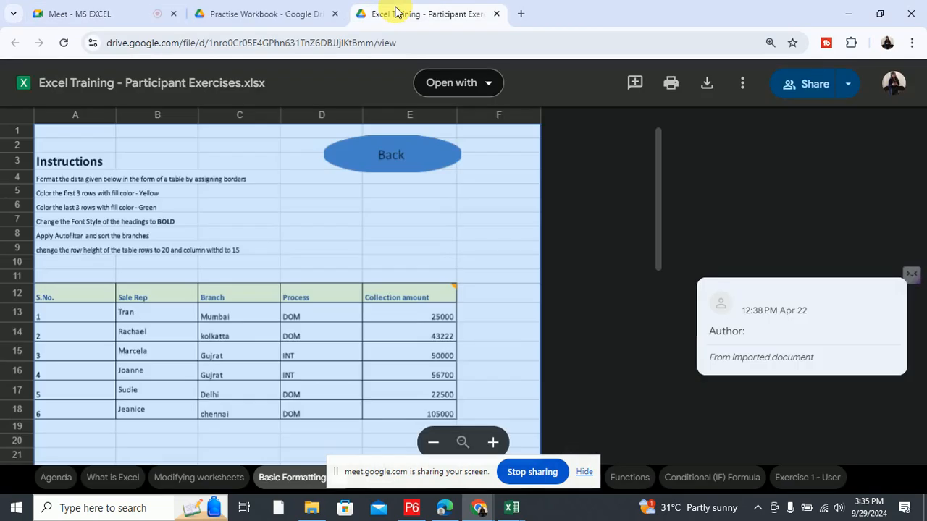
# Dismiss the screen-sharing notice and switch to the Book1 workbook in Excel.
pyautogui.click(310, 182)
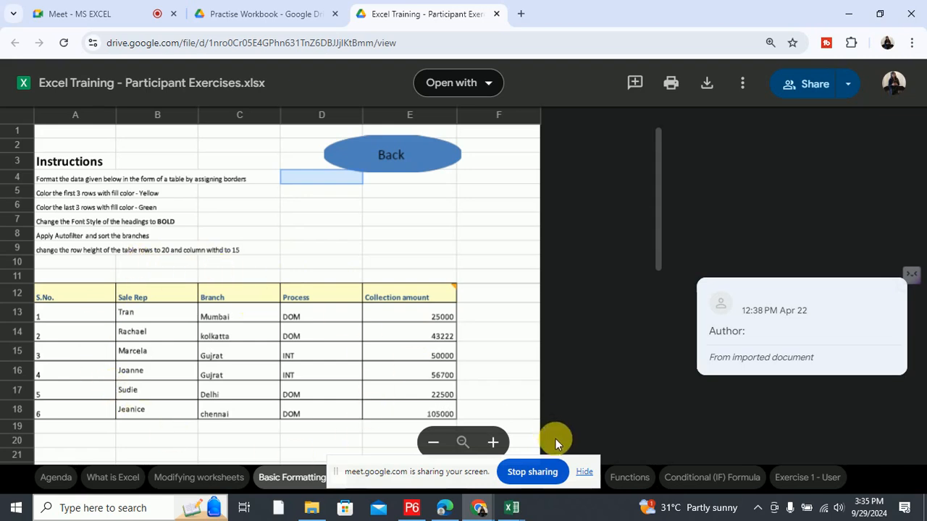
pyautogui.click(591, 474)
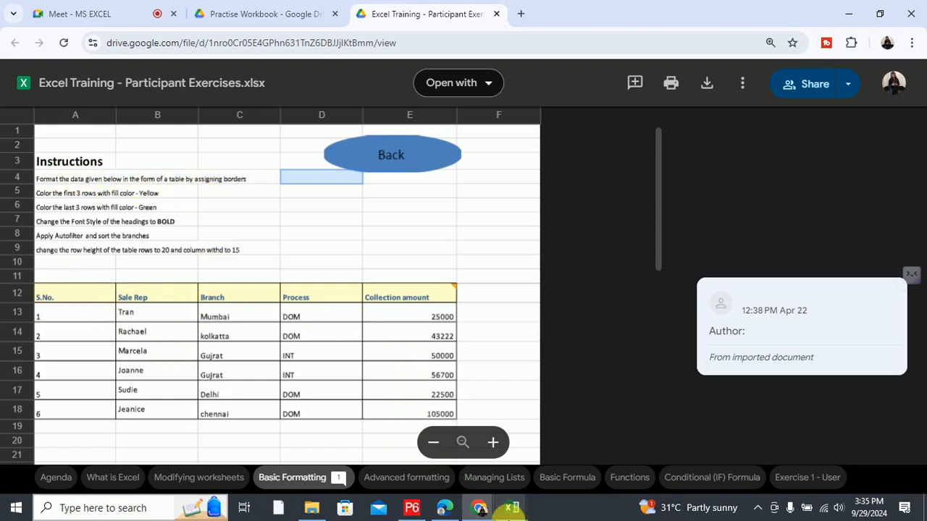
pyautogui.click(512, 509)
pyautogui.click(563, 475)
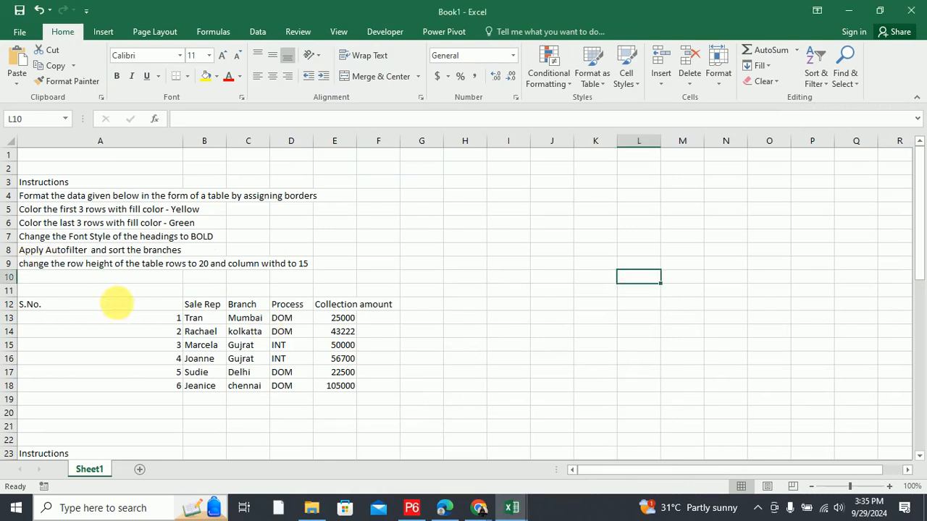
# Make the Instructions heading in cell A3 bold.
pyautogui.click(47, 183)
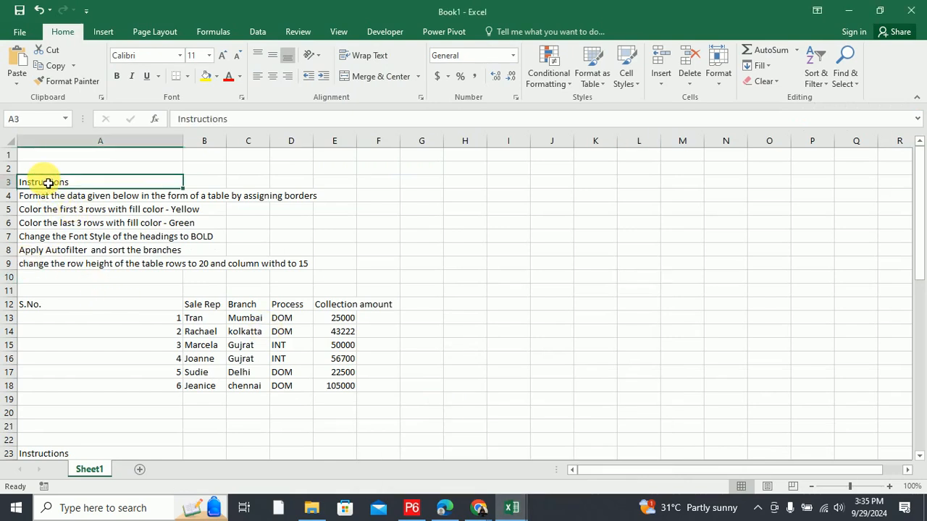
pyautogui.hotkey('ctrl', 'b')
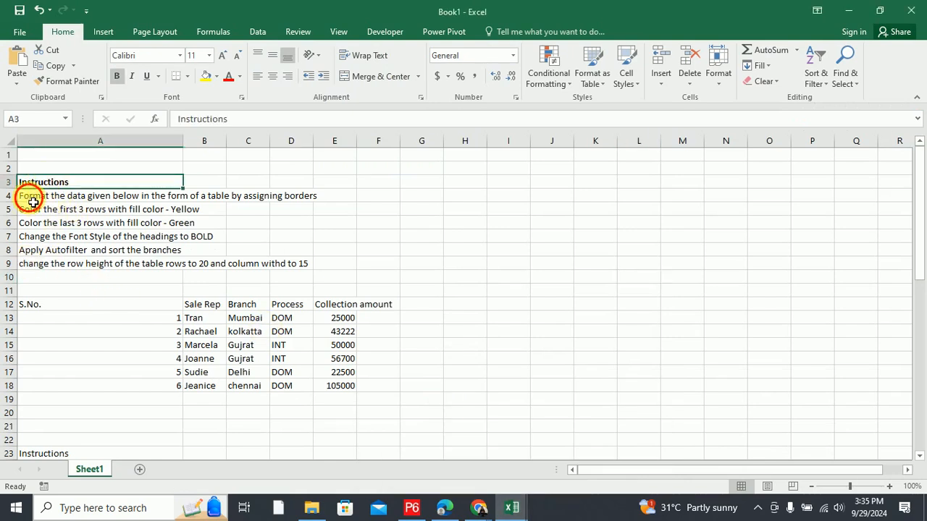
pyautogui.moveTo(25, 194); pyautogui.dragTo(36, 265)
pyautogui.click(29, 200)
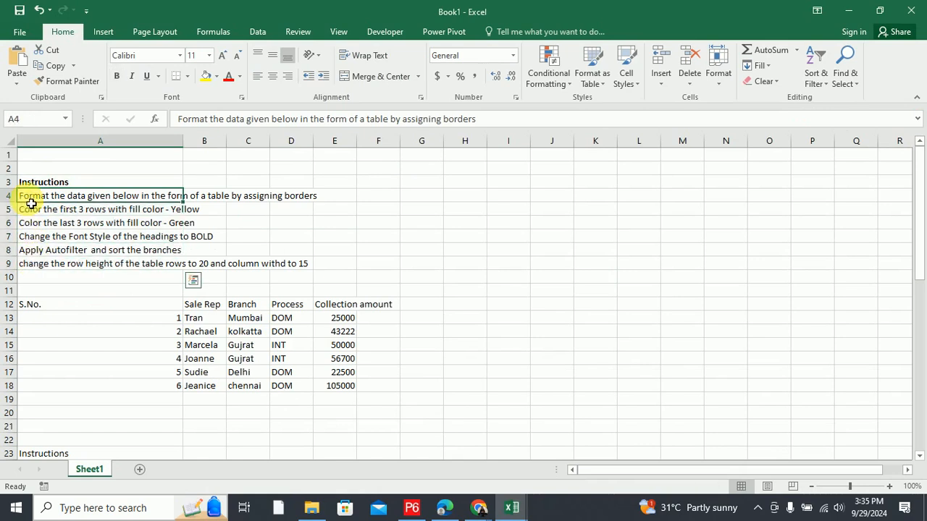
# Widen column E to fit the Collection amount heading and convert A12:E18 into a table with headers.
pyautogui.moveTo(37, 305); pyautogui.dragTo(346, 387)
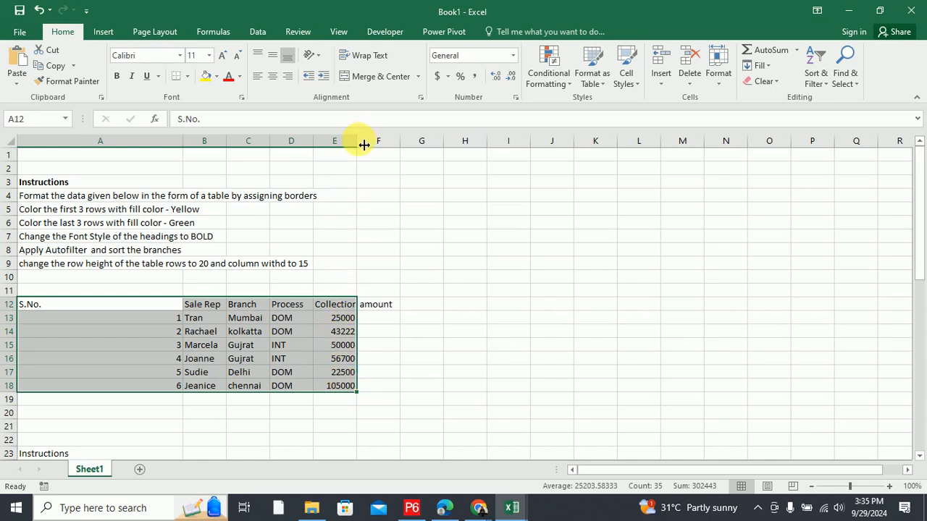
pyautogui.moveTo(363, 145); pyautogui.dragTo(456, 151)
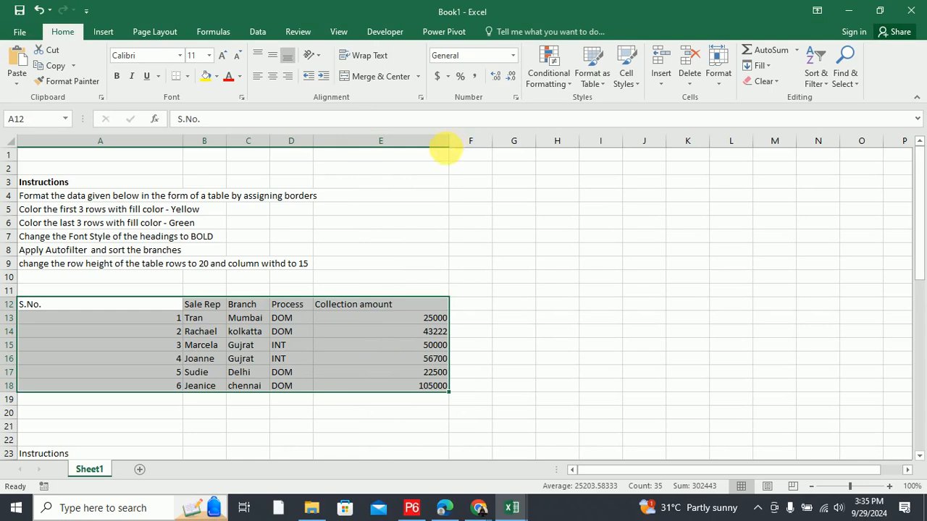
pyautogui.click(103, 36)
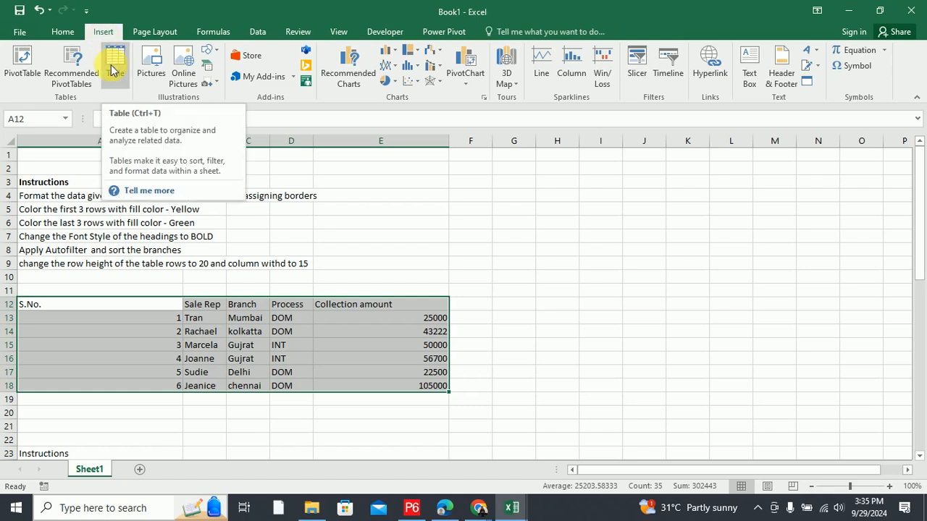
pyautogui.click(112, 69)
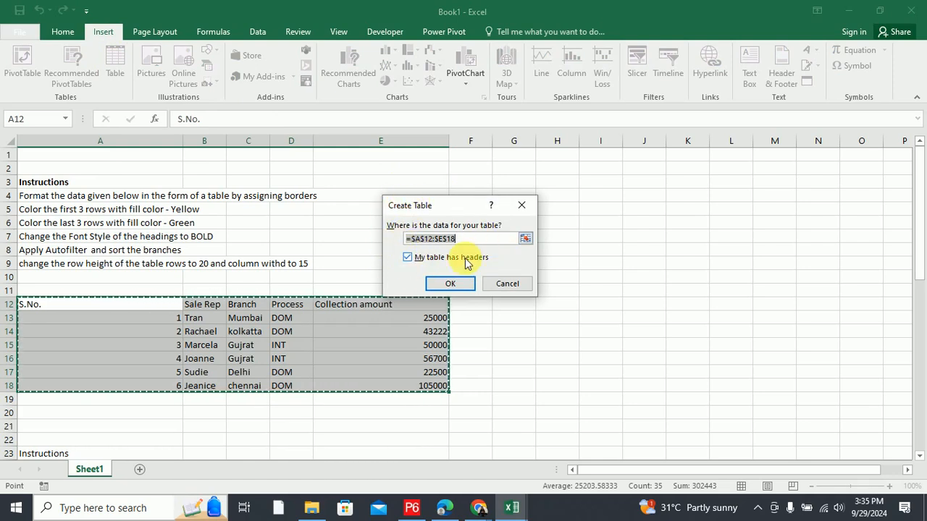
pyautogui.click(456, 284)
pyautogui.click(544, 292)
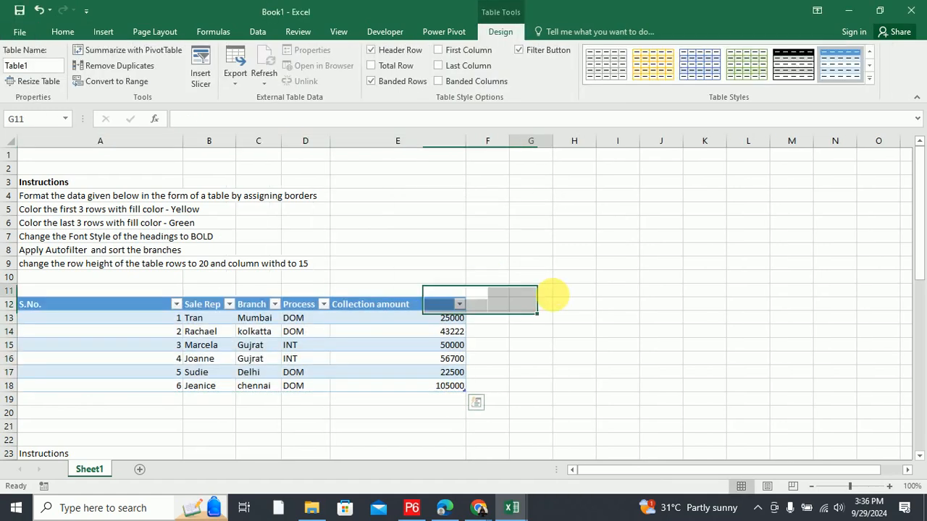
# Rename the new sales table to DataTable.
pyautogui.click(105, 200)
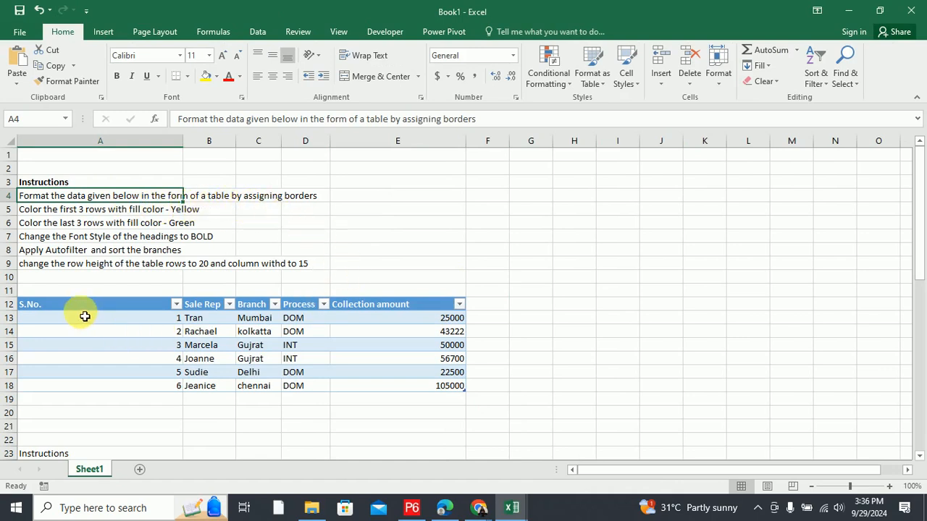
pyautogui.moveTo(79, 306); pyautogui.dragTo(231, 377)
pyautogui.click(549, 359)
pyautogui.click(112, 306)
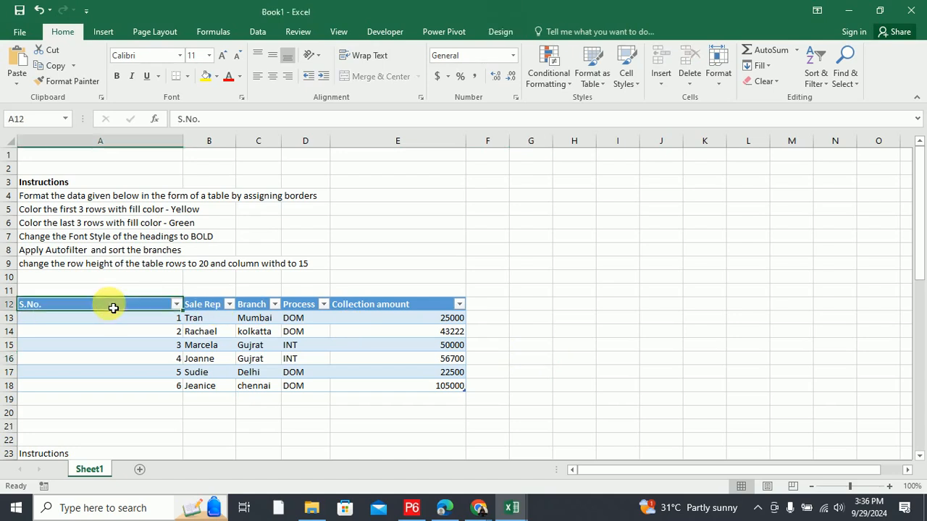
pyautogui.click(499, 31)
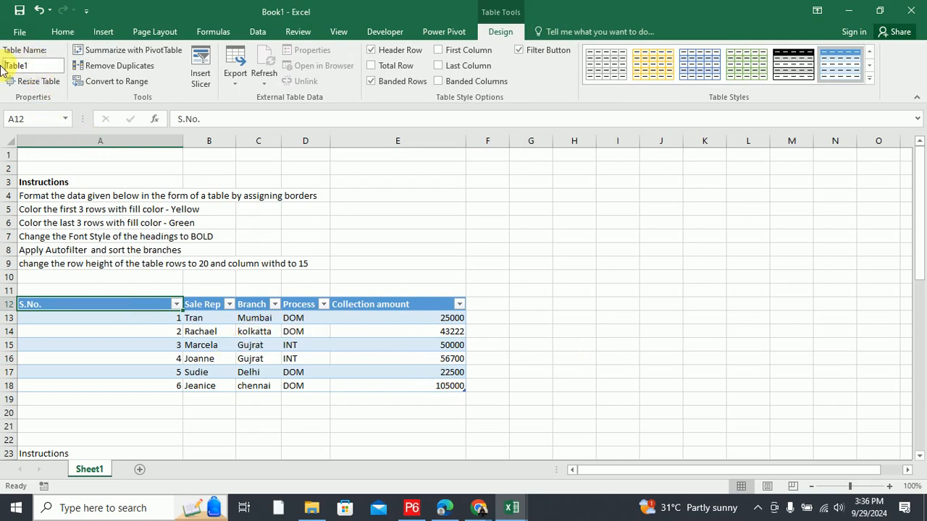
pyautogui.click(34, 68)
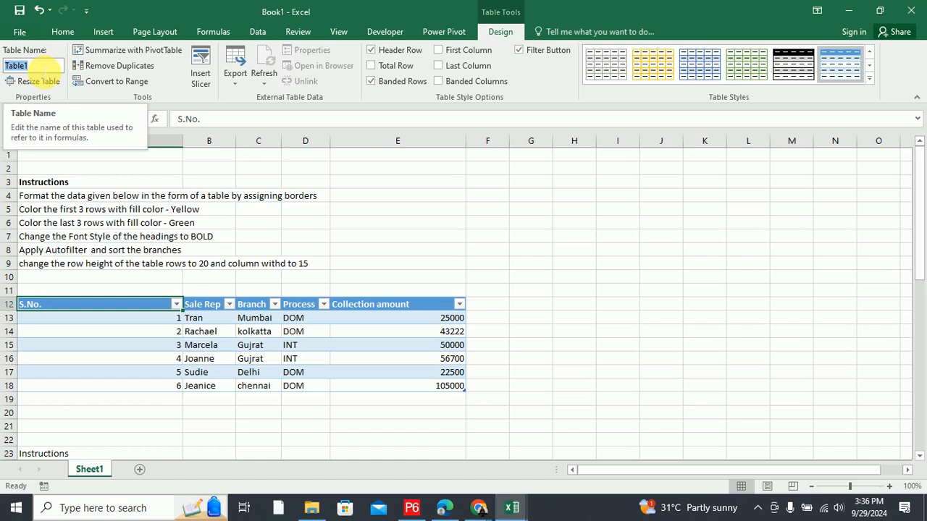
pyautogui.write('Data')
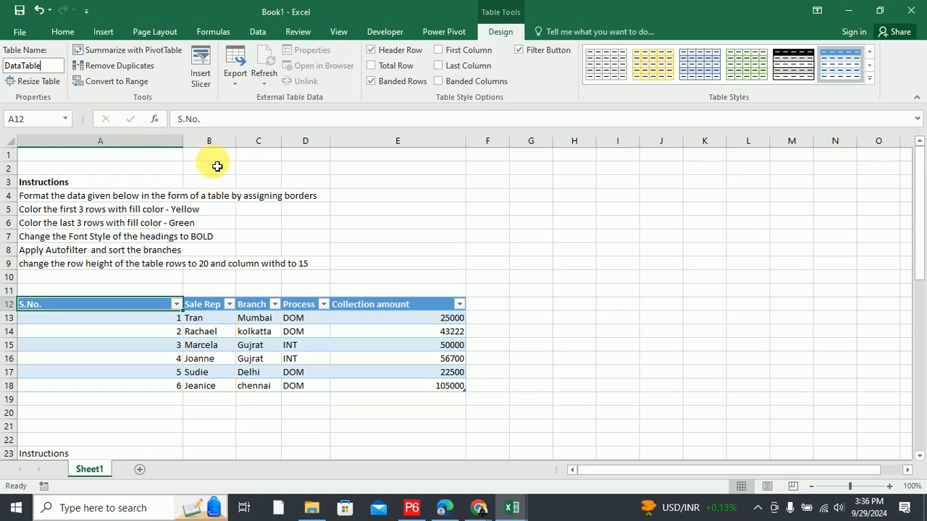
pyautogui.click(64, 31)
pyautogui.click(257, 441)
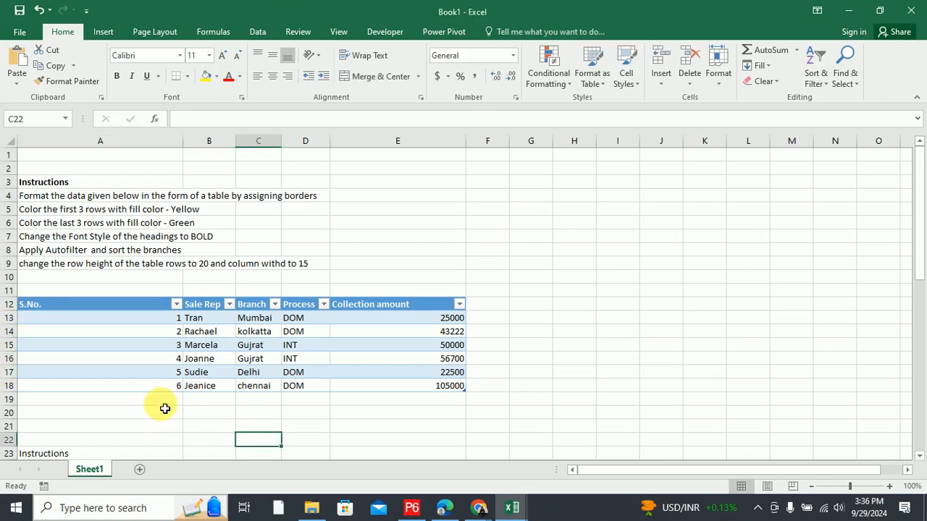
# Apply thick outside borders around the whole table in A12:E18.
pyautogui.moveTo(52, 308); pyautogui.dragTo(391, 389)
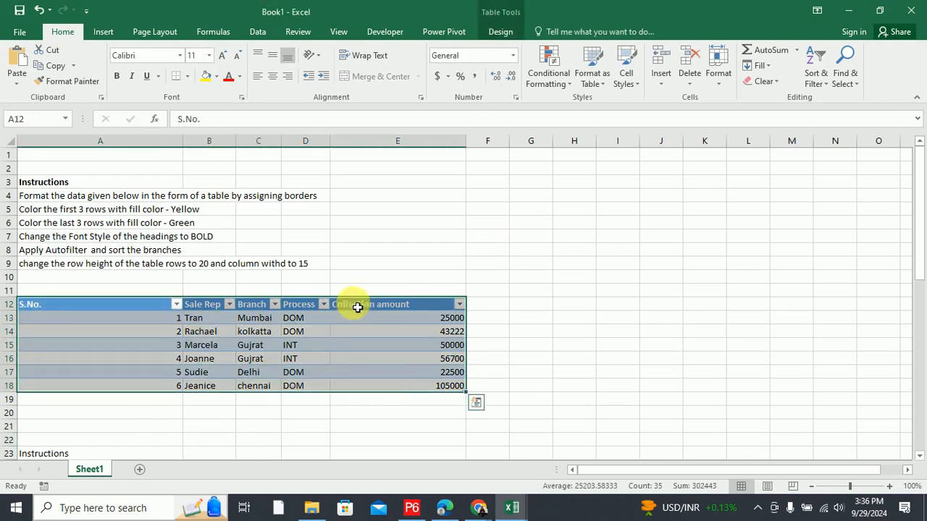
pyautogui.click(188, 77)
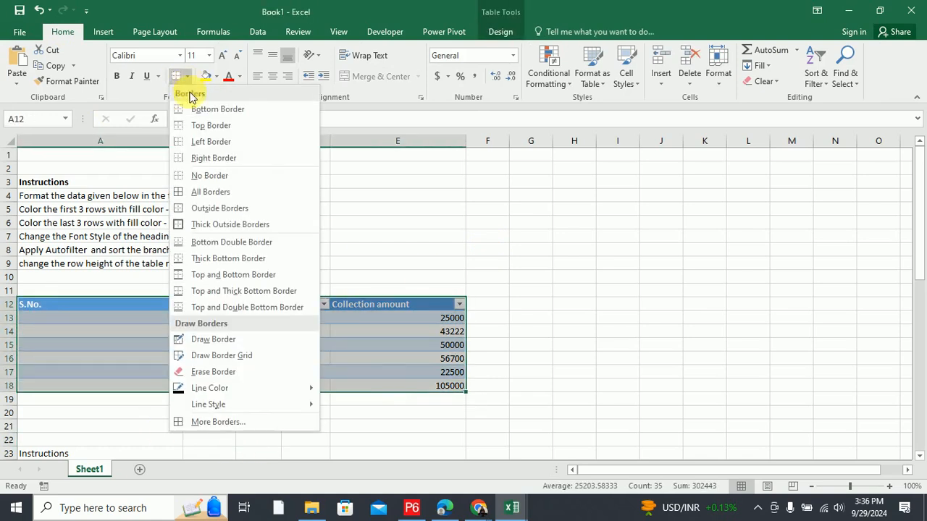
pyautogui.click(197, 223)
pyautogui.click(574, 309)
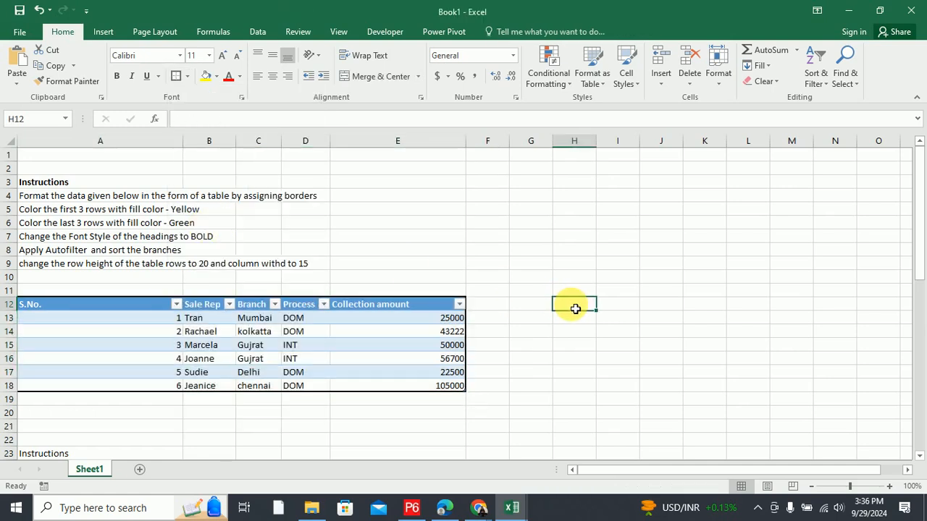
# Fill the first three data rows of the table, A13:E15, with yellow.
pyautogui.click(61, 214)
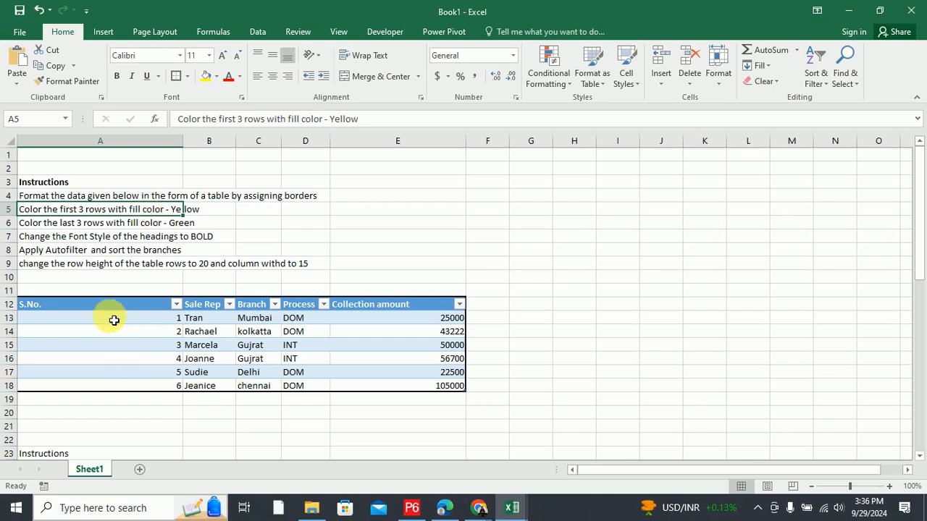
pyautogui.moveTo(116, 320); pyautogui.dragTo(384, 346)
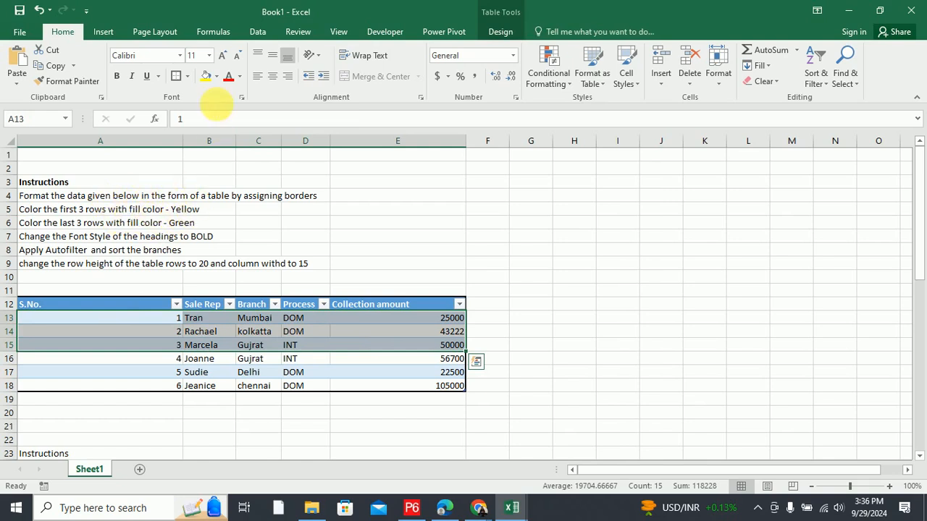
pyautogui.click(208, 78)
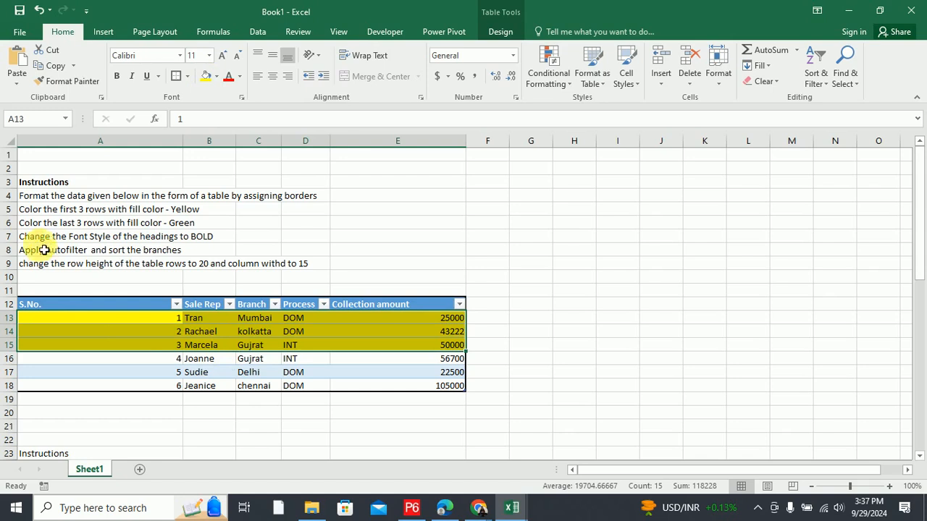
# Fill the last three data rows of the table, A16:E18, with green.
pyautogui.click(56, 225)
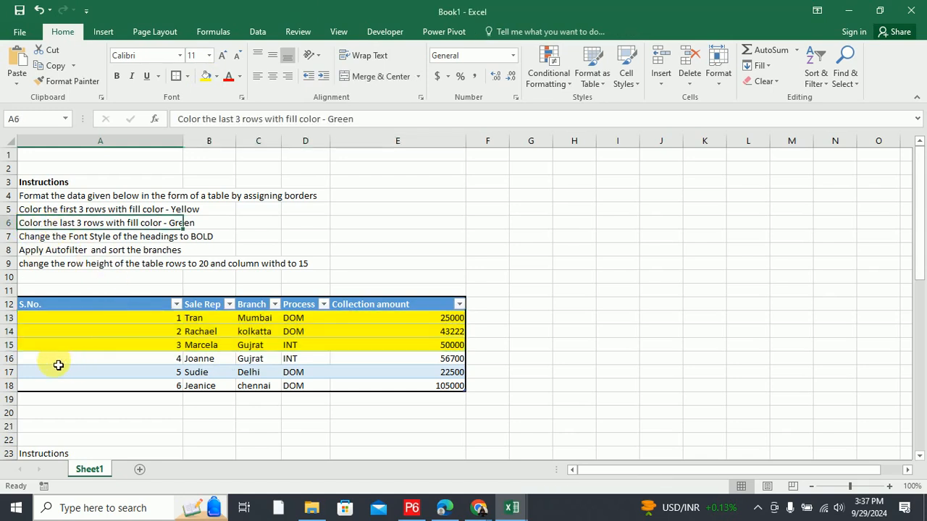
pyautogui.moveTo(58, 365); pyautogui.dragTo(387, 389)
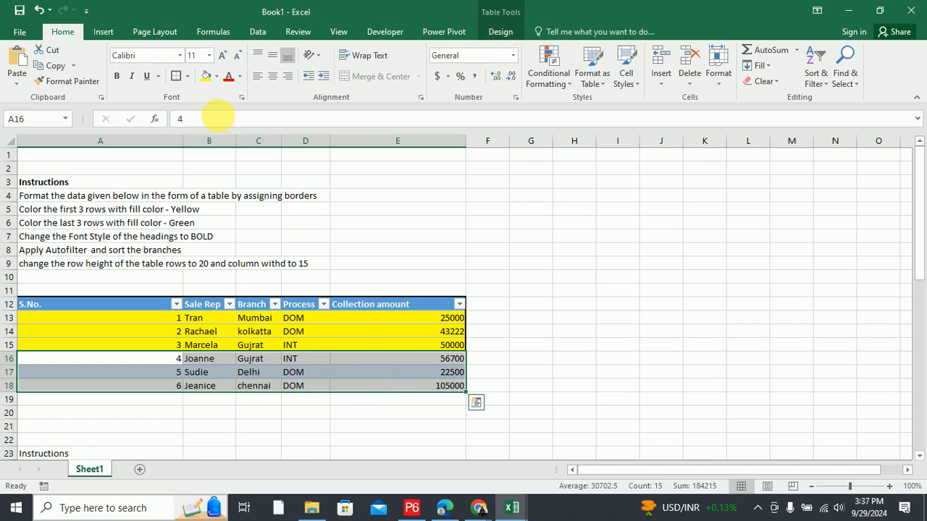
pyautogui.click(218, 77)
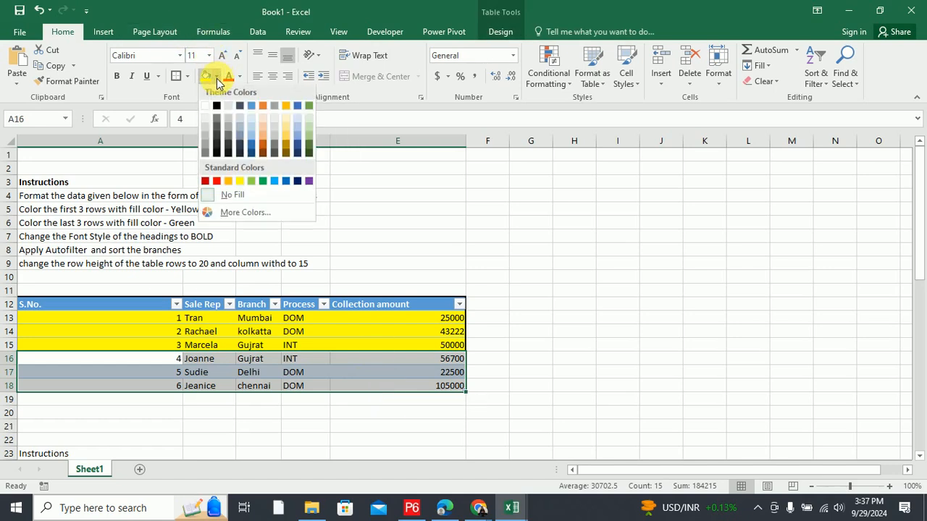
pyautogui.click(310, 108)
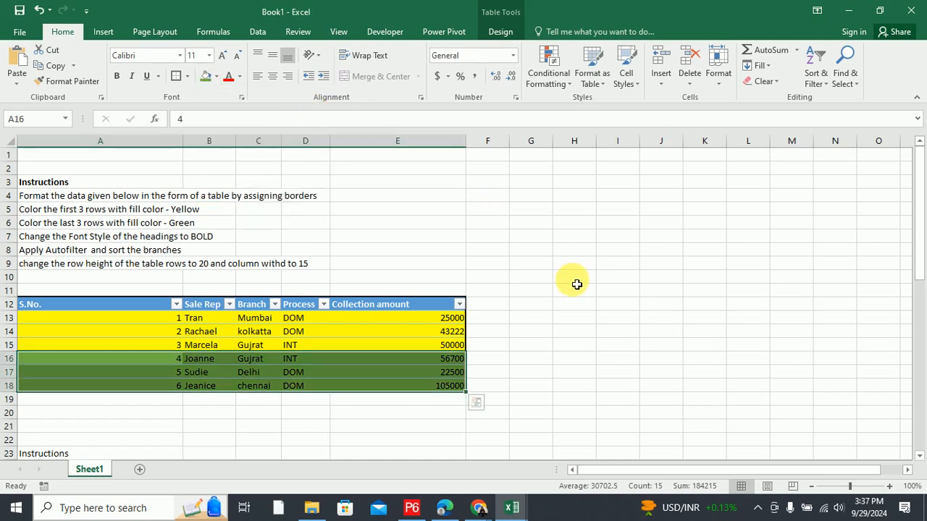
pyautogui.click(577, 285)
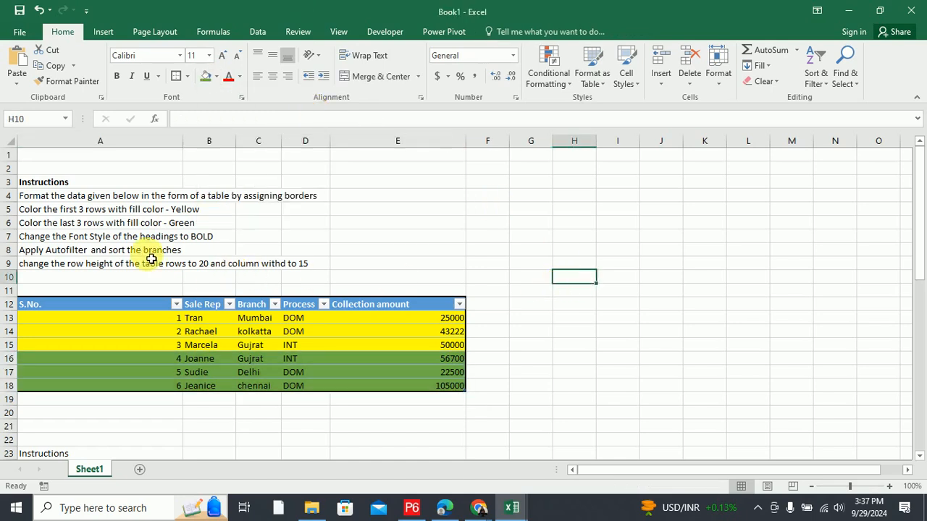
# Check whether the table headings in A12:E12 use the bold font style.
pyautogui.click(41, 239)
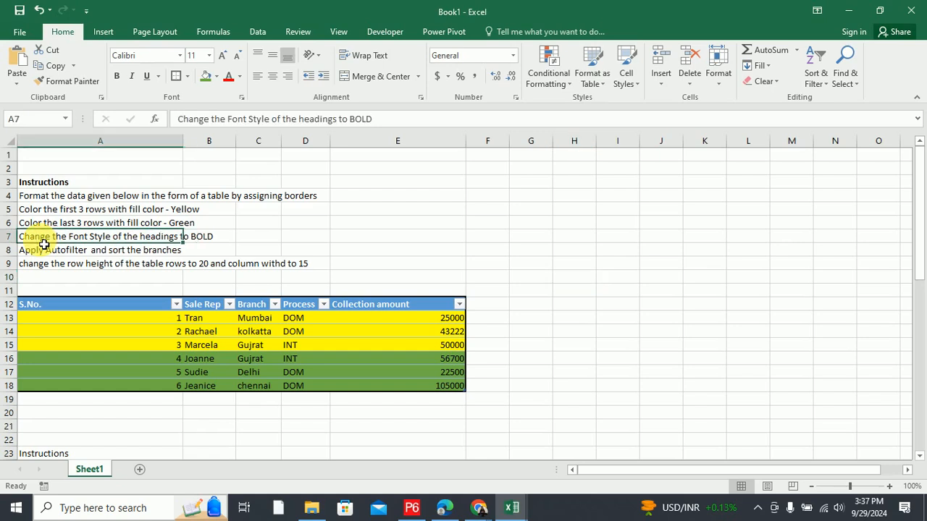
pyautogui.click(72, 306)
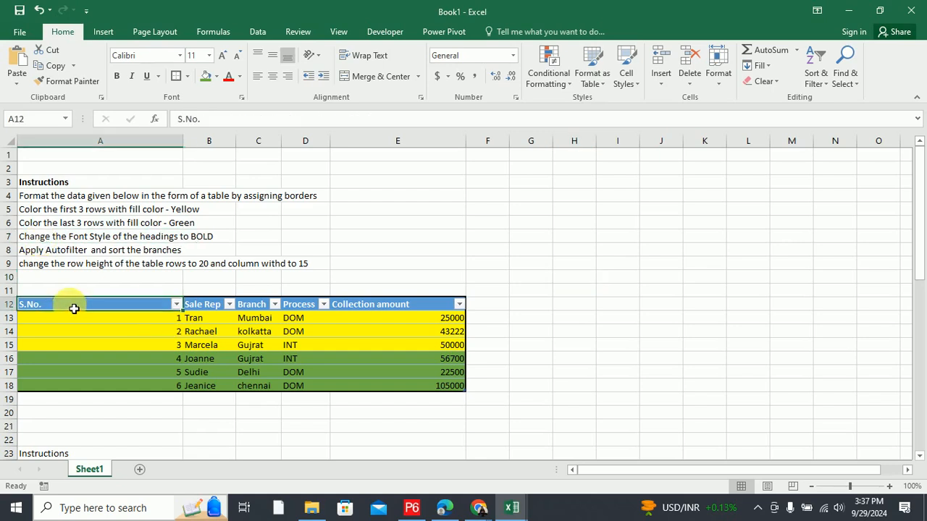
pyautogui.hotkey('ctrl', 'shift', 'Right')
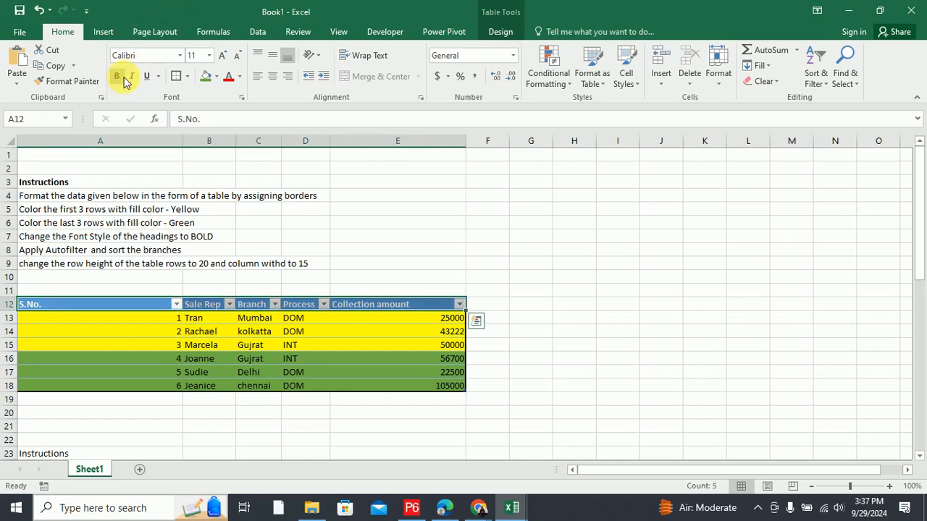
pyautogui.click(704, 317)
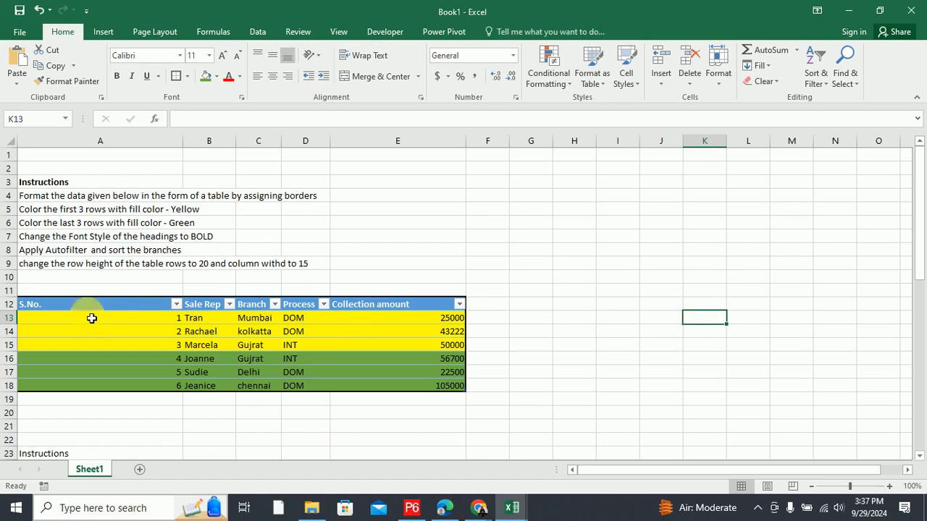
# Check the AutoFilter controls on the S.No. and Sale Rep columns of the table.
pyautogui.click(55, 253)
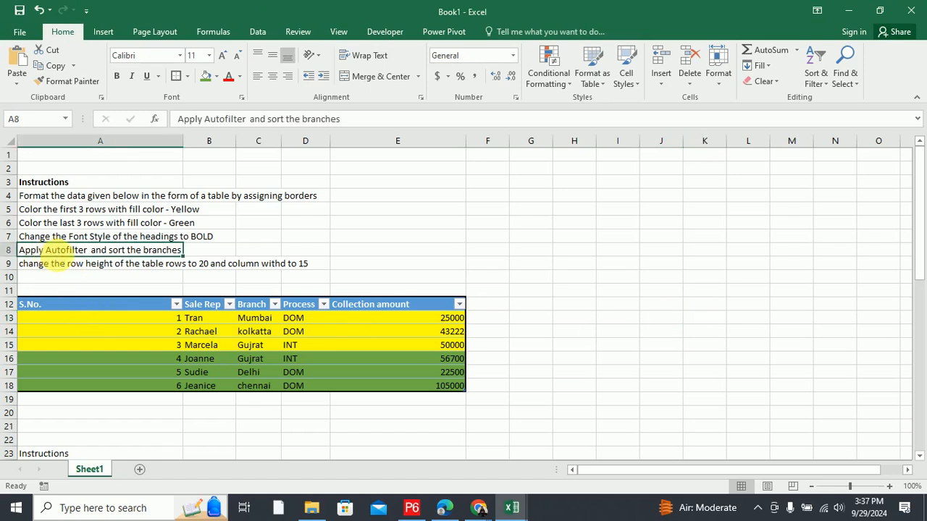
pyautogui.click(176, 305)
pyautogui.click(173, 305)
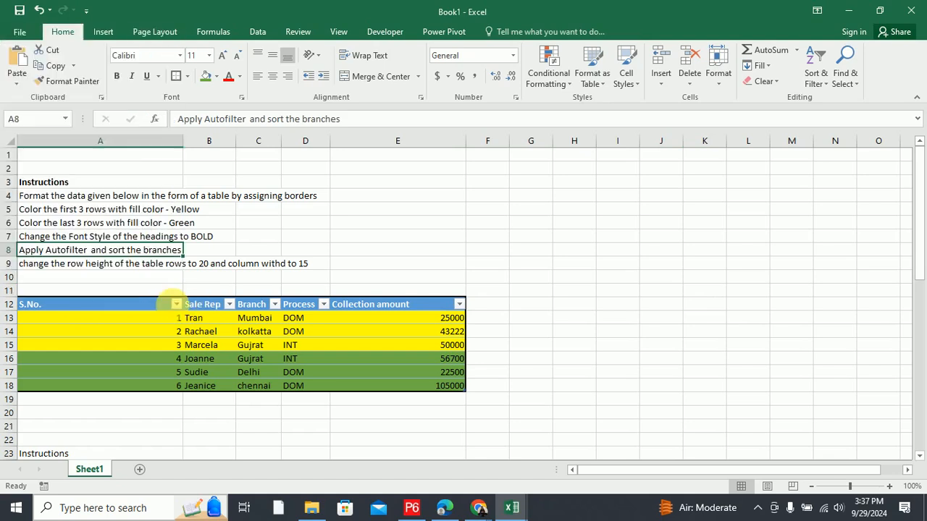
pyautogui.click(229, 306)
pyautogui.click(229, 305)
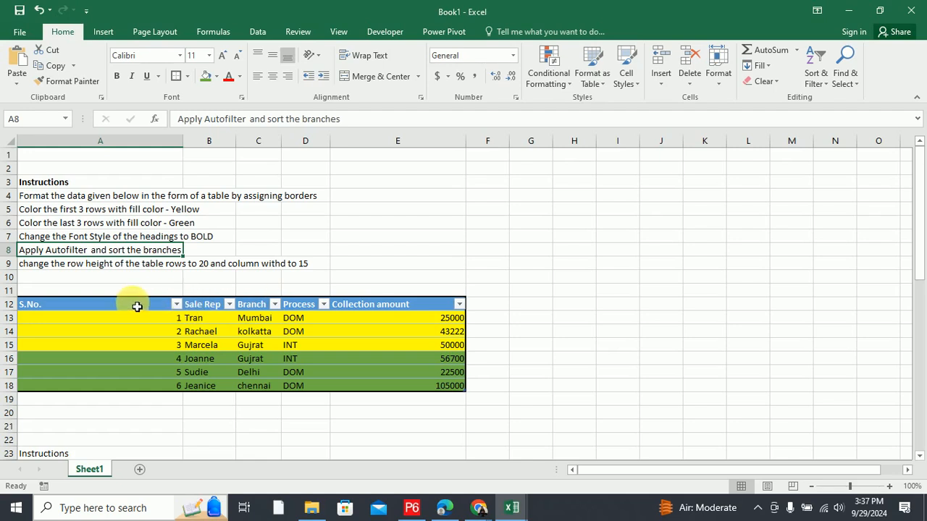
# Read the instruction in A9 about the table's row height and column width.
pyautogui.moveTo(135, 305); pyautogui.dragTo(132, 386)
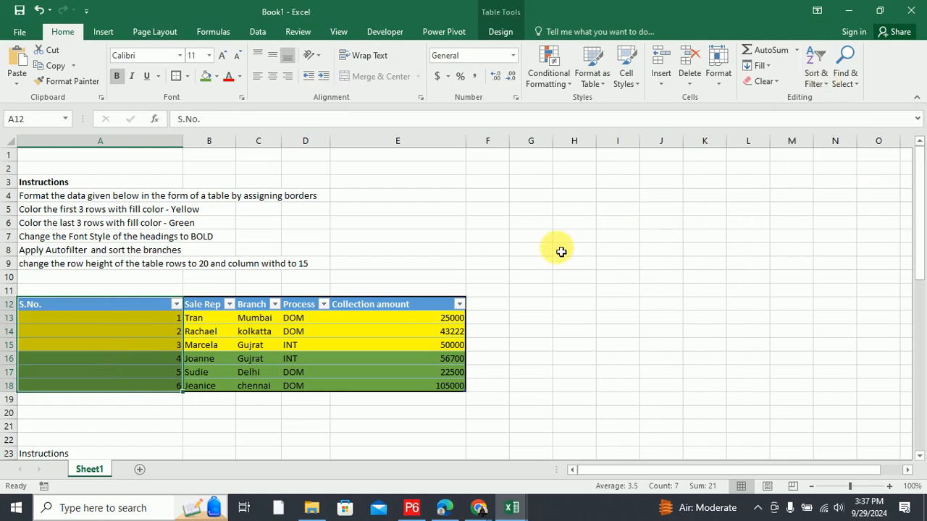
pyautogui.click(535, 274)
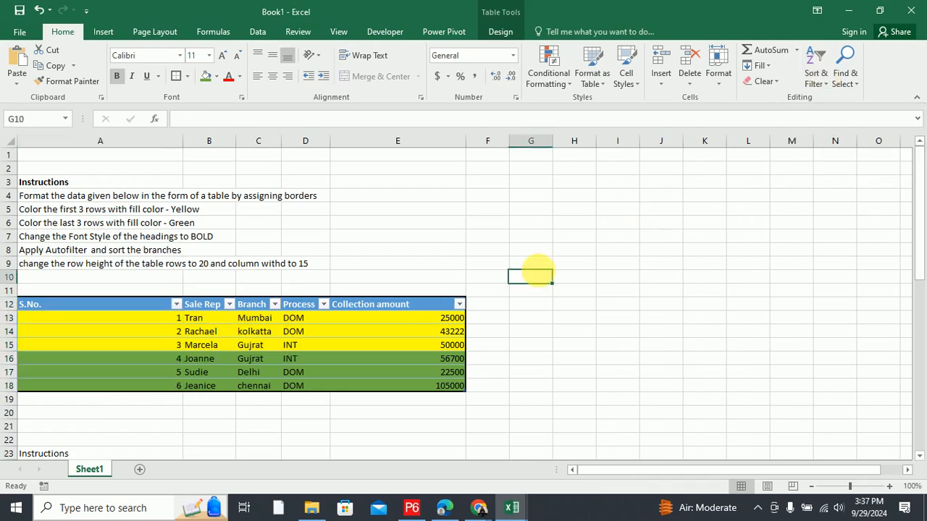
pyautogui.click(41, 268)
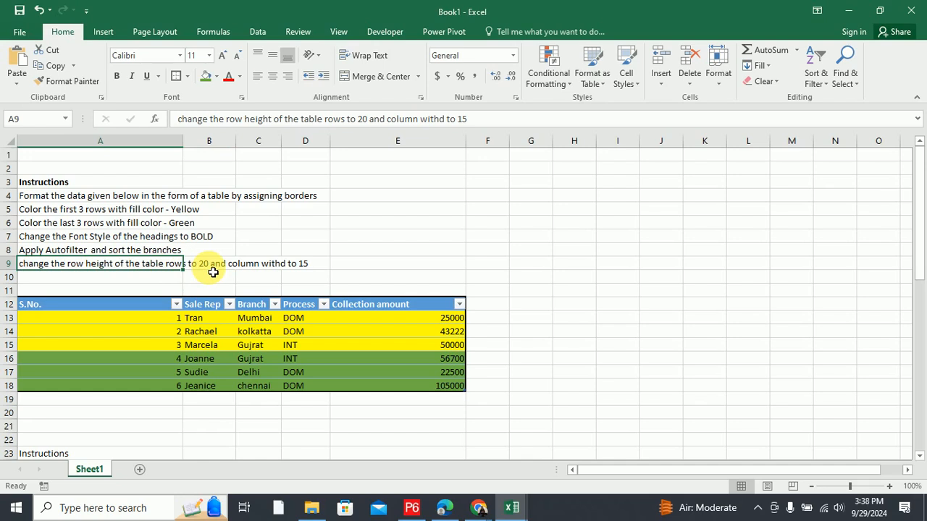
pyautogui.moveTo(42, 308); pyautogui.dragTo(395, 386)
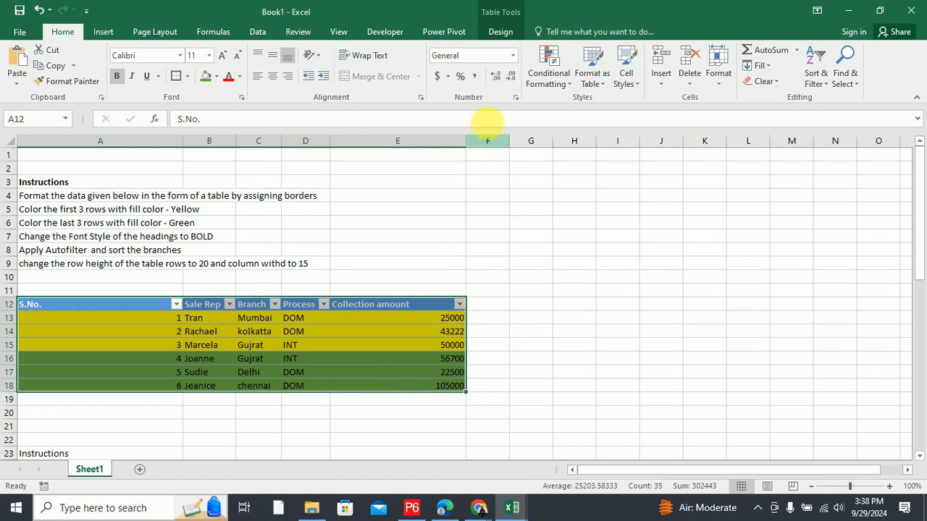
pyautogui.click(493, 36)
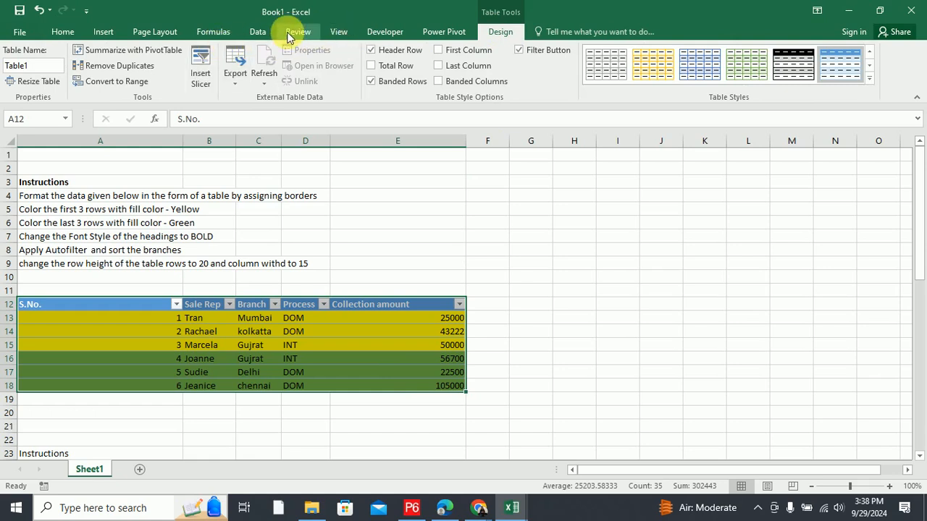
pyautogui.click(335, 32)
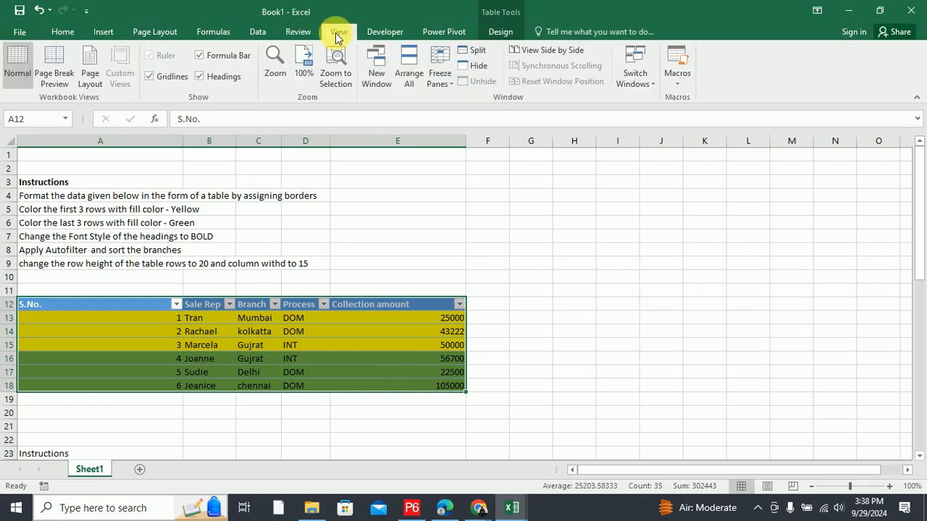
pyautogui.click(102, 31)
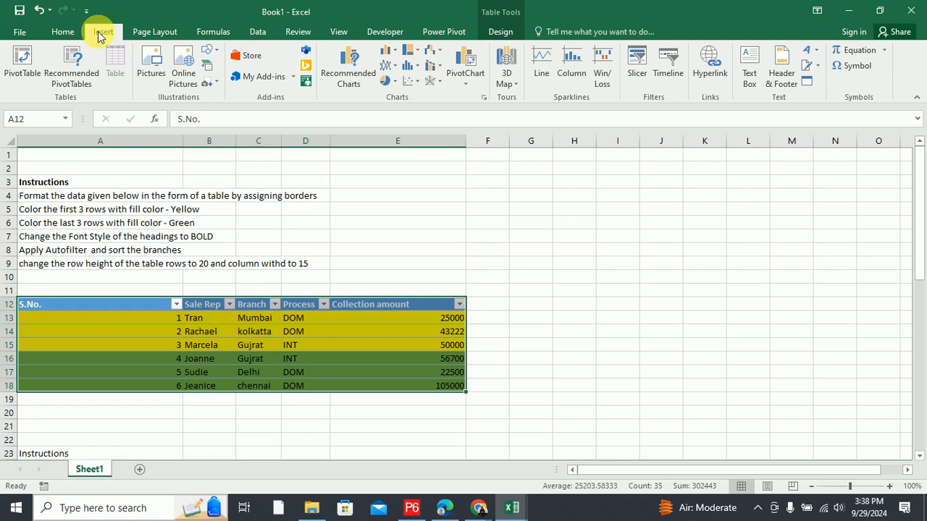
pyautogui.click(147, 32)
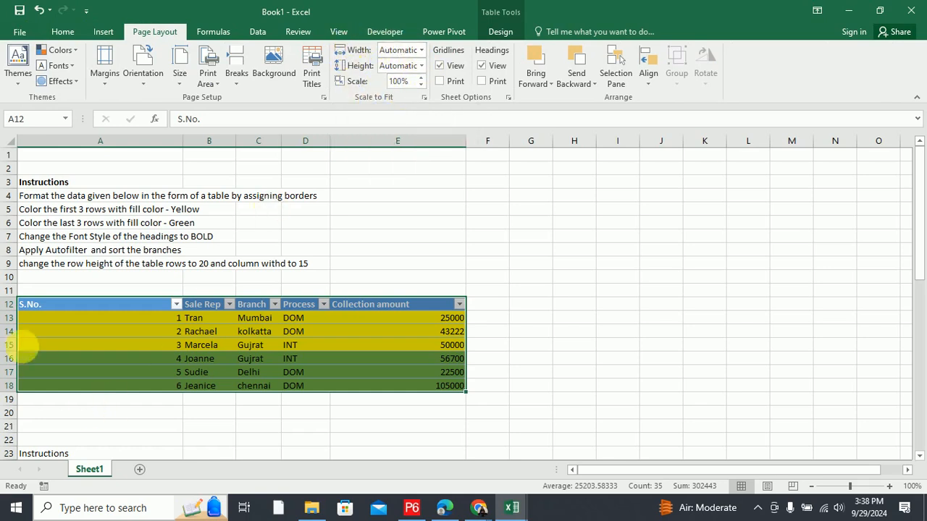
pyautogui.rightClick(53, 308)
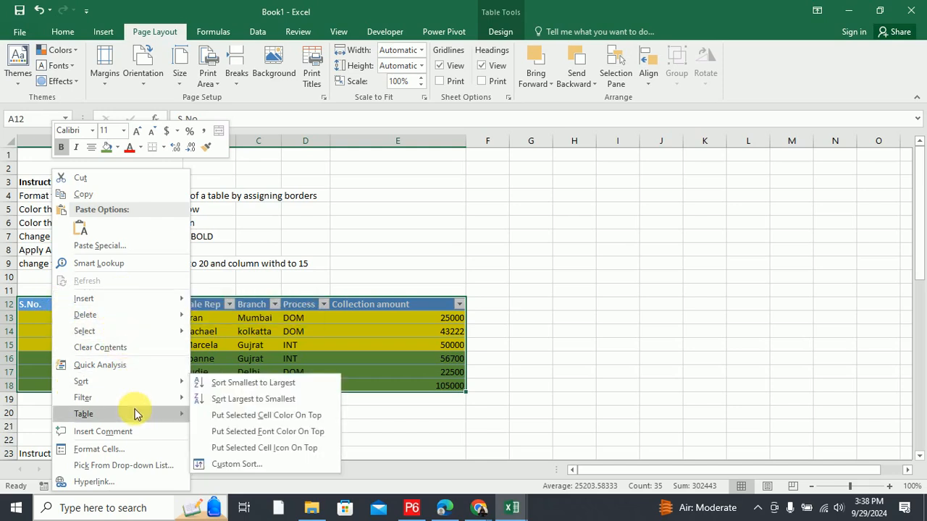
pyautogui.moveTo(134, 414)
pyautogui.moveTo(139, 398)
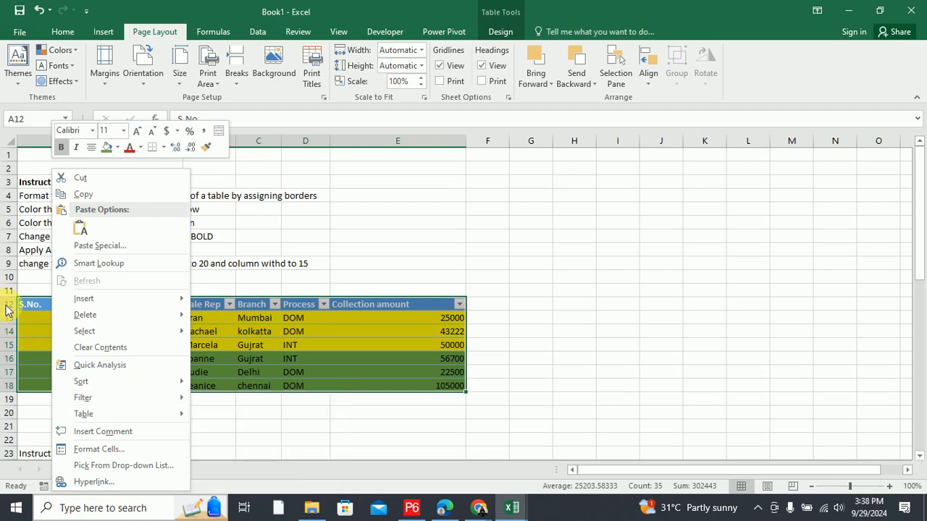
pyautogui.click(81, 449)
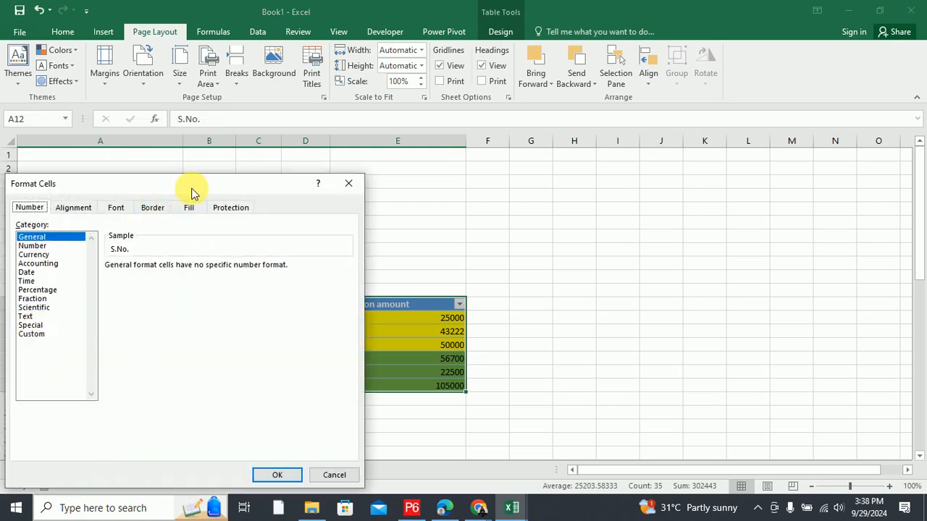
pyautogui.moveTo(188, 187); pyautogui.dragTo(539, 165)
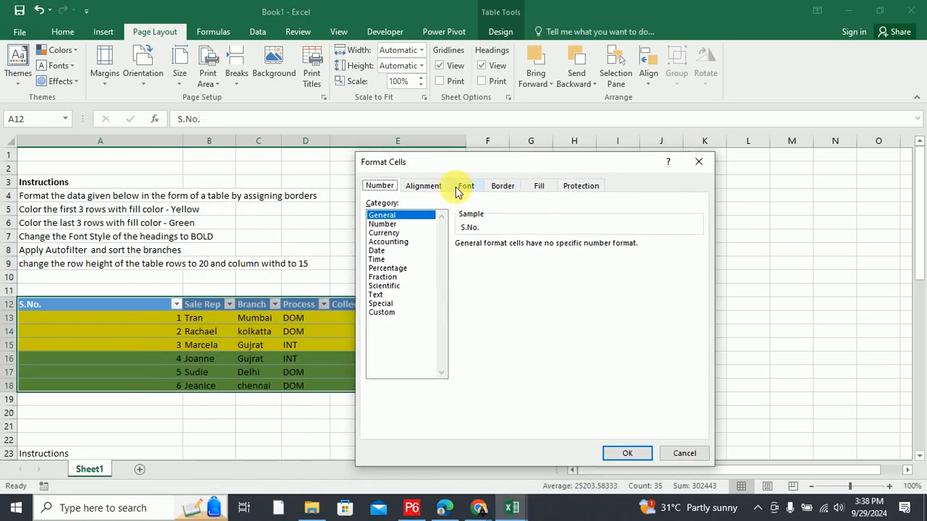
pyautogui.click(699, 161)
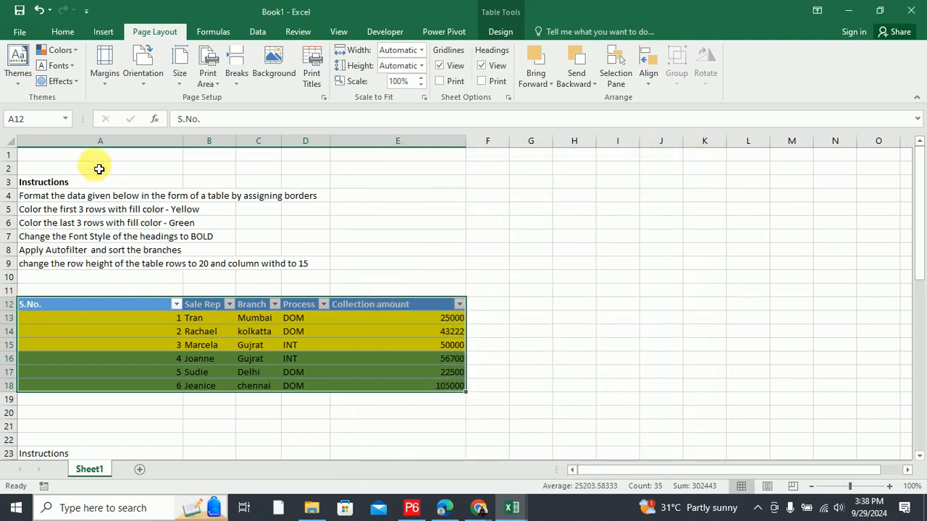
# Set the row height of table rows 12 to 18 to 20.
pyautogui.moveTo(16, 313); pyautogui.dragTo(16, 392)
pyautogui.click(16, 307)
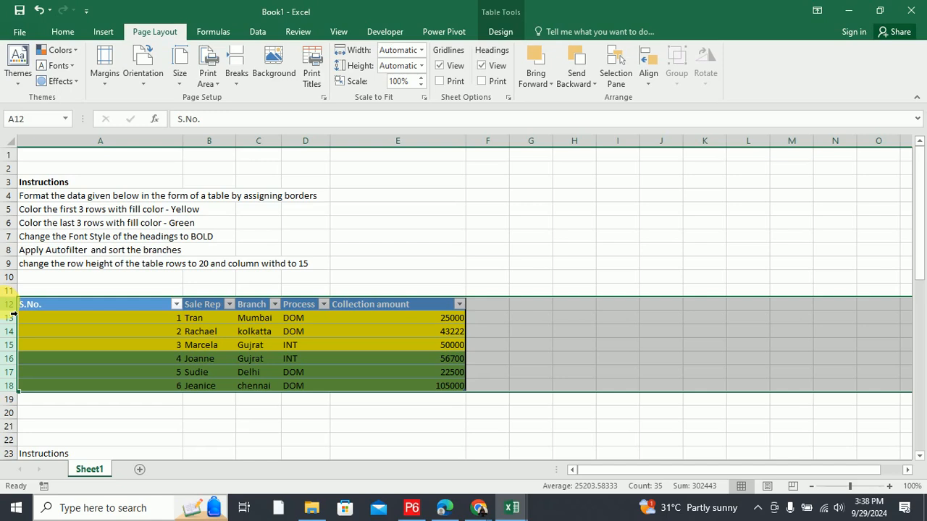
pyautogui.rightClick(10, 315)
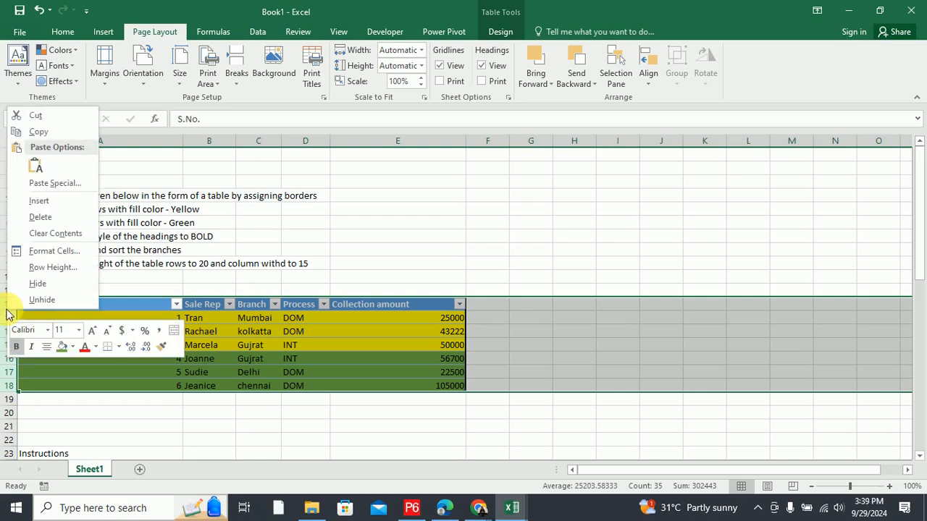
pyautogui.click(48, 268)
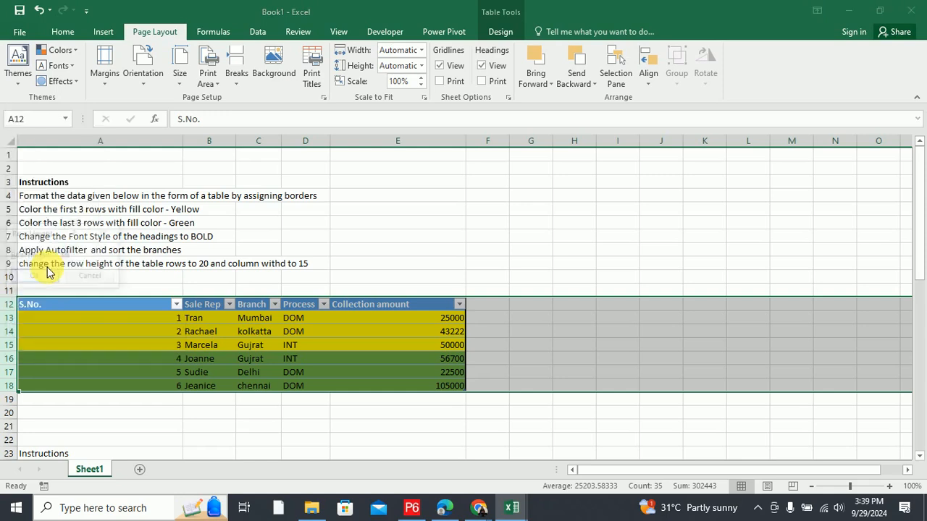
pyautogui.moveTo(49, 237); pyautogui.dragTo(448, 217)
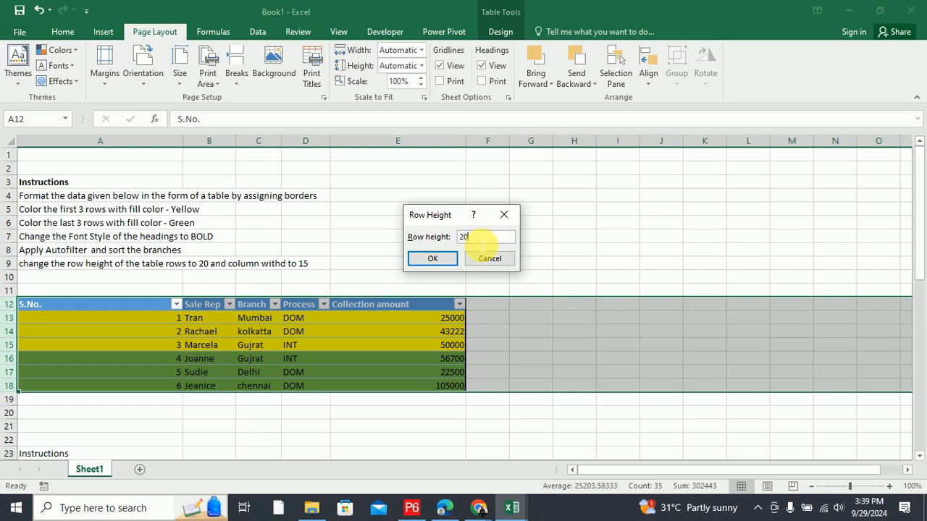
pyautogui.click(427, 258)
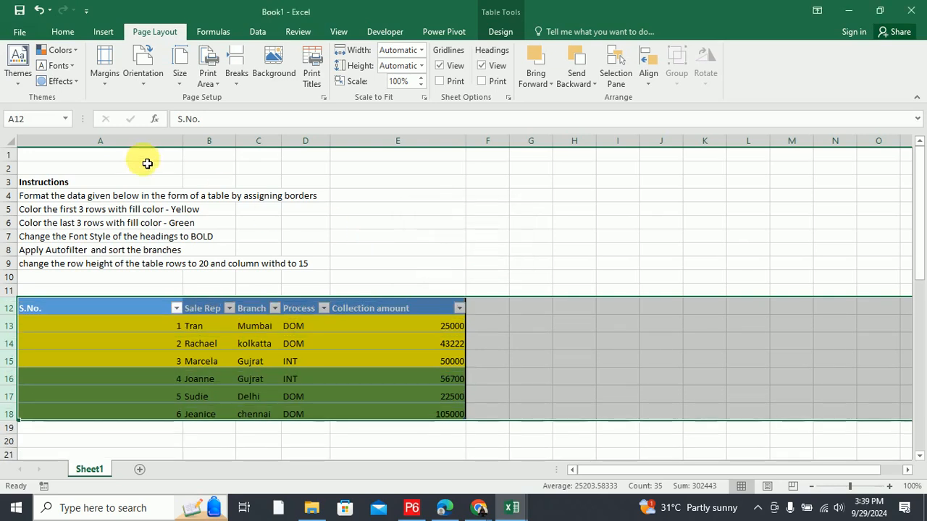
# Set the width of columns A to E to 15.
pyautogui.click(101, 144)
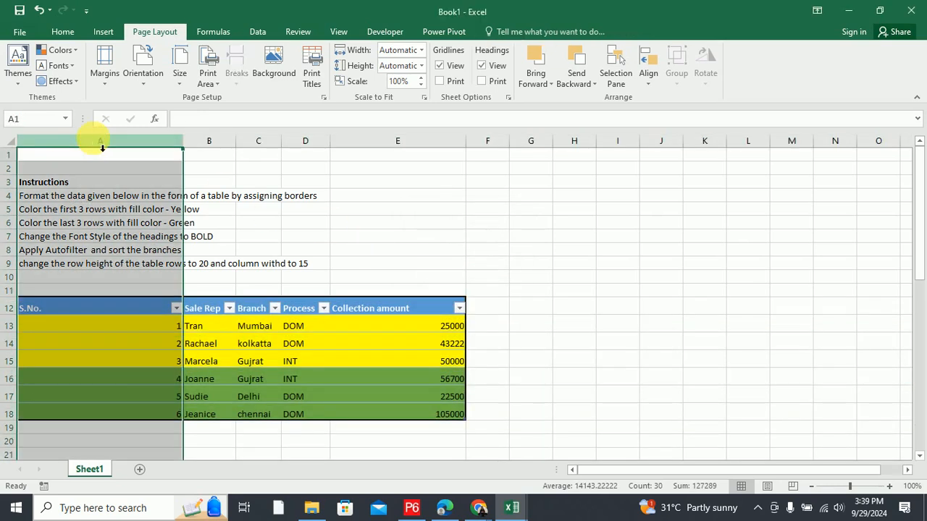
pyautogui.hotkey('shift', 'Right')
pyautogui.hotkey('shift', 'Right')
pyautogui.hotkey('shift', 'Right')
pyautogui.hotkey('shift', 'Right')
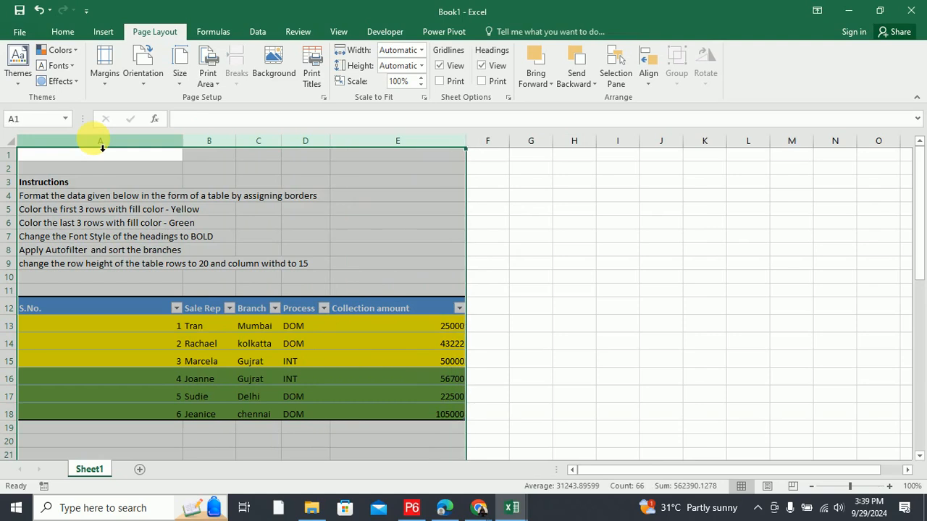
pyautogui.rightClick(103, 152)
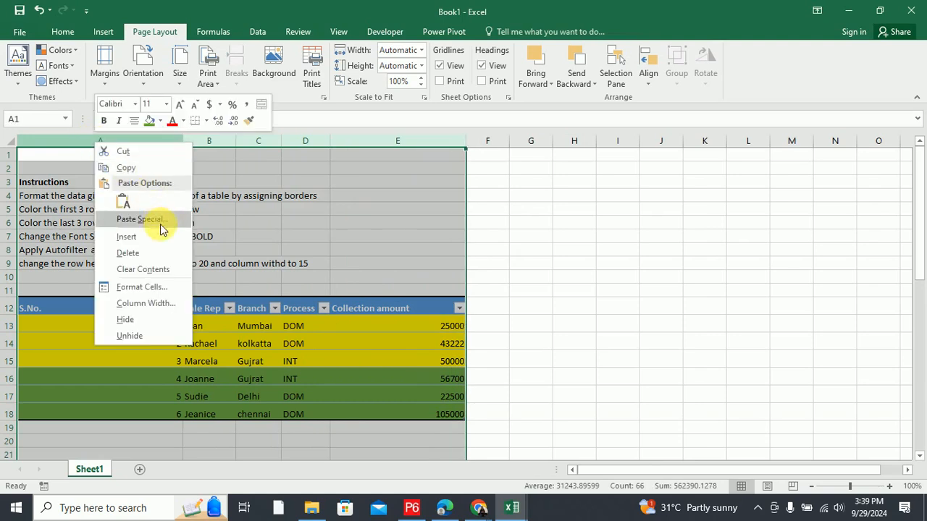
pyautogui.click(165, 308)
pyautogui.write('15')
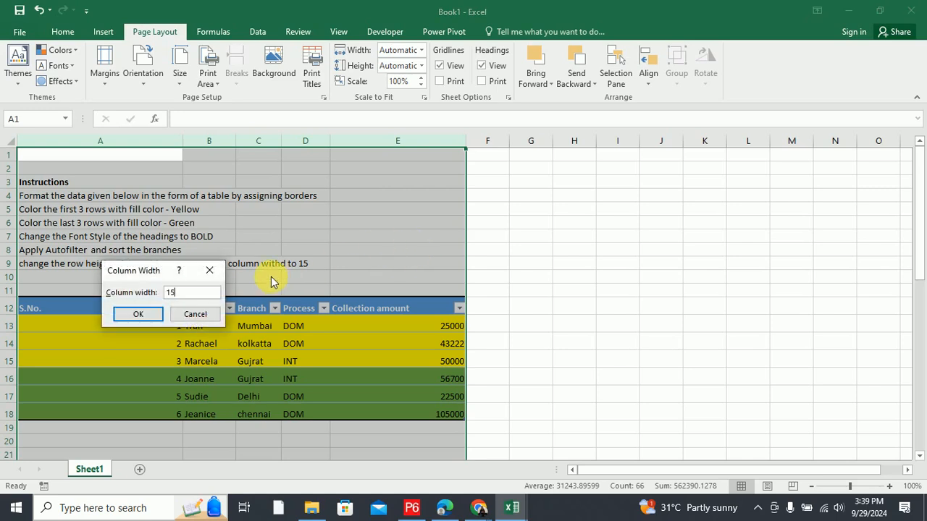
pyautogui.press('Return')
pyautogui.click(425, 334)
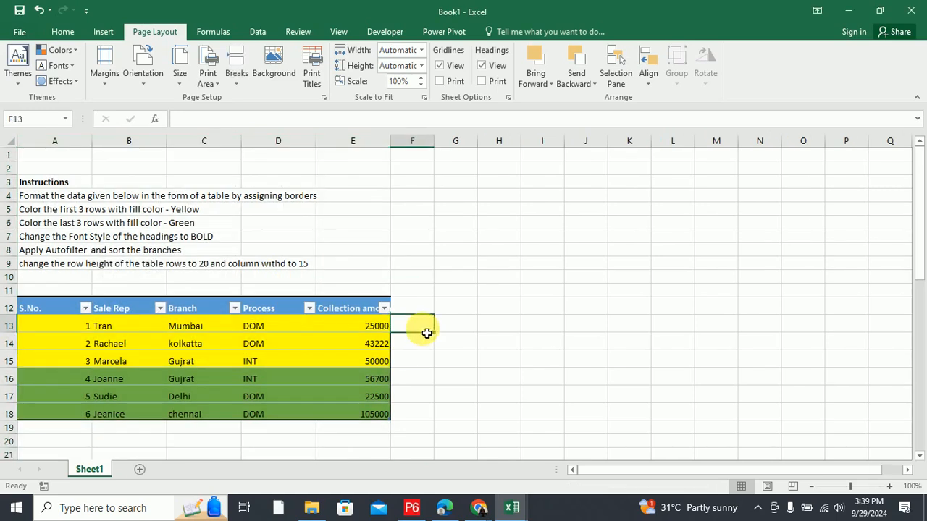
# Read the instruction in A24 about adjusting row and column sizes, and check how the Collection amount heading fits in E12.
pyautogui.scroll(-1, 286, 294)
pyautogui.scroll(-3, 282, 293)
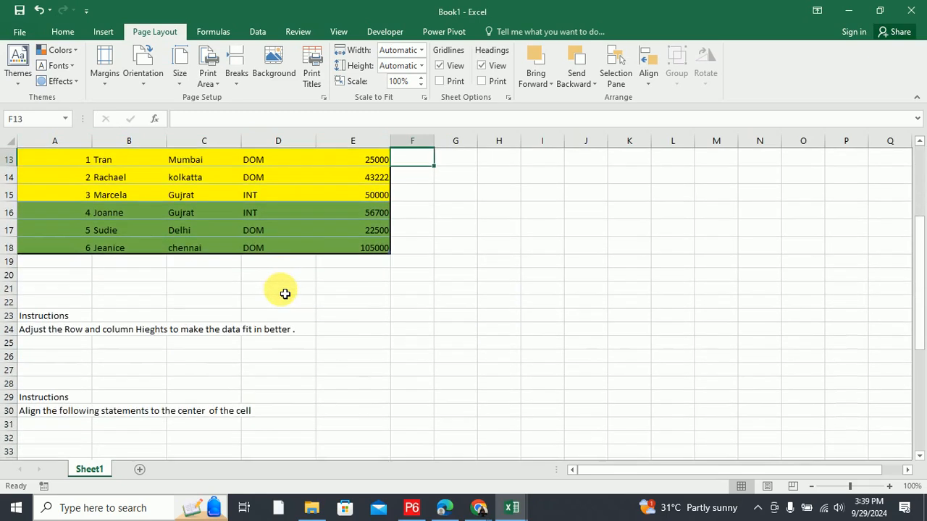
pyautogui.scroll(2, 264, 292)
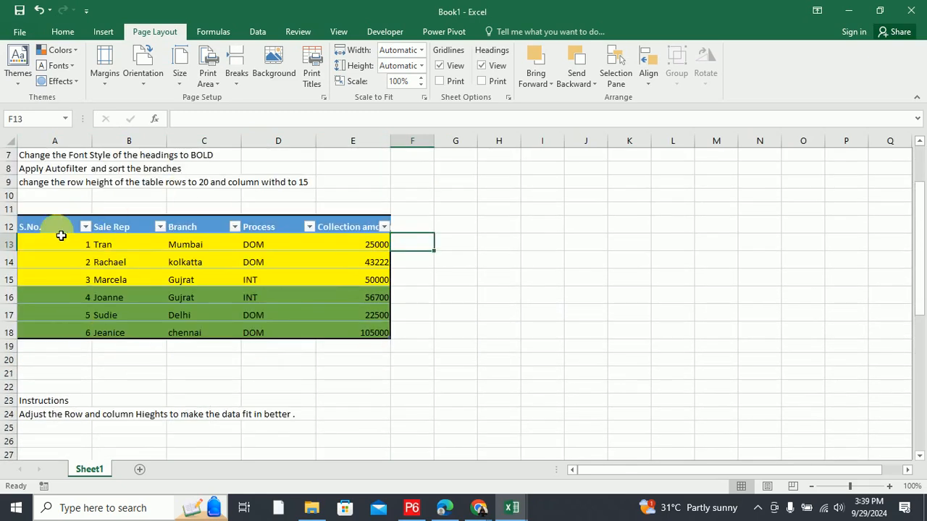
pyautogui.scroll(1, 62, 234)
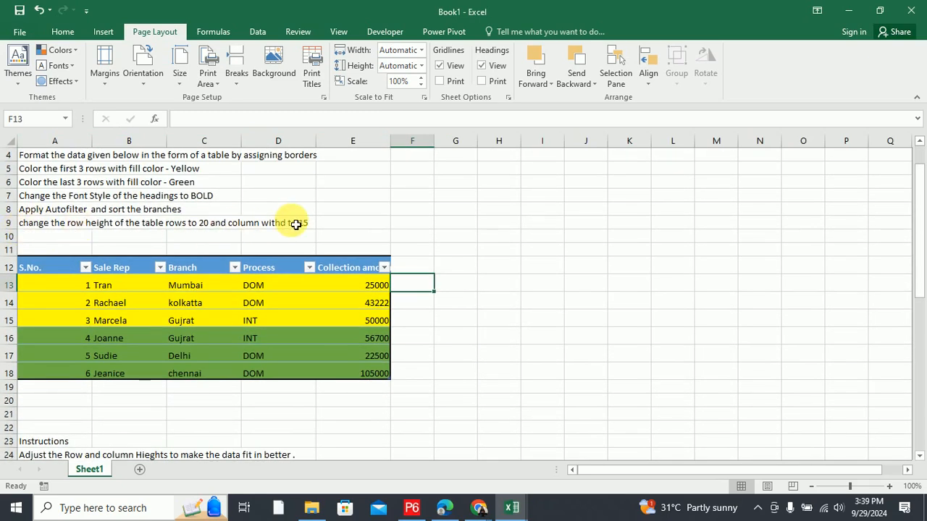
pyautogui.scroll(-3, 212, 335)
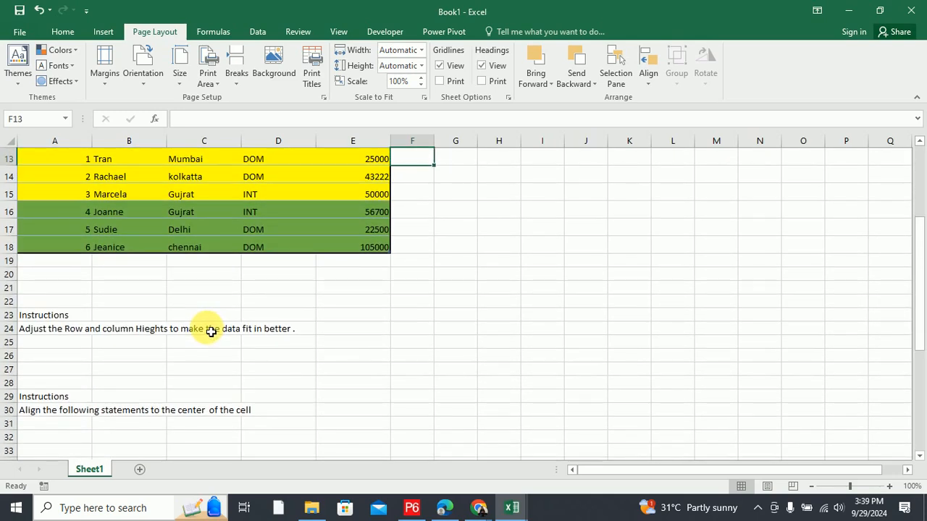
pyautogui.click(46, 332)
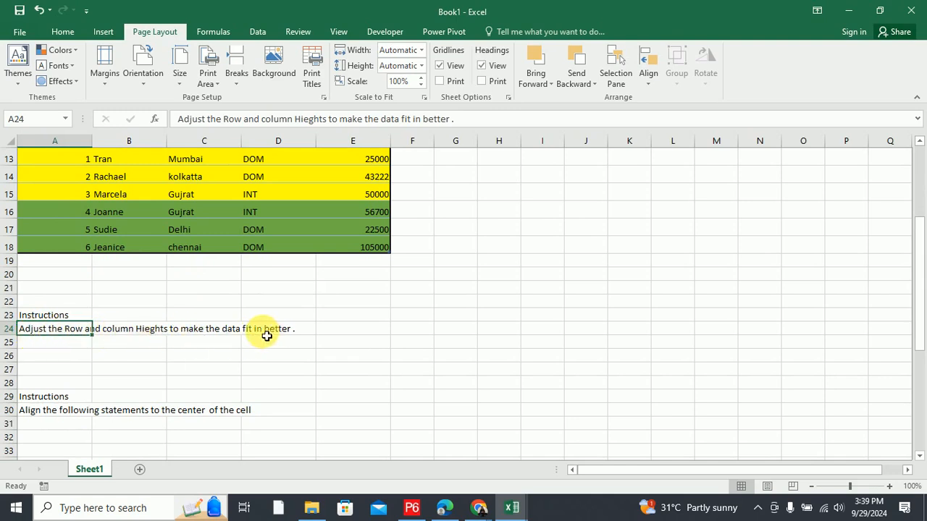
pyautogui.scroll(2, 284, 339)
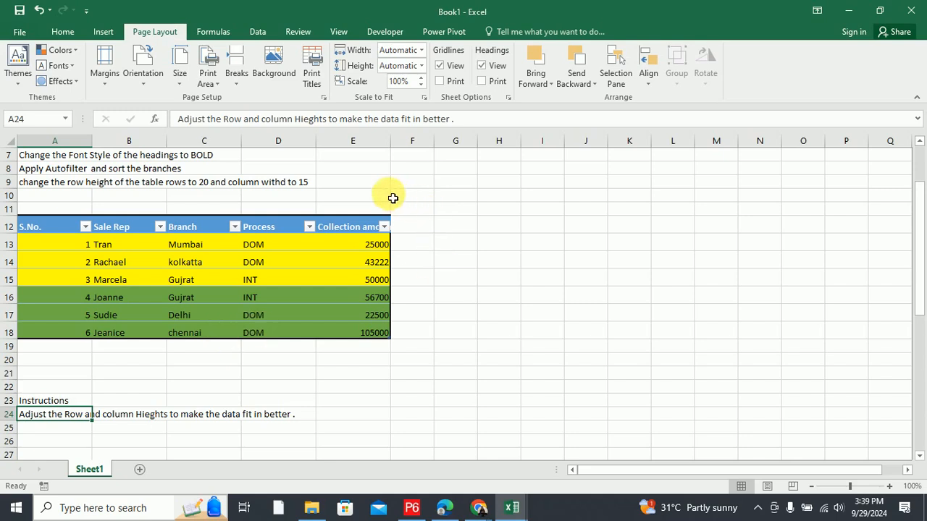
pyautogui.click(442, 208)
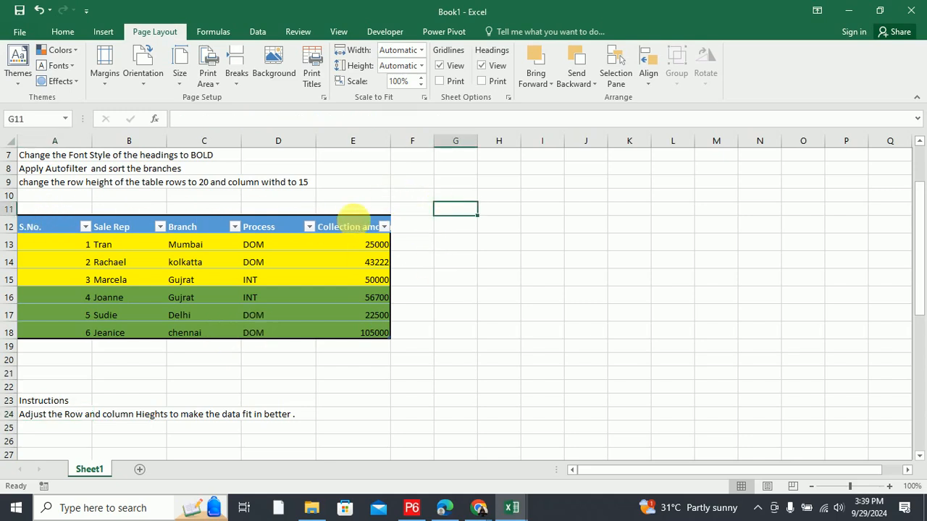
pyautogui.click(358, 227)
pyautogui.click(464, 244)
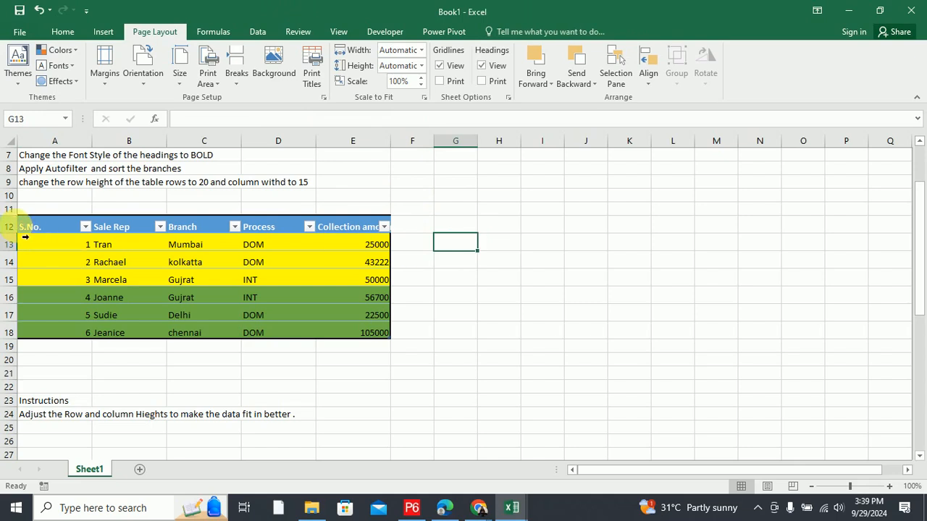
# AutoFit the row height of table rows 12 to 18.
pyautogui.moveTo(8, 224); pyautogui.dragTo(13, 332)
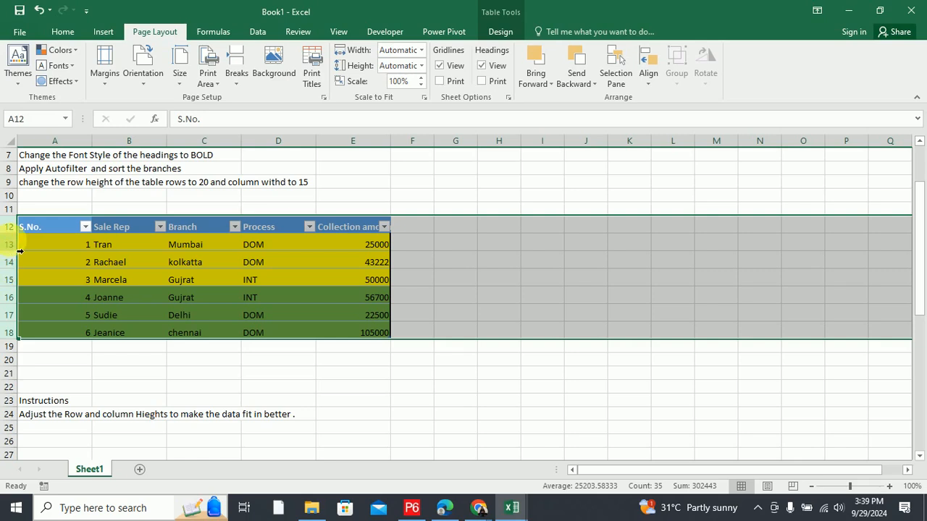
pyautogui.rightClick(12, 245)
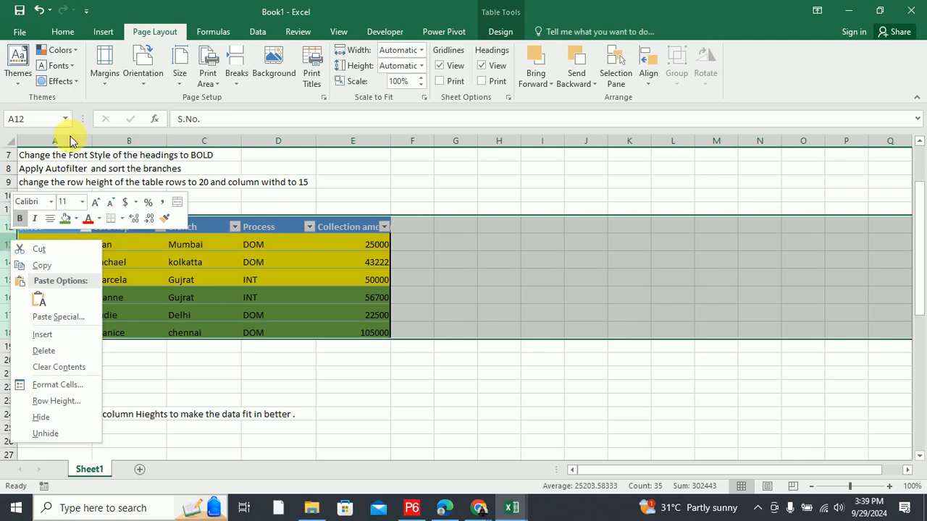
pyautogui.click(62, 32)
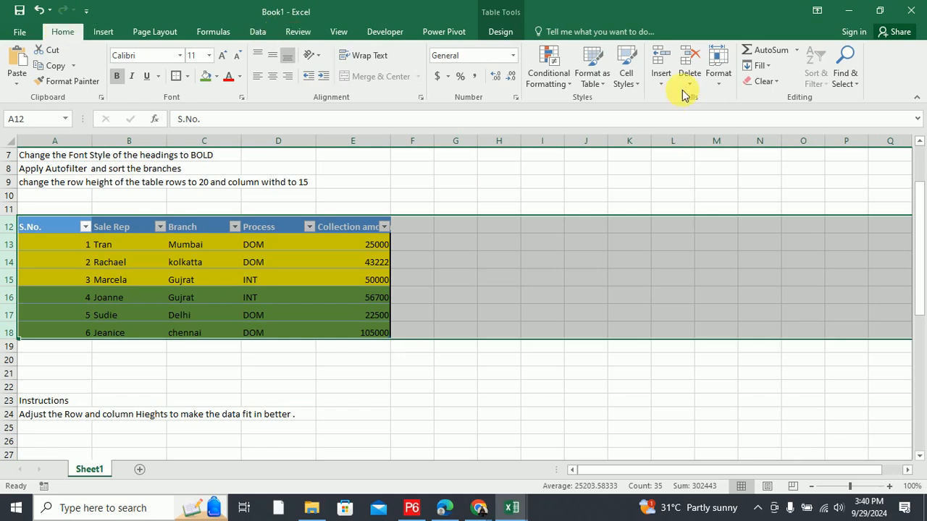
pyautogui.click(716, 81)
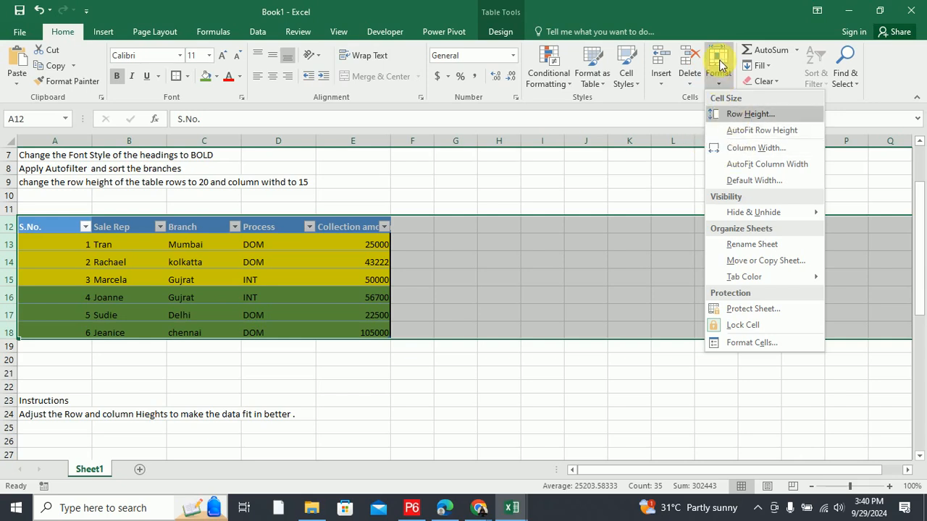
pyautogui.click(738, 131)
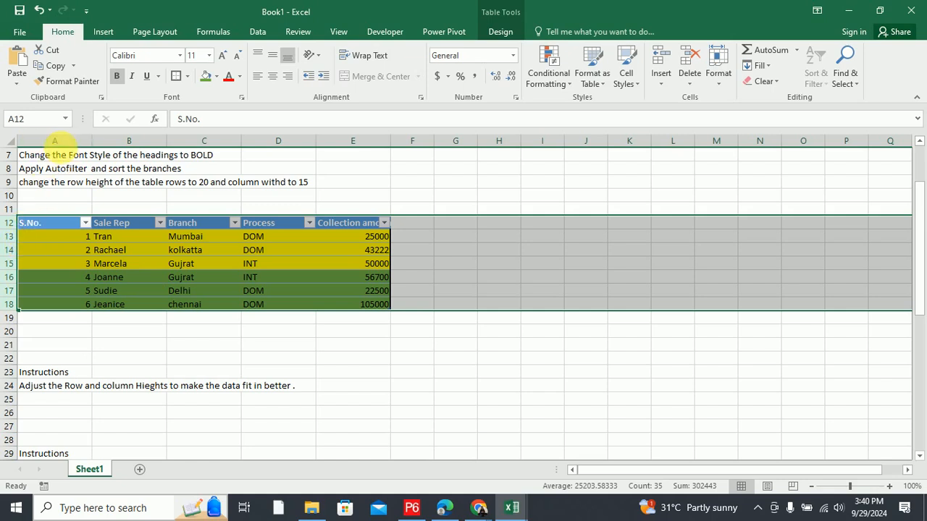
# AutoFit the width of columns A to E.
pyautogui.click(55, 141)
pyautogui.moveTo(186, 139); pyautogui.dragTo(365, 143)
pyautogui.click(715, 83)
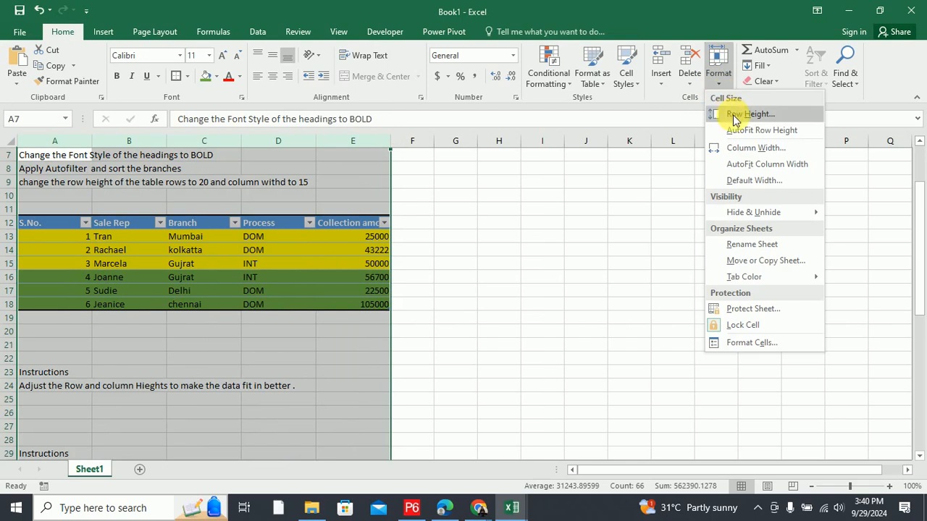
pyautogui.click(749, 163)
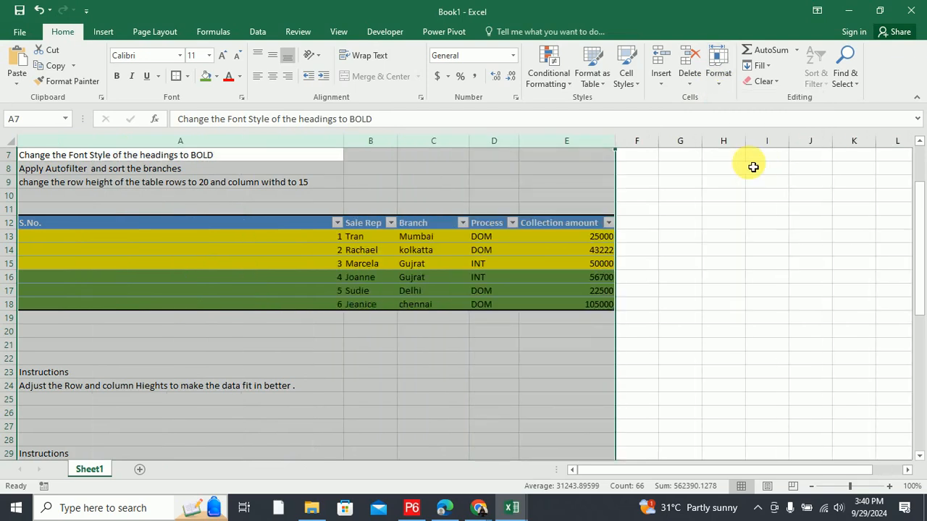
# Check the resized table against the instructions, and undo the column width AutoFit.
pyautogui.click(434, 317)
pyautogui.scroll(2, 308, 250)
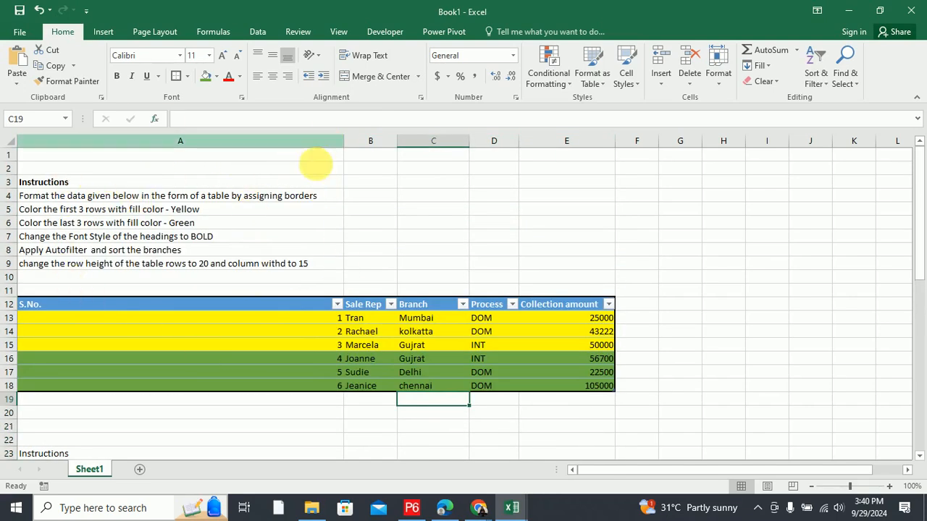
pyautogui.scroll(-2, 266, 282)
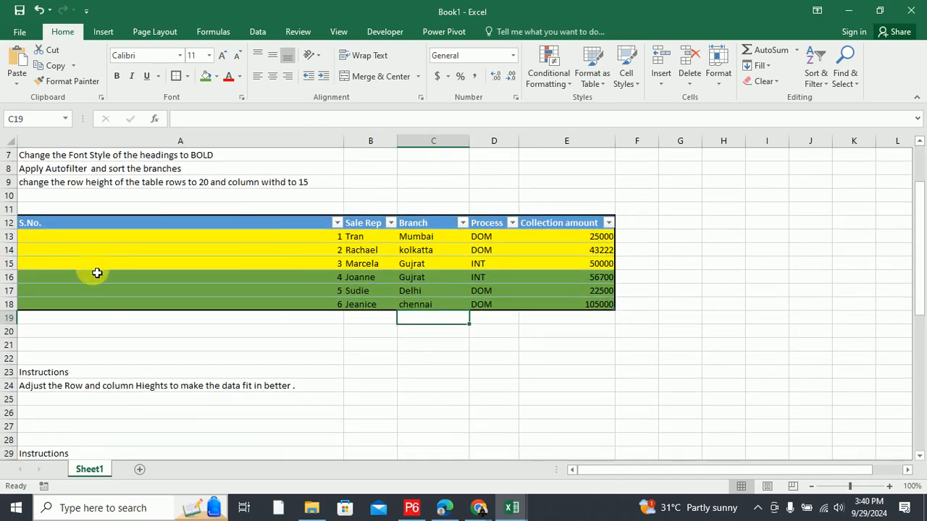
pyautogui.scroll(-7, 275, 300)
pyautogui.scroll(9, 275, 300)
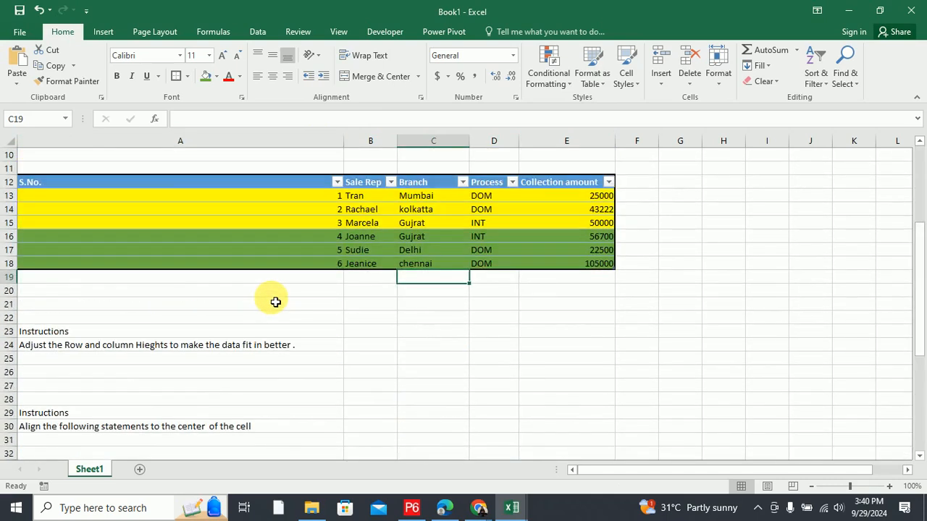
pyautogui.scroll(1, 275, 302)
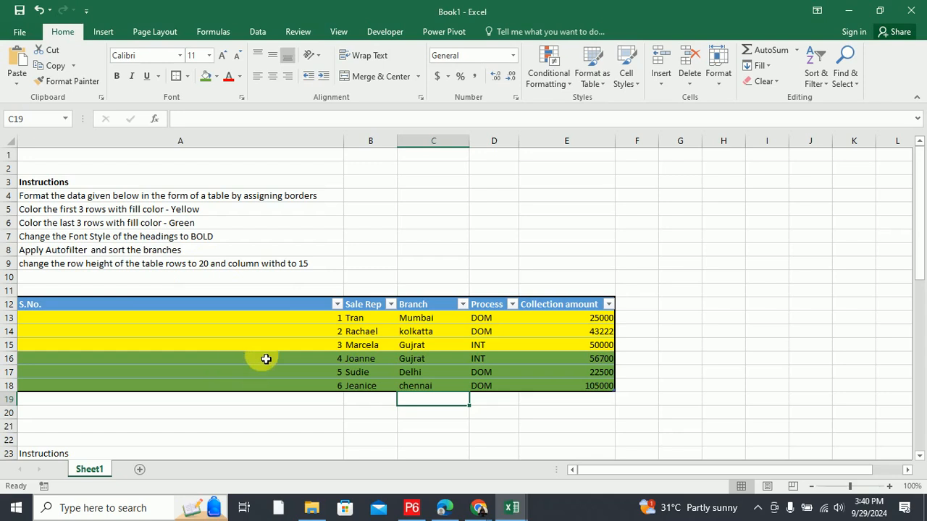
pyautogui.hotkey('ctrl', 'z')
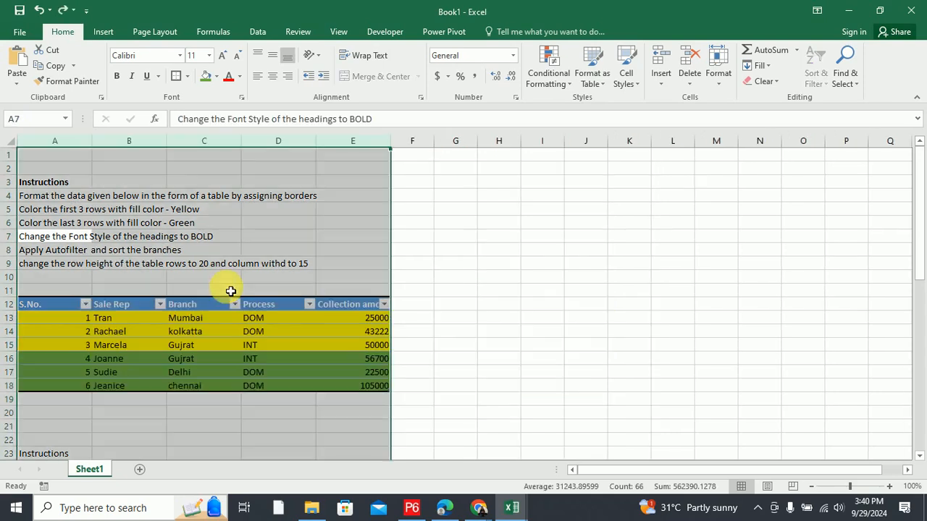
pyautogui.click(719, 76)
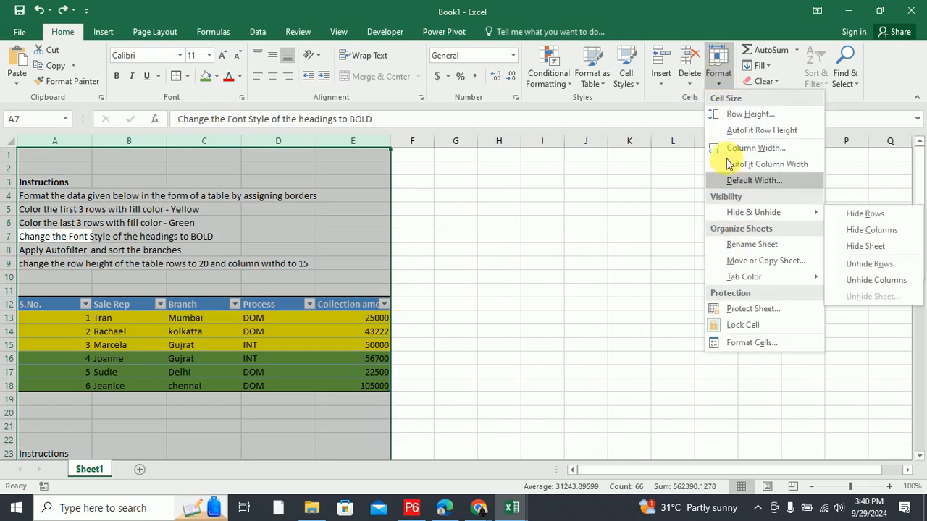
pyautogui.click(749, 114)
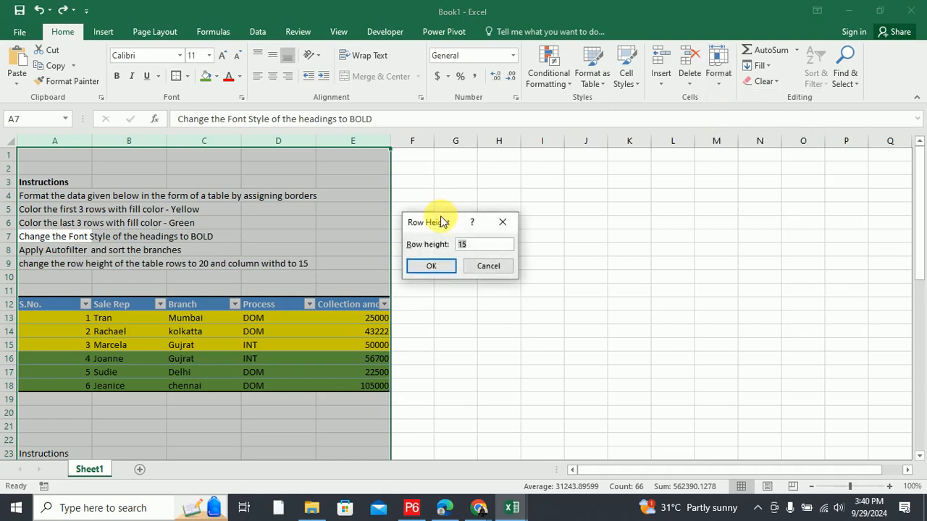
pyautogui.click(481, 267)
# Following the alignment instruction in A30, center the contents of table cells A12:E18 horizontally and vertically.
pyautogui.scroll(-3, 239, 281)
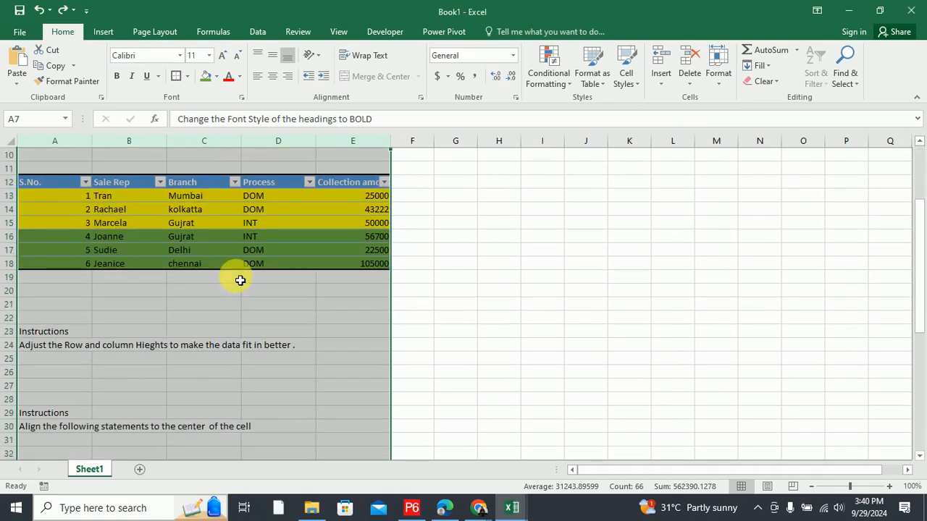
pyautogui.scroll(-3, 240, 280)
pyautogui.scroll(1, 240, 280)
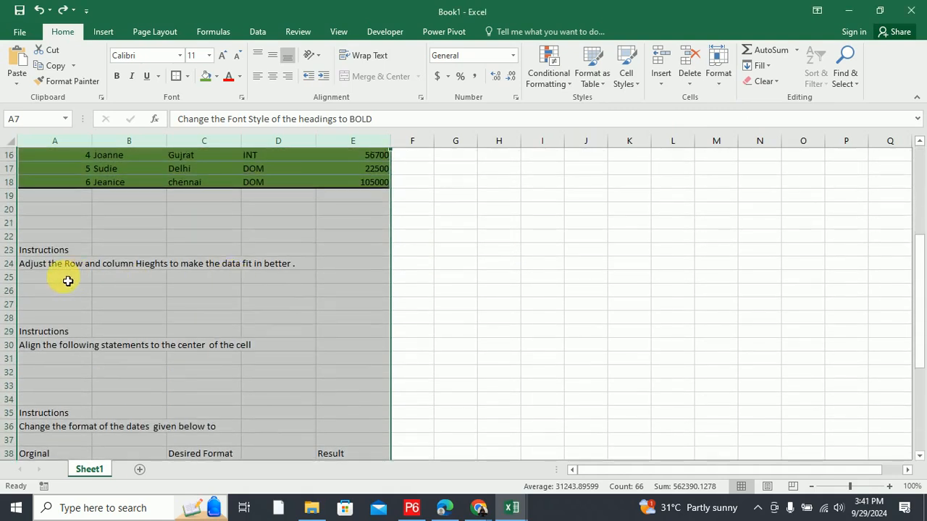
pyautogui.click(44, 351)
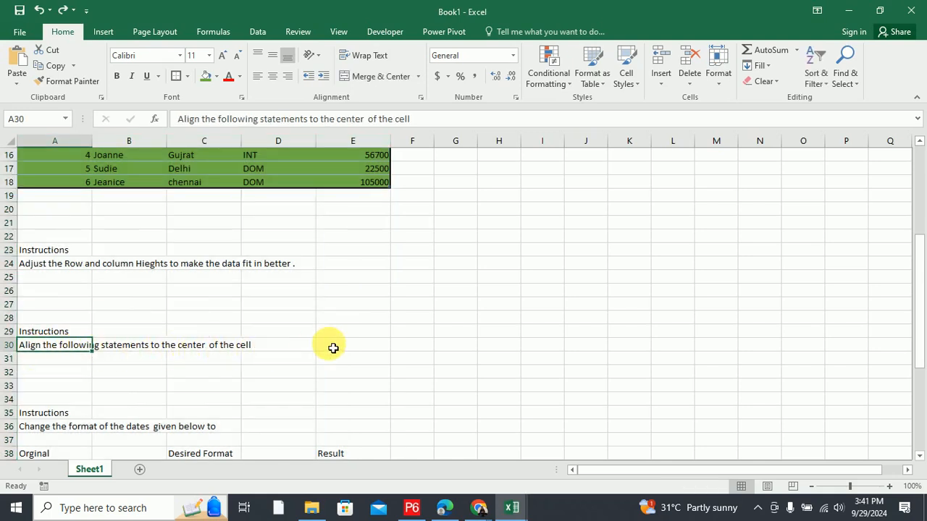
pyautogui.scroll(3, 333, 348)
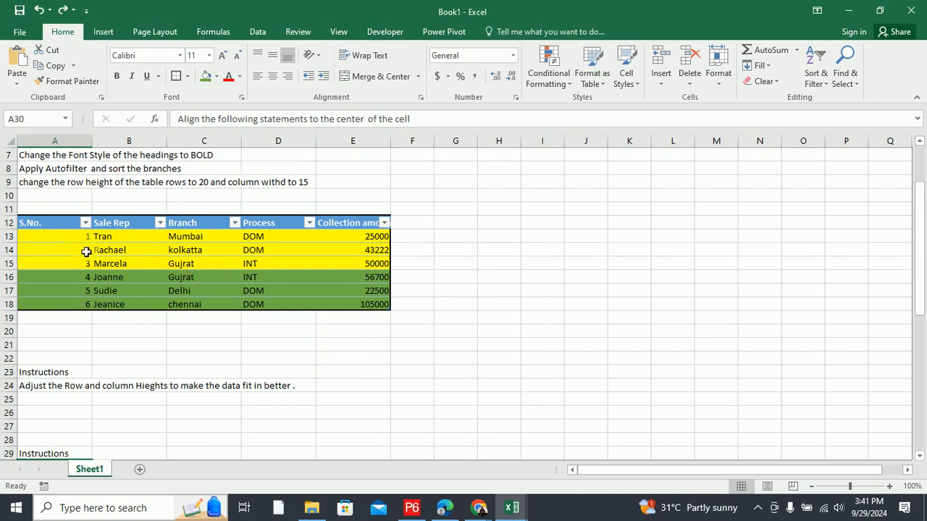
pyautogui.moveTo(33, 223); pyautogui.dragTo(351, 305)
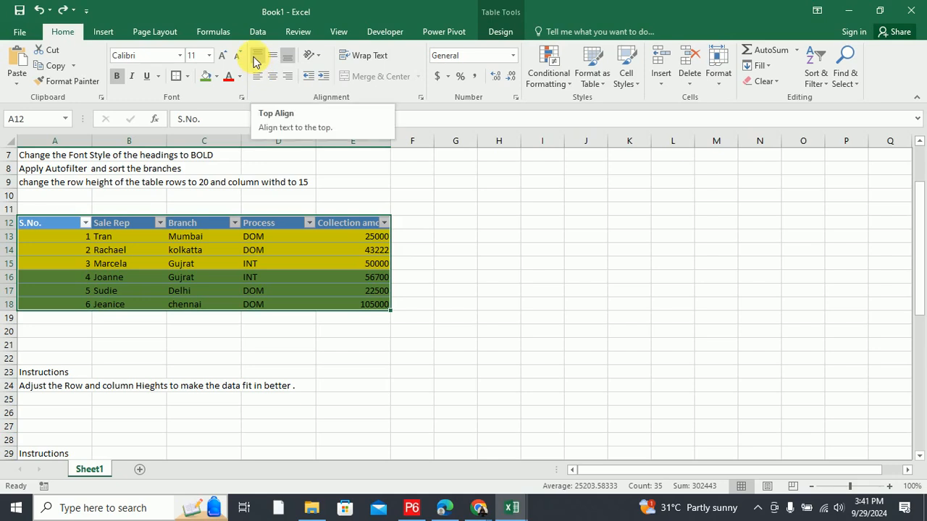
pyautogui.click(724, 87)
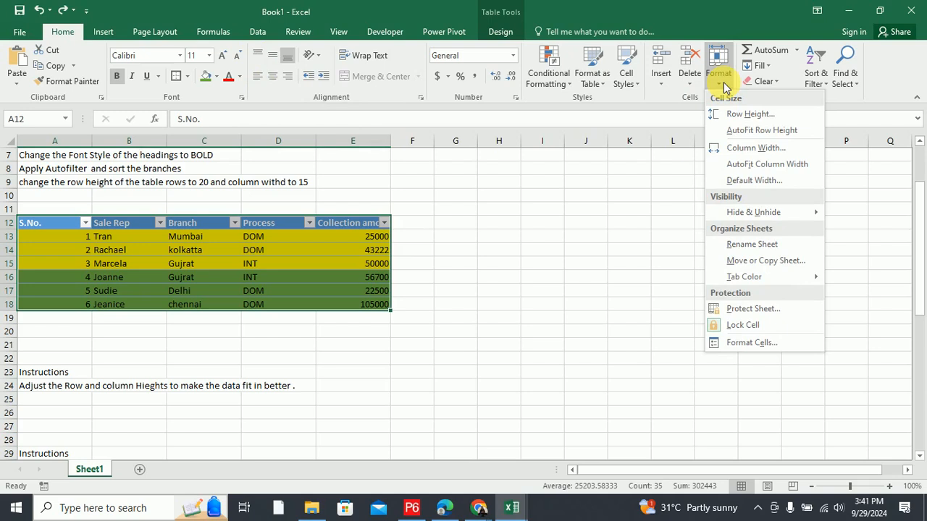
pyautogui.click(725, 88)
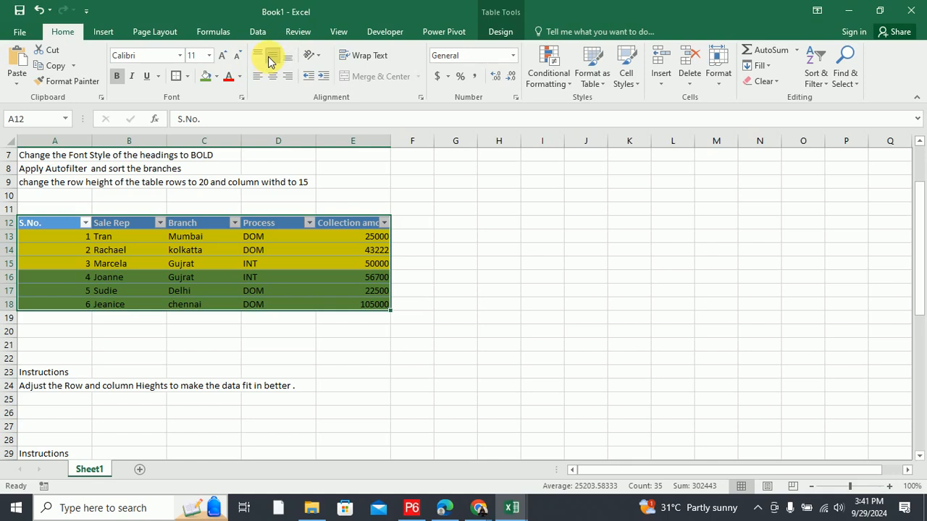
pyautogui.click(272, 80)
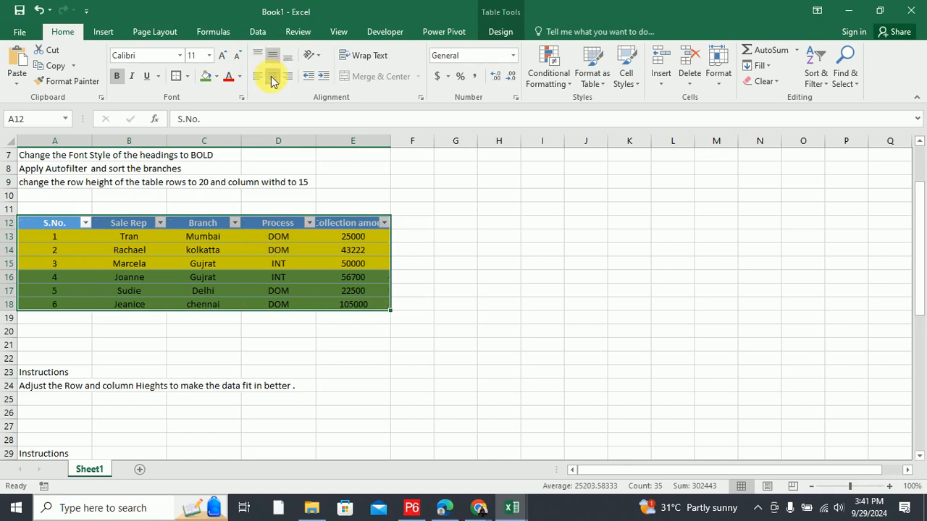
pyautogui.click(433, 317)
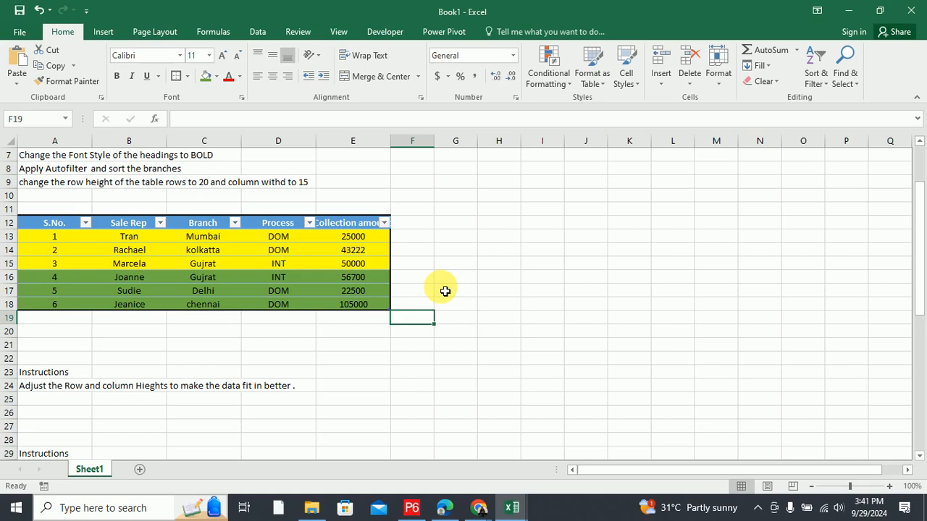
# Read the date format instruction in A36 and compare the original dates in column A with the desired formats in column C.
pyautogui.scroll(-6, 445, 291)
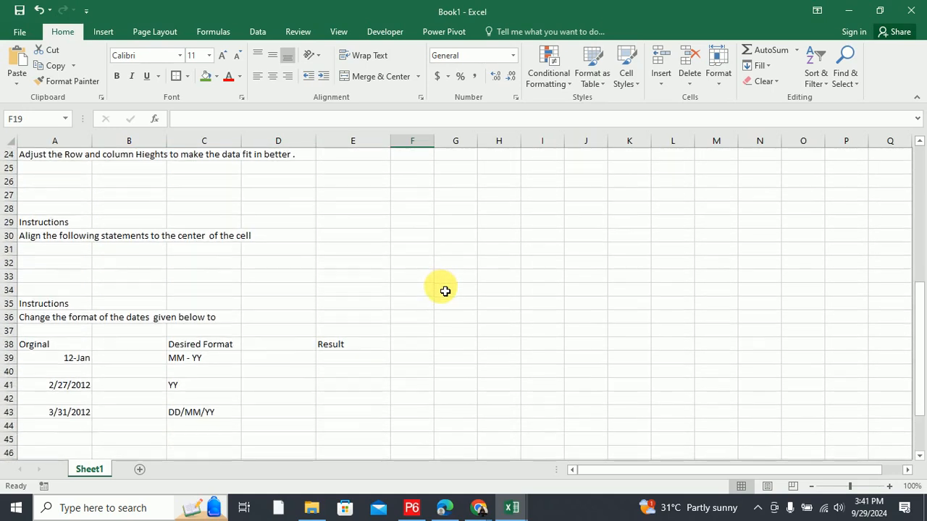
pyautogui.scroll(-1, 444, 291)
pyautogui.click(40, 269)
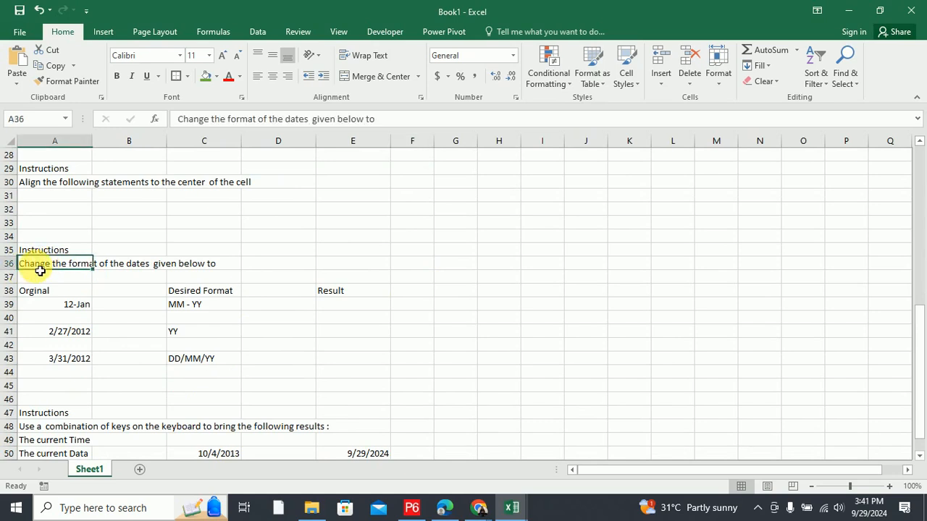
pyautogui.moveTo(145, 273); pyautogui.dragTo(200, 265)
pyautogui.click(80, 308)
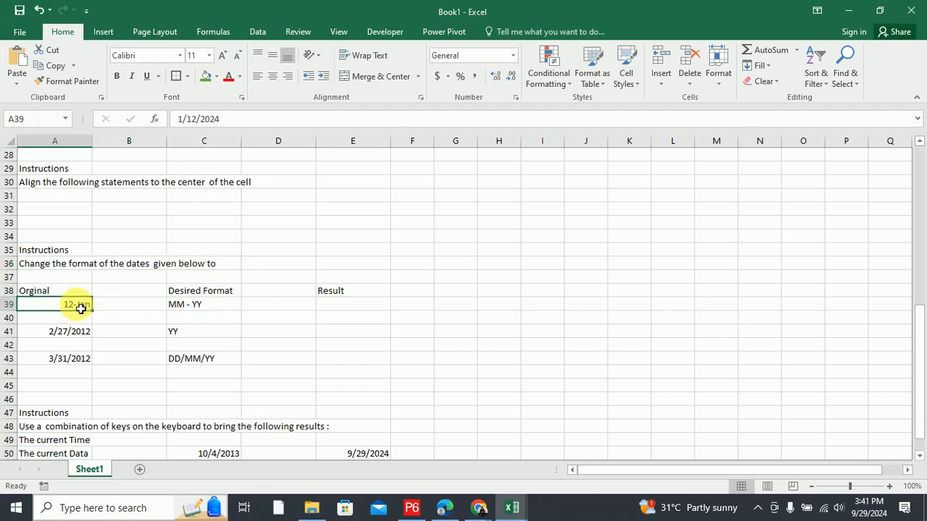
pyautogui.click(208, 307)
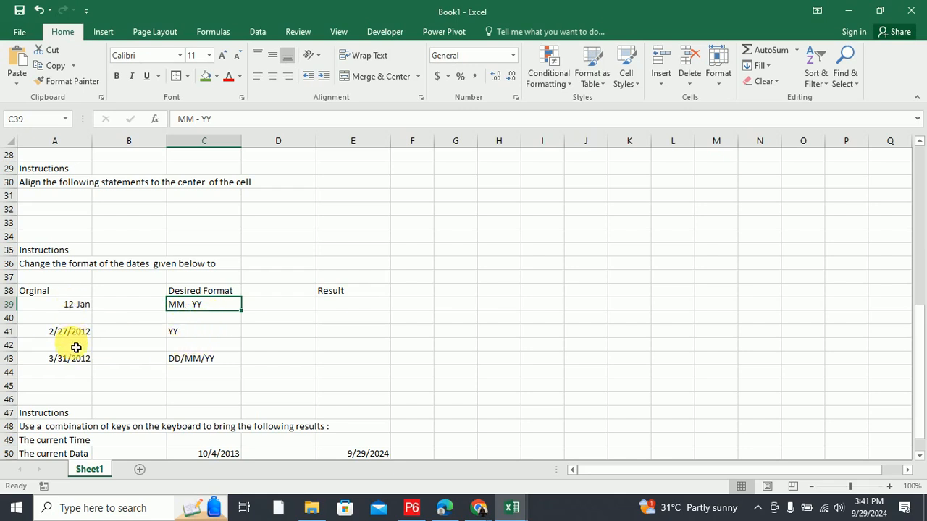
pyautogui.click(75, 305)
pyautogui.click(73, 333)
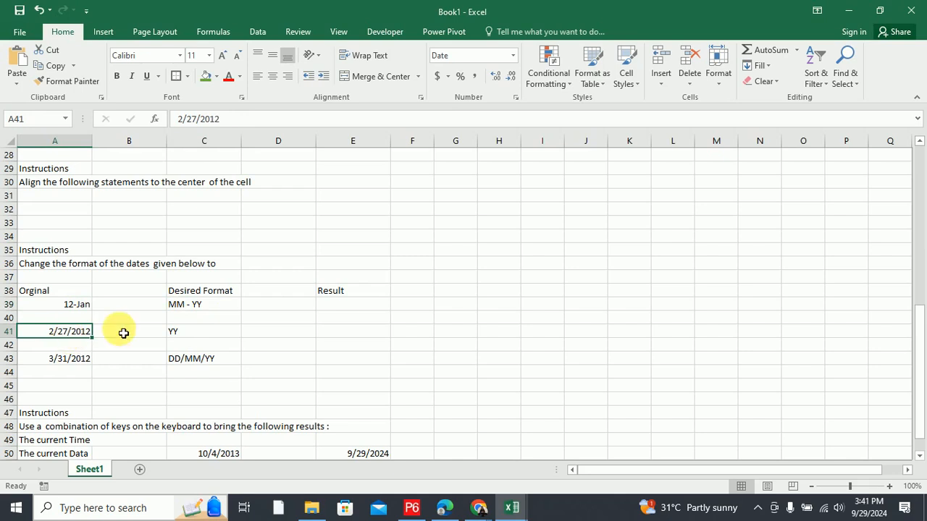
pyautogui.click(189, 331)
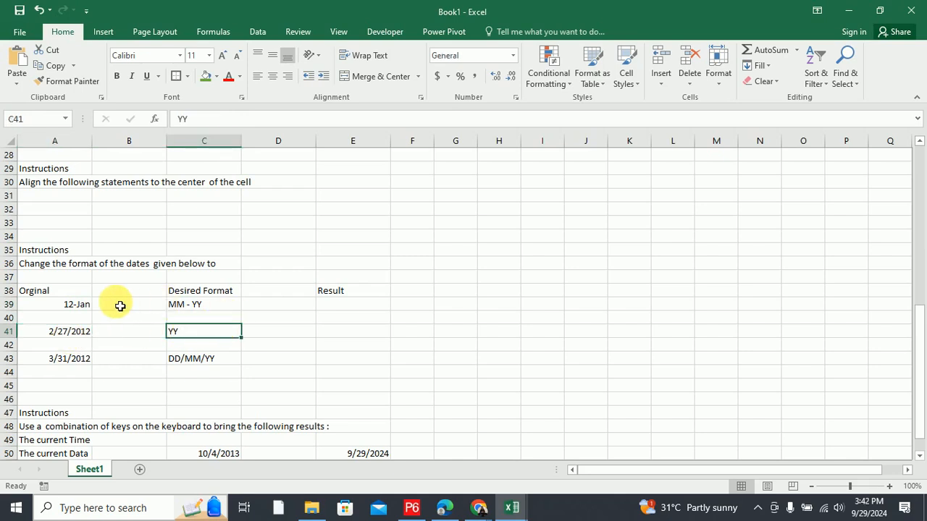
# Copy the original date from A39 into the Result cell E39.
pyautogui.click(79, 305)
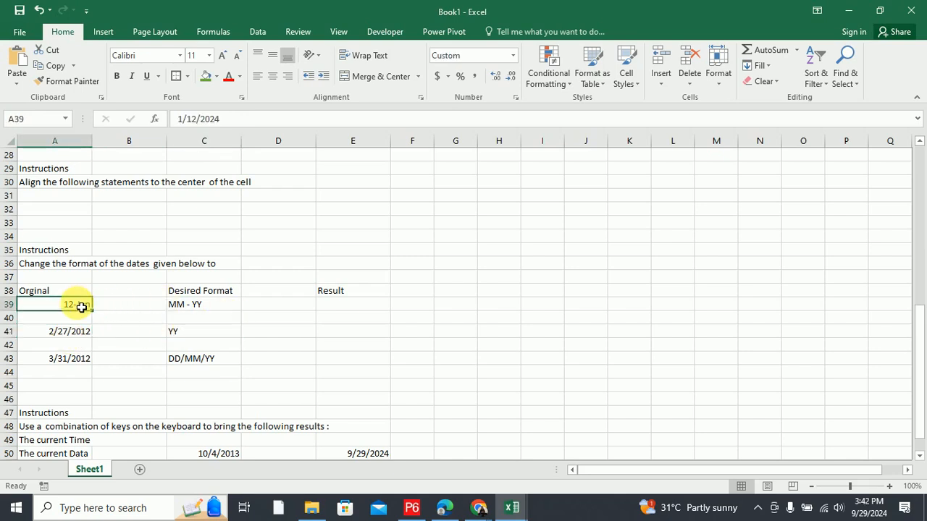
pyautogui.hotkey('ctrl', 'c')
pyautogui.click(351, 311)
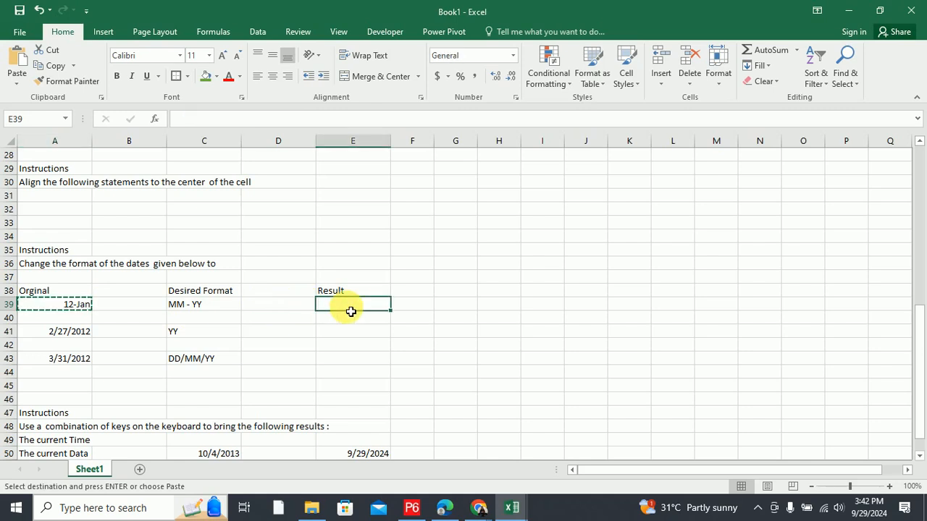
pyautogui.hotkey('ctrl', 'v')
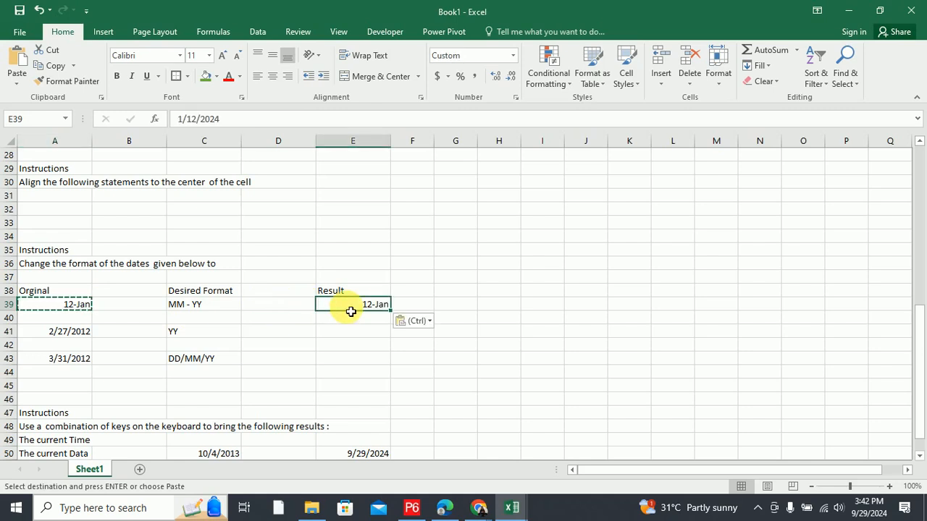
# Apply the custom number format mmm-yy to the date in E39, and compare it with the original in A39.
pyautogui.click(515, 54)
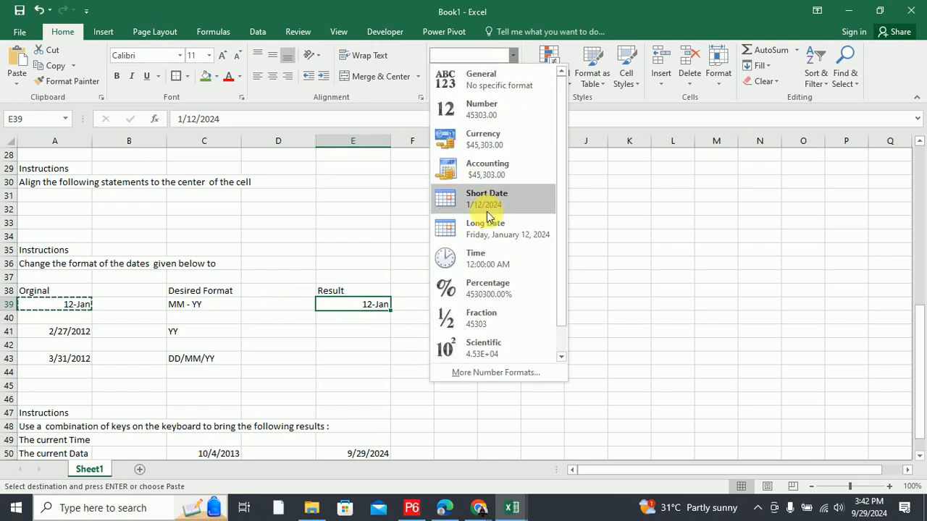
pyautogui.click(505, 373)
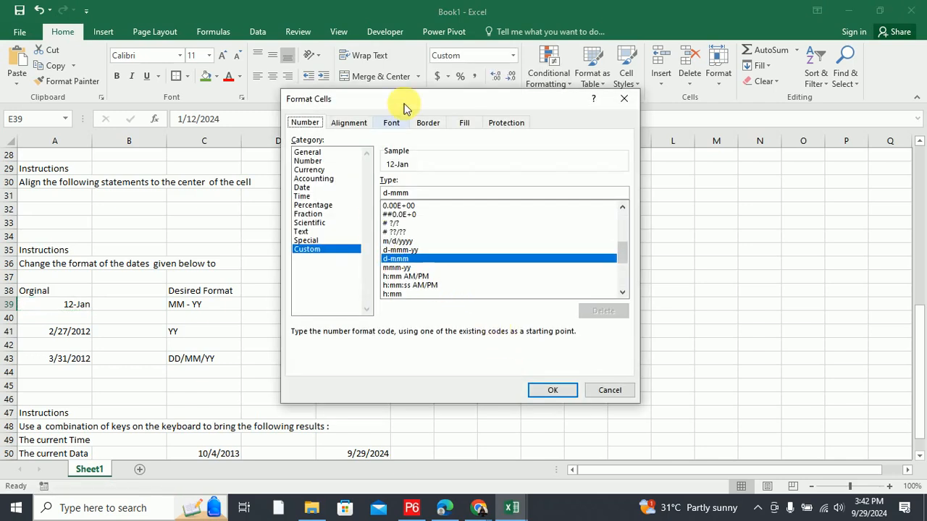
pyautogui.moveTo(405, 97); pyautogui.dragTo(612, 129)
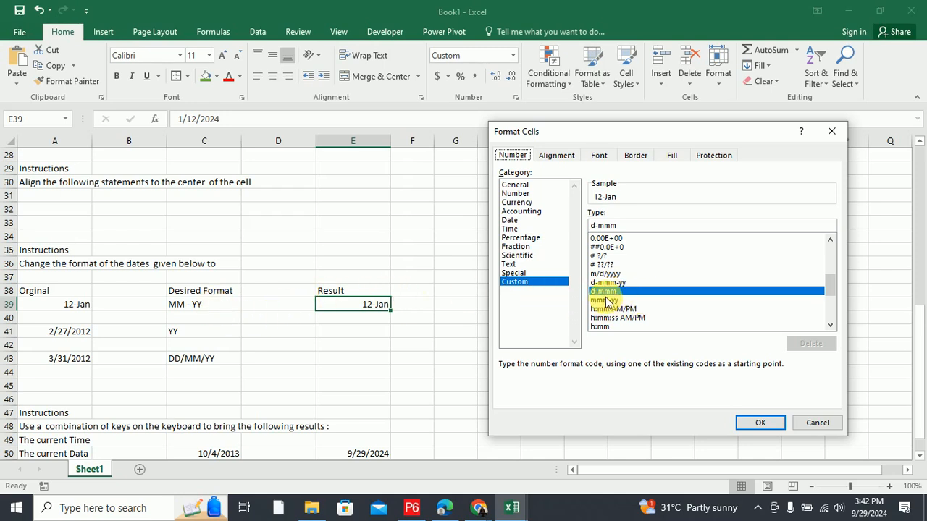
pyautogui.scroll(5, 607, 300)
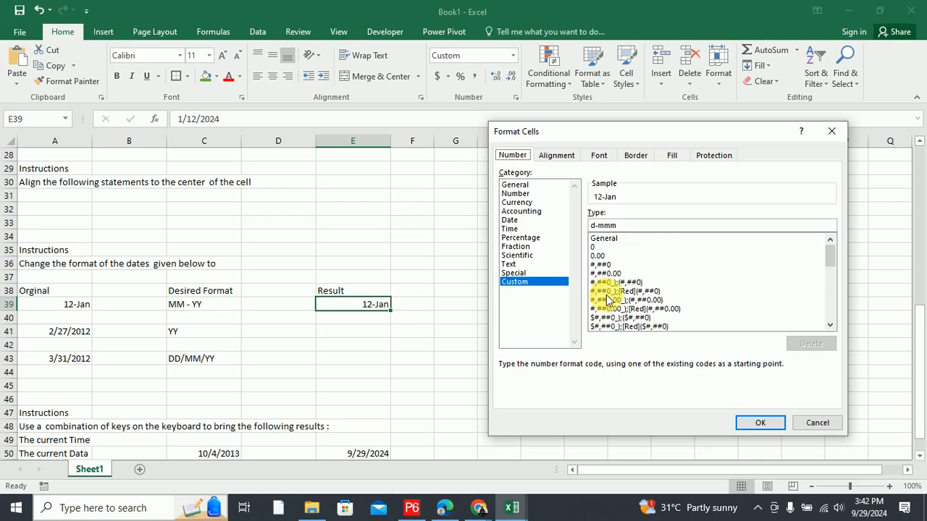
pyautogui.scroll(-4, 607, 300)
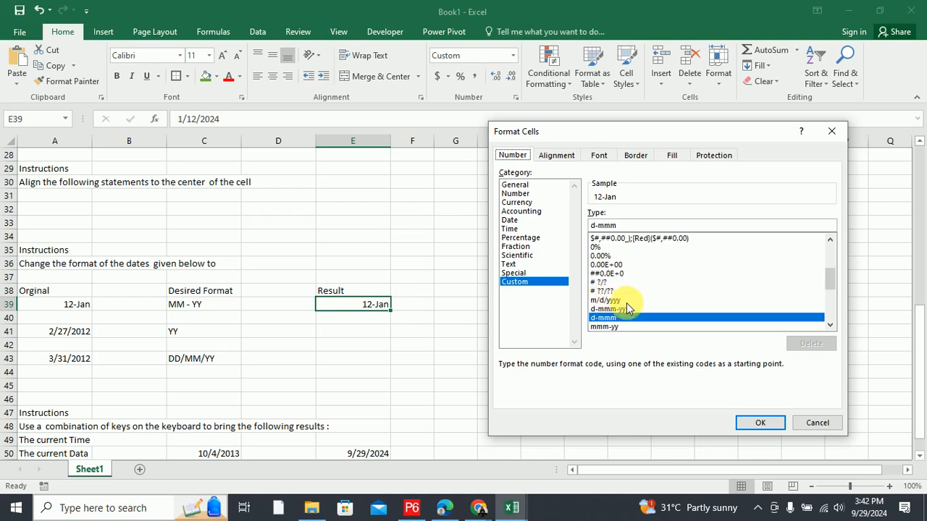
pyautogui.scroll(-1, 657, 308)
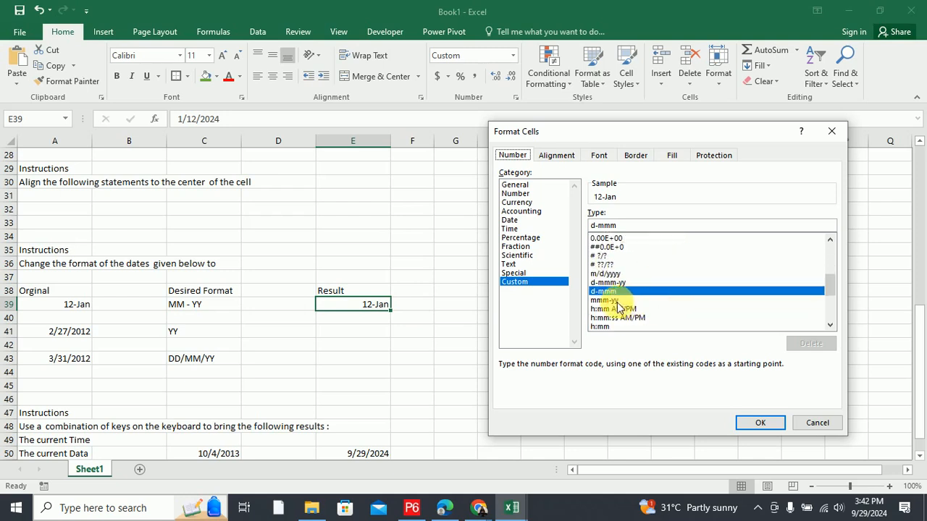
pyautogui.click(615, 300)
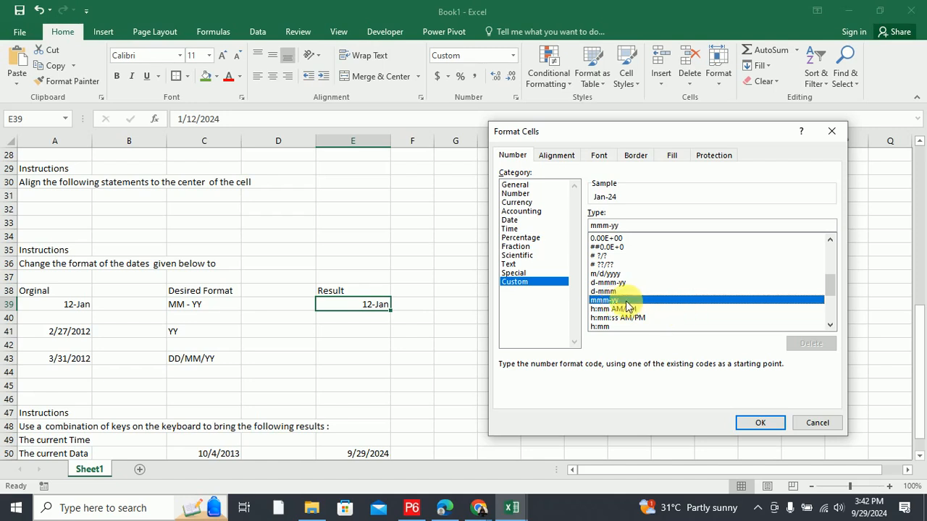
pyautogui.scroll(-3, 660, 297)
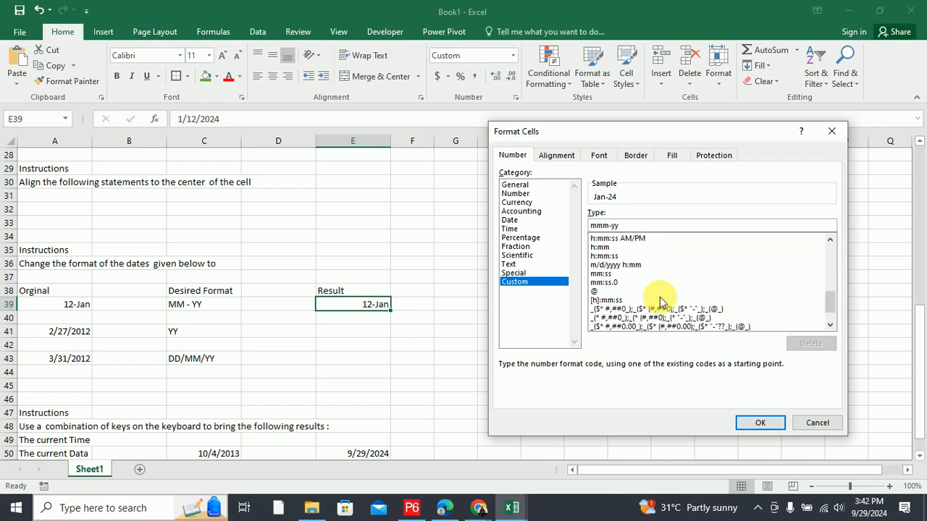
pyautogui.scroll(-1, 660, 298)
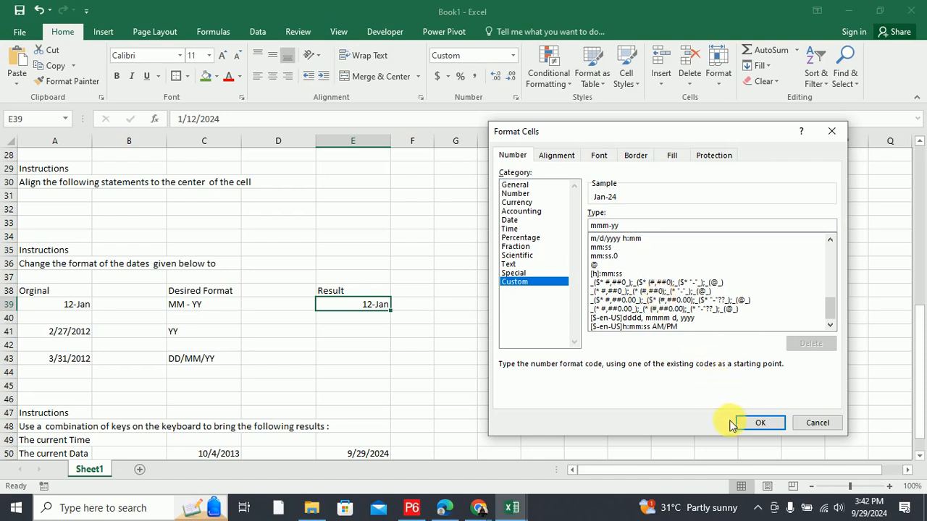
pyautogui.click(757, 423)
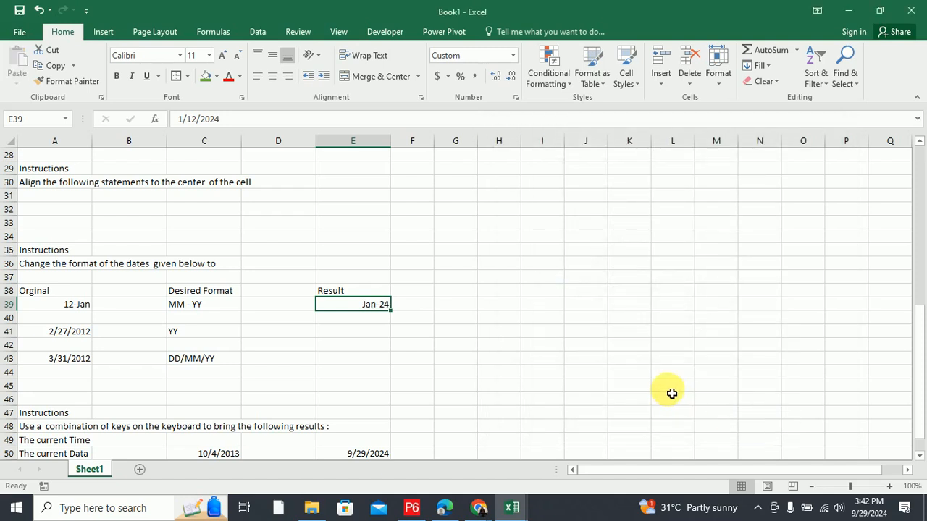
pyautogui.click(41, 306)
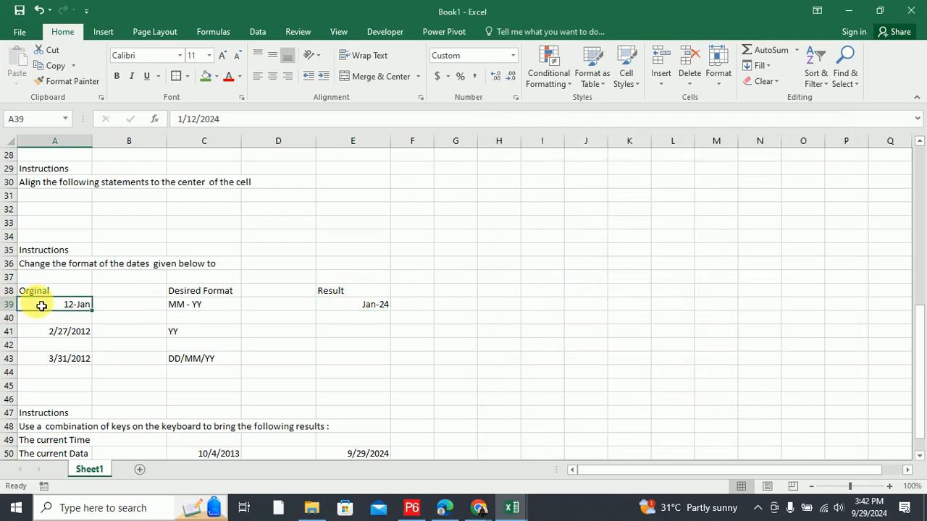
pyautogui.click(352, 309)
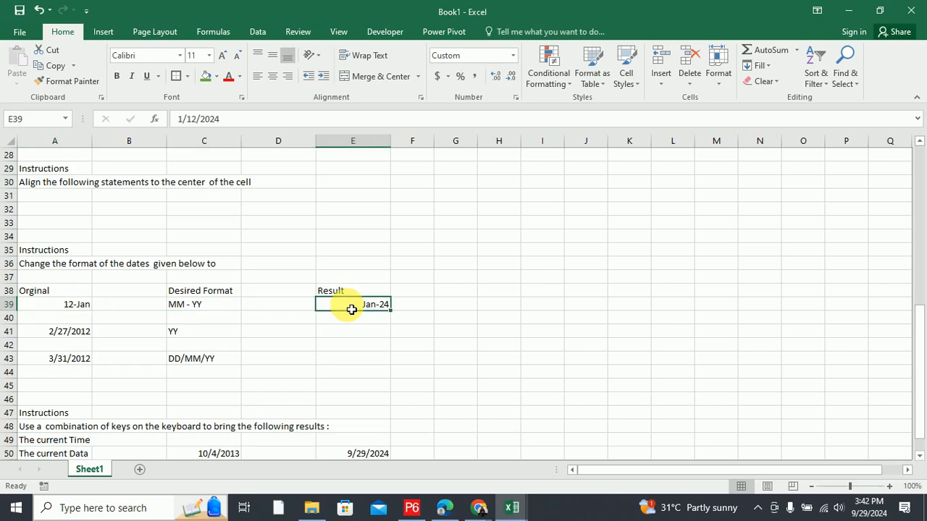
# Copy the original date from A41 into the Result cell E41.
pyautogui.click(87, 334)
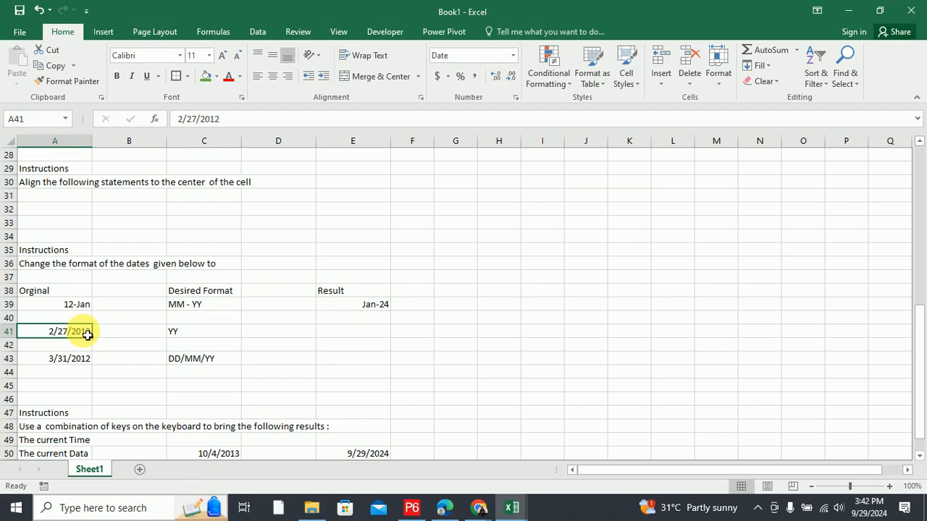
pyautogui.hotkey('ctrl', 'c')
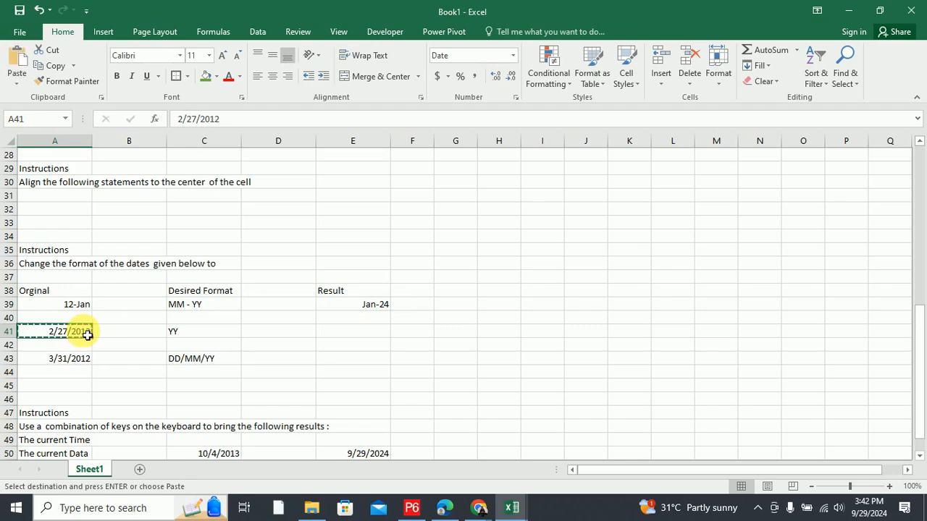
pyautogui.click(364, 335)
pyautogui.hotkey('ctrl', 'v')
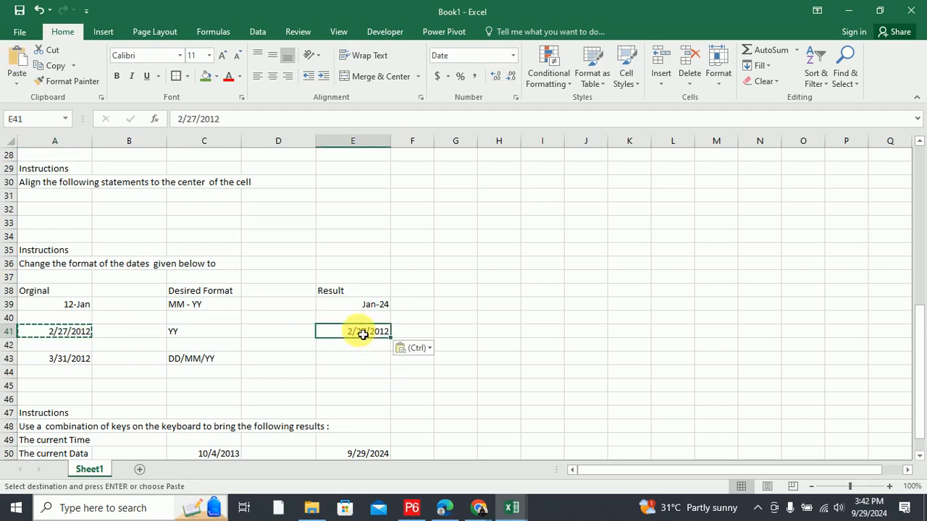
# Format the date in E41 with the custom number format yy.
pyautogui.click(513, 56)
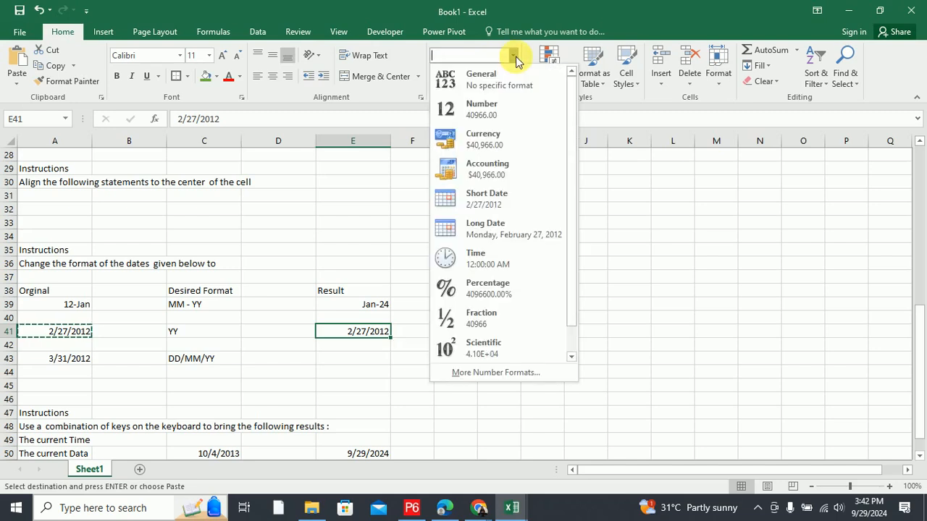
pyautogui.click(495, 372)
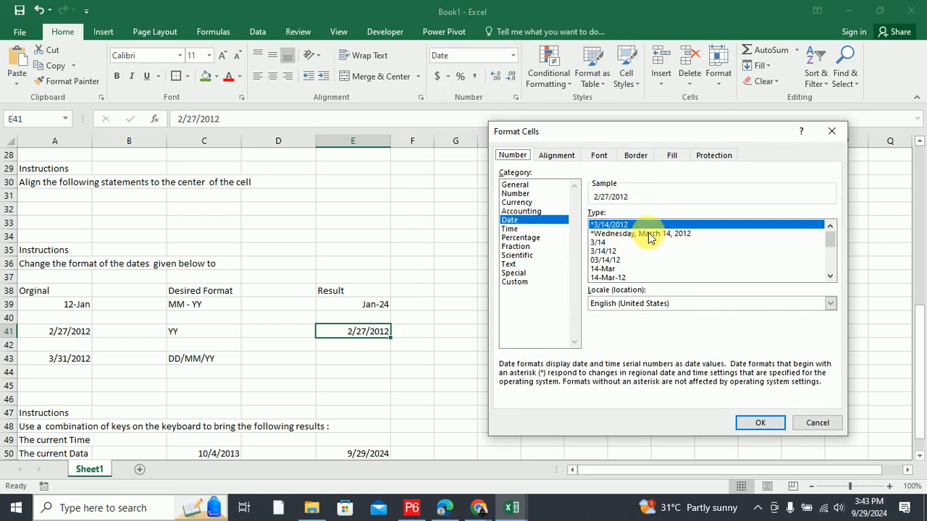
pyautogui.scroll(-3, 648, 246)
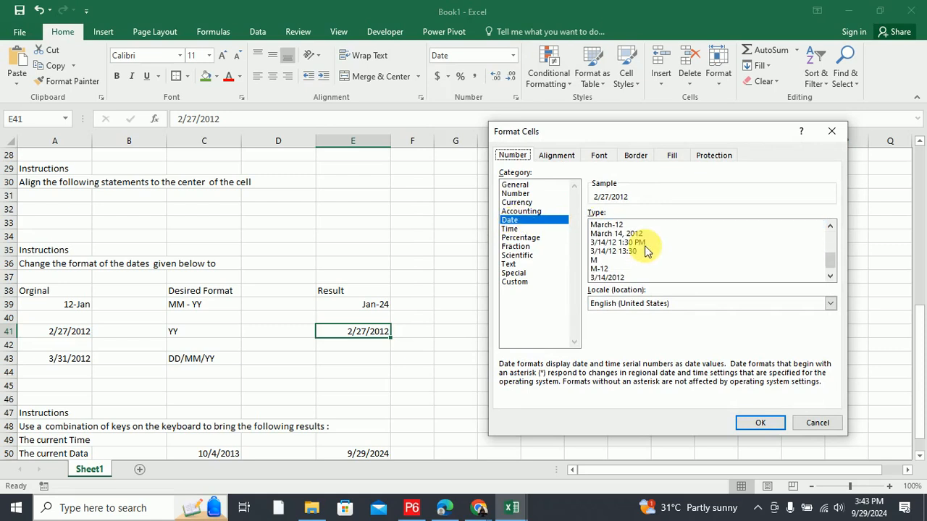
pyautogui.scroll(3, 652, 257)
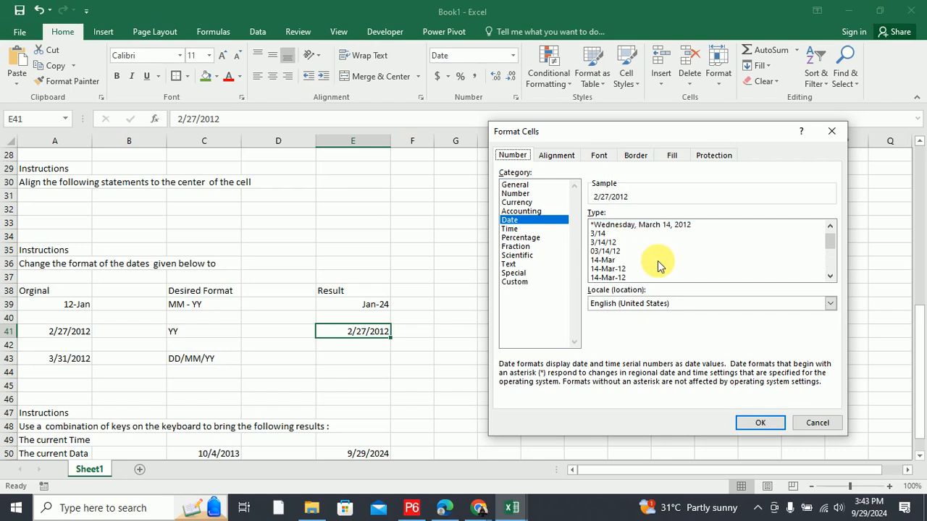
pyautogui.click(515, 282)
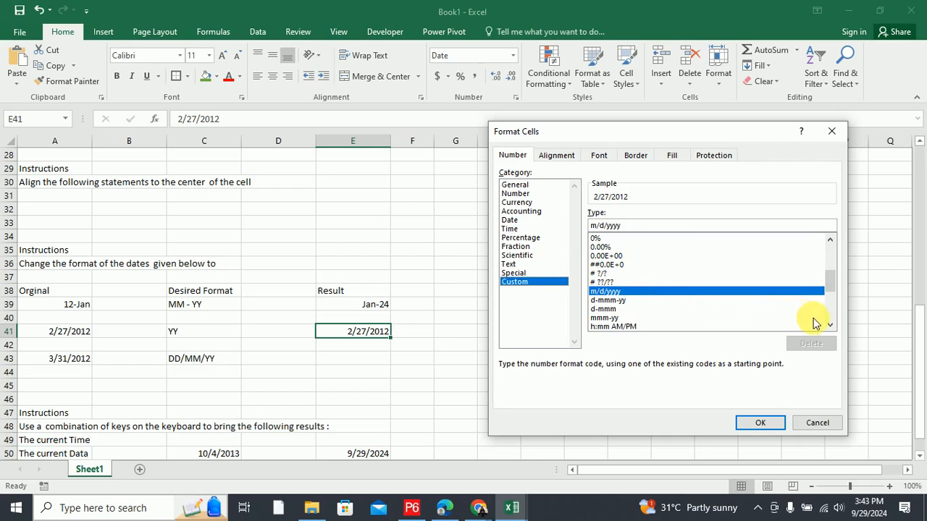
pyautogui.click(833, 324)
pyautogui.click(833, 324)
pyautogui.click(833, 324)
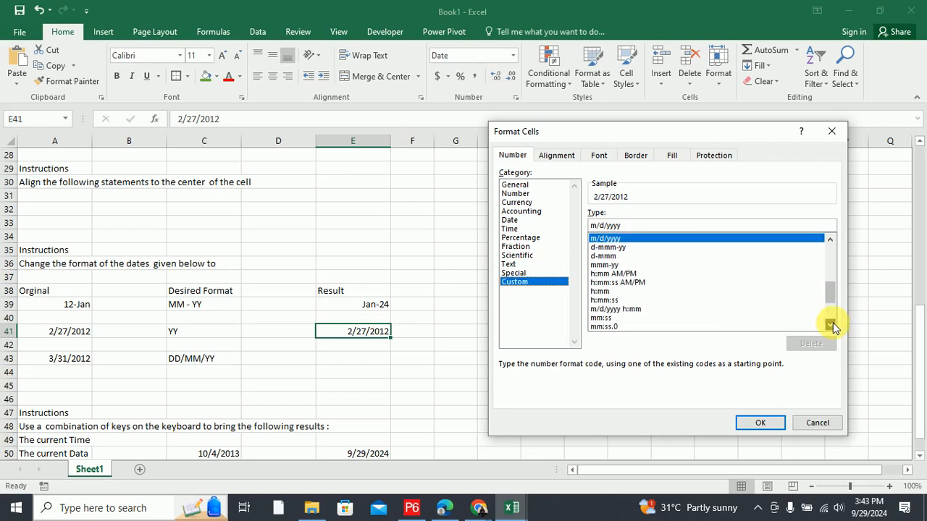
pyautogui.moveTo(832, 305); pyautogui.dragTo(834, 286)
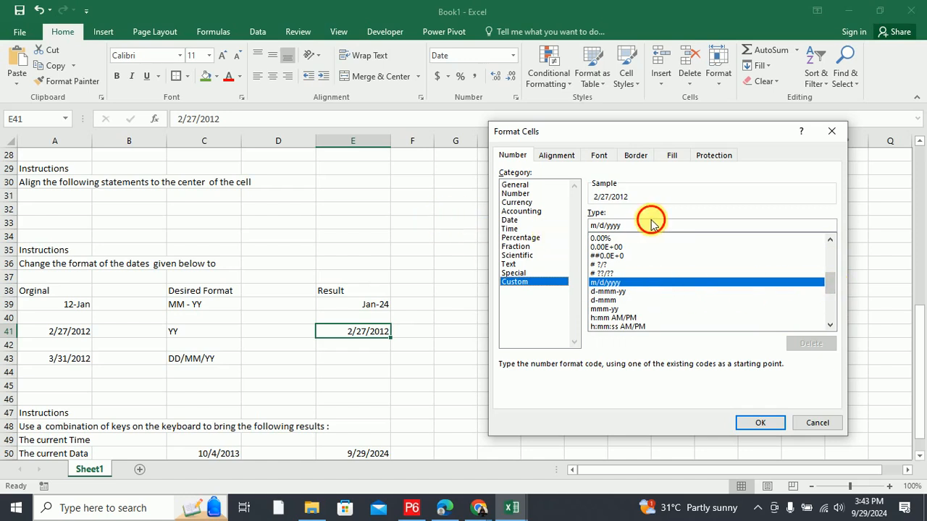
pyautogui.moveTo(623, 225); pyautogui.dragTo(588, 229)
pyautogui.write('yy')
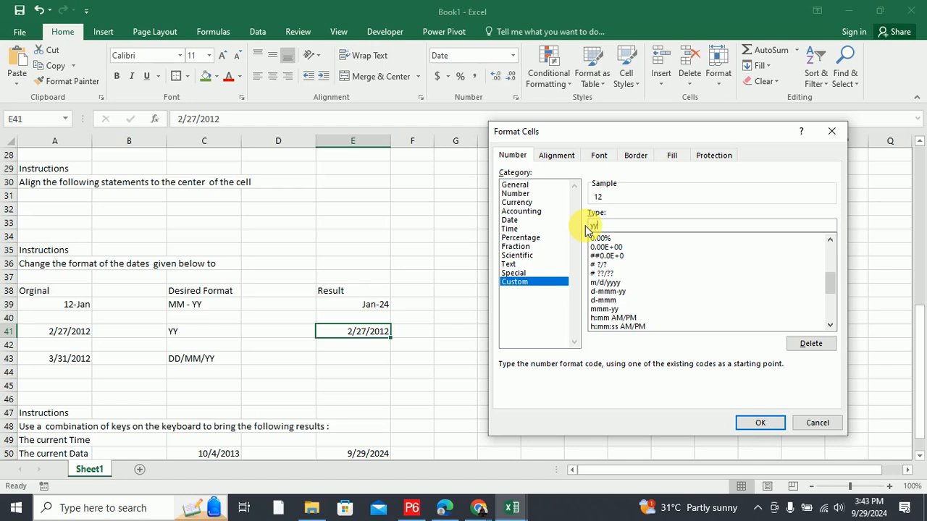
pyautogui.press('Return')
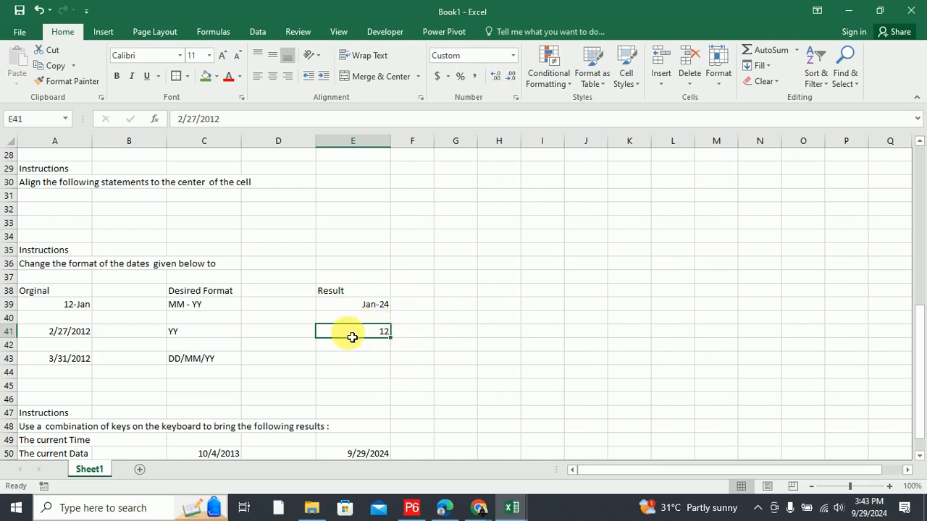
# Copy the original date from A43 into the Result cell E43.
pyautogui.click(70, 364)
pyautogui.hotkey('ctrl', 'c')
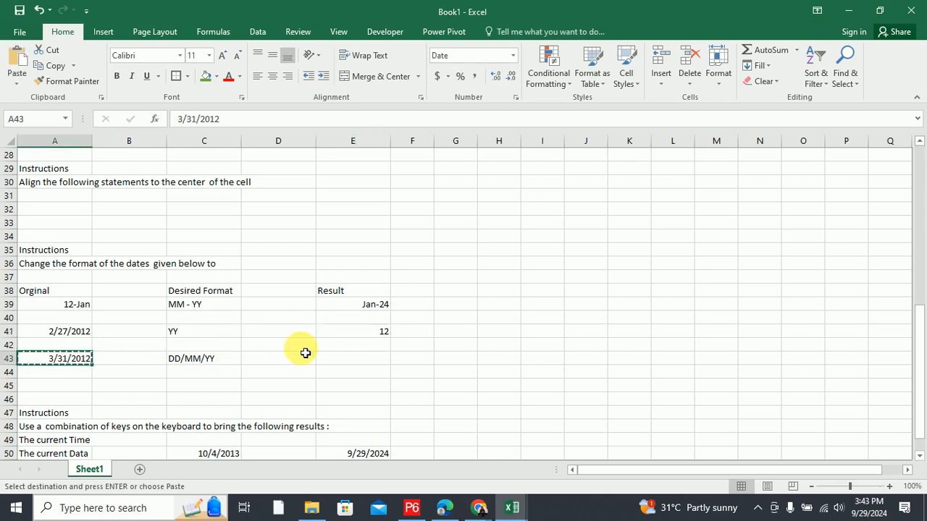
pyautogui.click(364, 362)
pyautogui.hotkey('ctrl', 'v')
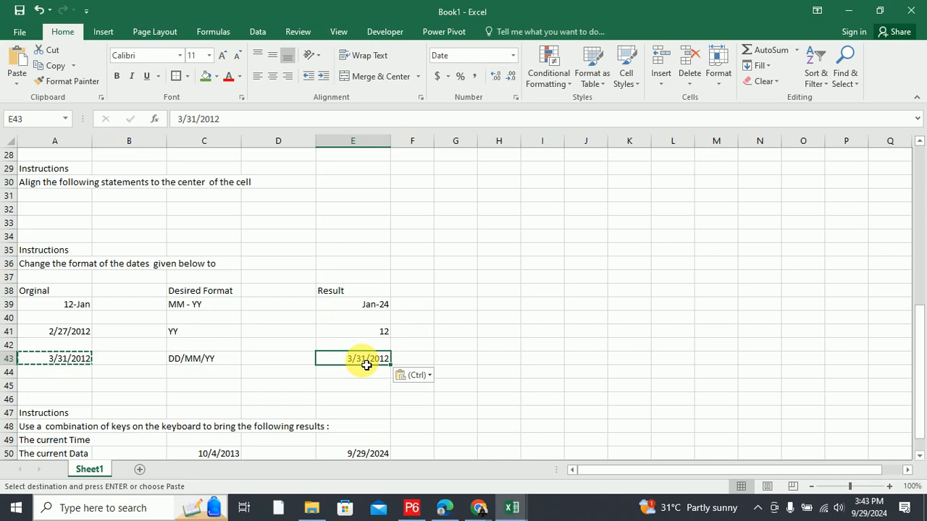
pyautogui.click(597, 332)
# Format the date in E43 with the custom number format dd/mm/yy, and select A39:E43 to review the original and converted dates.
pyautogui.click(355, 363)
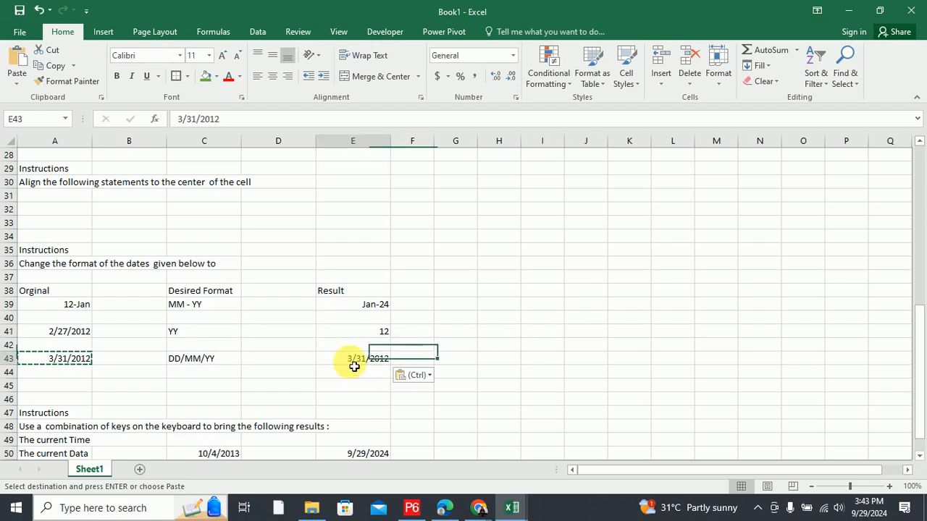
pyautogui.click(513, 56)
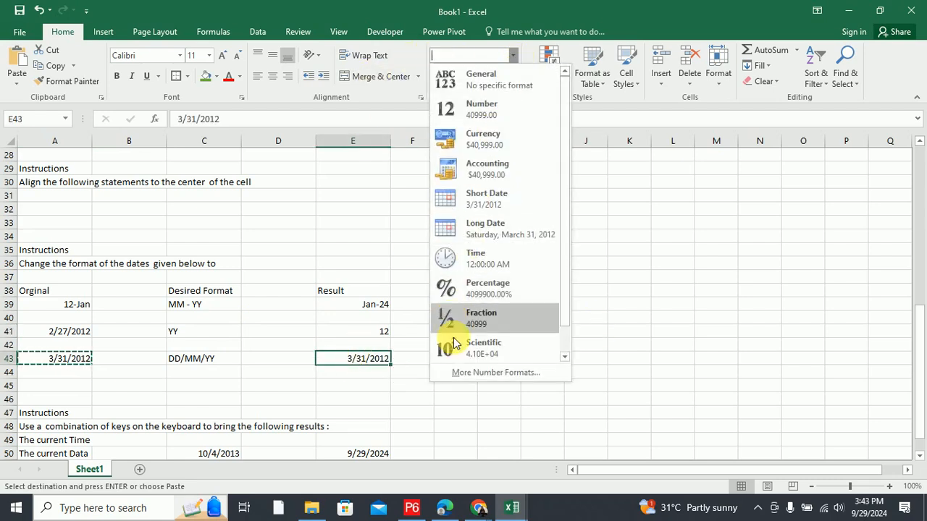
pyautogui.click(475, 376)
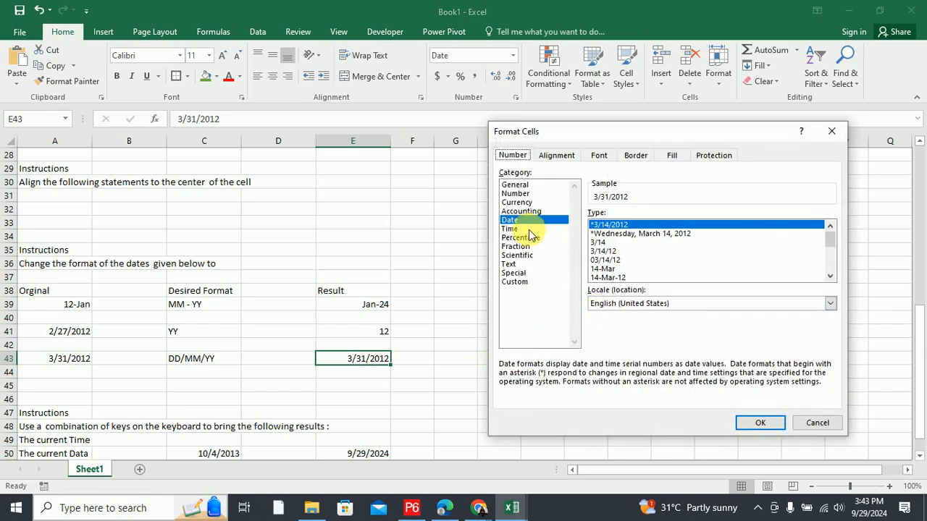
pyautogui.click(516, 282)
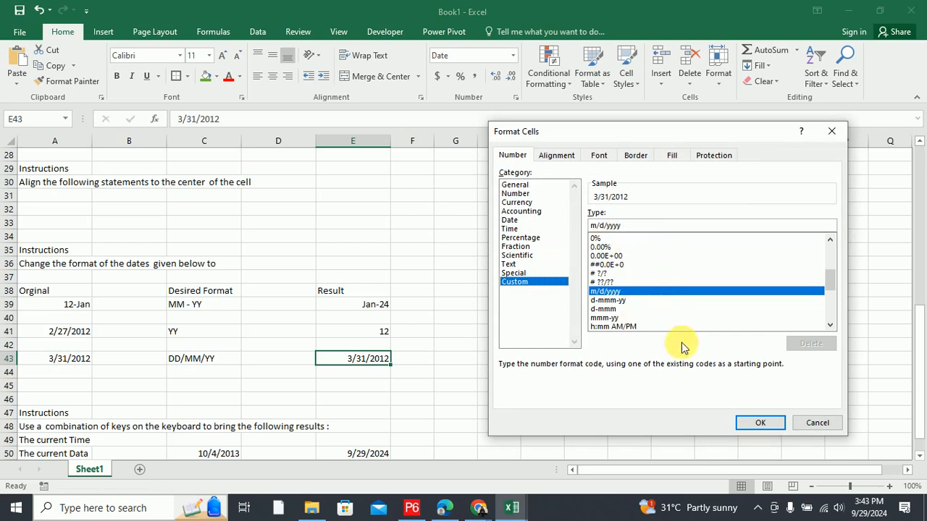
pyautogui.moveTo(630, 225); pyautogui.dragTo(542, 228)
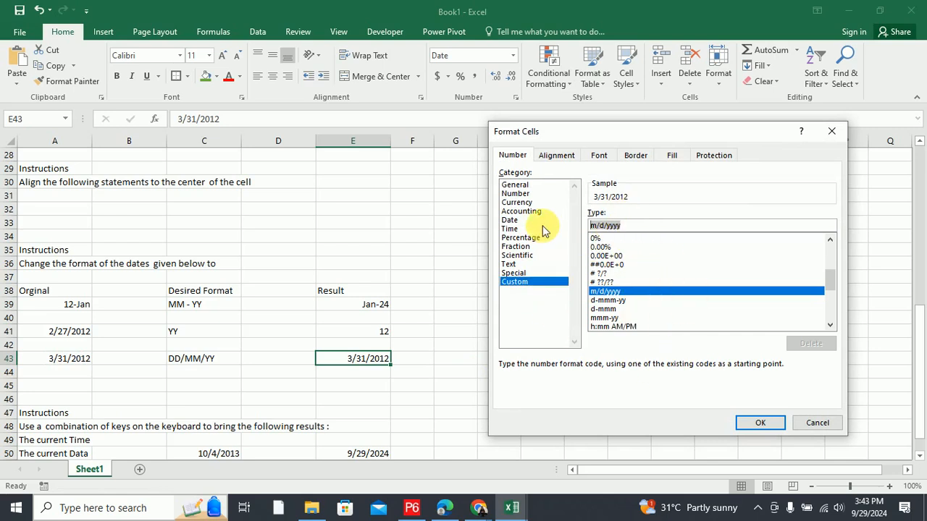
pyautogui.write('dd/m')
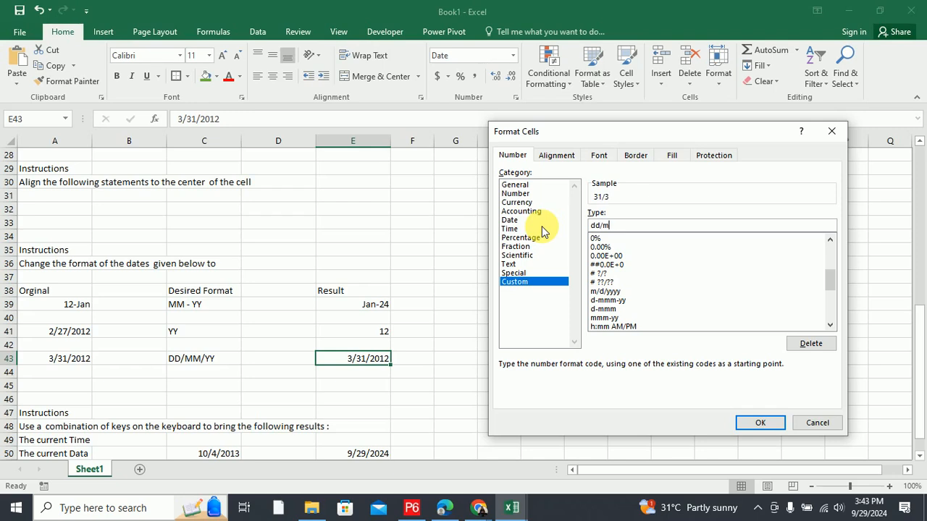
pyautogui.write('m/yy')
pyautogui.click(757, 423)
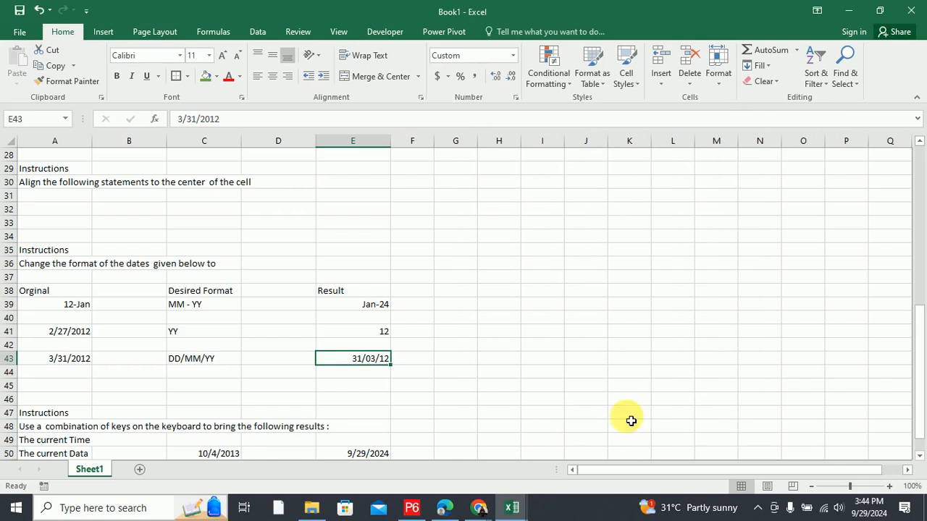
pyautogui.click(483, 361)
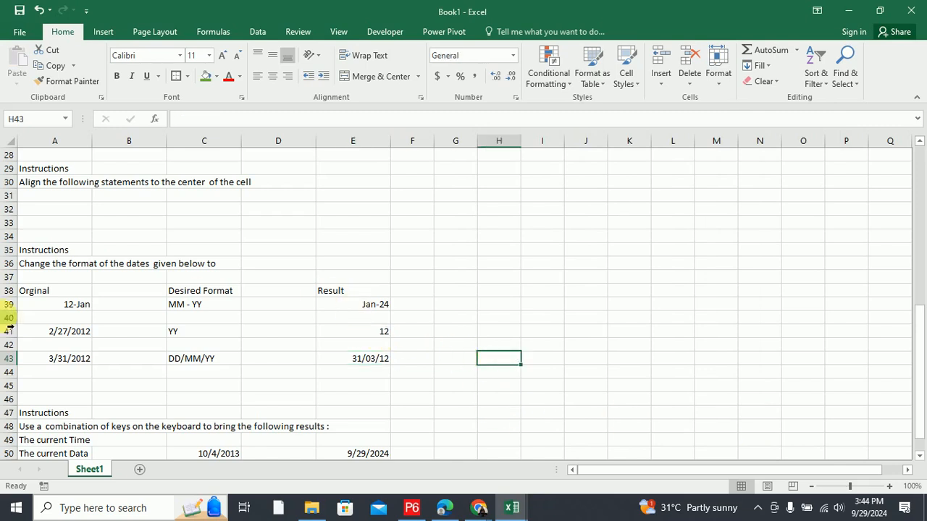
pyautogui.moveTo(45, 303); pyautogui.dragTo(358, 368)
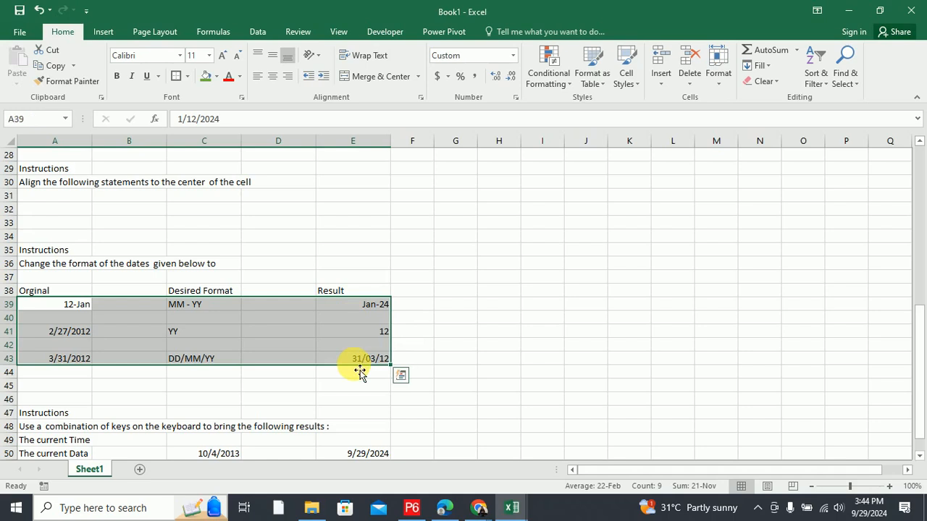
# Examine the keyboard-shortcut exercise in rows 47 to 52 on the current time, current date, and selecting an entire column or row.
pyautogui.click(530, 333)
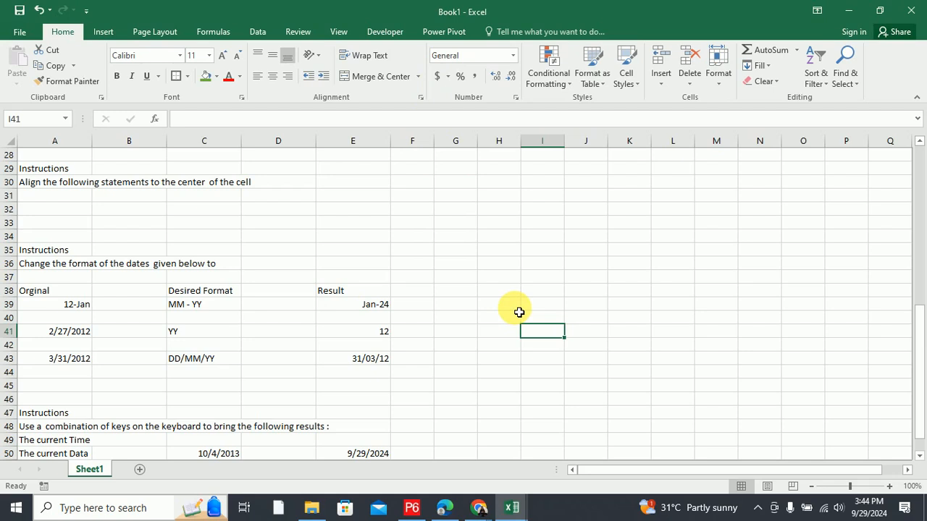
pyautogui.scroll(-3, 520, 312)
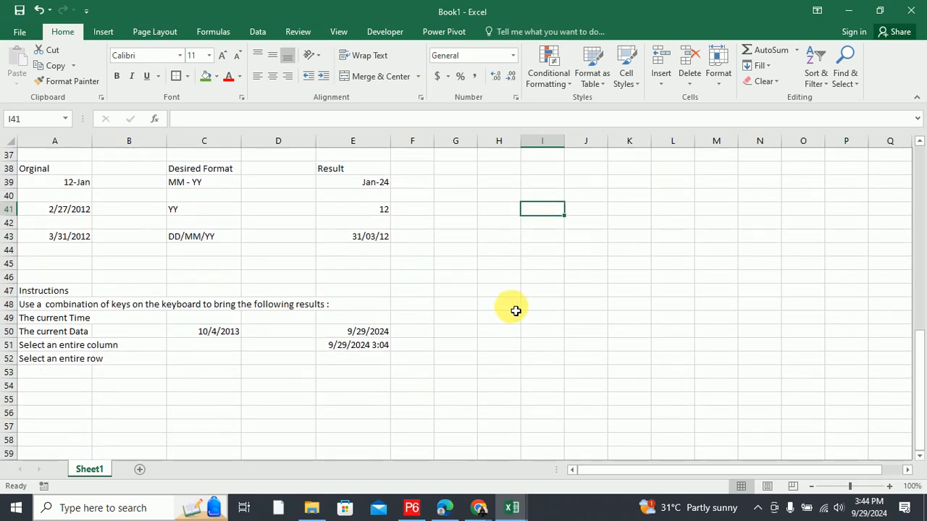
pyautogui.click(37, 306)
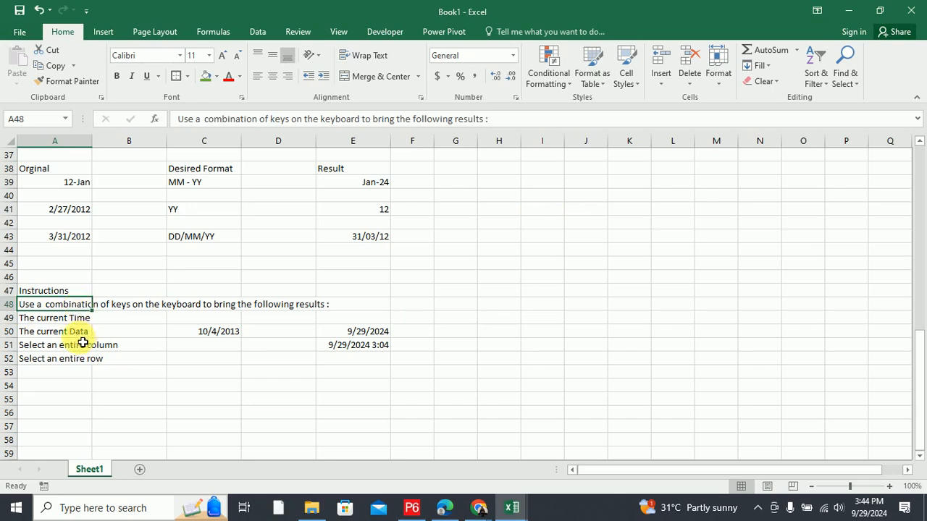
pyautogui.click(71, 323)
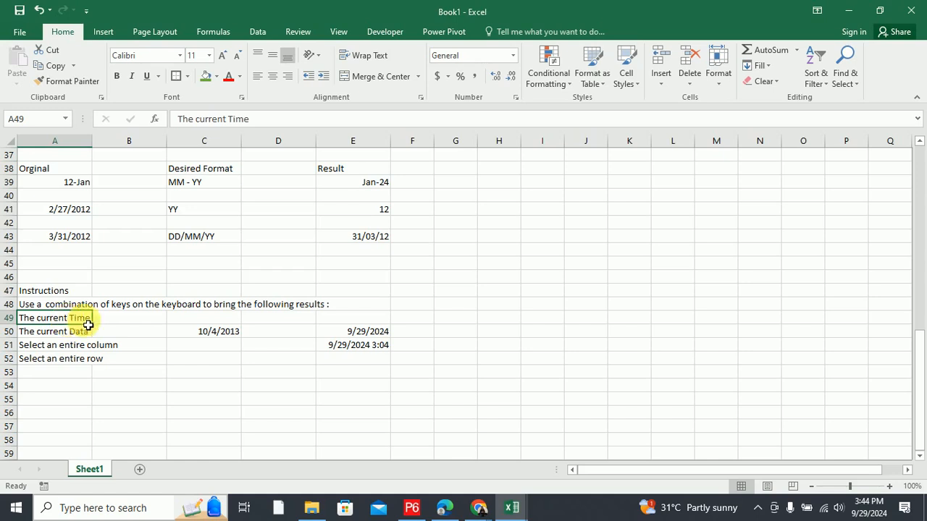
pyautogui.click(217, 321)
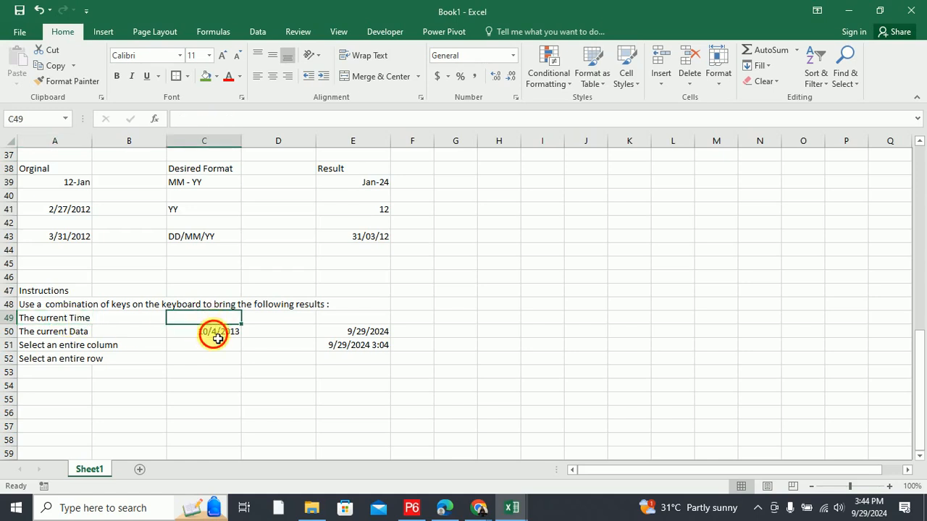
pyautogui.click(214, 332)
pyautogui.click(210, 320)
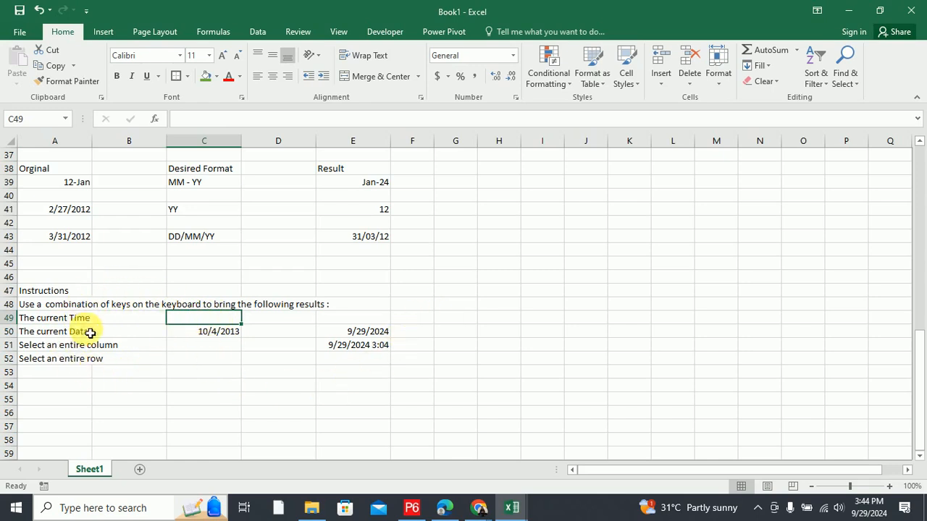
pyautogui.click(55, 323)
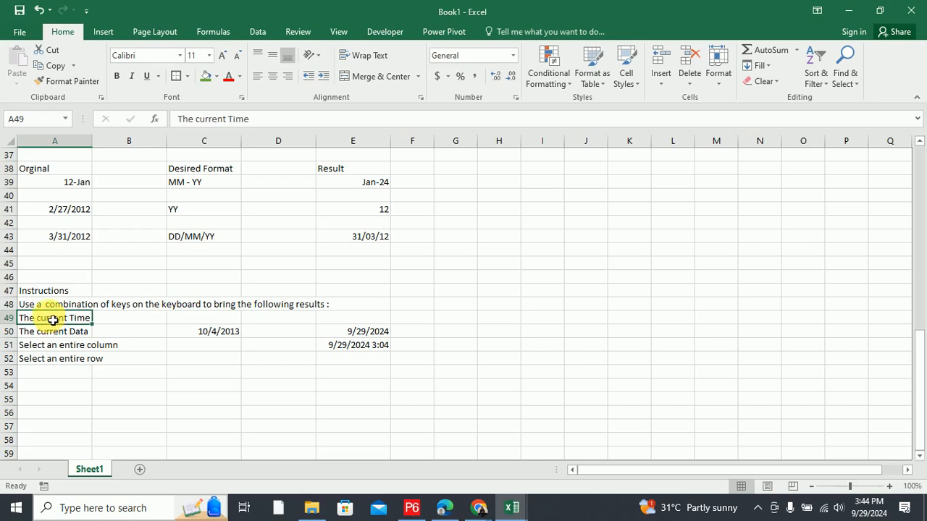
pyautogui.click(54, 333)
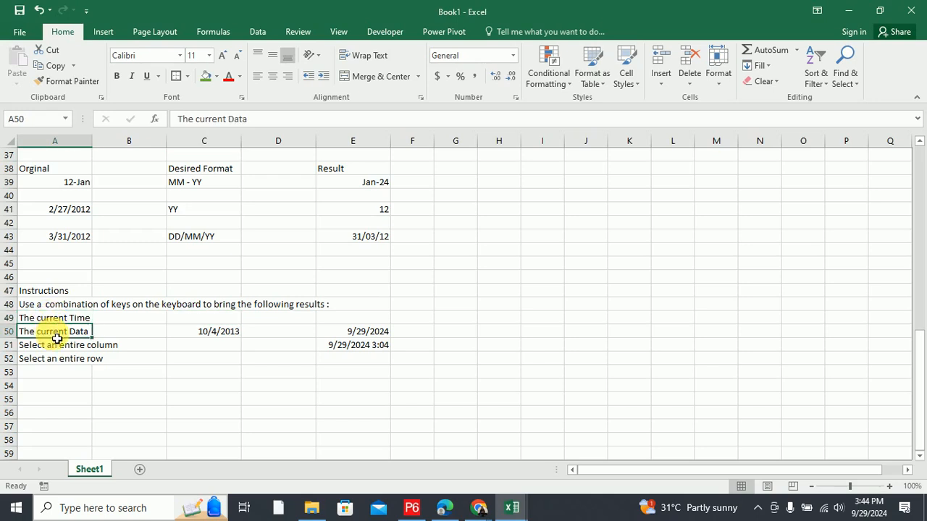
pyautogui.click(202, 335)
pyautogui.click(312, 333)
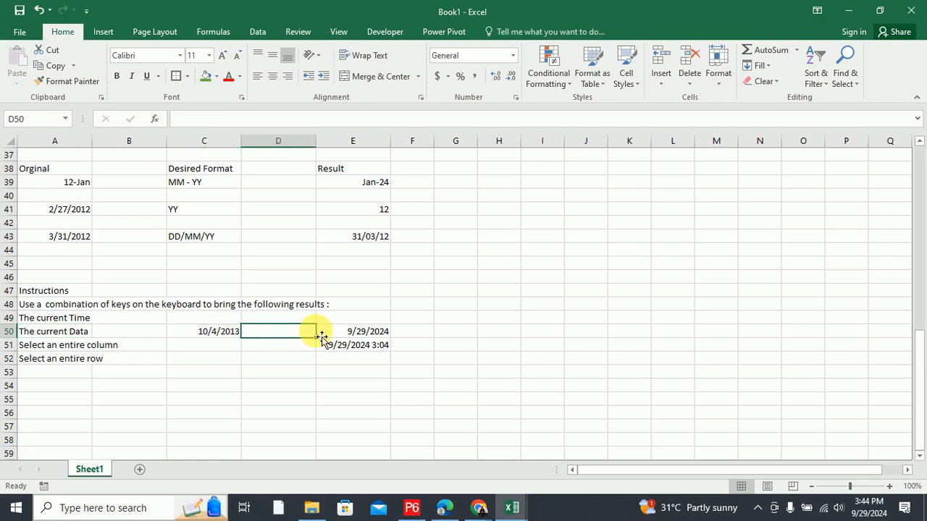
pyautogui.click(351, 333)
pyautogui.scroll(-3, 350, 333)
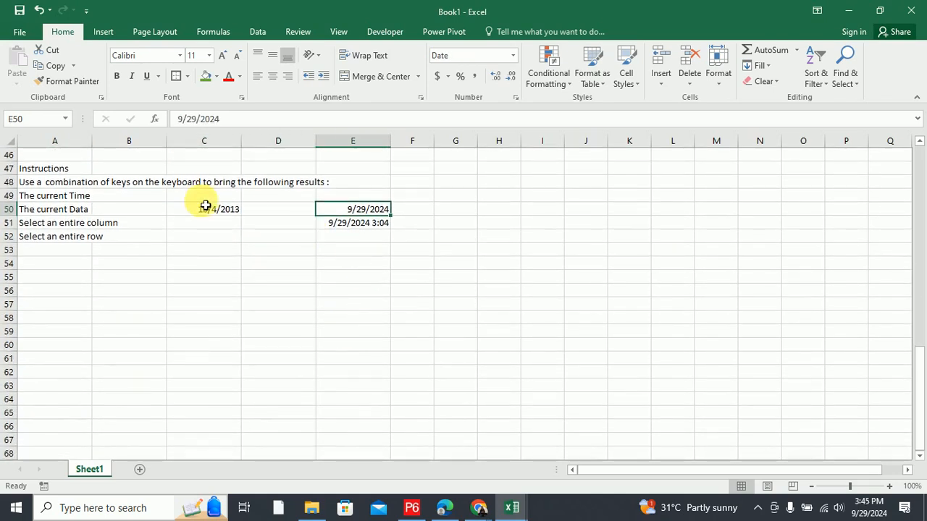
pyautogui.click(68, 197)
pyautogui.moveTo(69, 205); pyautogui.dragTo(76, 209)
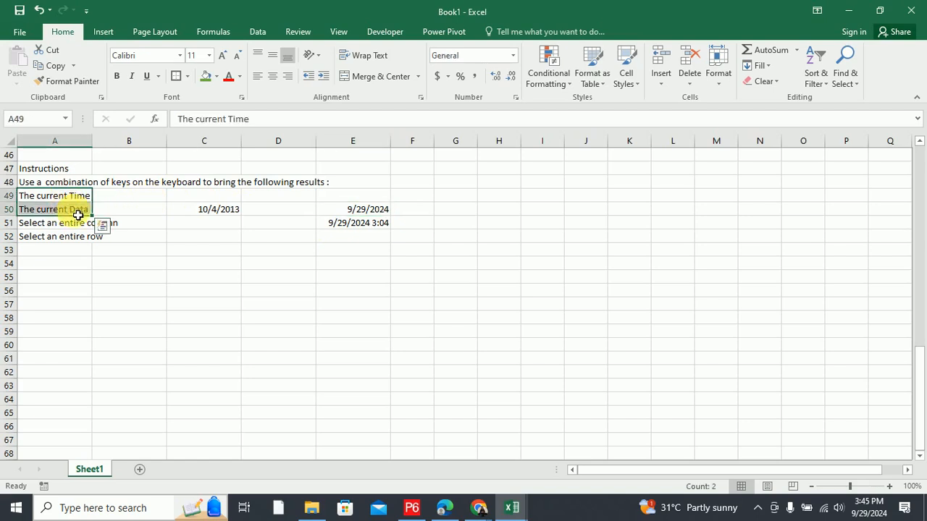
pyautogui.scroll(-2, 203, 231)
# Look back over the completed exercises on Sheet1, from the formatted table to the date conversions.
pyautogui.scroll(11, 203, 231)
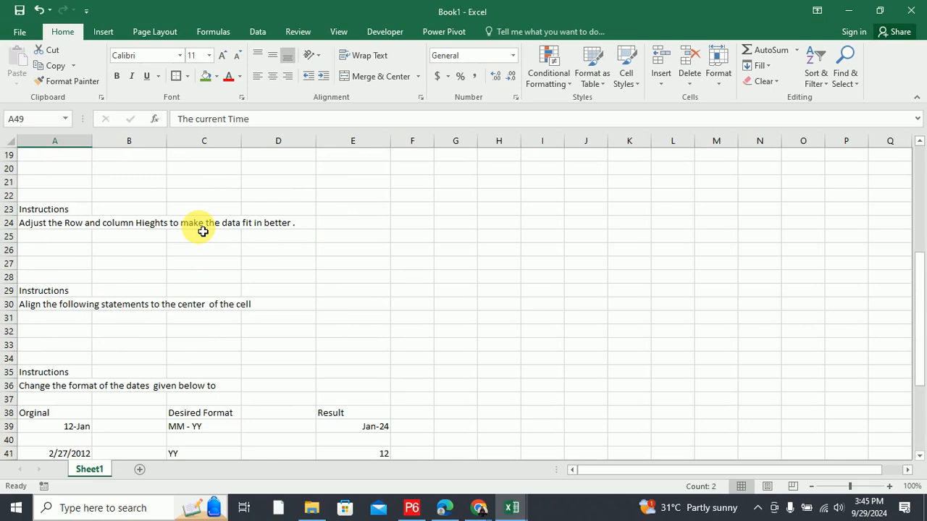
pyautogui.scroll(6, 202, 231)
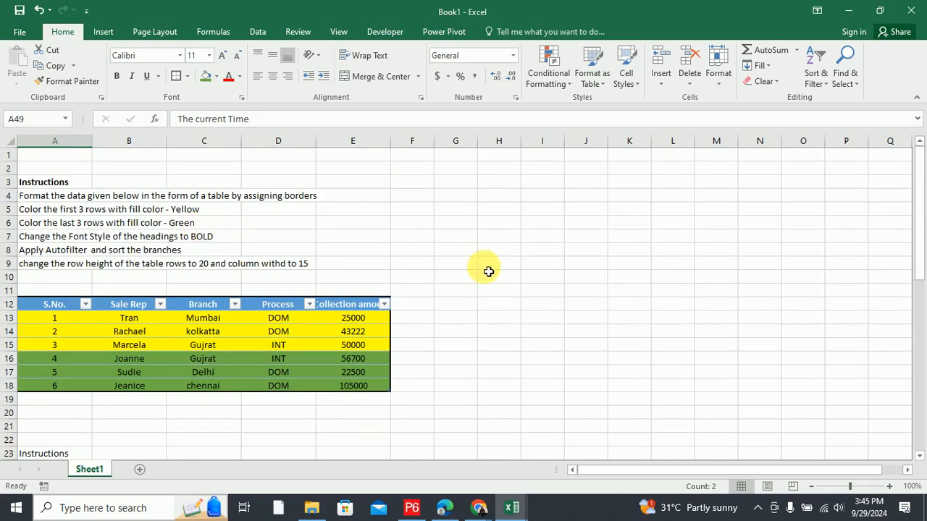
pyautogui.click(529, 279)
pyautogui.scroll(-4, 366, 263)
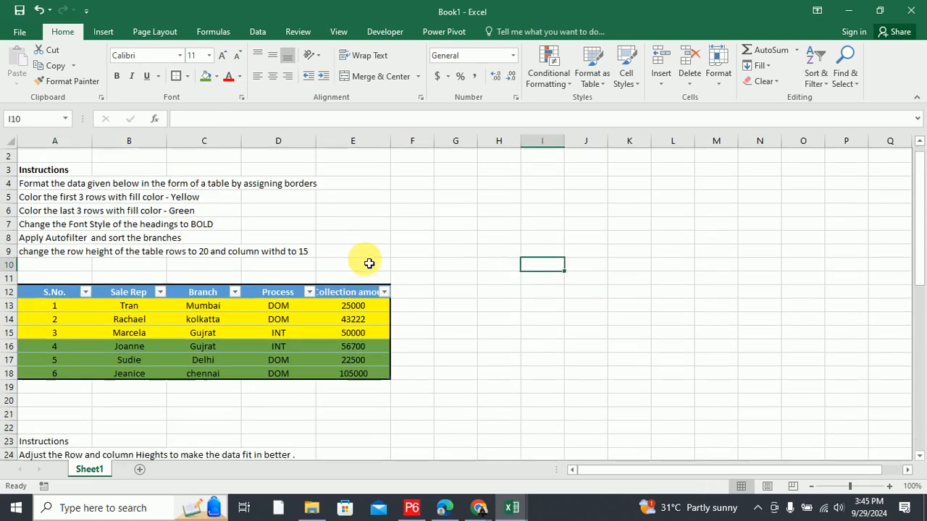
pyautogui.scroll(-1, 279, 387)
pyautogui.scroll(-5, 278, 356)
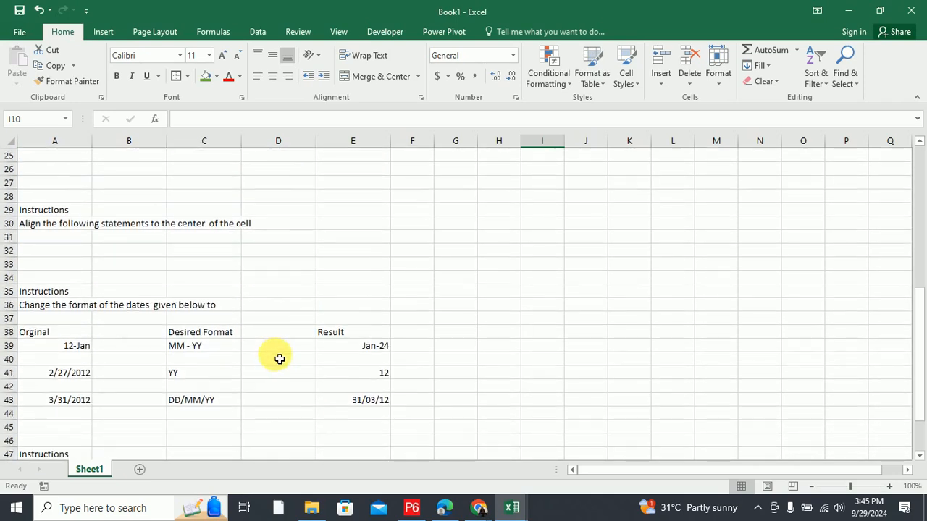
pyautogui.scroll(9, 279, 357)
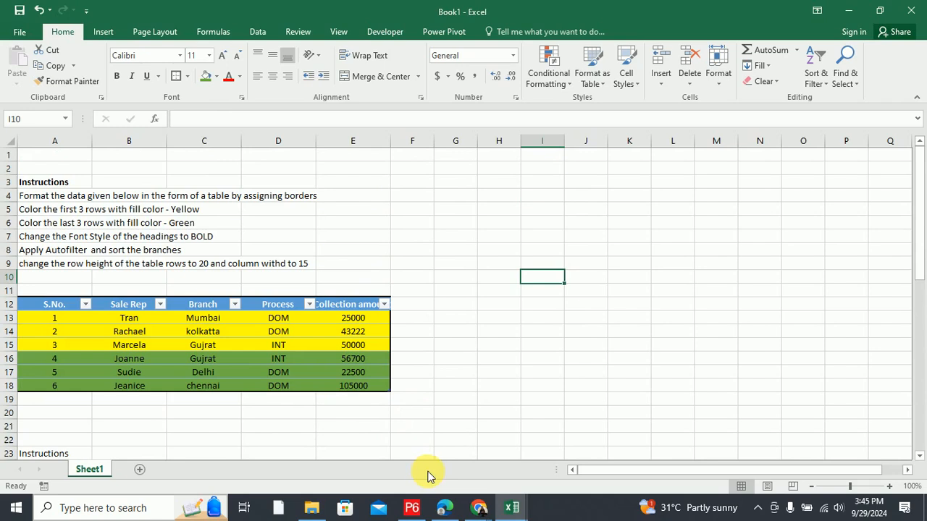
# Switch to Excel Training - Participant Exercises.xlsx in Chrome and copy the entire Advanced formatting sheet.
pyautogui.moveTo(478, 507)
pyautogui.click(431, 438)
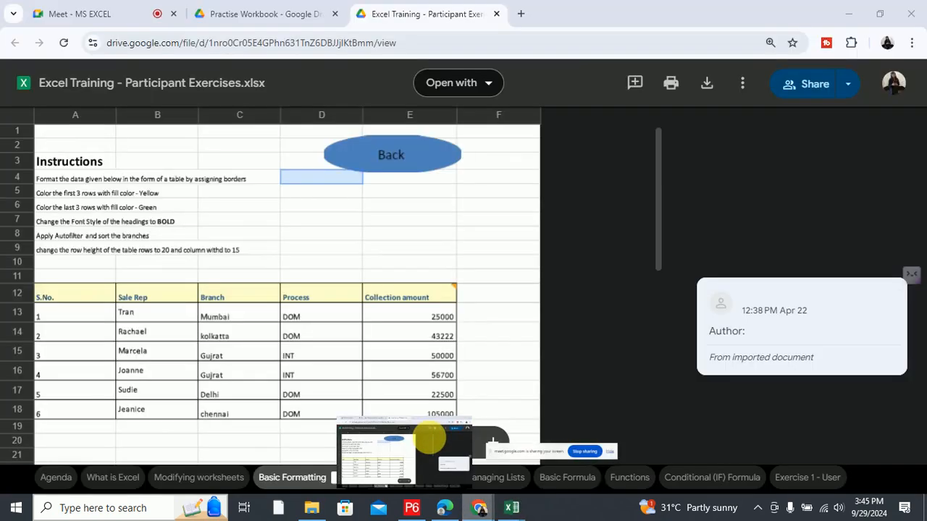
pyautogui.click(380, 477)
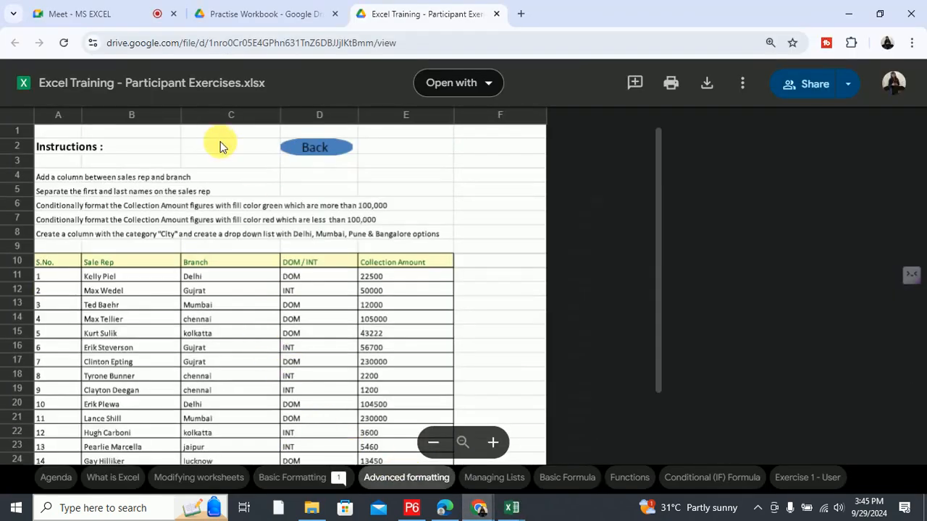
pyautogui.click(24, 118)
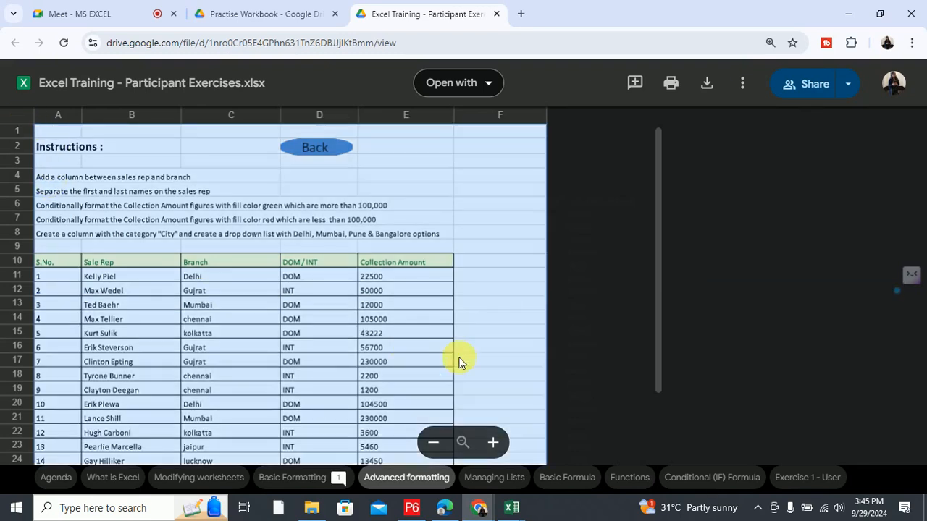
# Return to the Book1 workbook in Excel and paste the copied exercise into a new sheet starting at A1.
pyautogui.moveTo(505, 509)
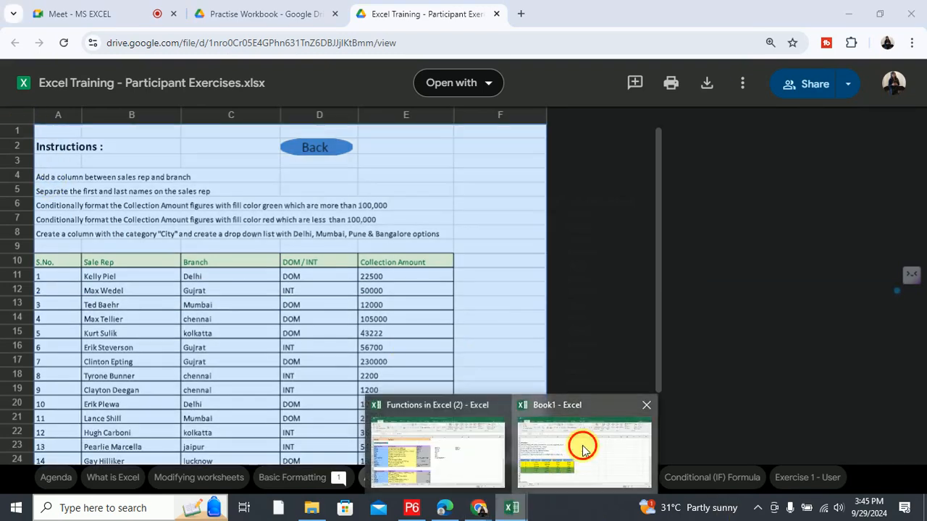
pyautogui.click(579, 445)
pyautogui.click(137, 469)
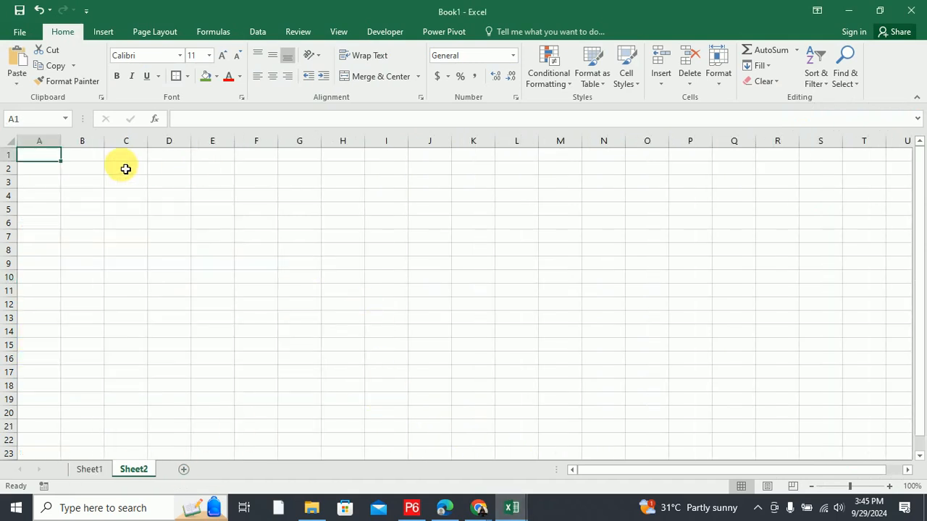
pyautogui.hotkey('ctrl', 'v')
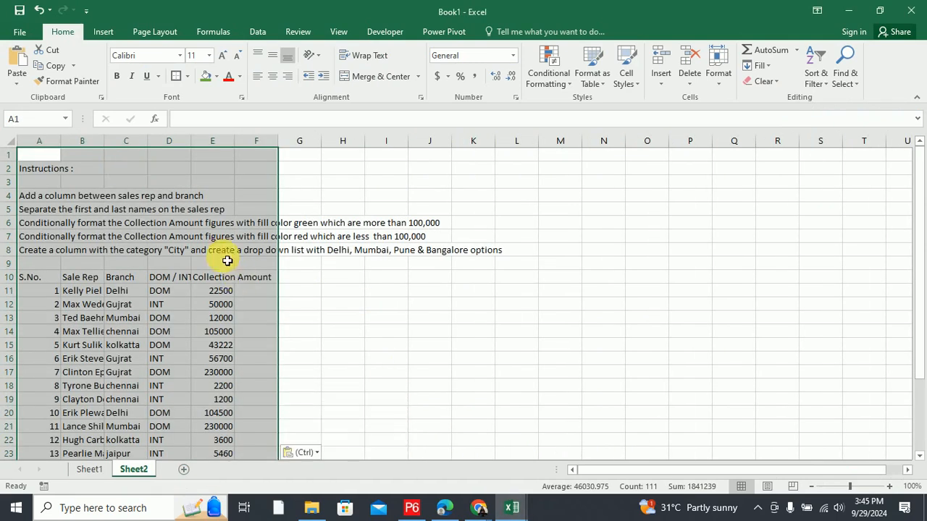
# Move the instructions block in A2:B8 beside the table, starting at cell N3.
pyautogui.click(24, 200)
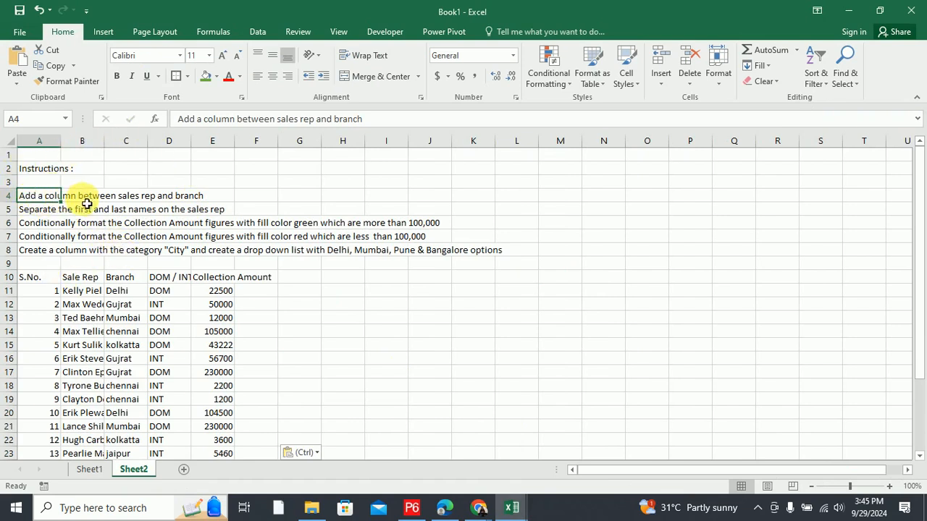
pyautogui.moveTo(37, 168); pyautogui.dragTo(81, 262)
pyautogui.hotkey('ctrl', 'c')
pyautogui.click(594, 182)
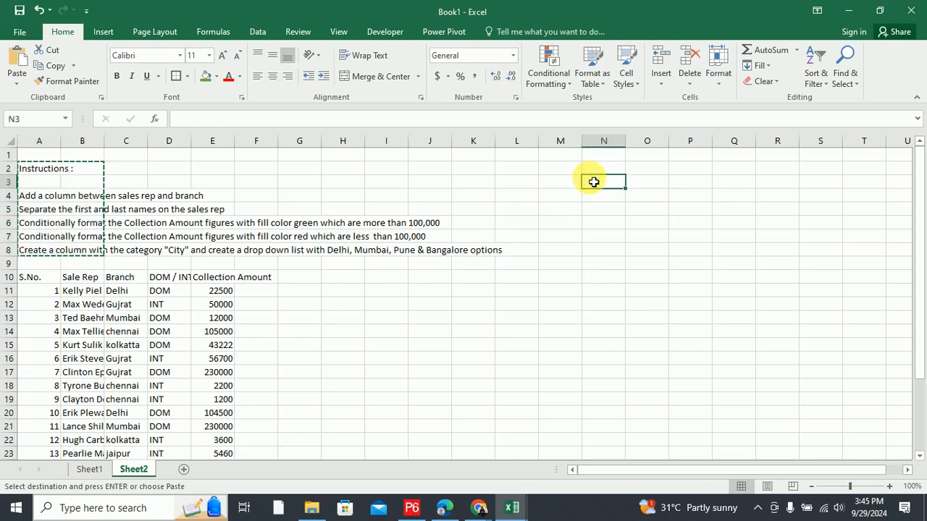
pyautogui.hotkey('ctrl', 'v')
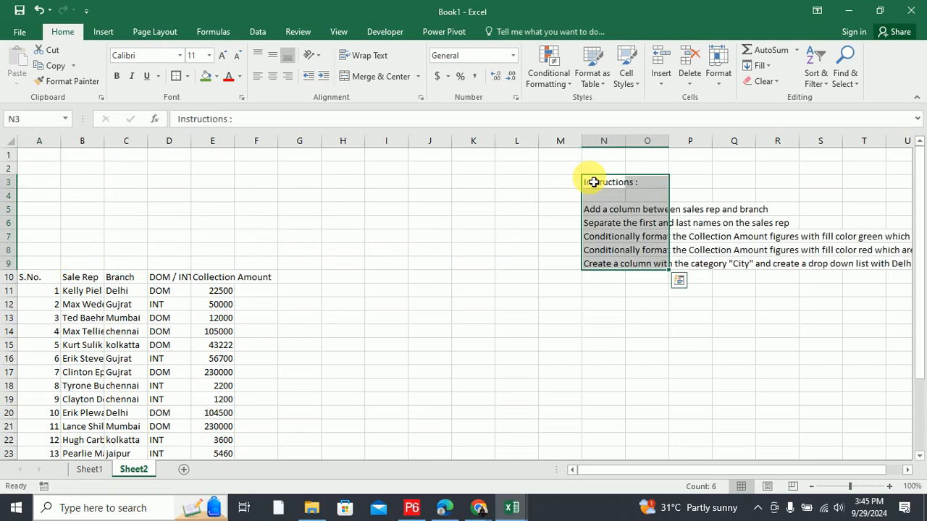
# Insert an empty column between the Sale Rep and Branch columns, as the first instruction asks.
pyautogui.click(602, 250)
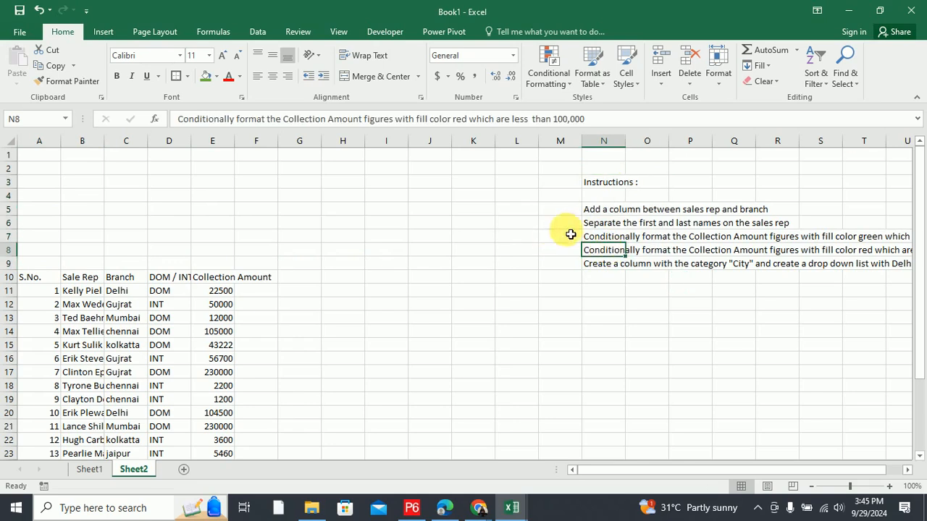
pyautogui.click(601, 210)
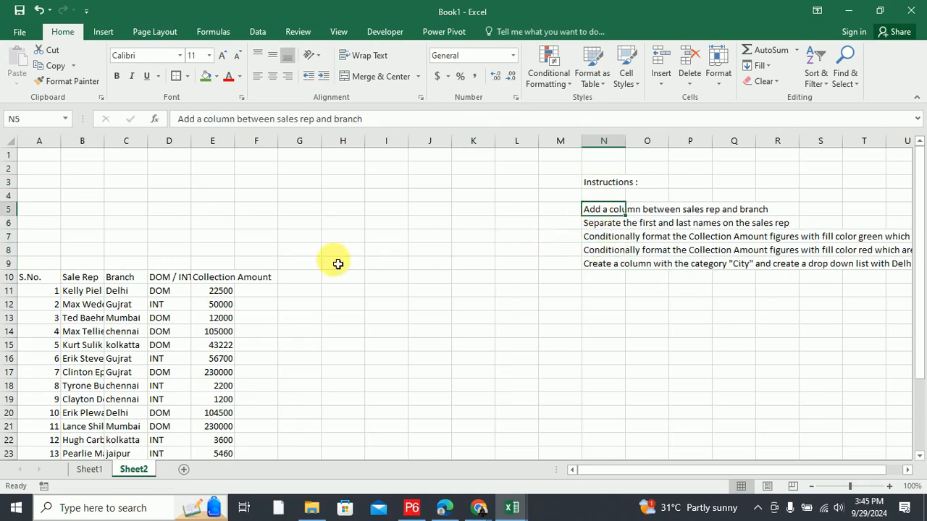
pyautogui.click(93, 282)
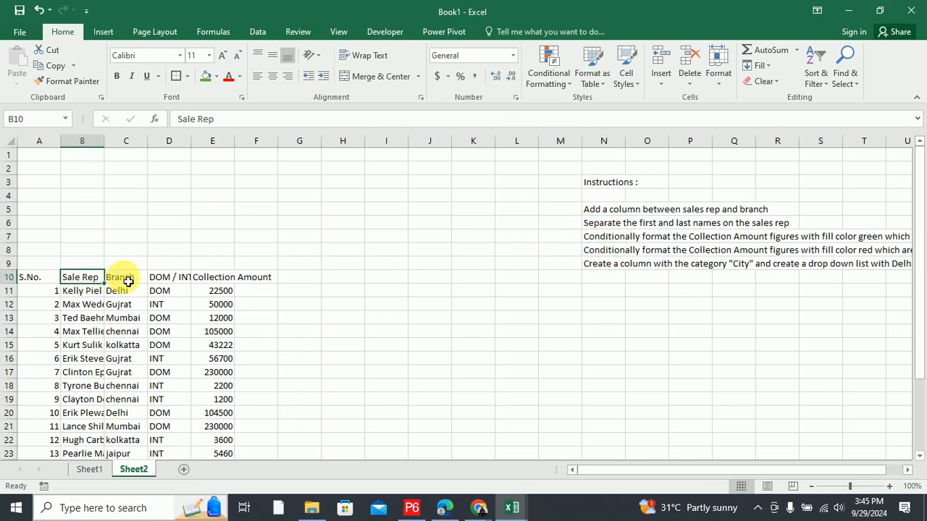
pyautogui.click(124, 277)
pyautogui.click(94, 281)
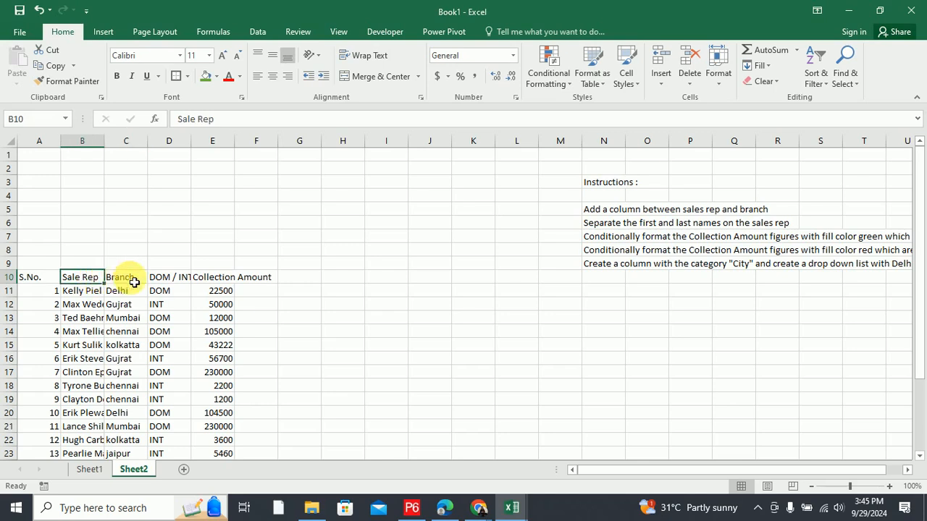
pyautogui.click(127, 278)
pyautogui.click(137, 142)
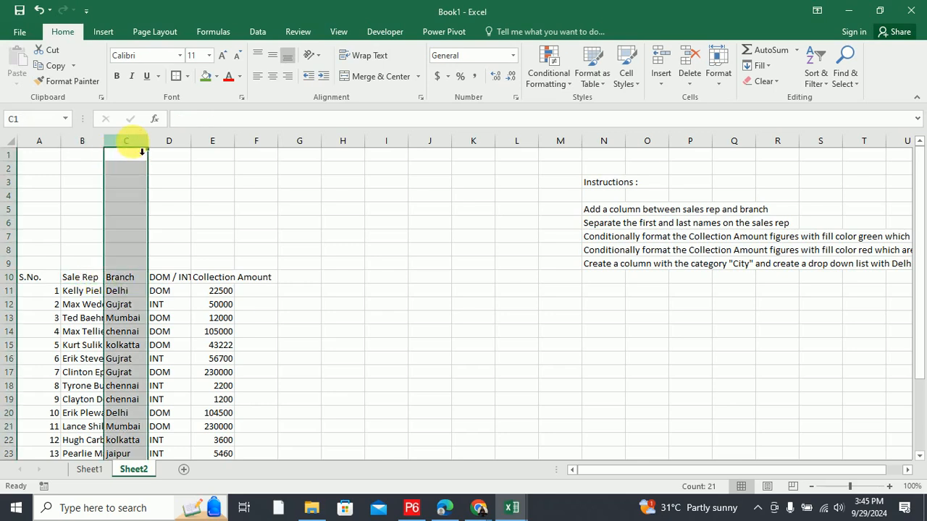
pyautogui.rightClick(128, 142)
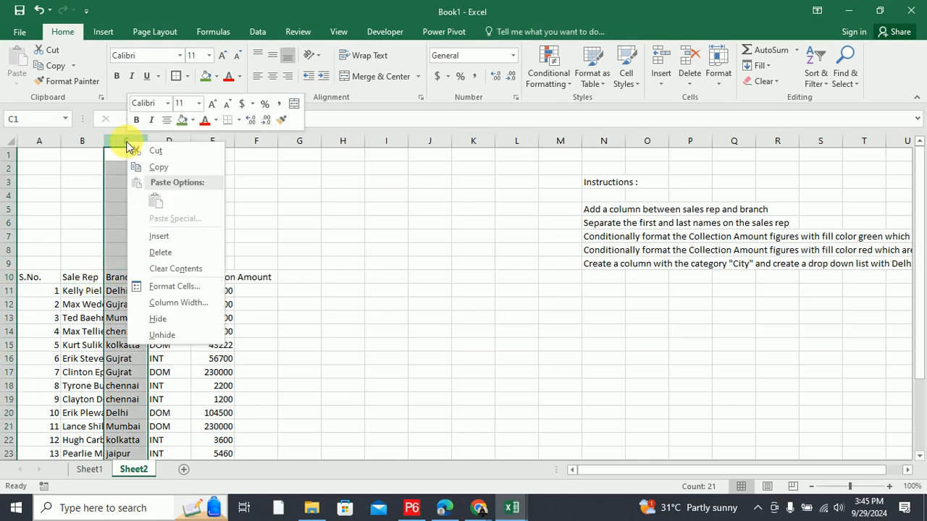
pyautogui.click(159, 238)
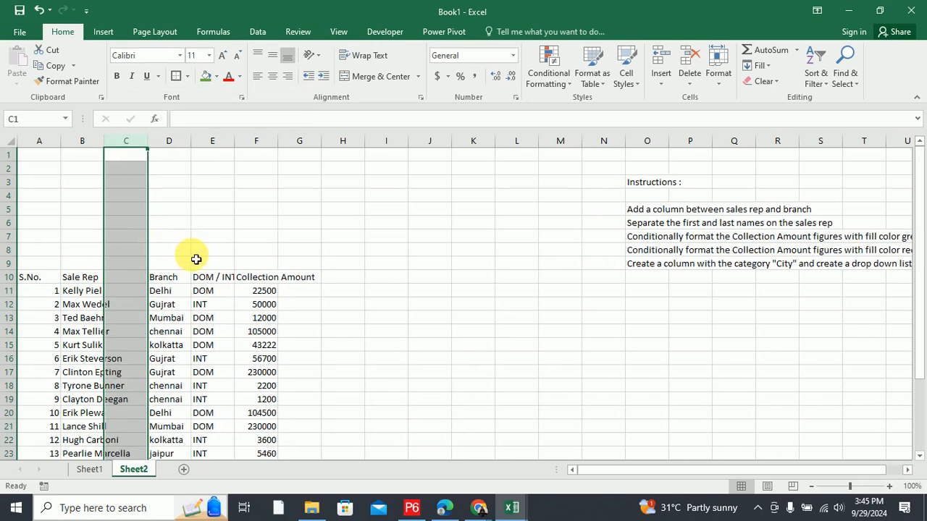
# Examine the instruction about separating first and last names, and the names in the Sale Rep column.
pyautogui.click(685, 229)
pyautogui.click(631, 226)
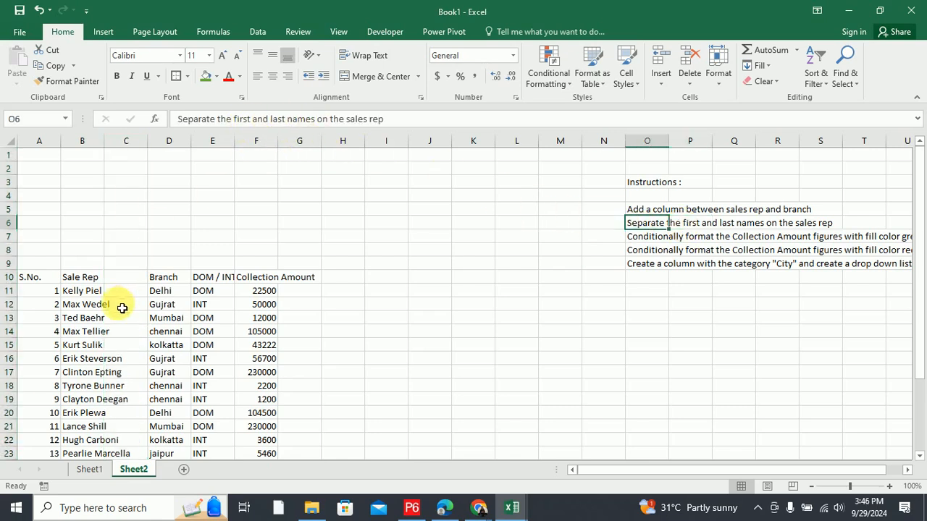
pyautogui.click(79, 278)
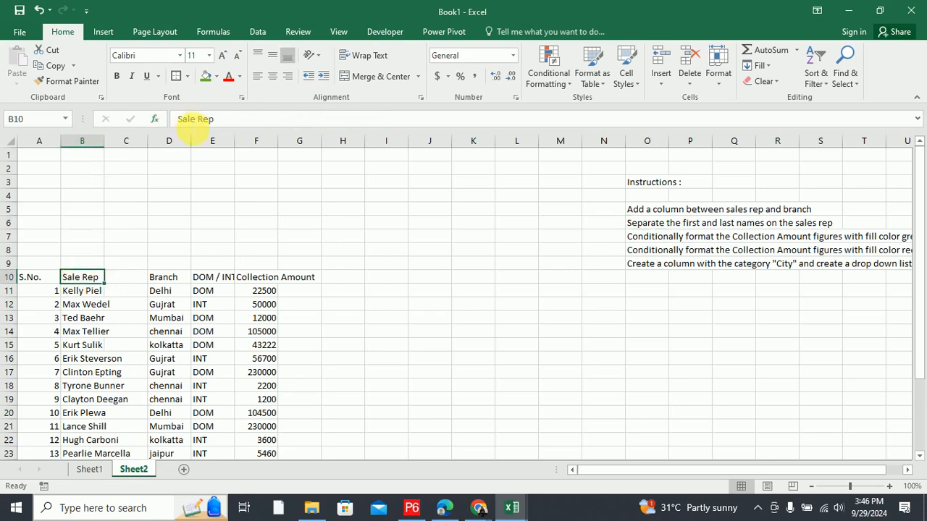
pyautogui.scroll(-1, 94, 319)
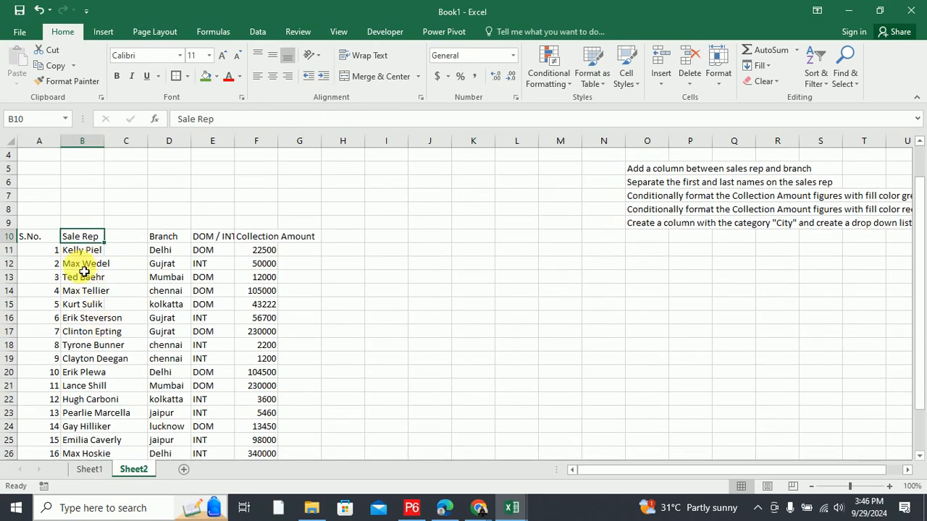
pyautogui.scroll(-3, 100, 423)
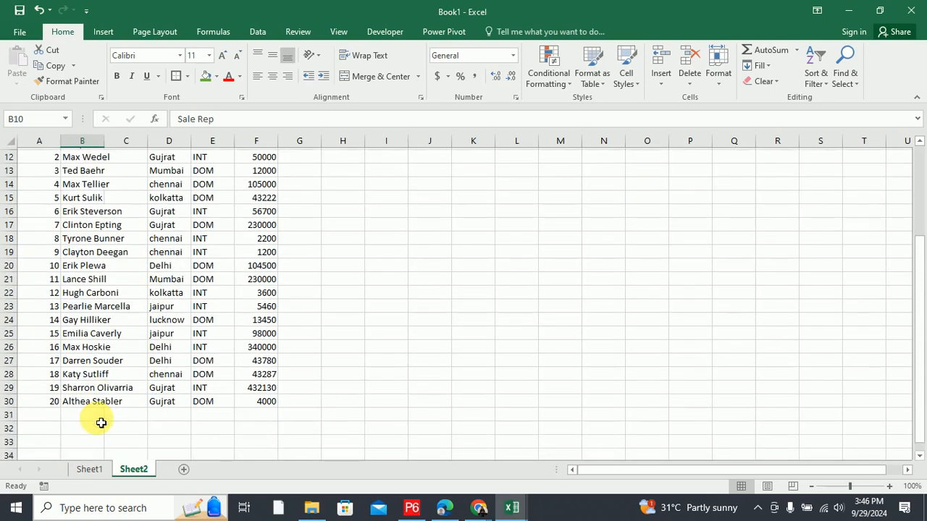
pyautogui.scroll(4, 100, 423)
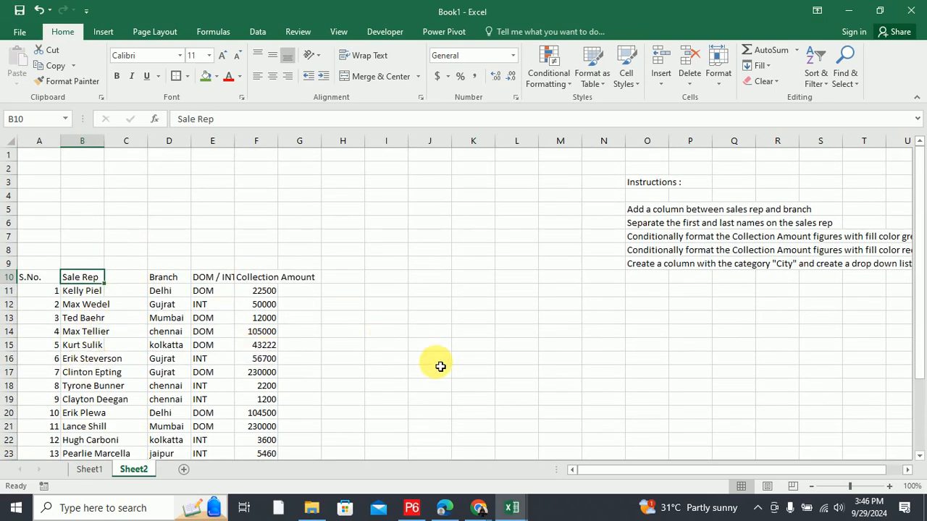
pyautogui.click(87, 295)
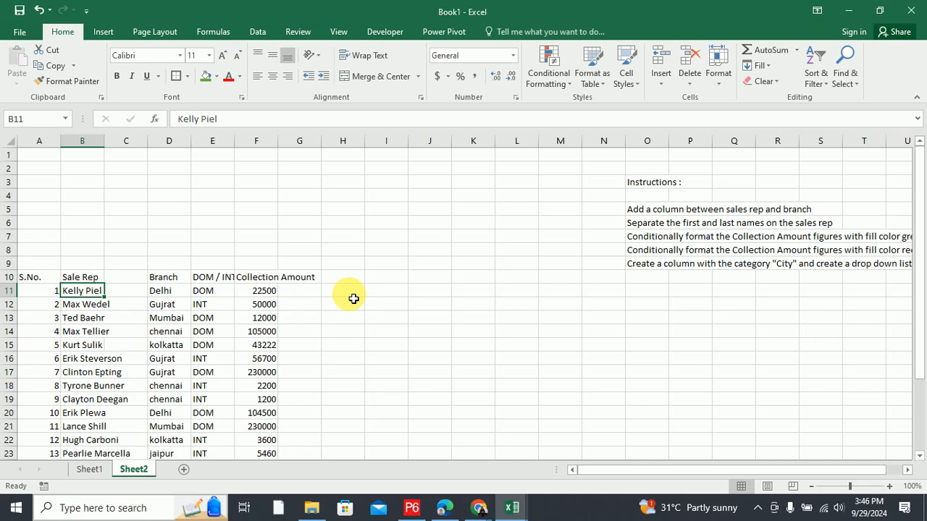
pyautogui.moveTo(93, 304); pyautogui.dragTo(94, 426)
pyautogui.moveTo(92, 296); pyautogui.dragTo(96, 447)
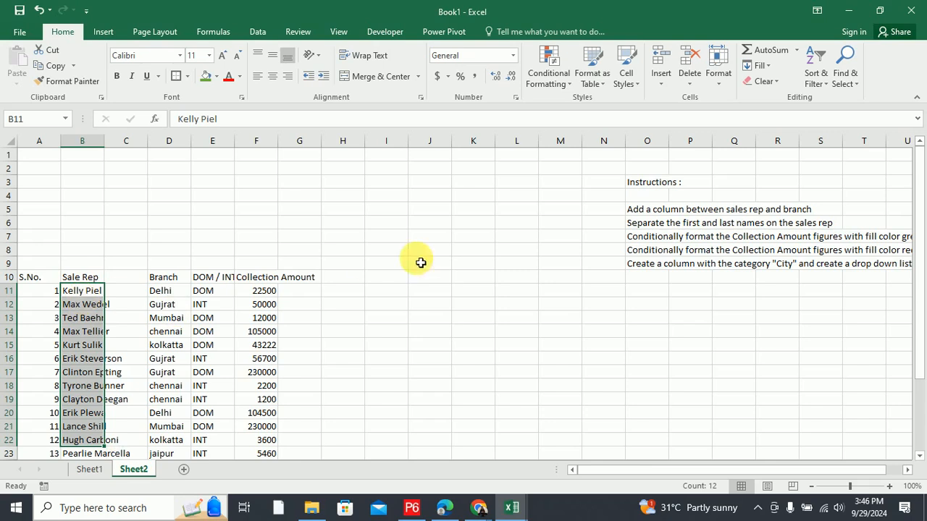
# Copy the 100,000 threshold from the green-fill instruction in O7, leaving the instruction text intact.
pyautogui.click(640, 239)
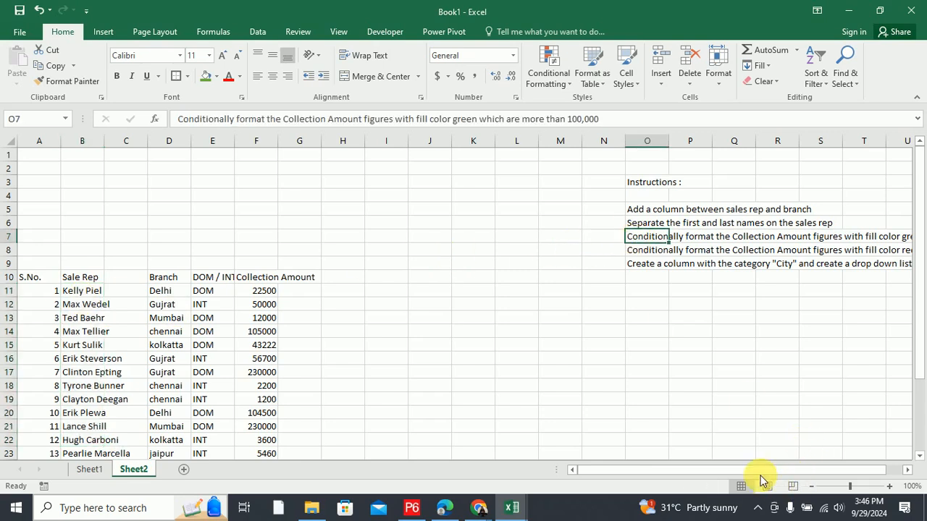
pyautogui.moveTo(760, 473); pyautogui.dragTo(802, 470)
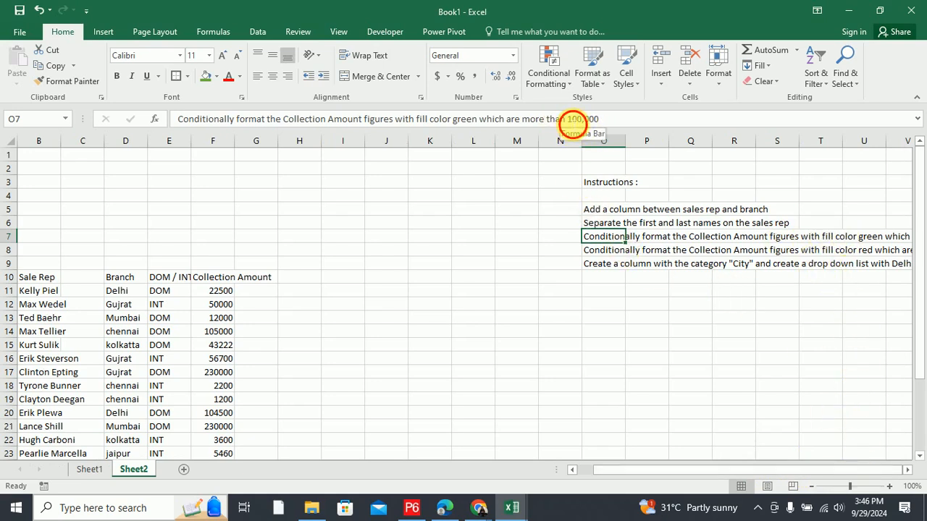
pyautogui.doubleClick(574, 120)
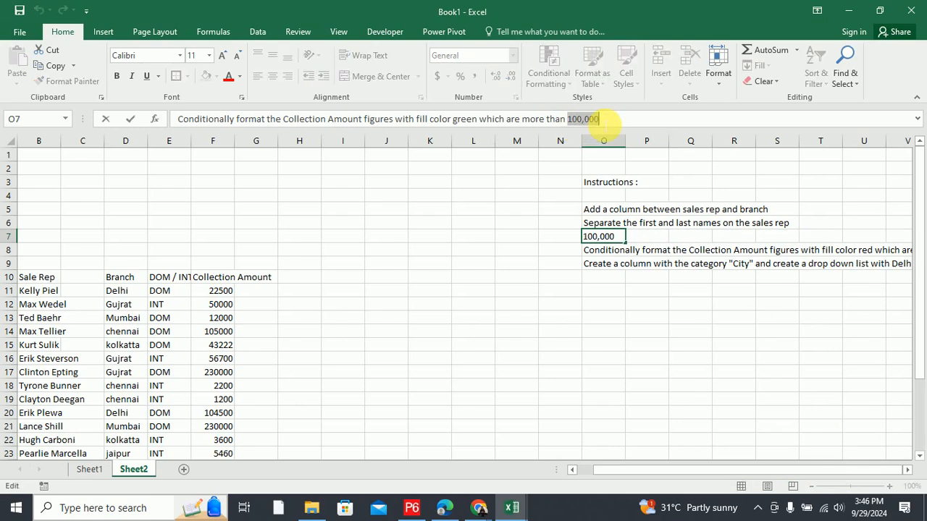
pyautogui.hotkey('ctrl', 'c')
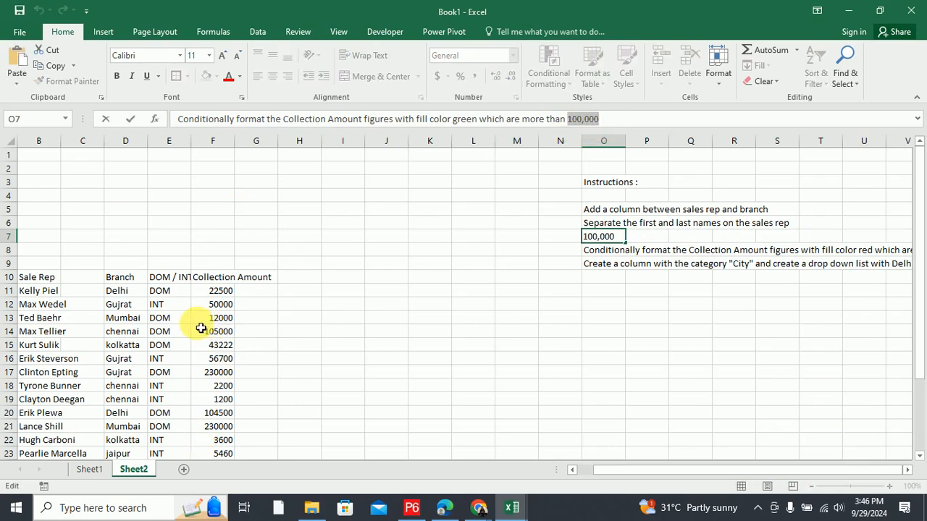
pyautogui.click(224, 265)
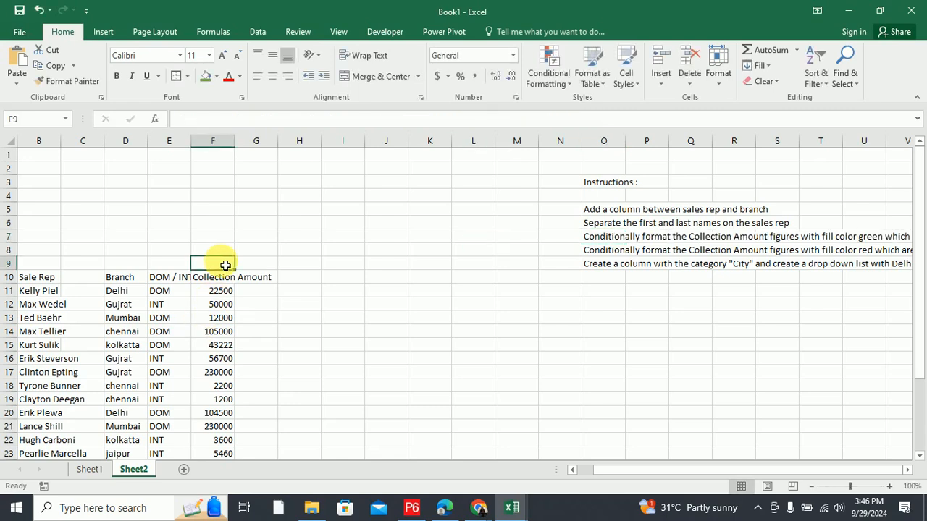
# Conditionally format the Collection Amount figures in F11:F30 that are greater than 100,000 with Green Fill with Dark Green Text.
pyautogui.scroll(-2, 225, 265)
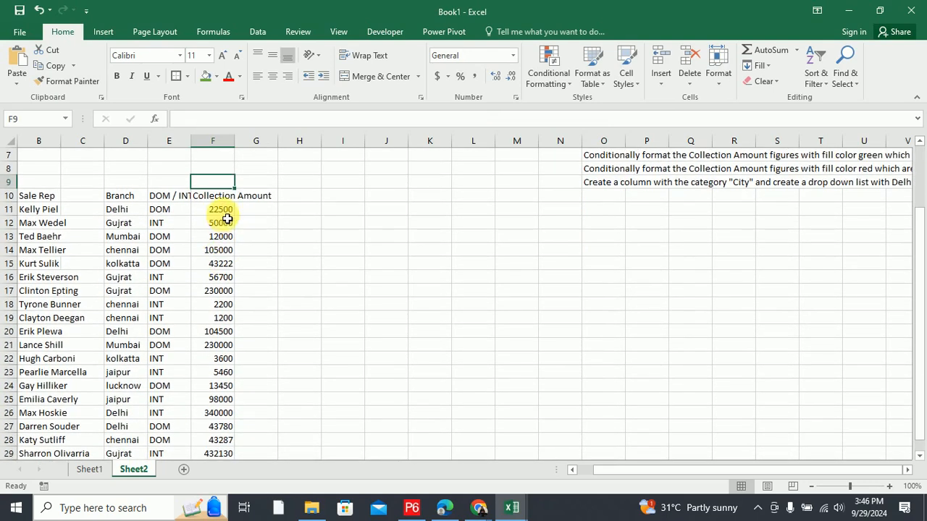
pyautogui.click(227, 212)
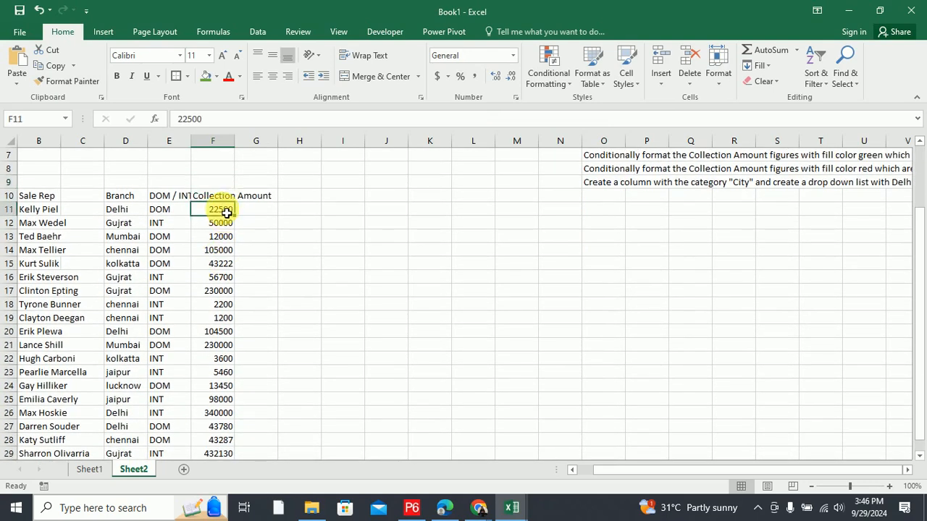
pyautogui.scroll(-1, 225, 207)
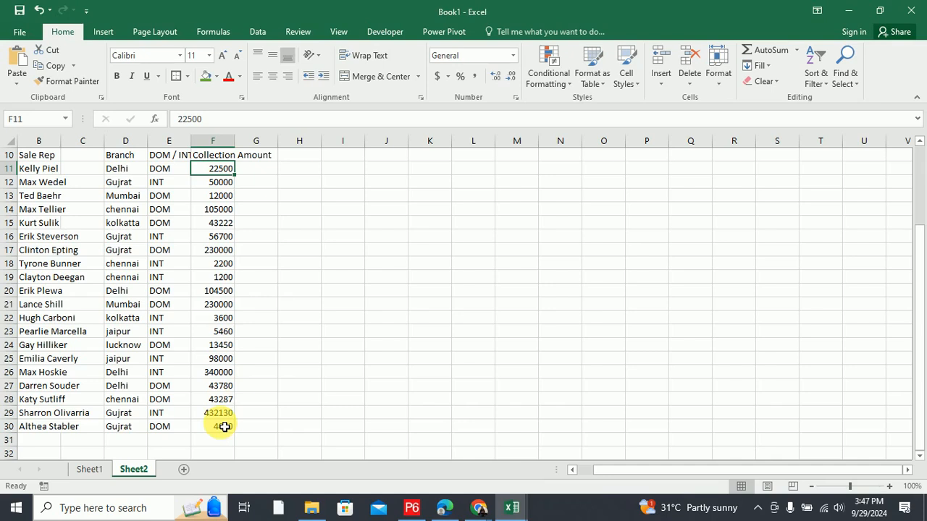
pyautogui.keyDown('shift'); pyautogui.click(224, 426); pyautogui.keyUp('shift')
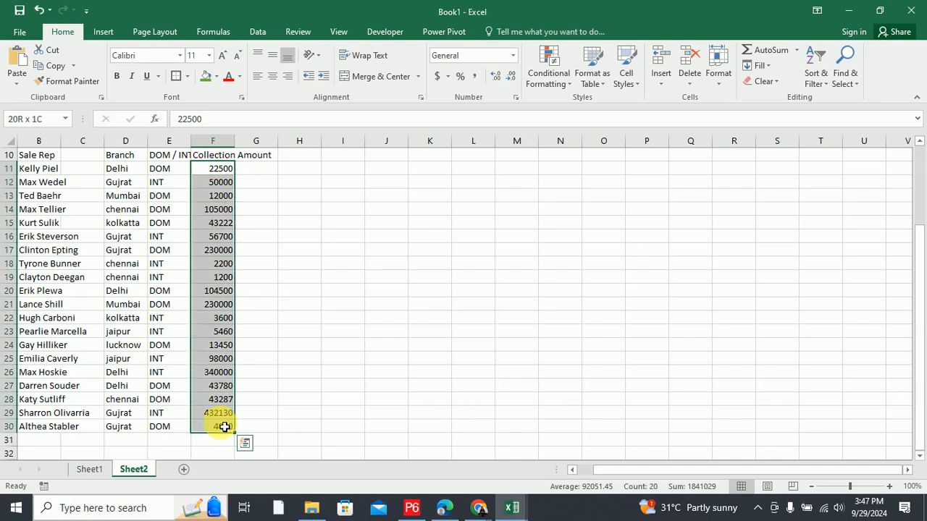
pyautogui.click(559, 80)
pyautogui.moveTo(621, 113)
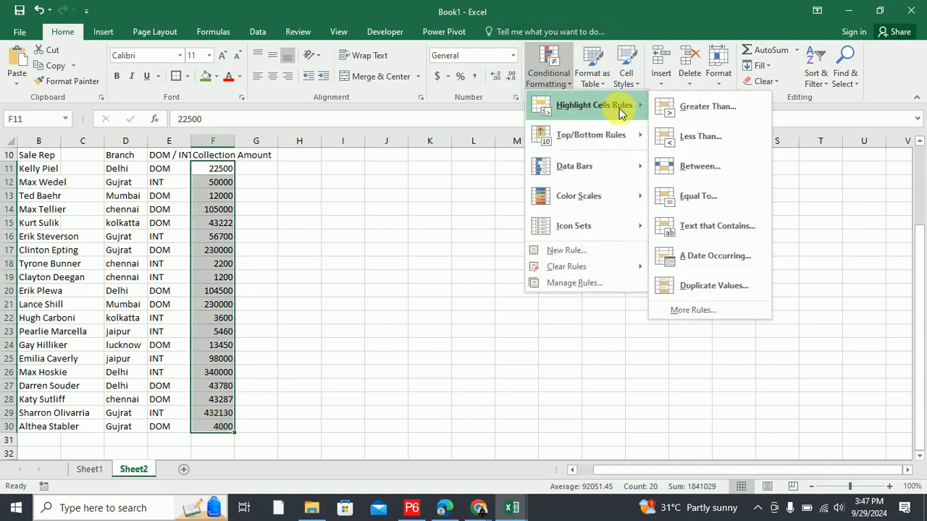
pyautogui.click(689, 106)
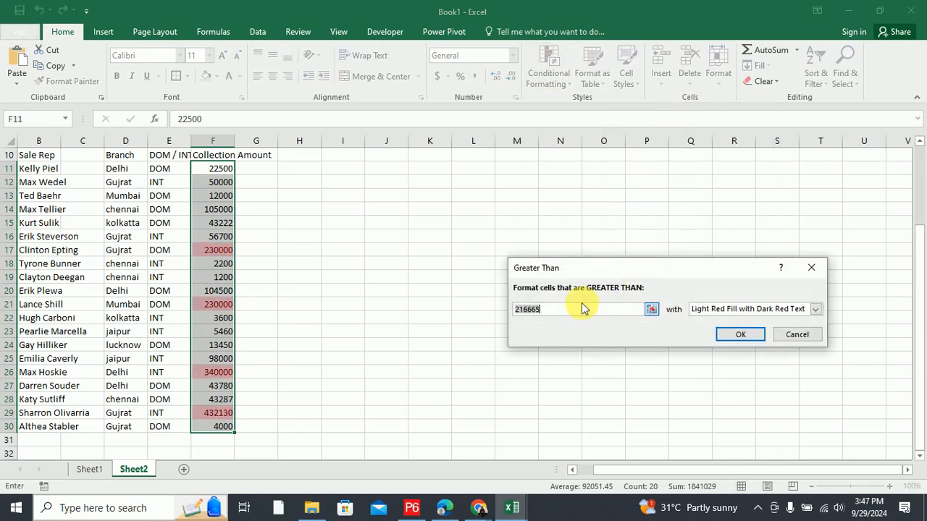
pyautogui.write('100,000')
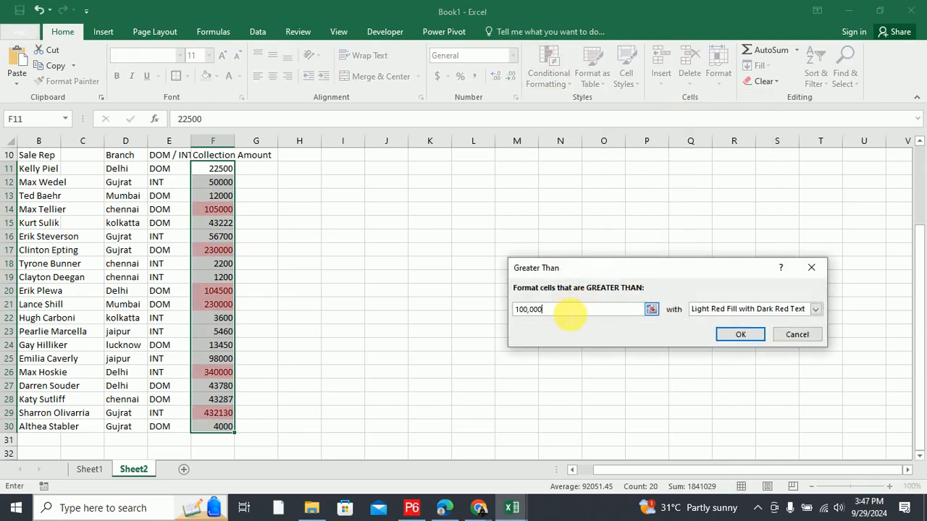
pyautogui.click(815, 309)
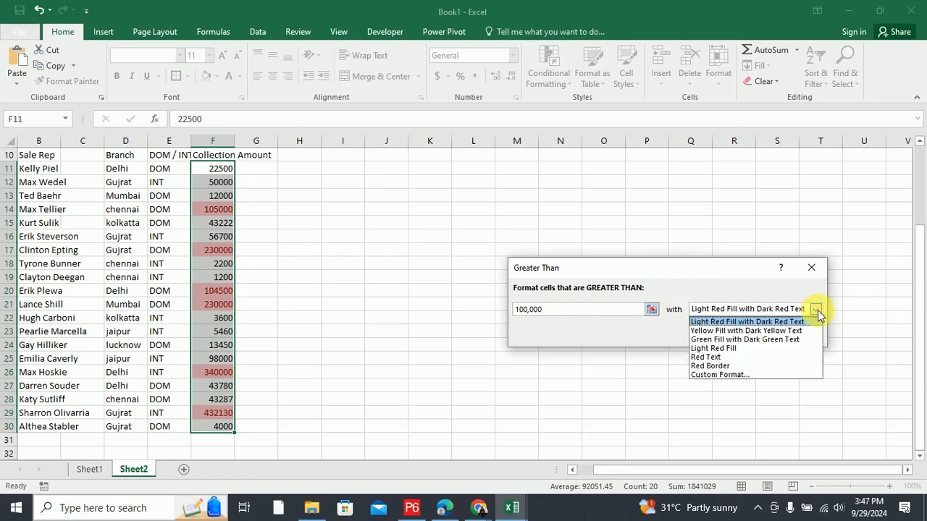
pyautogui.click(764, 339)
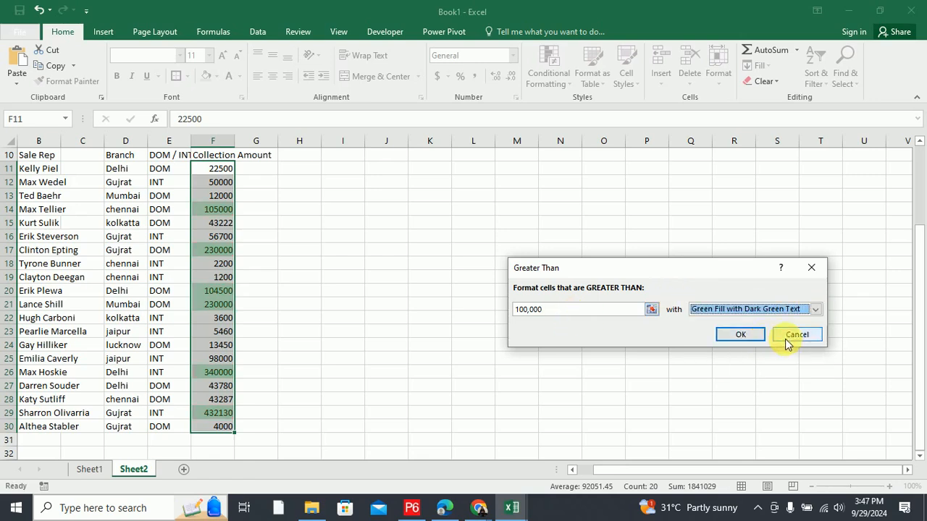
pyautogui.click(743, 337)
# Read the red-fill instruction in O8 and pick out its threshold without changing the text.
pyautogui.scroll(3, 776, 355)
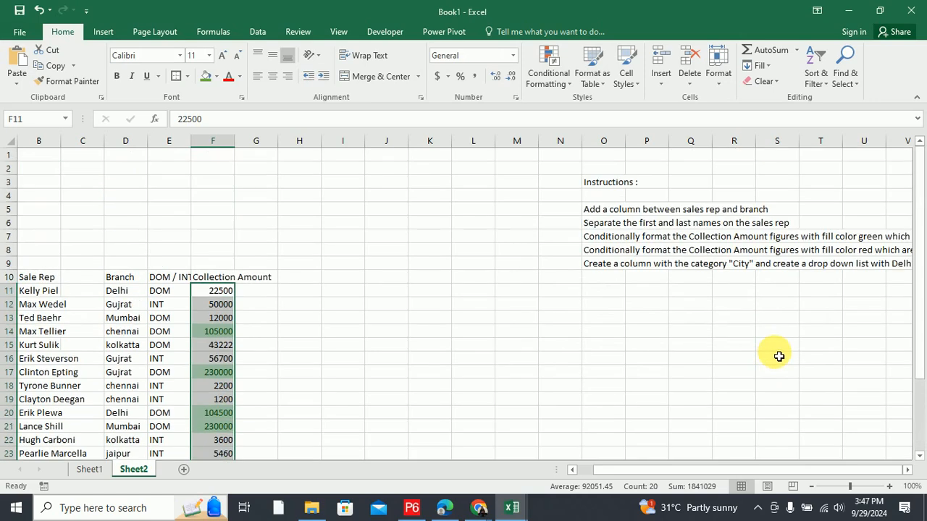
pyautogui.click(627, 253)
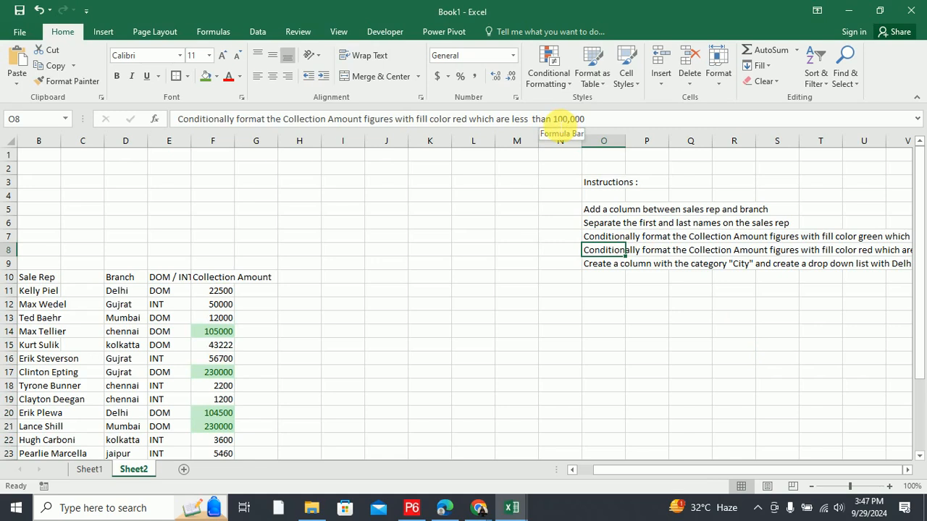
pyautogui.moveTo(553, 120); pyautogui.dragTo(600, 124)
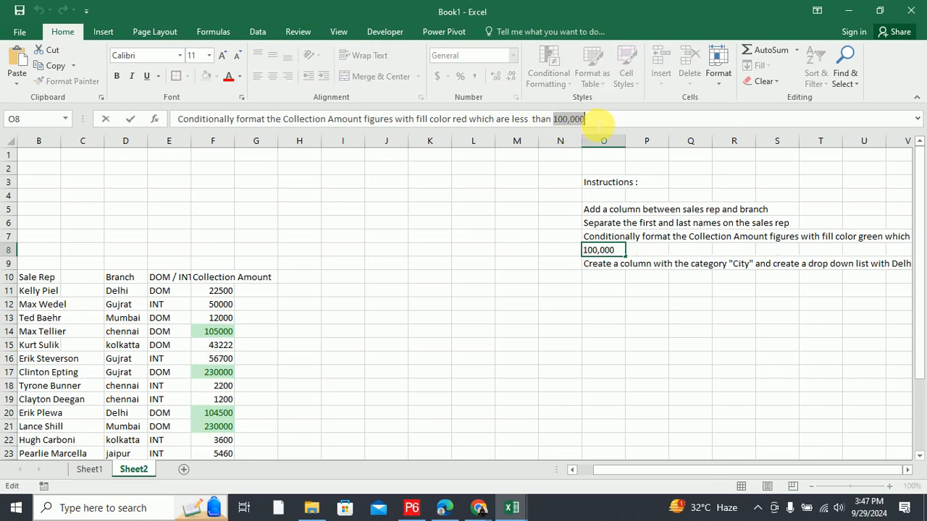
pyautogui.click(427, 194)
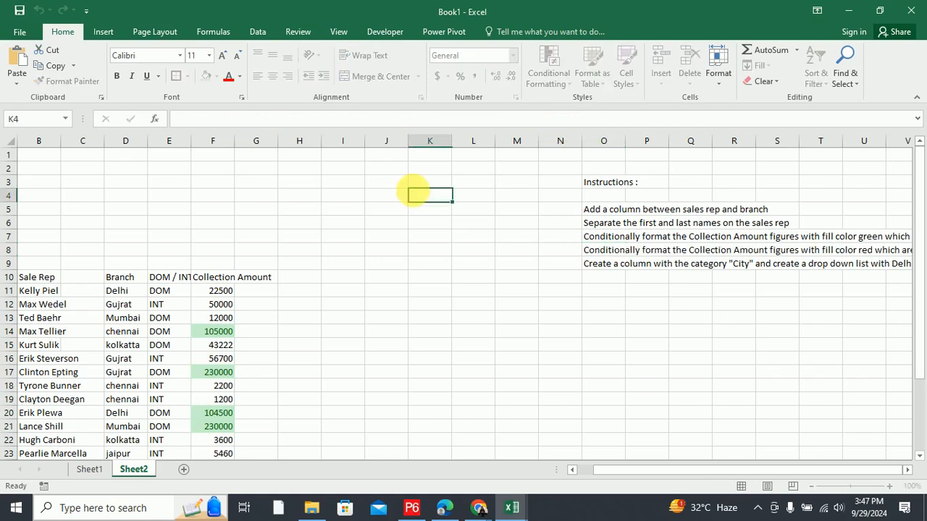
pyautogui.click(606, 253)
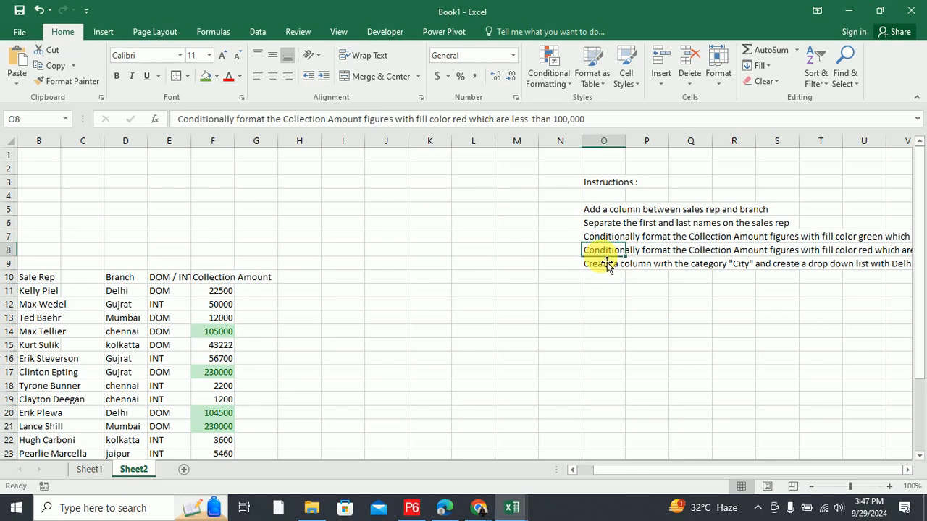
# Conditionally format the Collection Amount figures in F11:F30 that are less than 100,000 with Light Red Fill with Dark Red Text.
pyautogui.moveTo(219, 293); pyautogui.dragTo(229, 401)
pyautogui.scroll(-4, 229, 400)
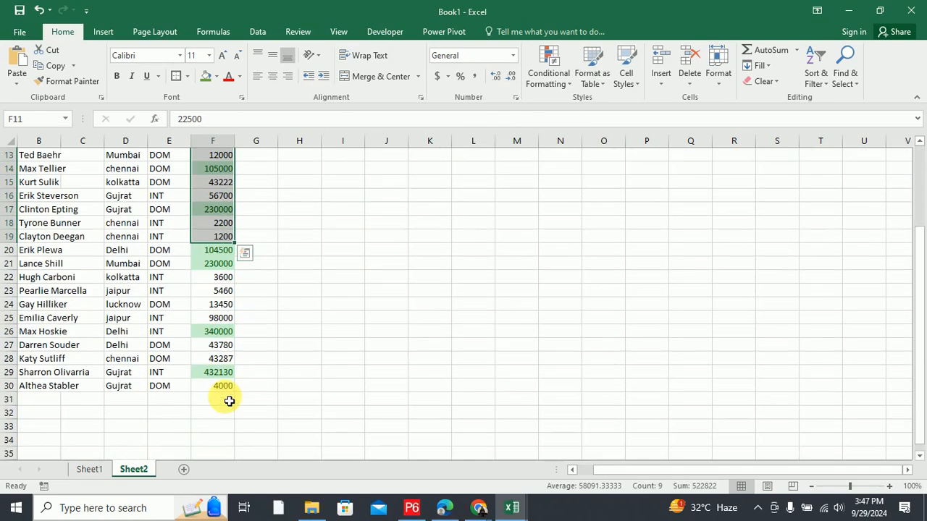
pyautogui.keyDown('shift'); pyautogui.click(225, 387); pyautogui.keyUp('shift')
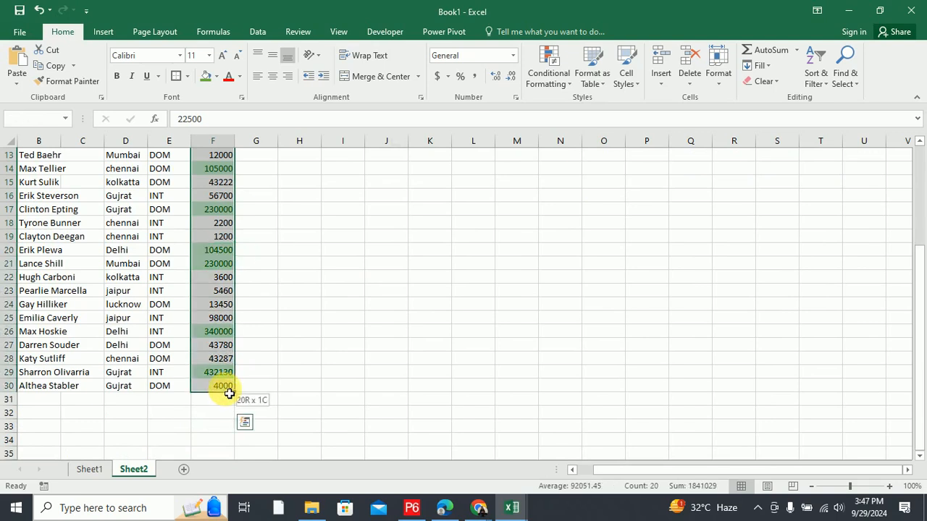
pyautogui.click(561, 88)
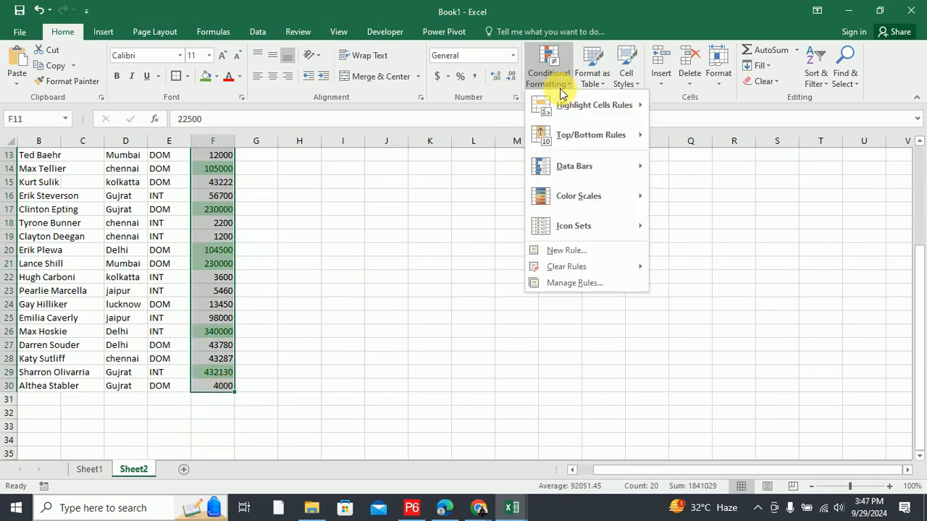
pyautogui.moveTo(590, 107)
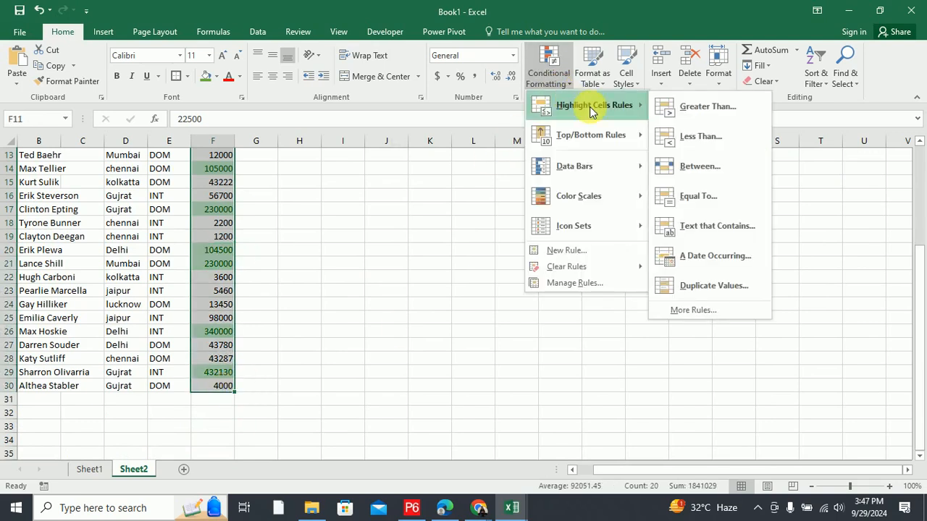
pyautogui.click(684, 134)
pyautogui.write('100,000')
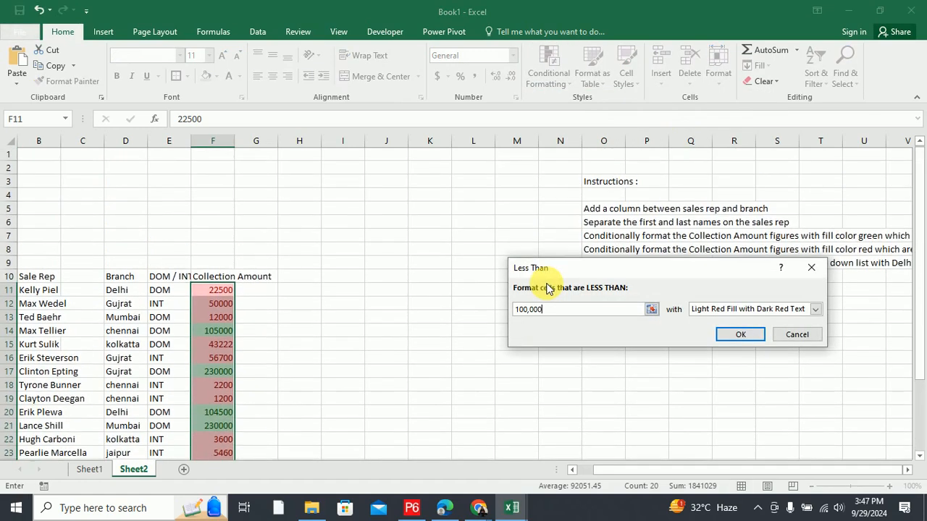
pyautogui.click(759, 337)
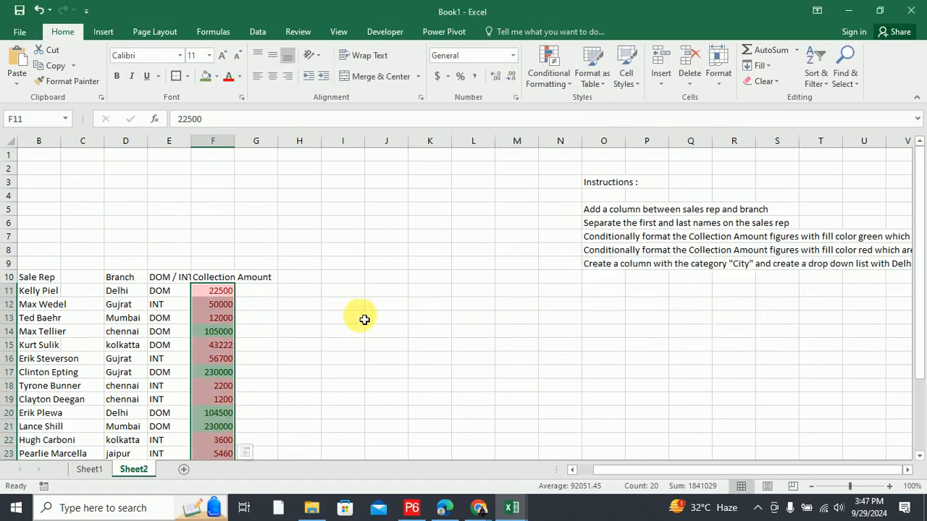
pyautogui.click(377, 305)
pyautogui.scroll(-3, 319, 313)
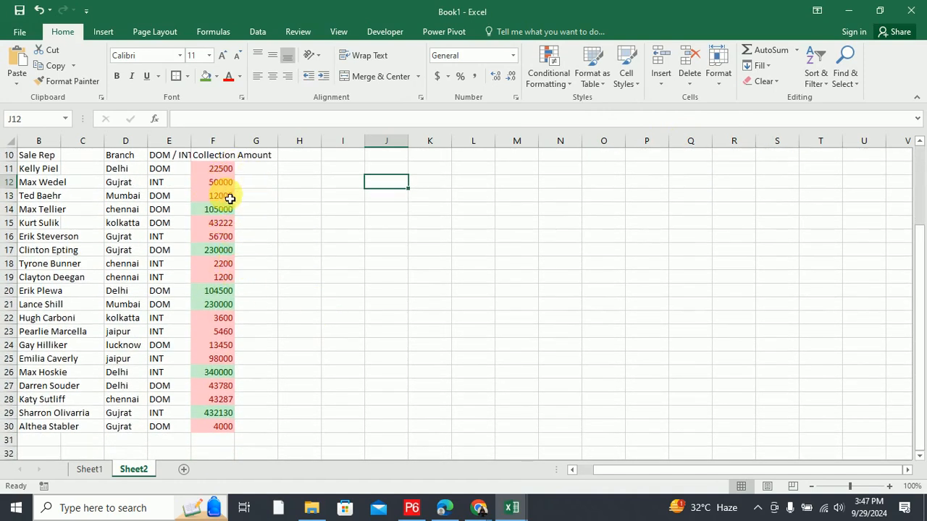
pyautogui.scroll(1, 511, 299)
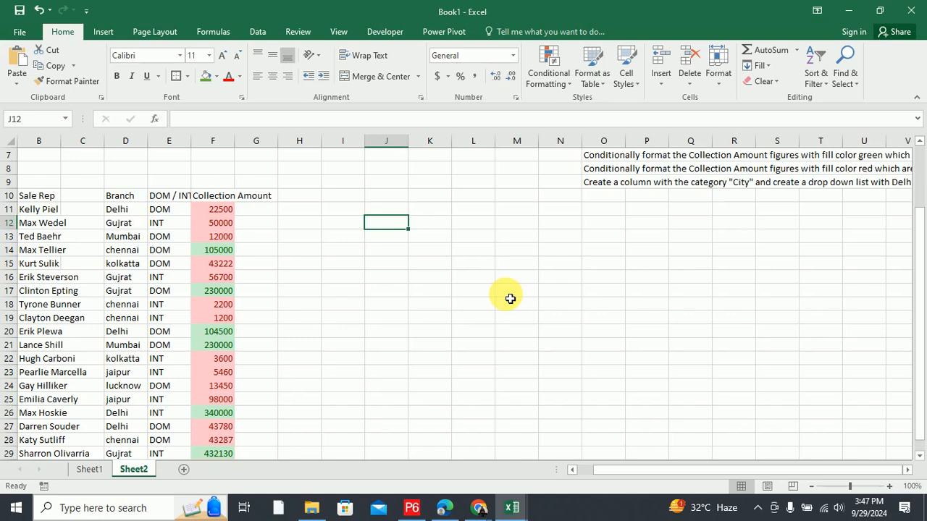
pyautogui.scroll(1, 511, 298)
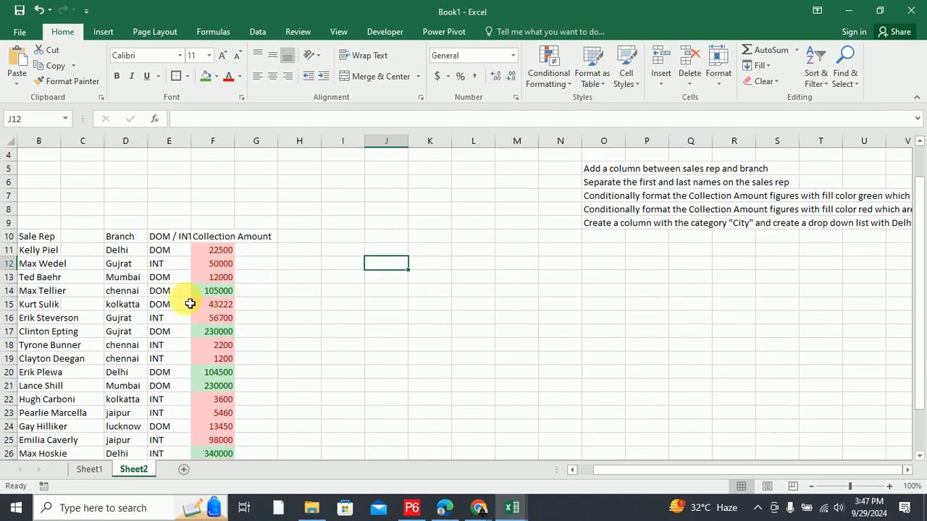
# Review the City drop-down instruction in O9 and add the heading City in G10 next to Collection Amount.
pyautogui.click(598, 226)
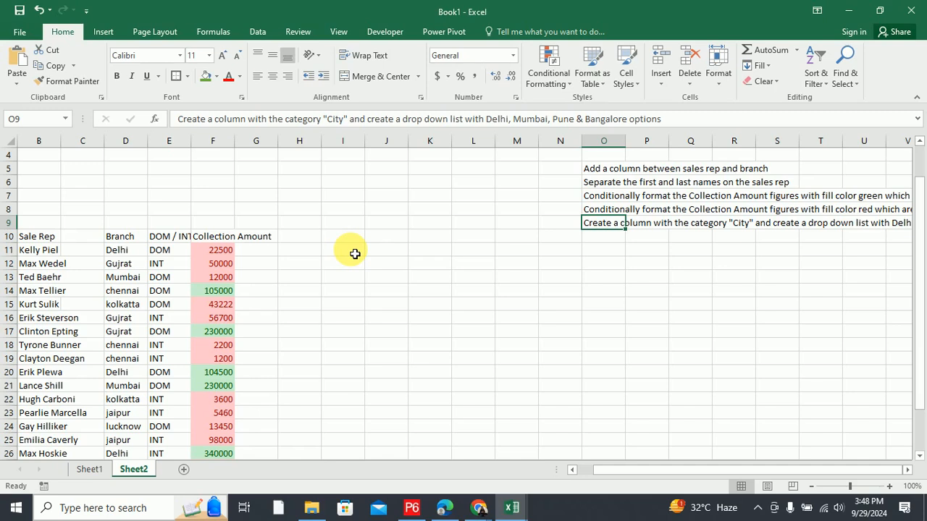
pyautogui.click(87, 239)
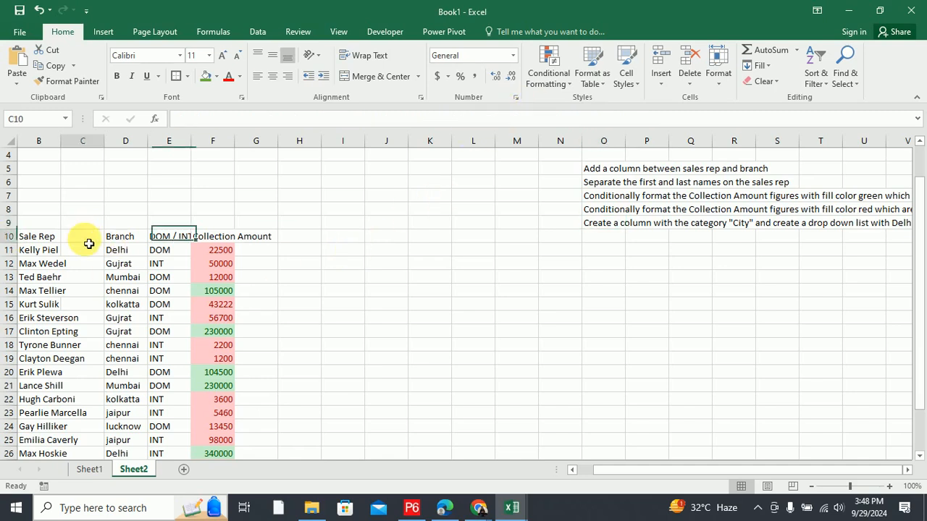
pyautogui.click(274, 245)
pyautogui.write('City')
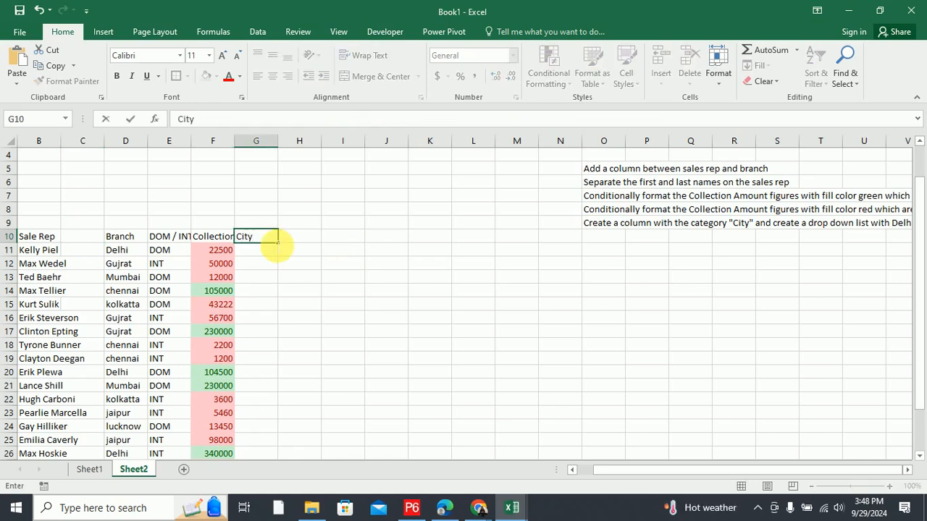
pyautogui.click(428, 293)
pyautogui.click(251, 251)
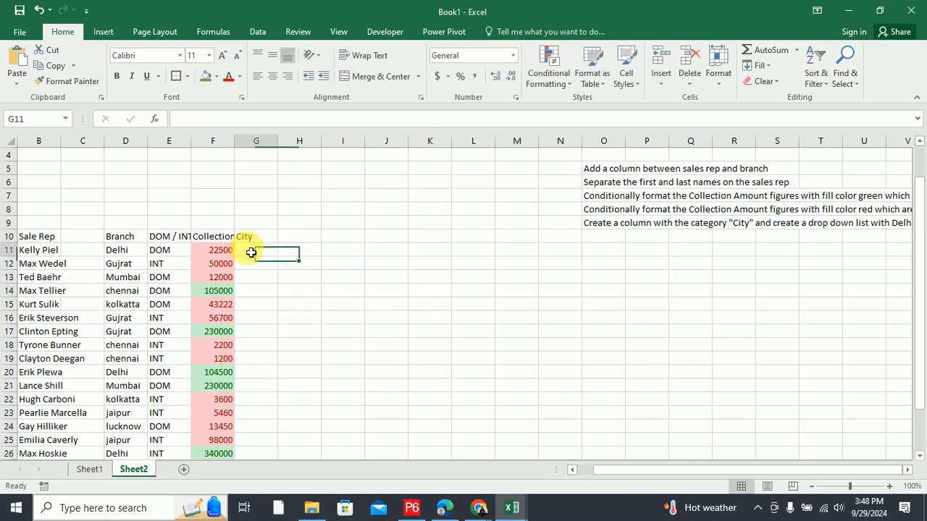
# Delete the empty column C between Sale Rep and Branch.
pyautogui.click(91, 144)
pyautogui.rightClick(84, 143)
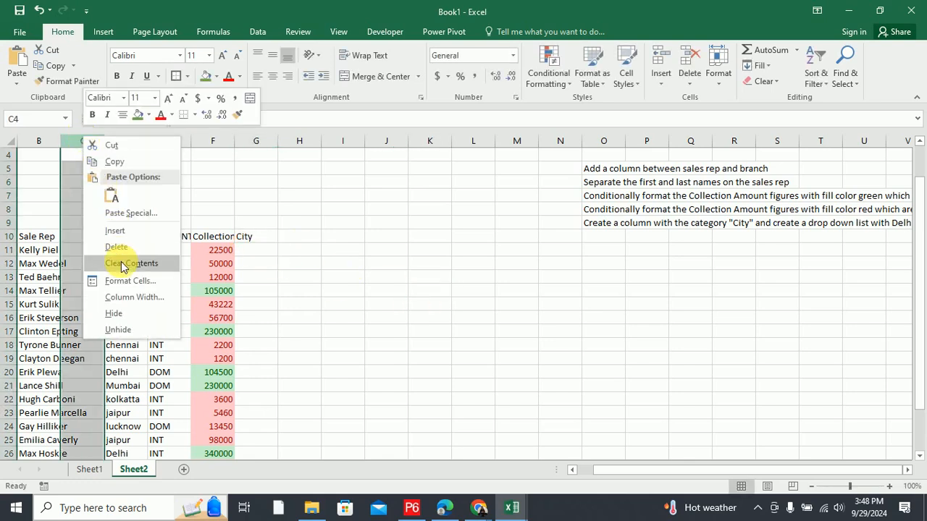
pyautogui.click(118, 246)
pyautogui.click(221, 242)
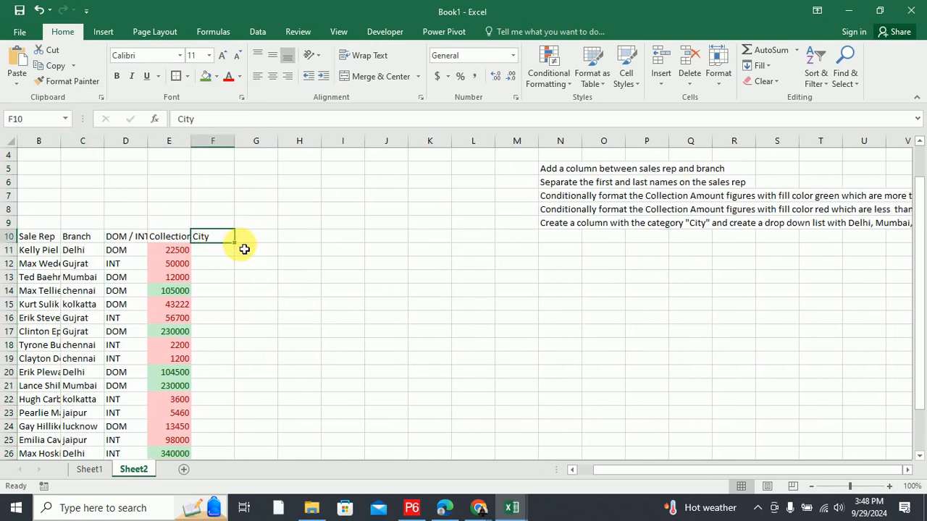
# Start a source list with the heading City in M14, Delhi in M15 and Mumbai in M16.
pyautogui.click(255, 34)
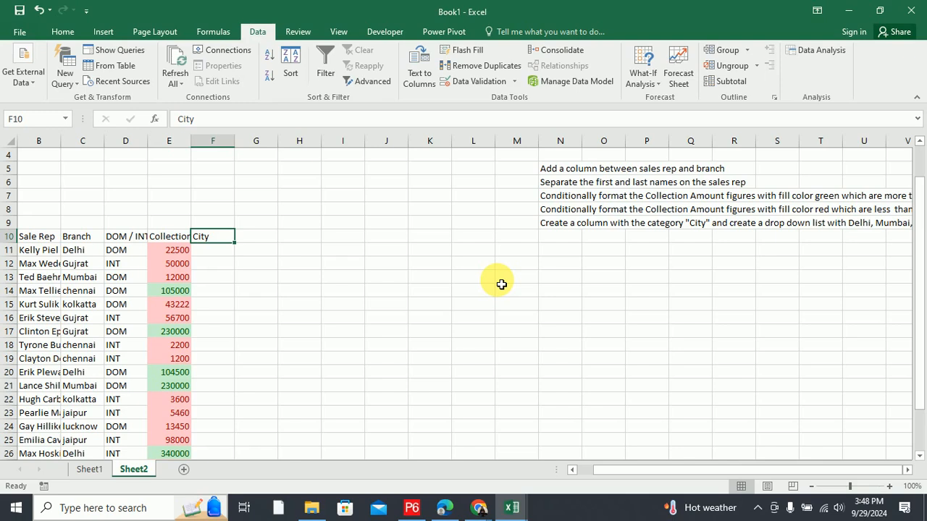
pyautogui.click(527, 295)
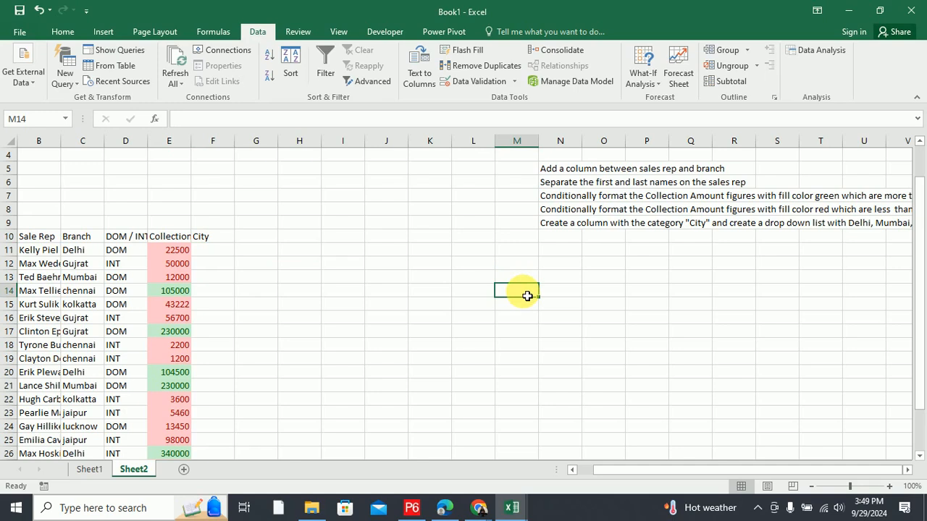
pyautogui.write('City')
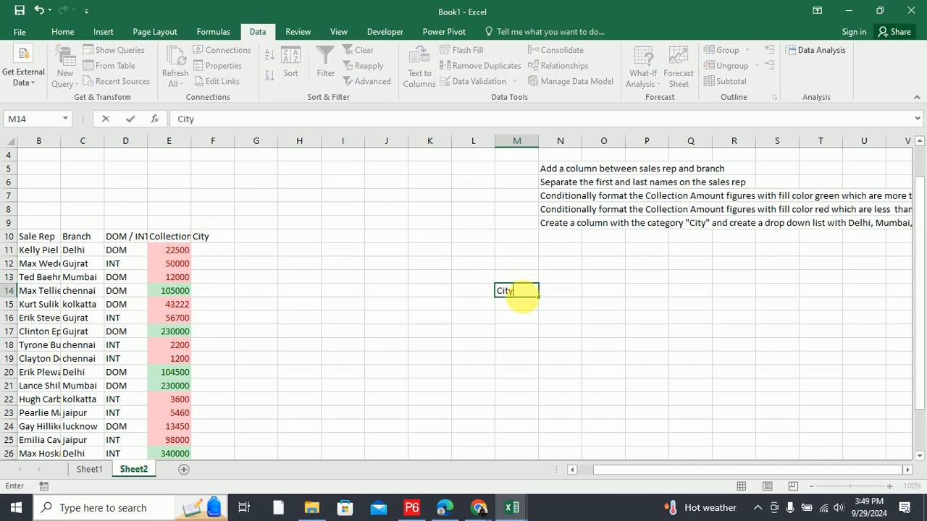
pyautogui.click(526, 305)
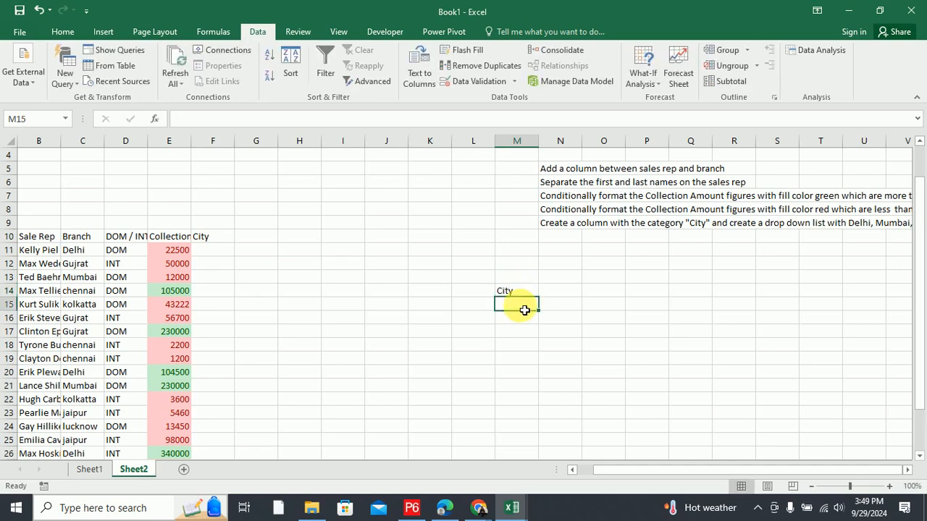
pyautogui.write('Delhi')
pyautogui.press('Return')
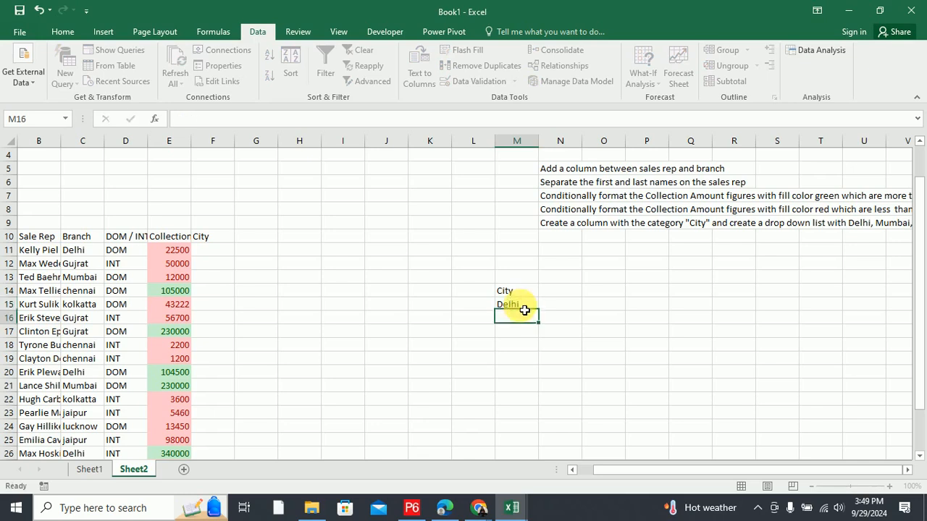
pyautogui.write('Mumbai')
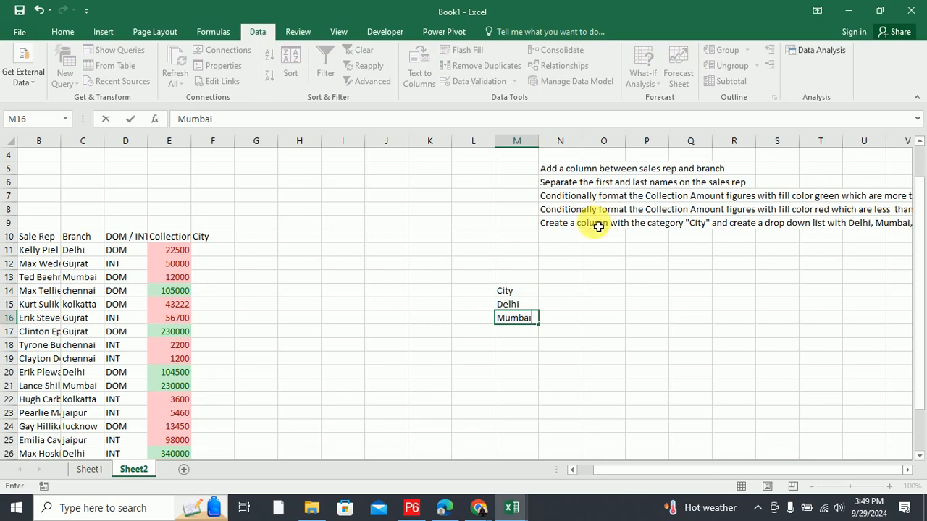
# Check the required cities in N9, complete the list with Pune in M17 and Bangalore in M18, and select M14:M18.
pyautogui.click(550, 226)
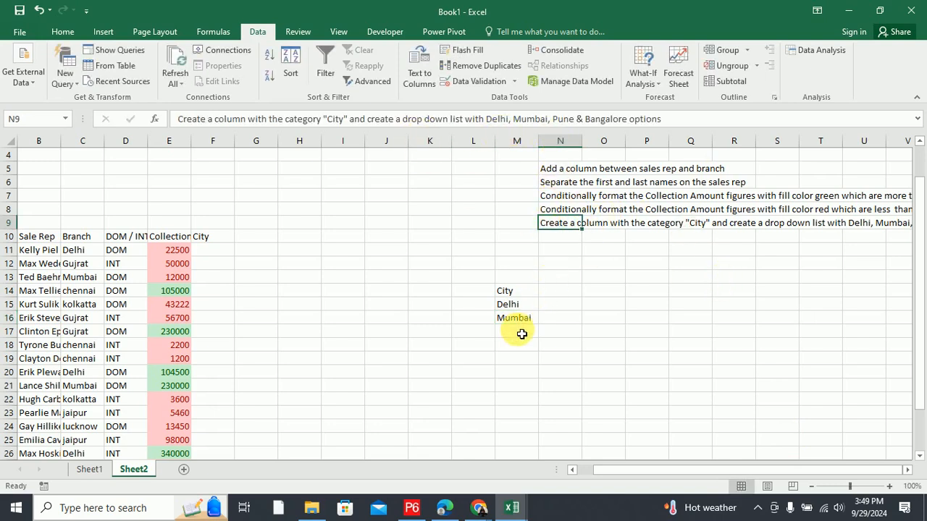
pyautogui.click(522, 333)
pyautogui.write('Pune')
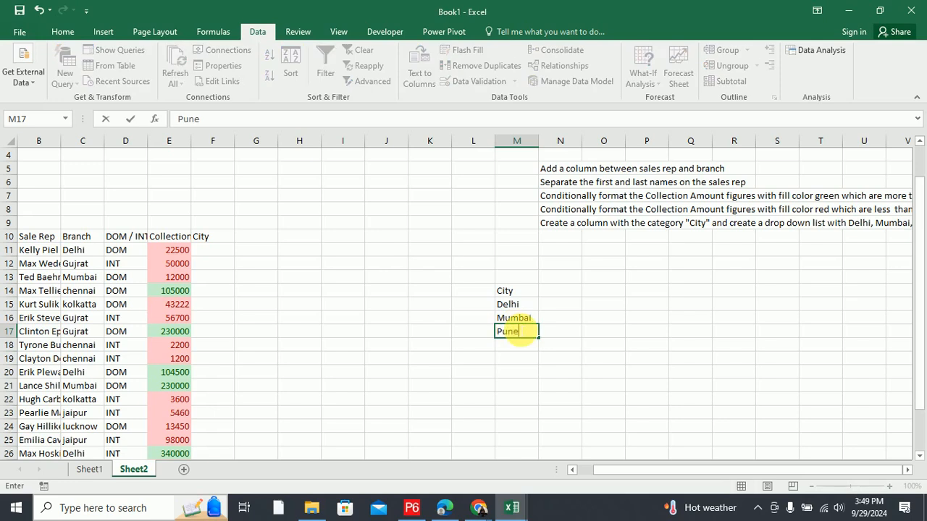
pyautogui.press('Return')
pyautogui.write('Ban')
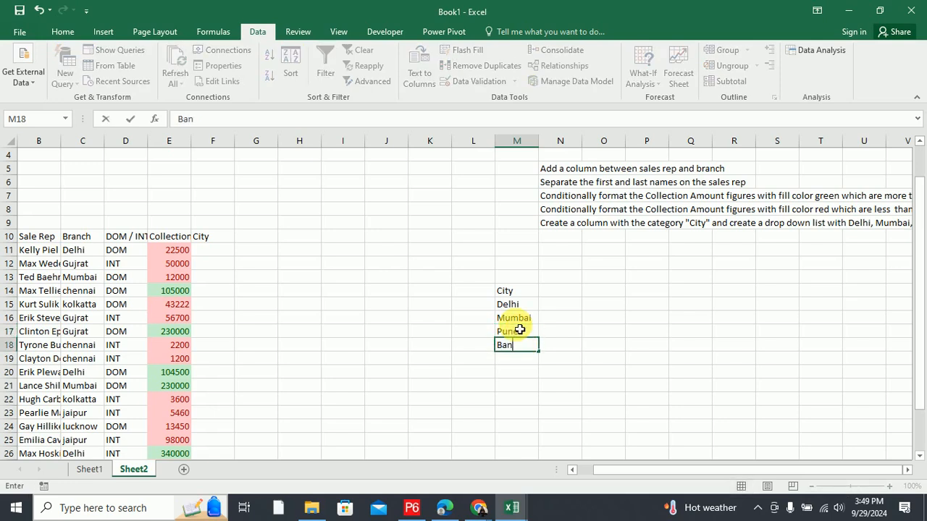
pyautogui.write('galore')
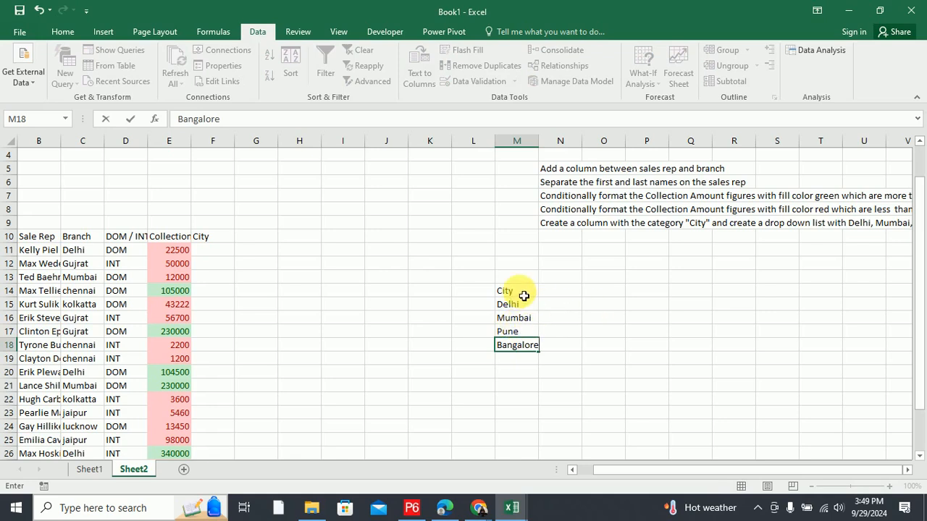
pyautogui.moveTo(523, 291); pyautogui.dragTo(525, 360)
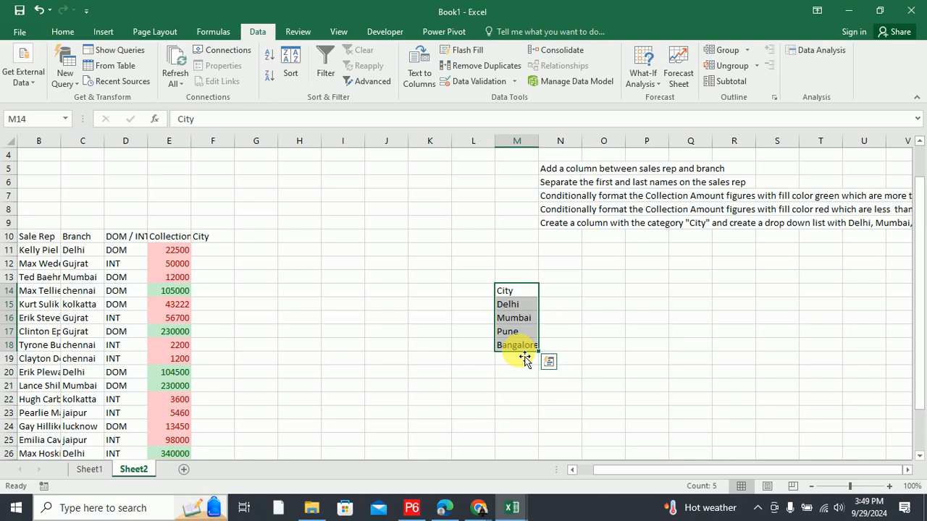
# Try to create a table from M14:M18 without using its first row as headers, and undo it.
pyautogui.click(103, 32)
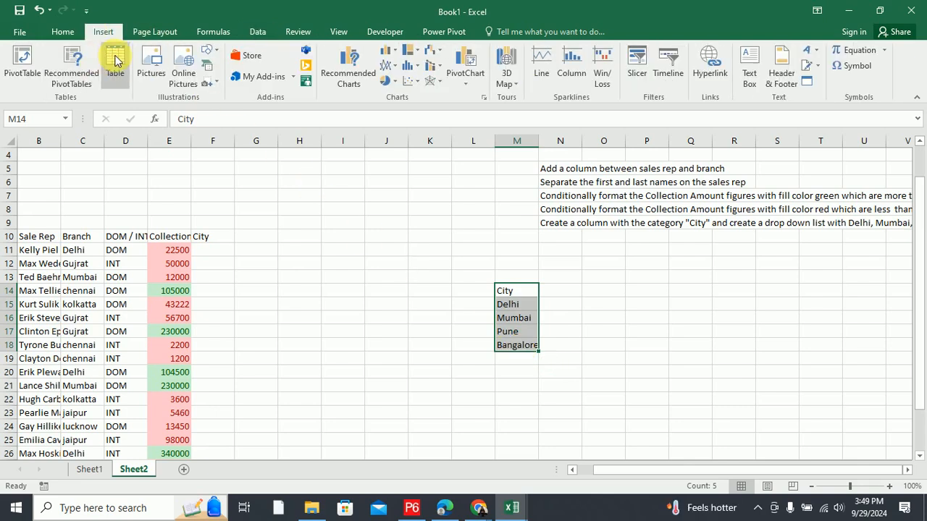
pyautogui.click(115, 63)
pyautogui.click(658, 316)
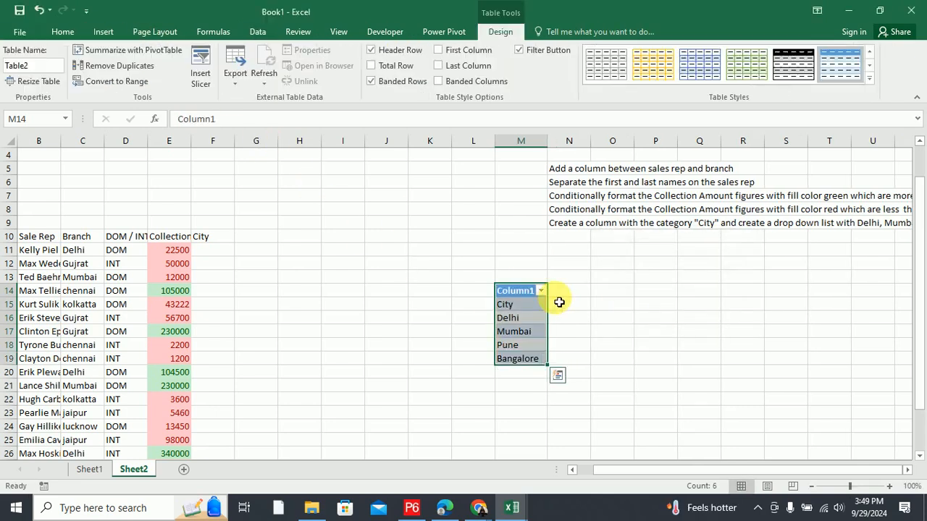
pyautogui.hotkey('ctrl', 'z')
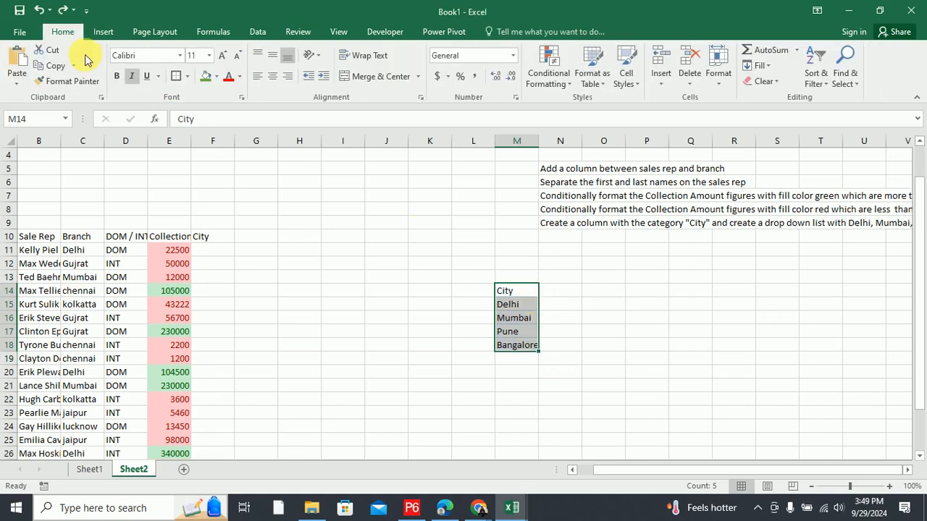
# Create a table from M14:M18 with the first row City as its header.
pyautogui.click(103, 32)
pyautogui.click(110, 67)
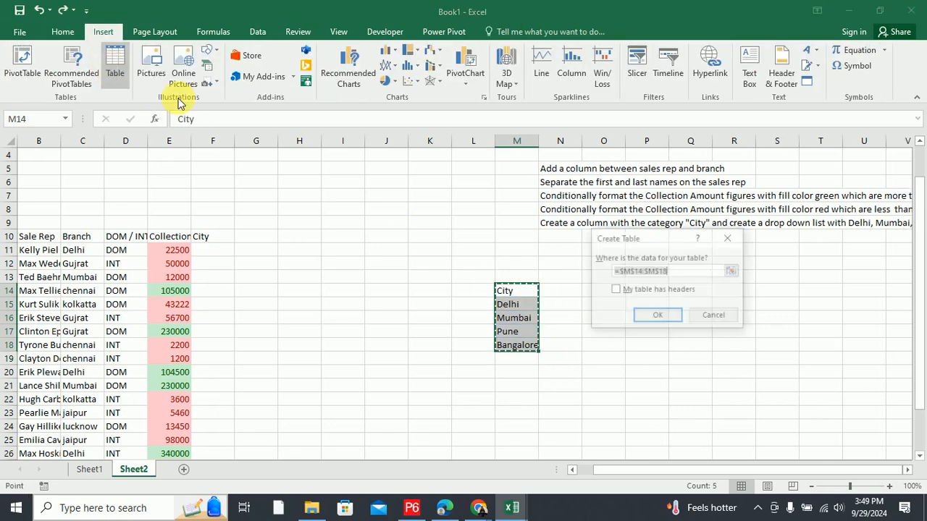
pyautogui.click(614, 290)
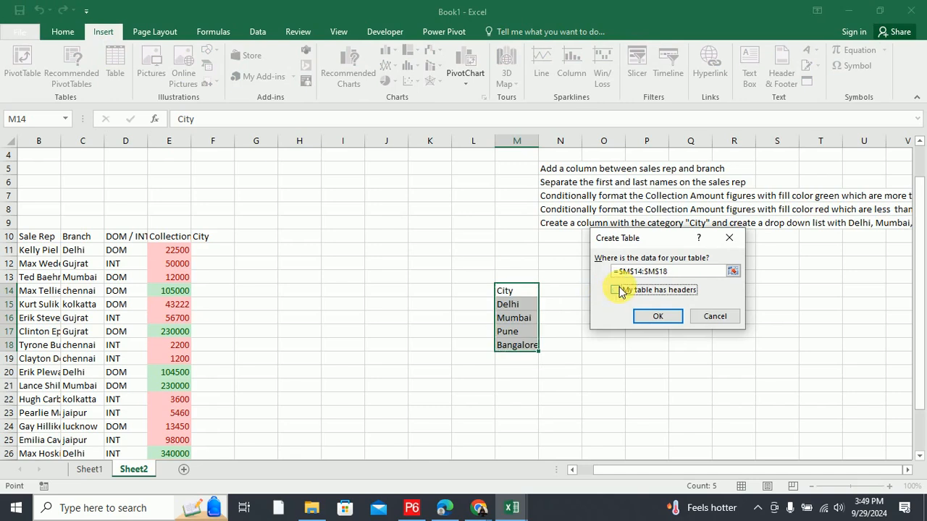
pyautogui.click(656, 317)
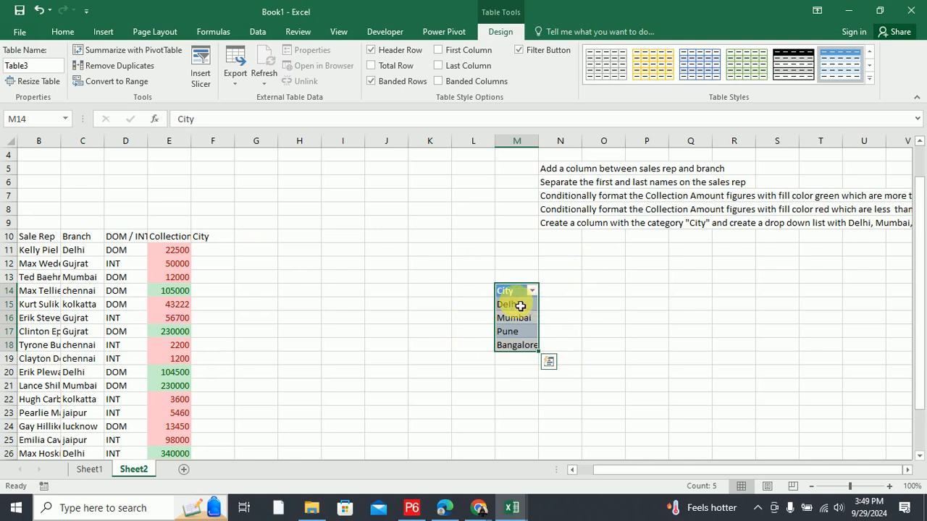
# Set up data validation for F11 that allows a List, and start picking its source range on the sheet.
pyautogui.click(225, 254)
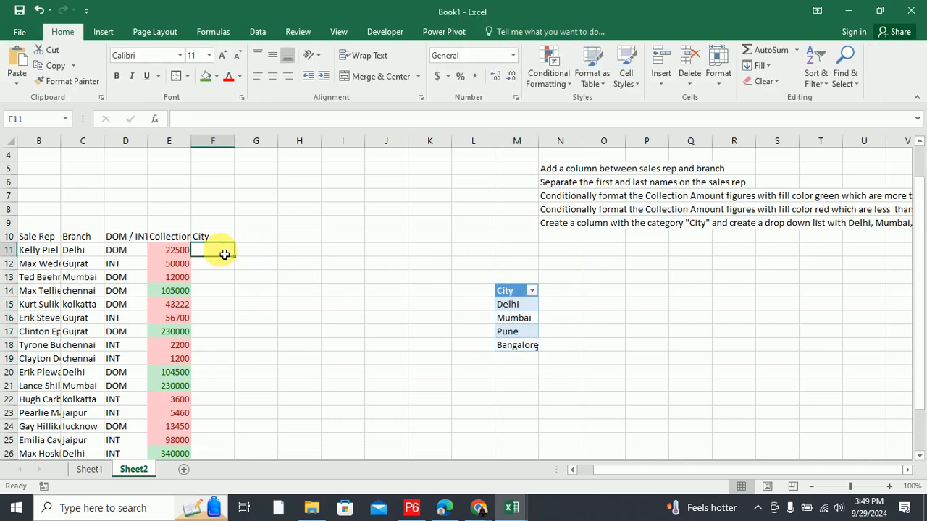
pyautogui.click(258, 27)
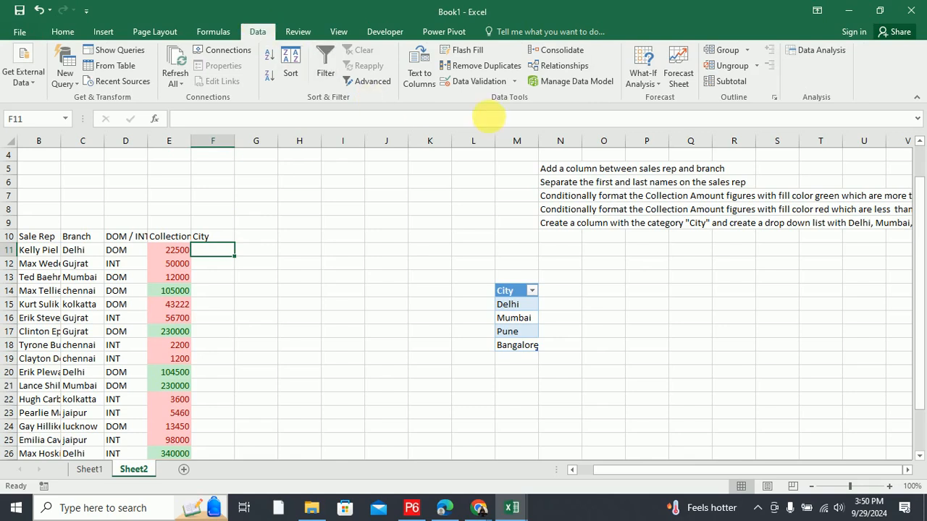
pyautogui.click(514, 82)
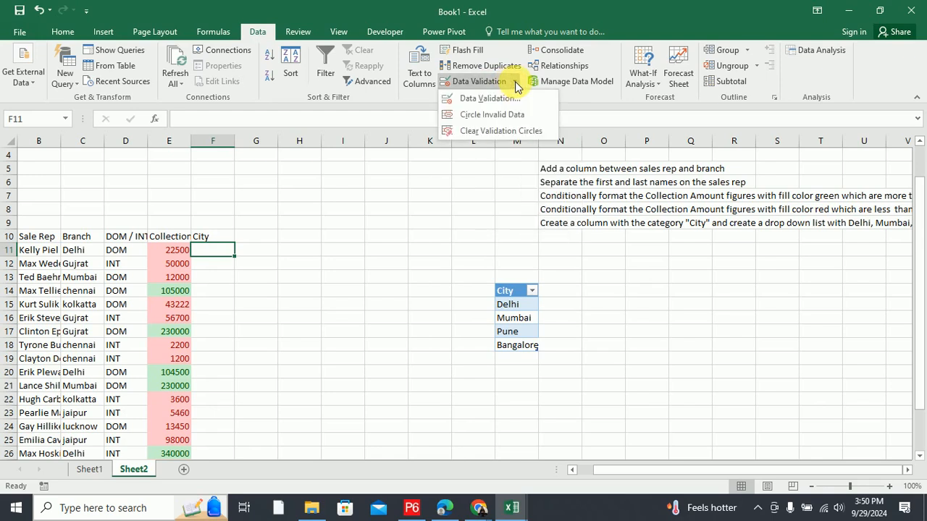
pyautogui.click(487, 97)
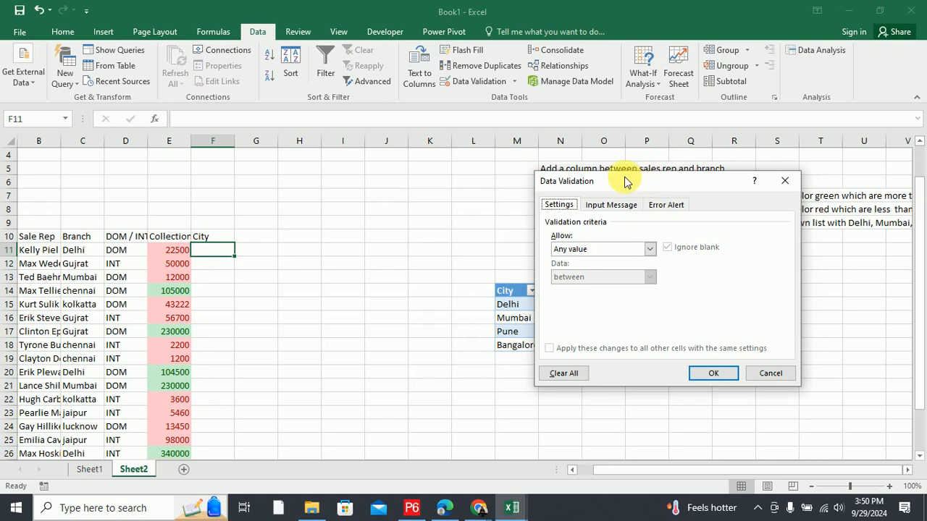
pyautogui.moveTo(631, 180); pyautogui.dragTo(479, 160)
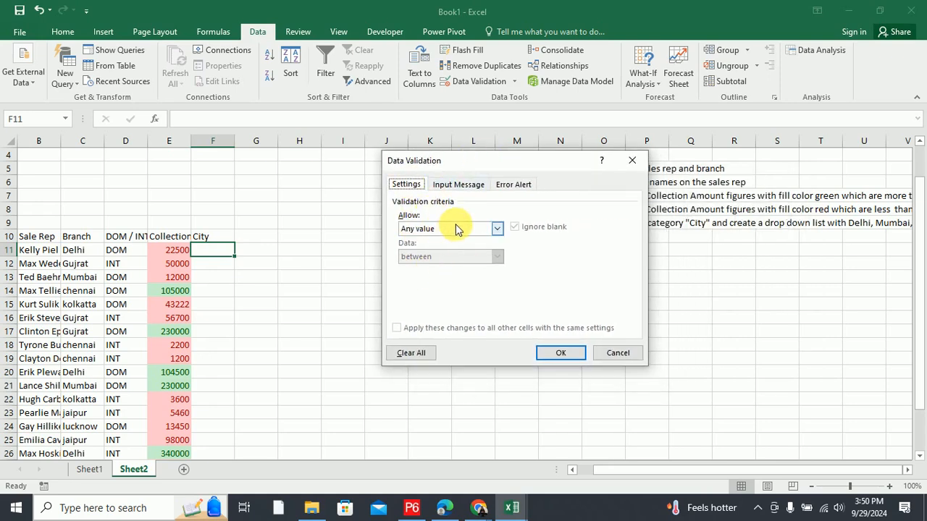
pyautogui.click(496, 229)
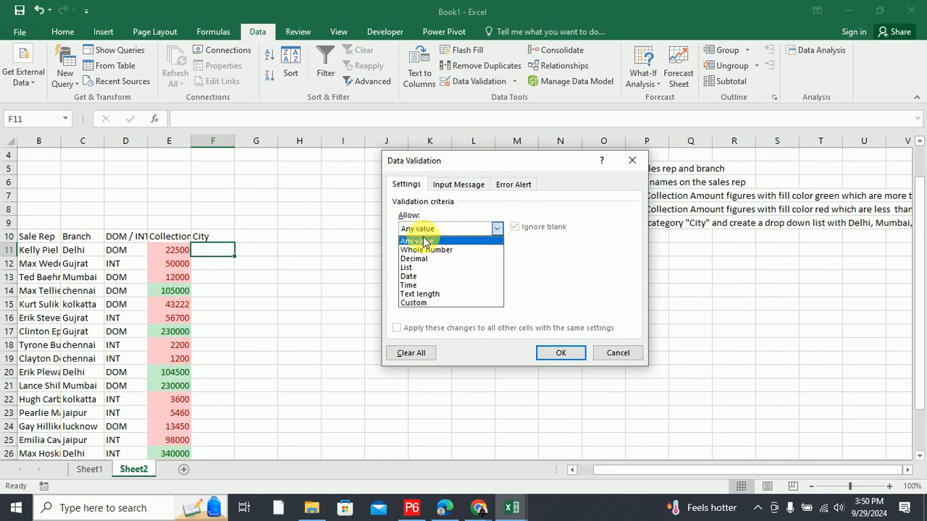
pyautogui.click(411, 269)
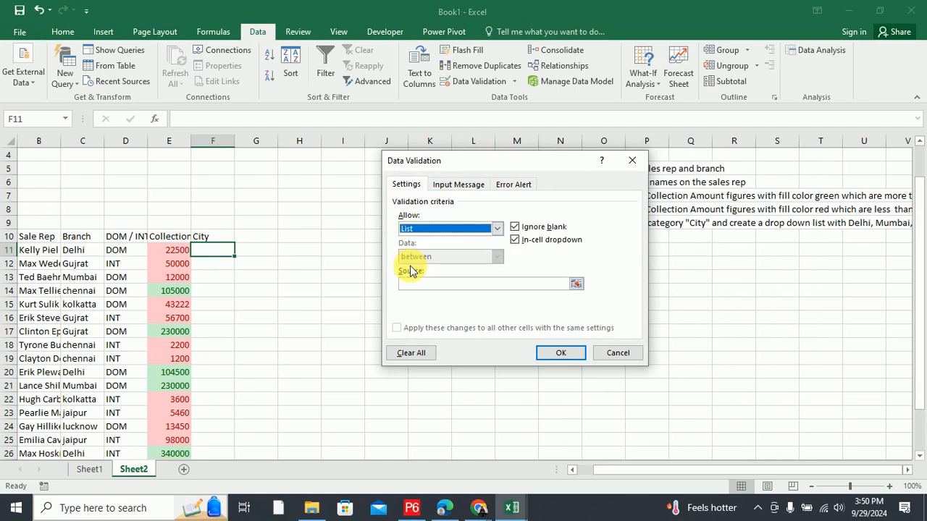
pyautogui.moveTo(555, 160); pyautogui.dragTo(298, 123)
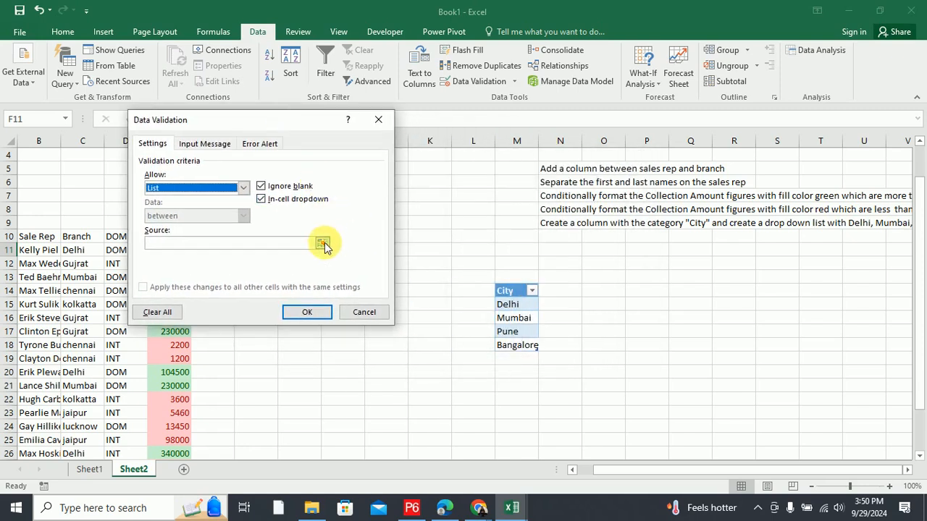
pyautogui.click(323, 245)
pyautogui.moveTo(511, 304); pyautogui.dragTo(522, 351)
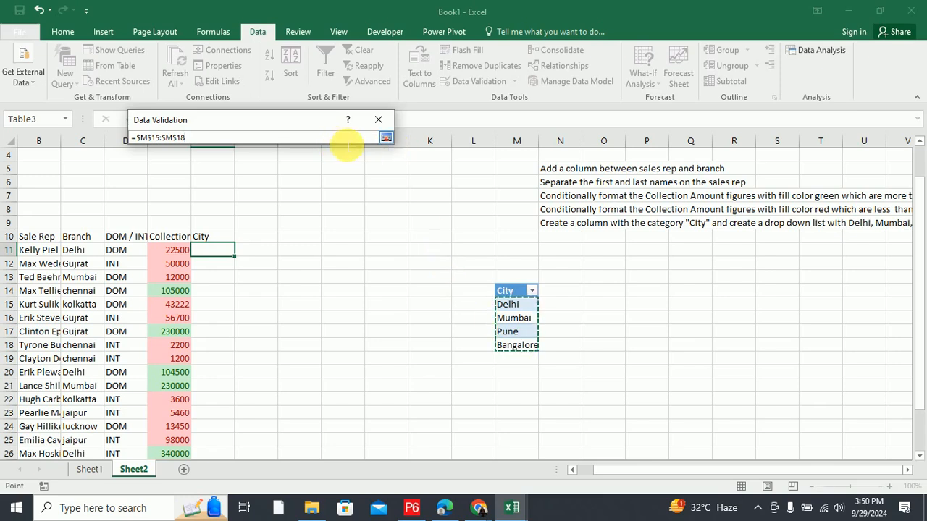
pyautogui.moveTo(217, 137); pyautogui.dragTo(124, 139)
pyautogui.press('BackSpace')
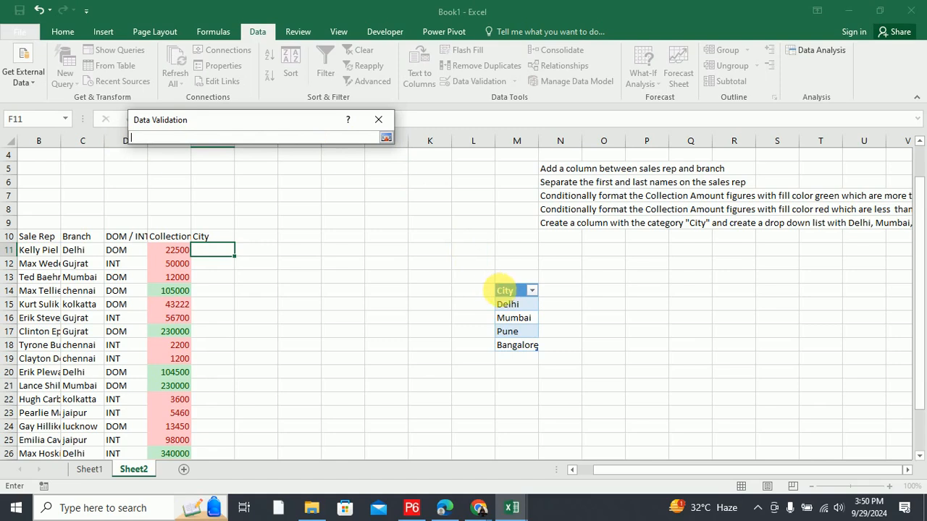
pyautogui.click(506, 291)
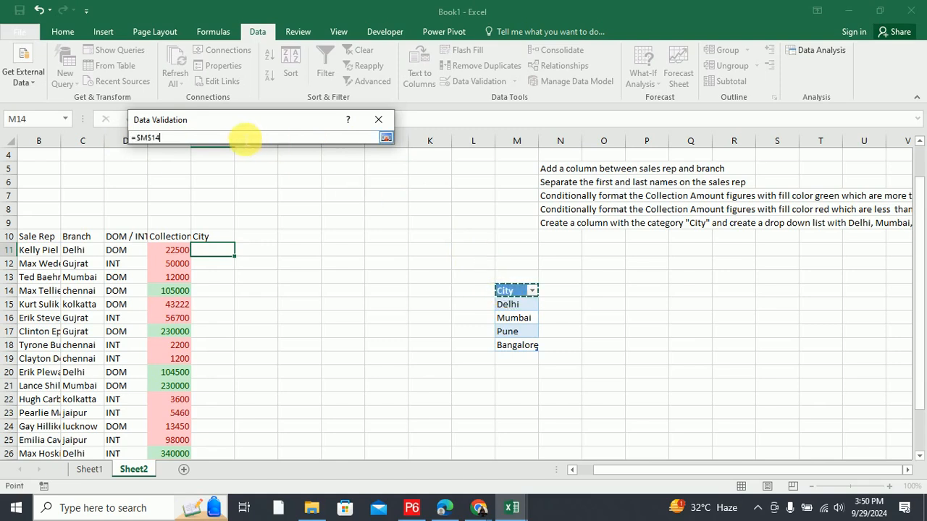
pyautogui.moveTo(164, 138); pyautogui.dragTo(135, 140)
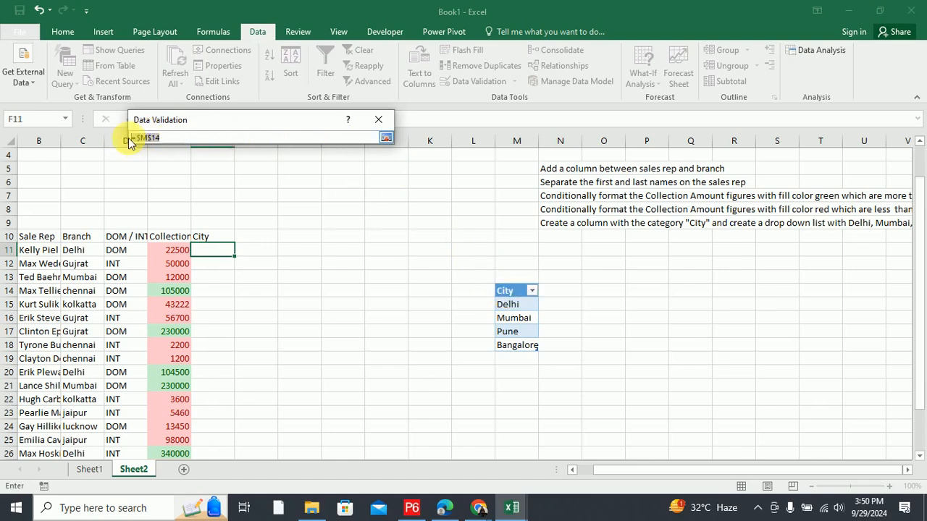
pyautogui.press('BackSpace')
# Set the validation list's source range for F11 to =$M$15:$M$18.
pyautogui.moveTo(521, 293); pyautogui.dragTo(516, 345)
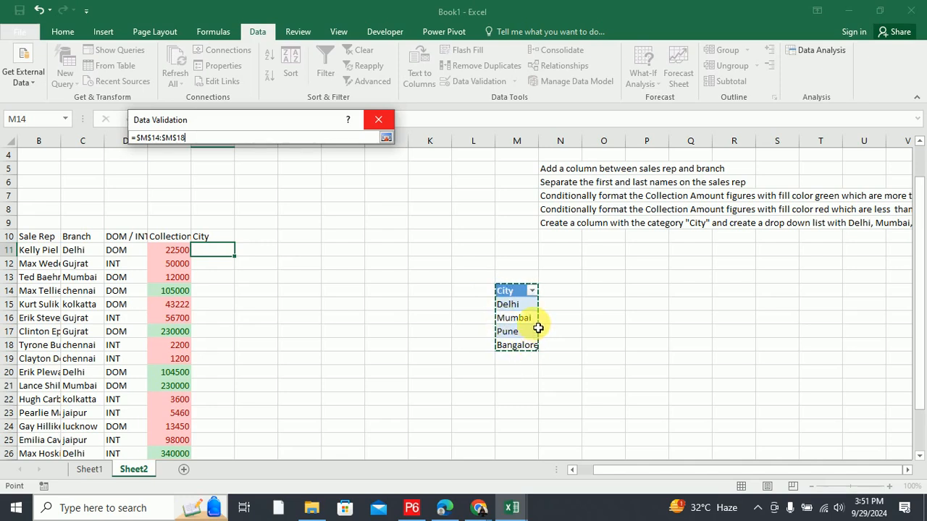
pyautogui.click(155, 138)
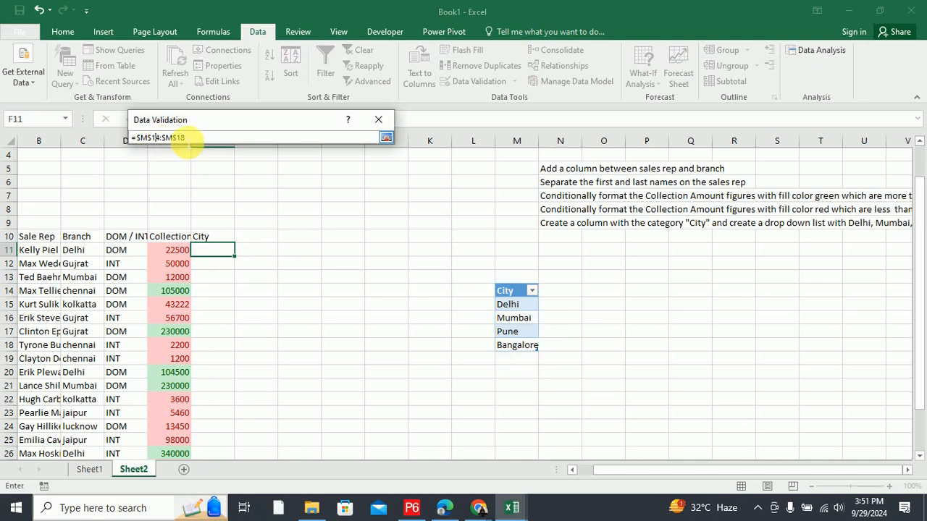
pyautogui.press('Delete')
pyautogui.write('5')
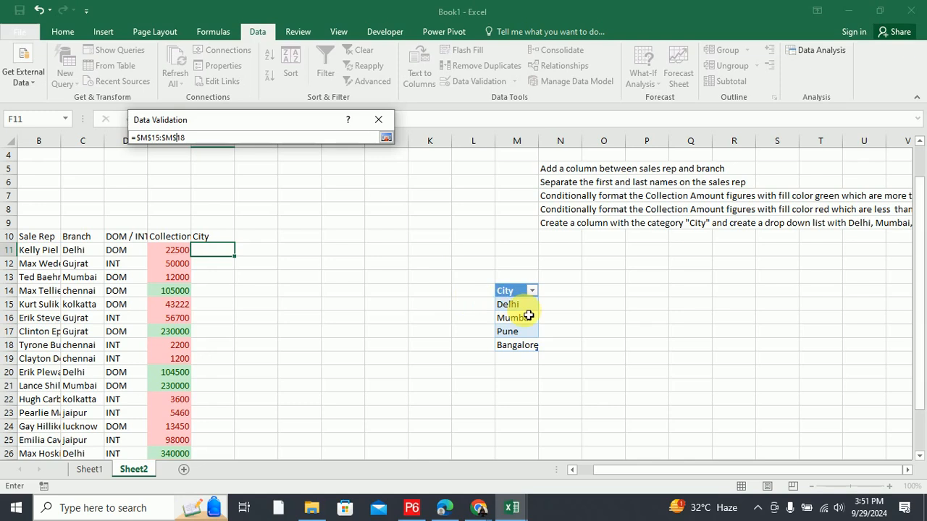
pyautogui.click(386, 137)
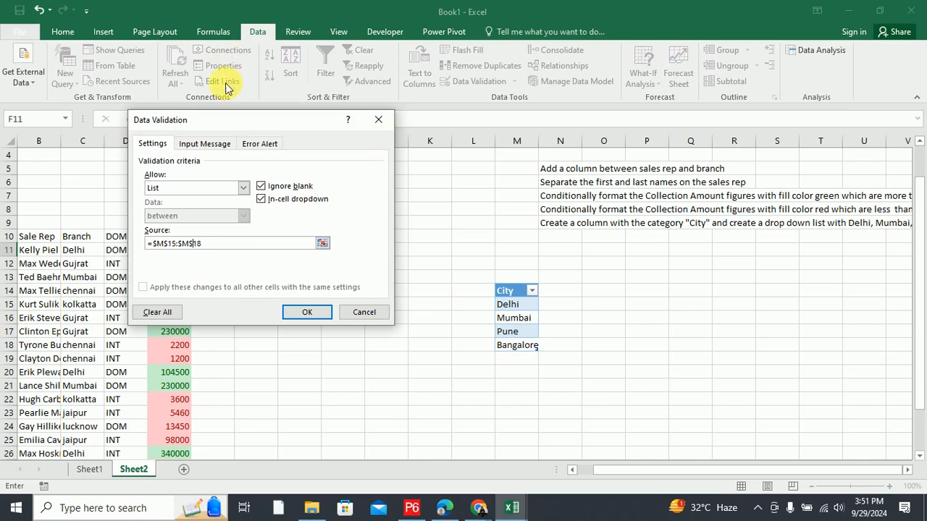
# Give the validation an input message titled City reading "Please selct a value from the list".
pyautogui.click(214, 145)
pyautogui.click(261, 144)
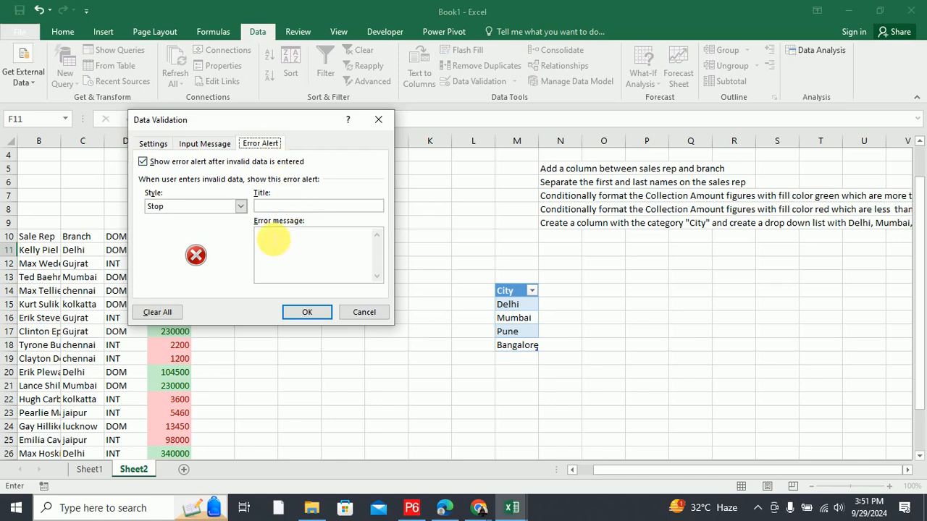
pyautogui.click(205, 148)
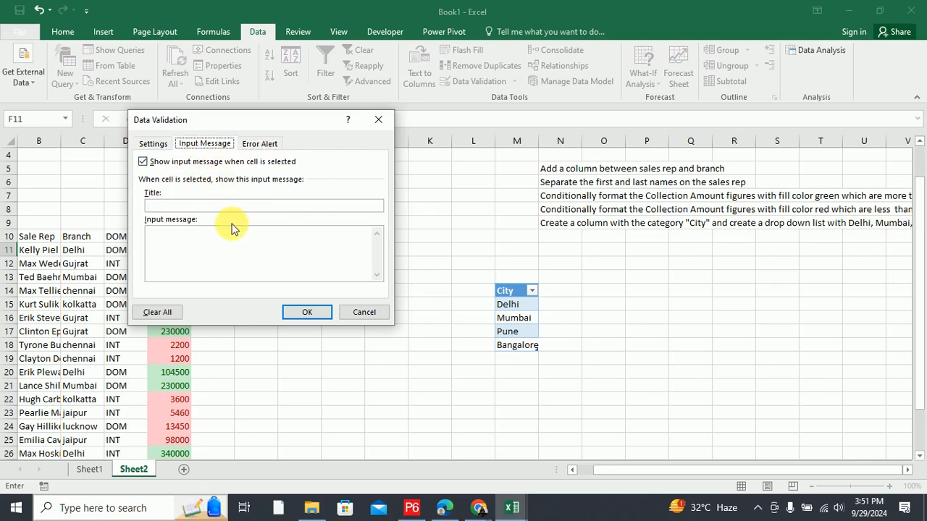
pyautogui.click(195, 206)
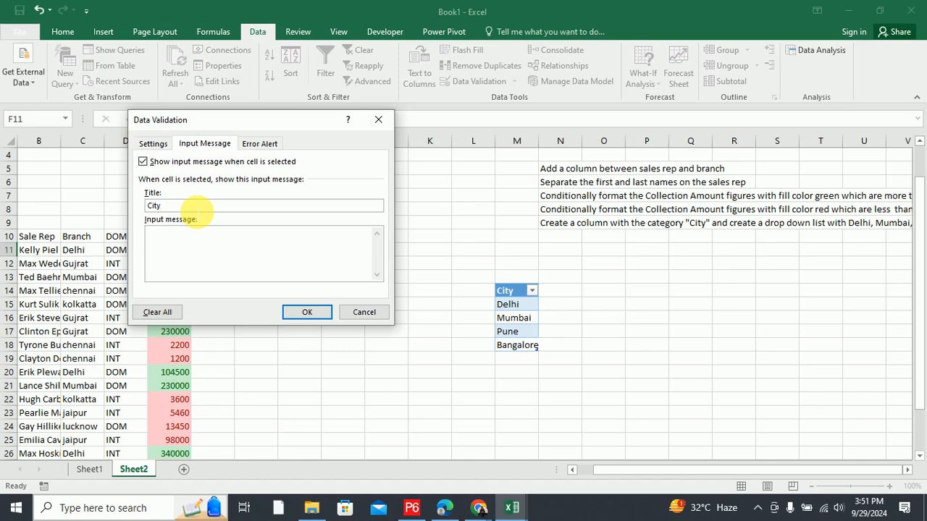
pyautogui.click(203, 258)
pyautogui.write('Ple')
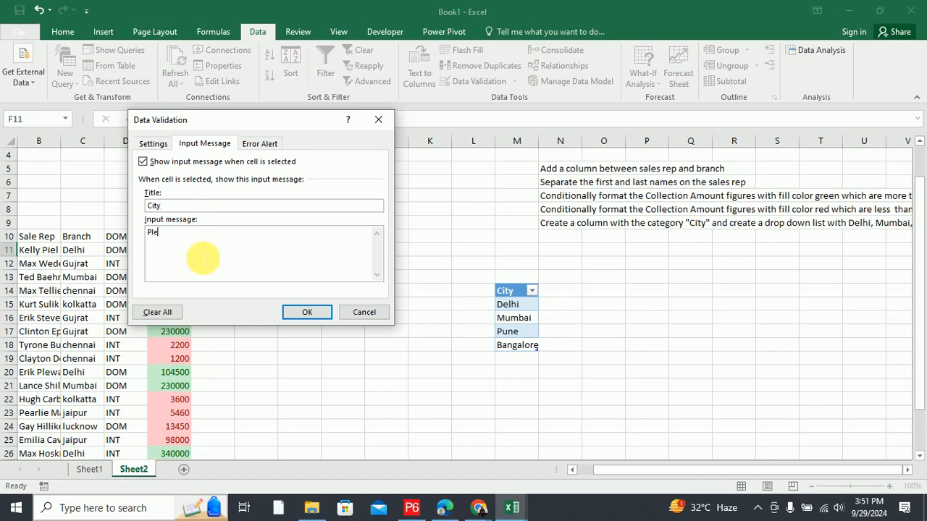
pyautogui.write('ase sele')
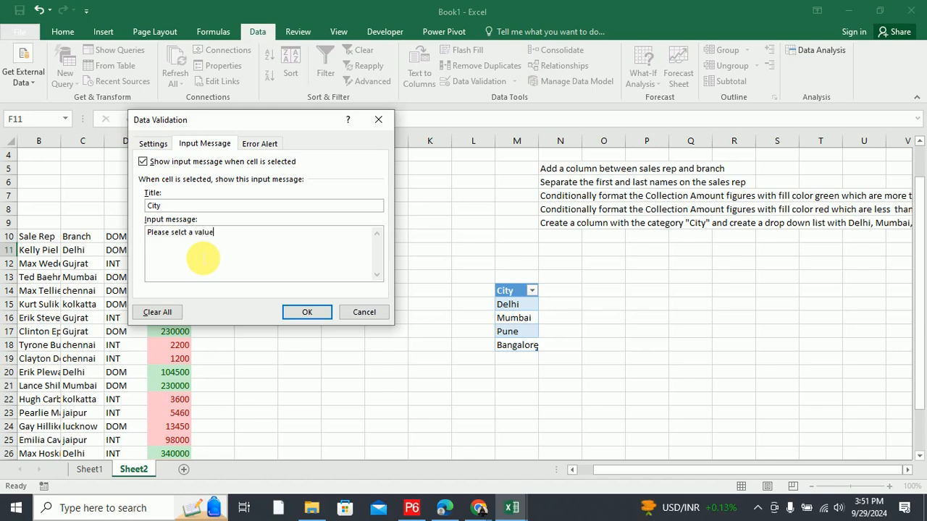
pyautogui.write('m the list')
# Add a Stop error alert titled "Invalid entry" with a message beginning "Please select a valid city from the", and apply the validation.
pyautogui.click(267, 145)
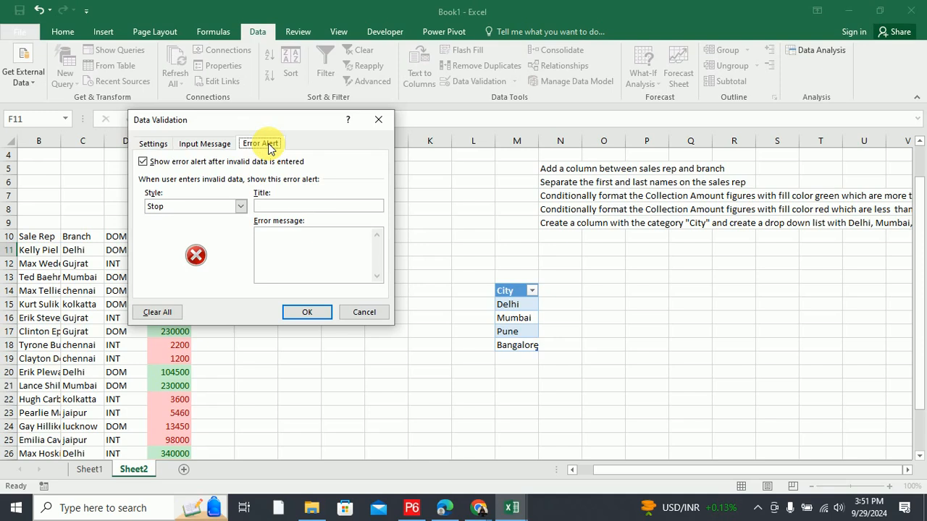
pyautogui.click(316, 206)
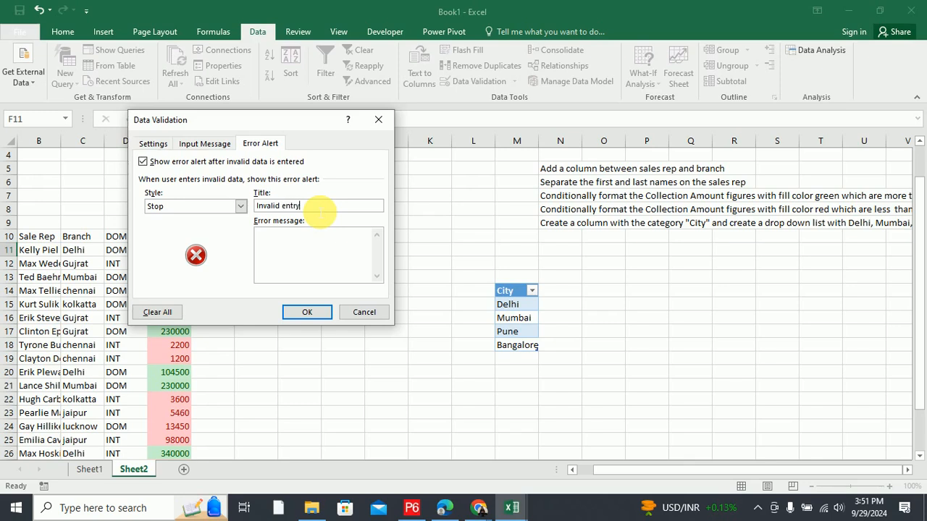
pyautogui.click(311, 257)
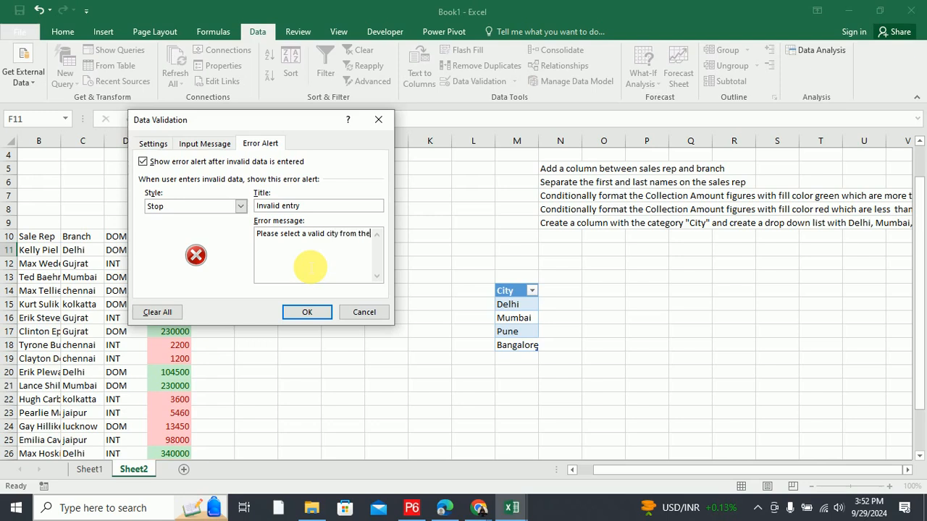
pyautogui.click(307, 312)
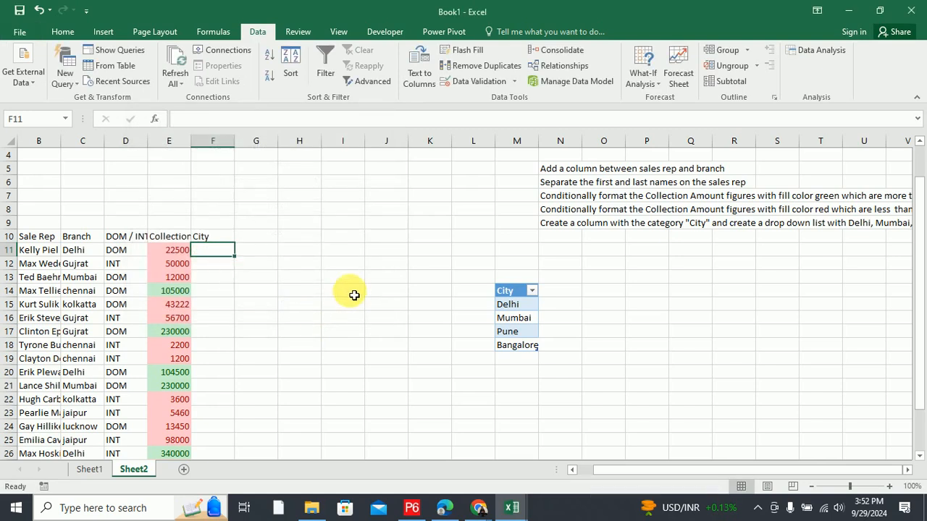
# Choose Delhi from the drop-down list in F11.
pyautogui.click(222, 250)
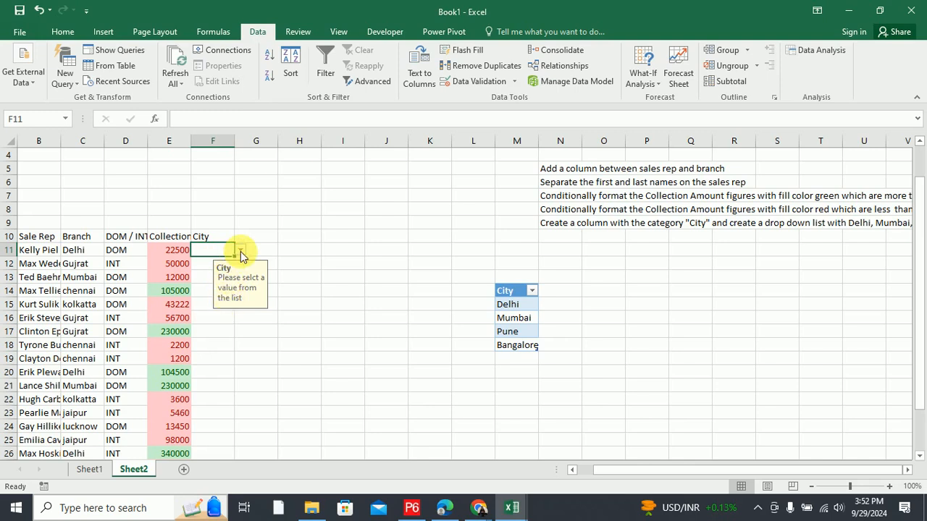
pyautogui.click(241, 250)
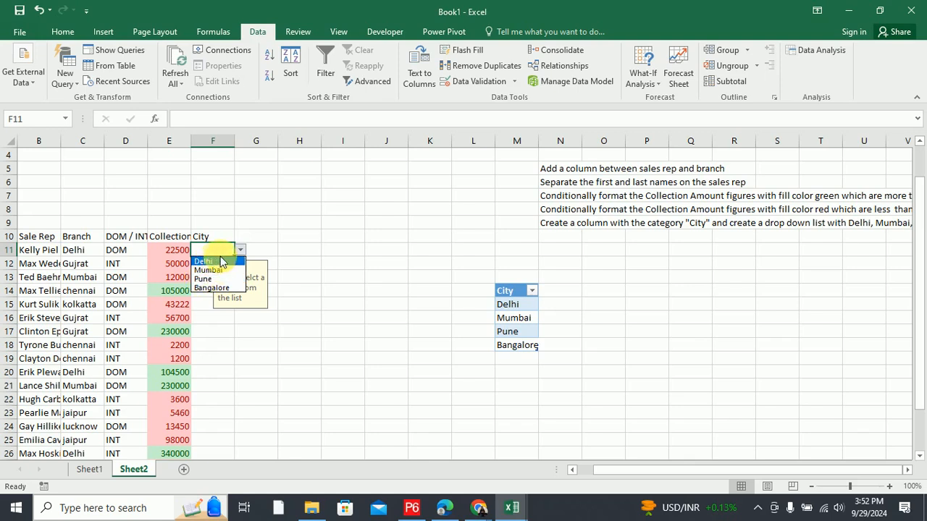
pyautogui.click(211, 261)
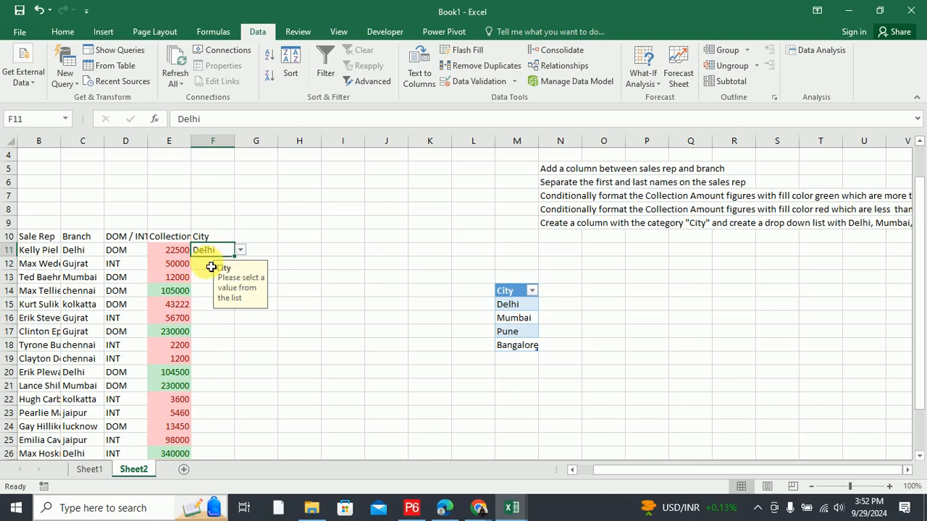
pyautogui.click(292, 263)
# Fill F11 with its drop-down list down the City column to the last data row, F30.
pyautogui.click(227, 253)
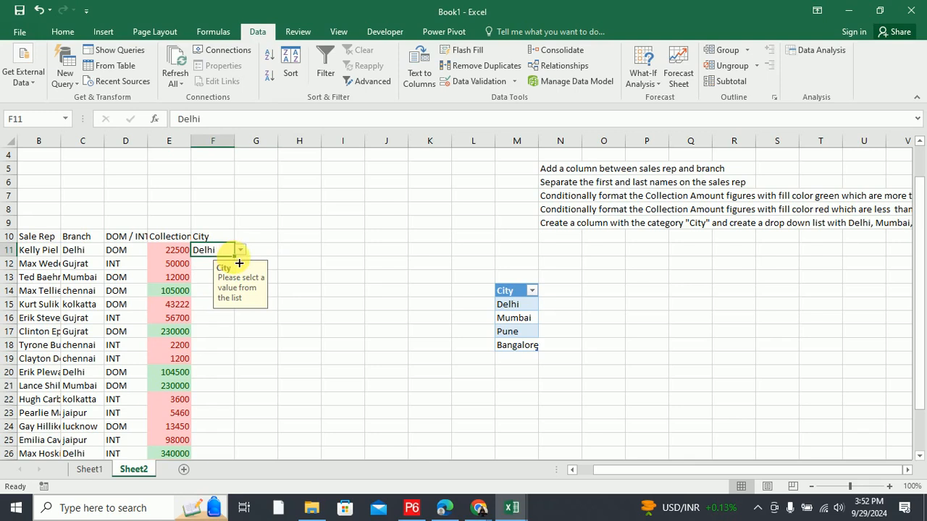
pyautogui.moveTo(235, 258); pyautogui.dragTo(233, 445)
pyautogui.scroll(-3, 239, 348)
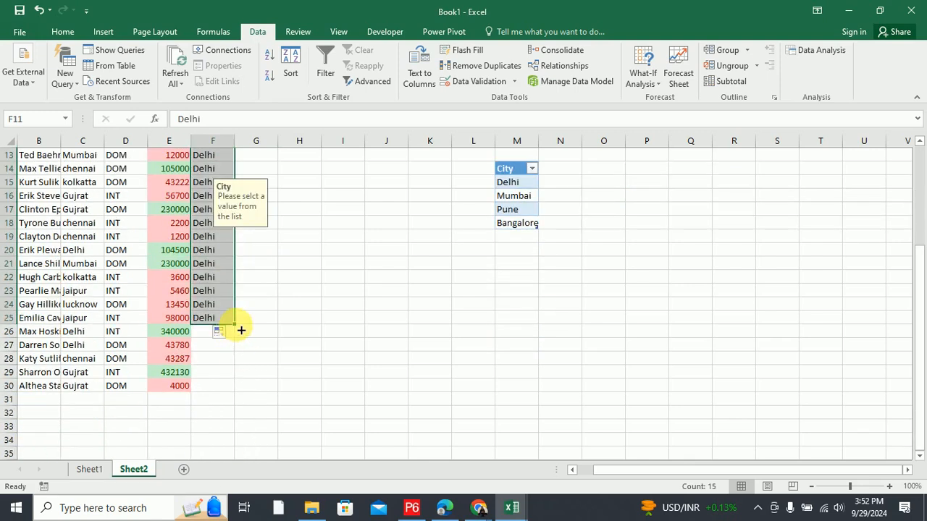
pyautogui.moveTo(241, 331); pyautogui.dragTo(226, 391)
pyautogui.scroll(4, 275, 367)
# Check the drop-down cells F11 and F12 and the City source list in column M.
pyautogui.click(299, 310)
pyautogui.click(221, 305)
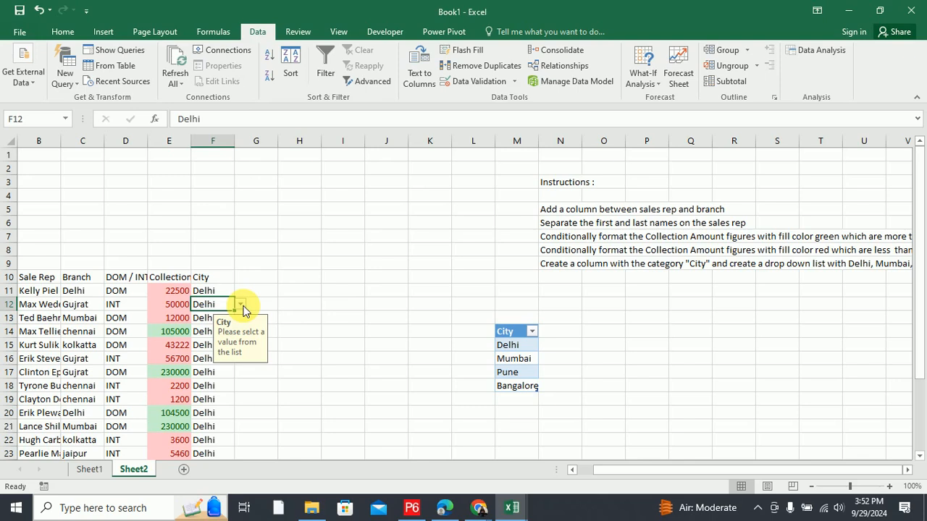
pyautogui.click(299, 306)
pyautogui.click(216, 285)
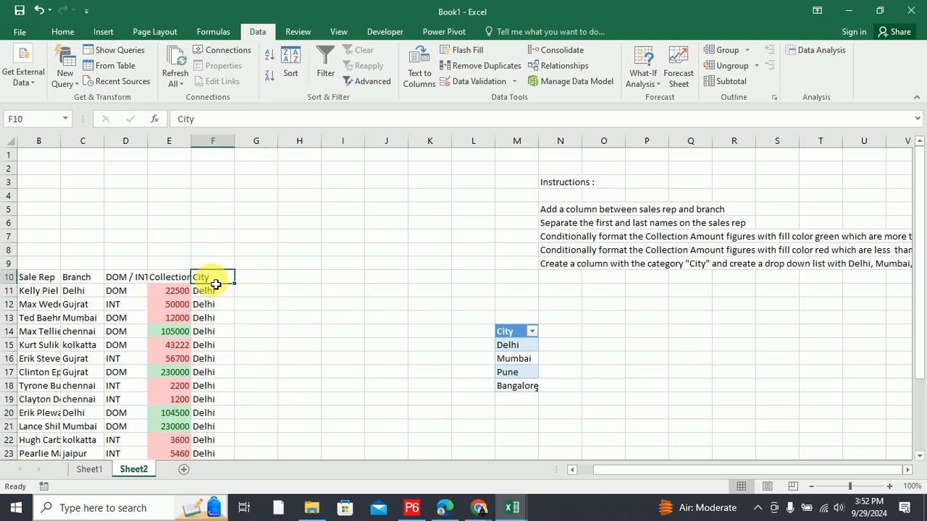
pyautogui.click(215, 288)
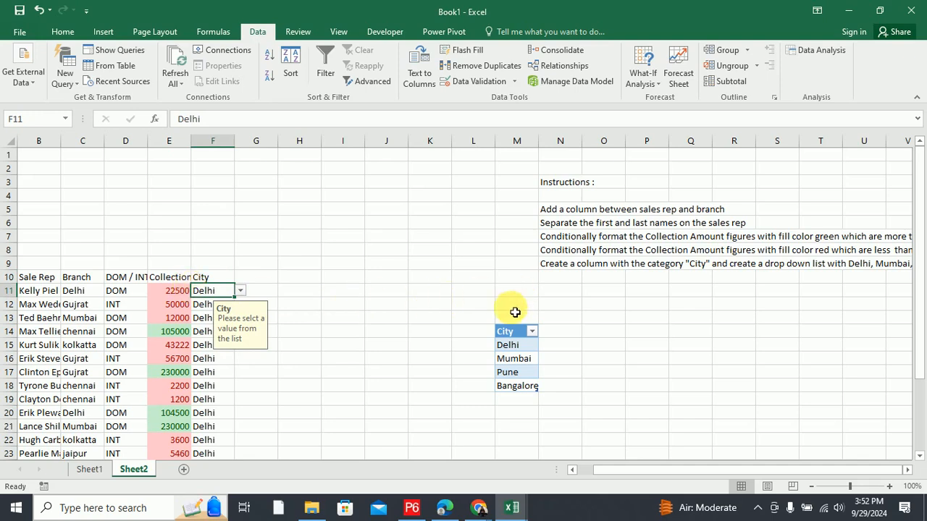
pyautogui.moveTo(507, 314); pyautogui.dragTo(533, 405)
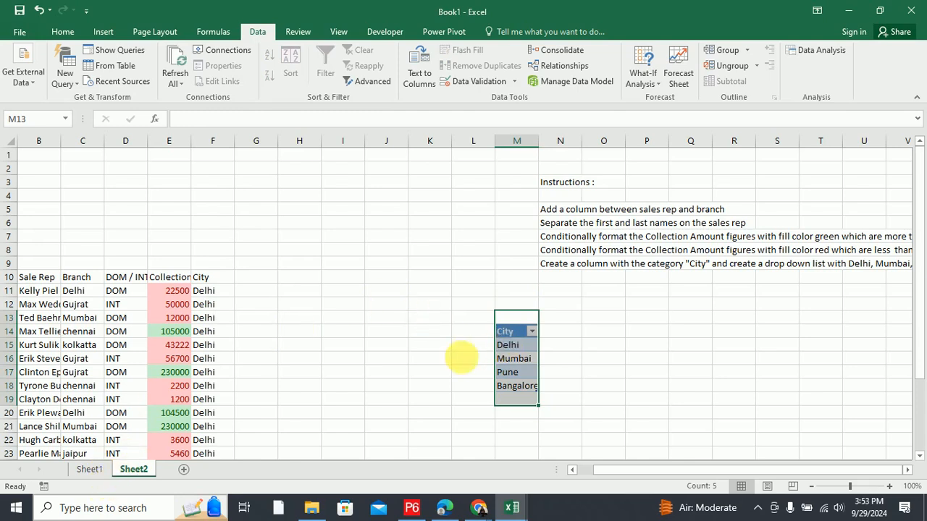
pyautogui.click(289, 411)
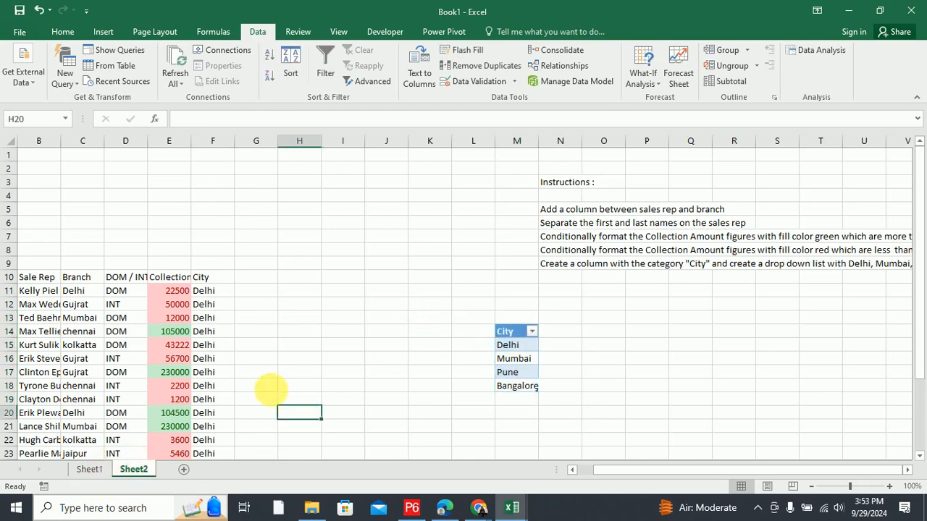
# On Sheet1, enter the heading Cities in I10 with Delhi in I11 and Mumbai in I12.
pyautogui.click(90, 470)
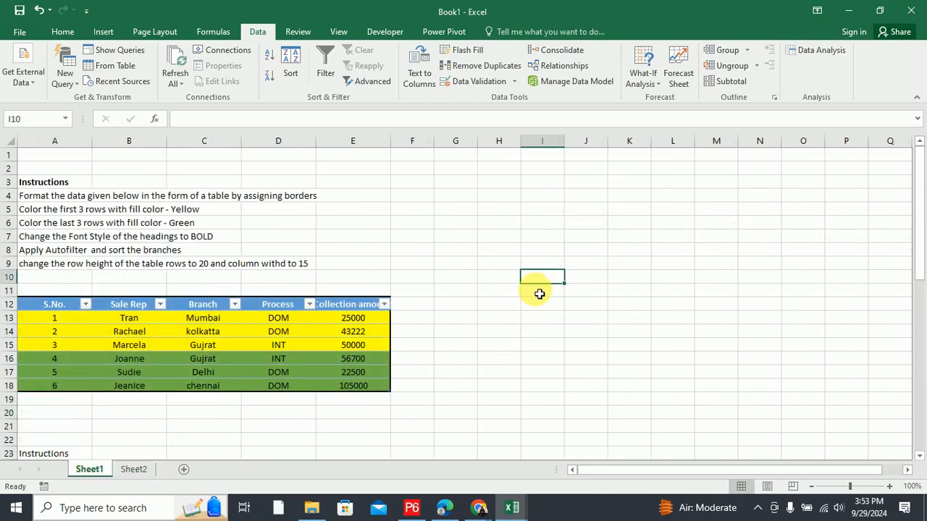
pyautogui.write('Cities')
pyautogui.press('Return')
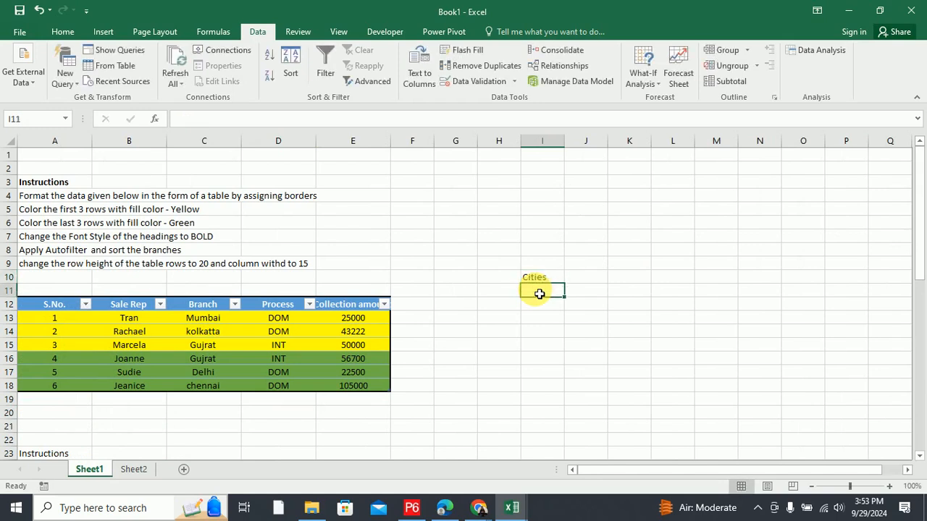
pyautogui.write('Delhi')
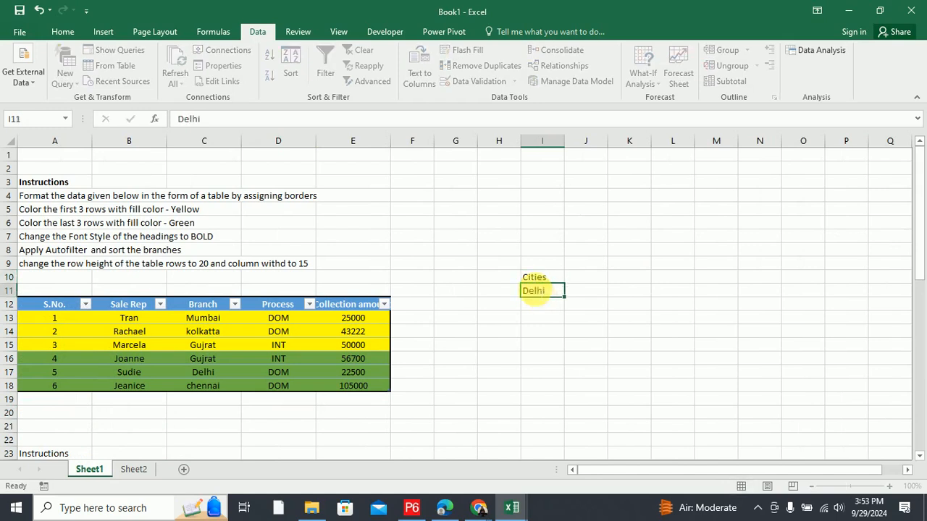
pyautogui.press('Return')
pyautogui.write('Mumbai')
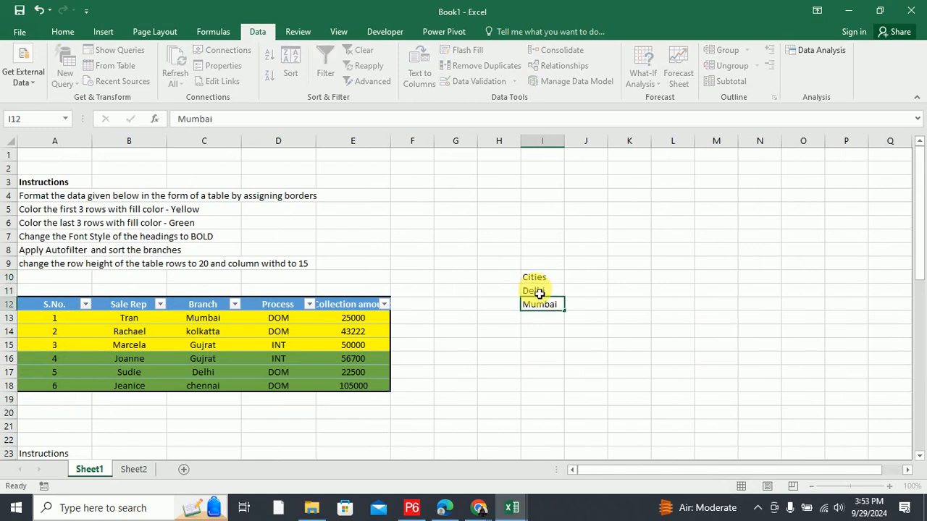
pyautogui.press('Return')
# Extend the Cities list with Pune in I13, Bangalore in I14 and Jaipur in I15.
pyautogui.write('Pune')
pyautogui.hotkey('ctrl', 'Return')
pyautogui.press('Return')
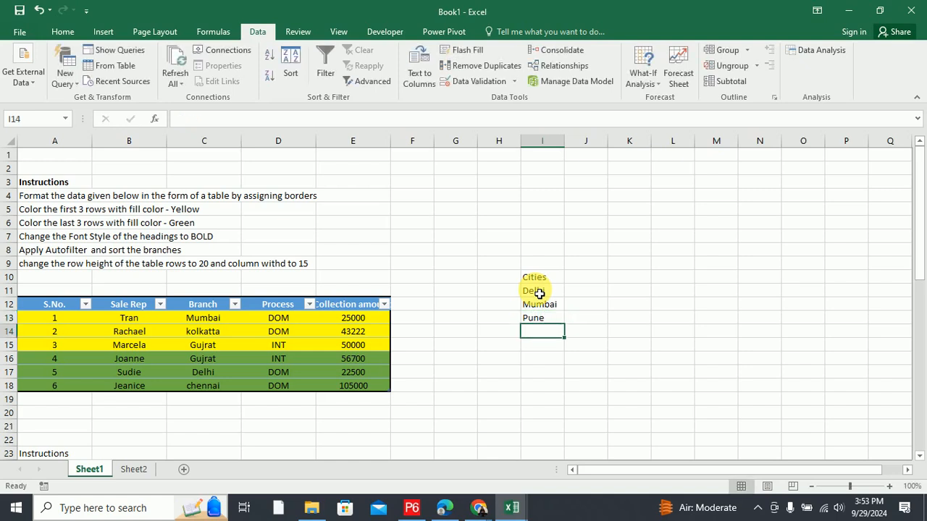
pyautogui.write('Bangalor')
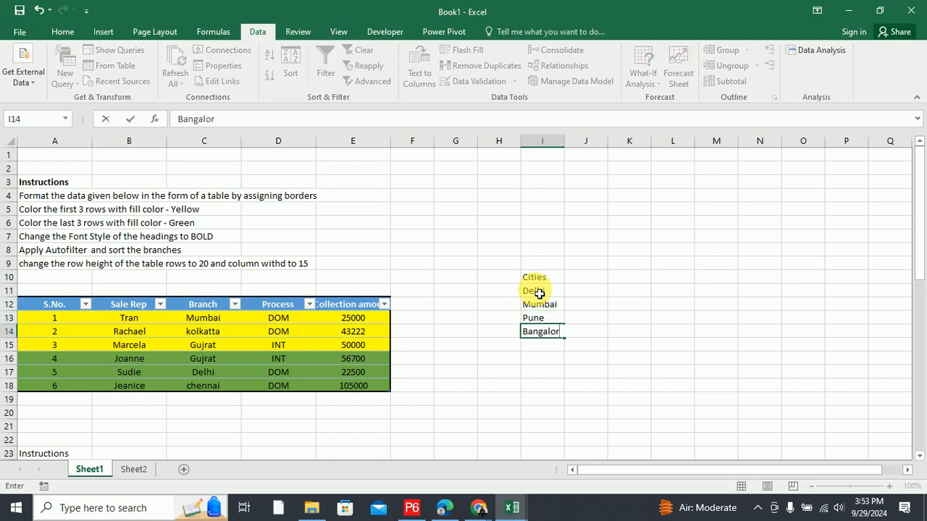
pyautogui.write('e')
pyautogui.press('Return')
pyautogui.write('Jaipur')
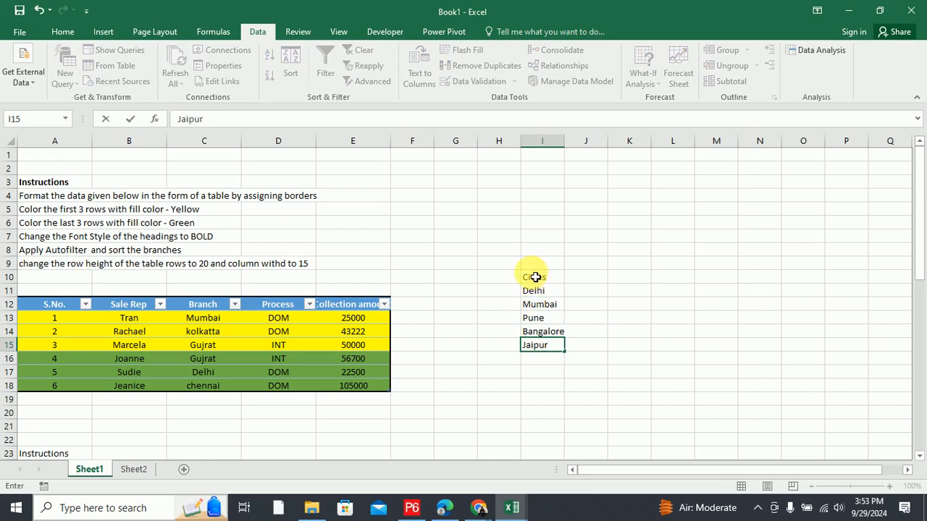
# Convert the Cities list in I10:I15 on Sheet1 into a table with headers.
pyautogui.moveTo(534, 277); pyautogui.dragTo(547, 350)
pyautogui.hotkey('ctrl', 't')
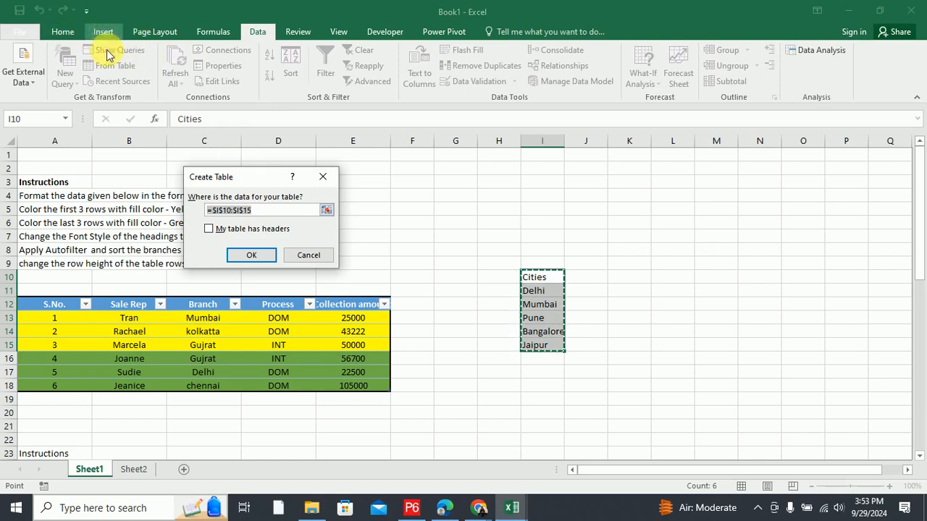
pyautogui.moveTo(255, 179); pyautogui.dragTo(316, 190)
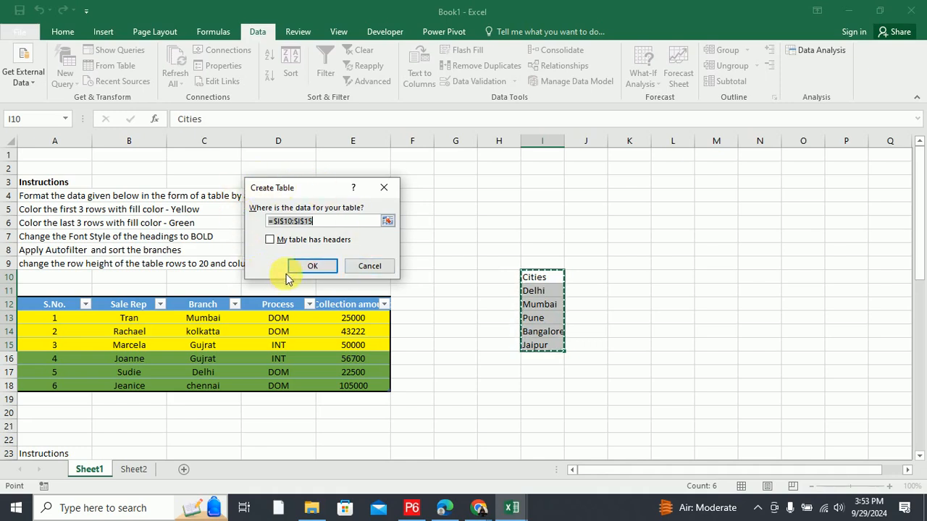
pyautogui.click(271, 240)
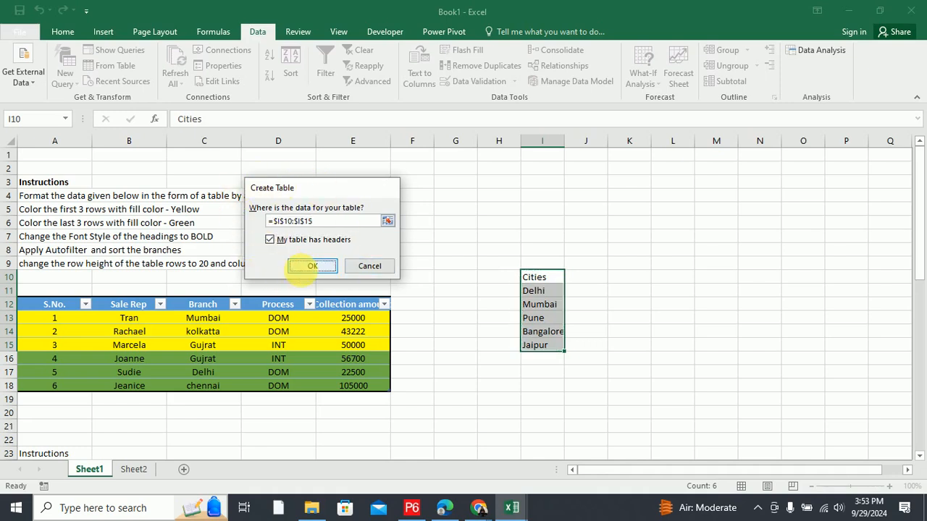
pyautogui.click(311, 267)
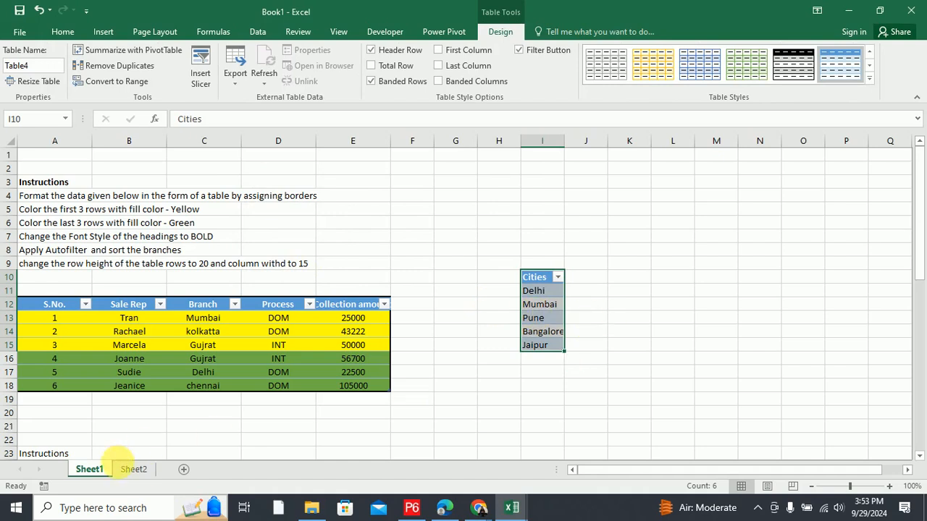
# On Sheet2, enter the heading "From another sheet" in G10.
pyautogui.click(136, 471)
pyautogui.click(269, 287)
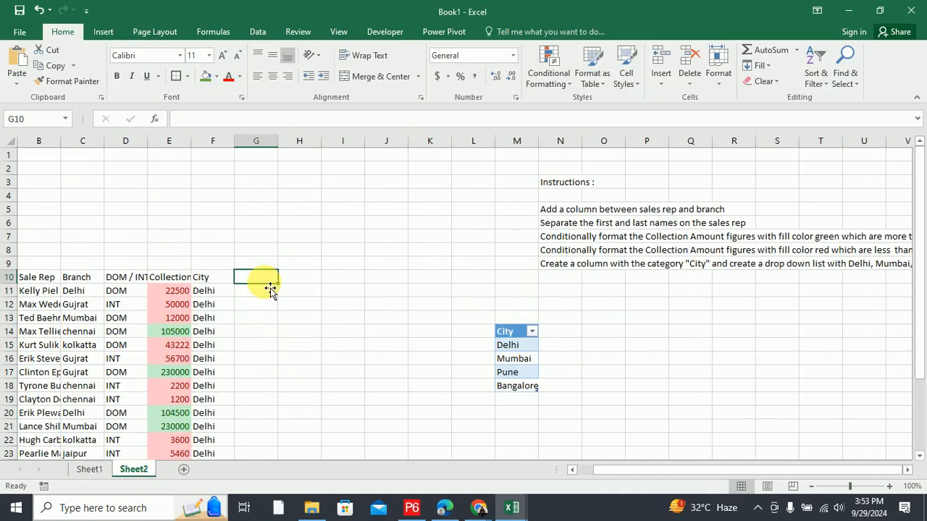
pyautogui.write('From')
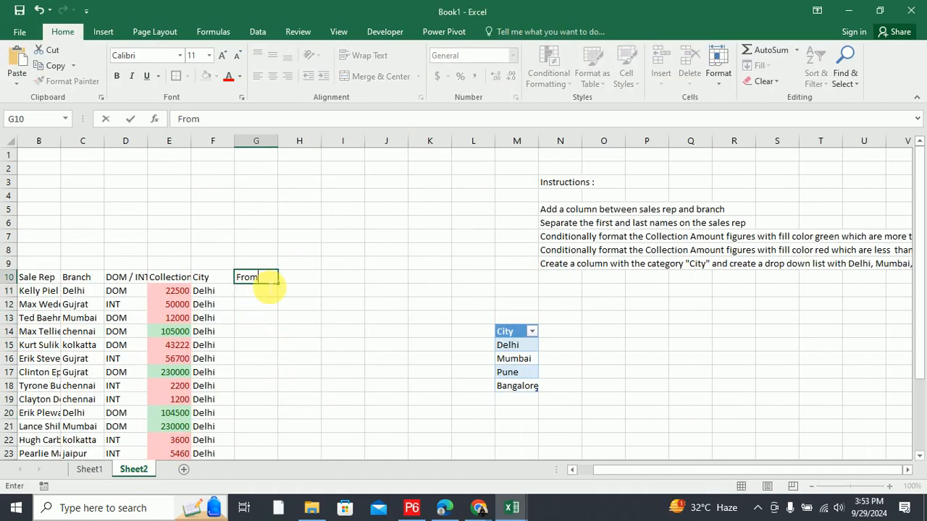
pyautogui.write(' another sheet')
pyautogui.press('Return')
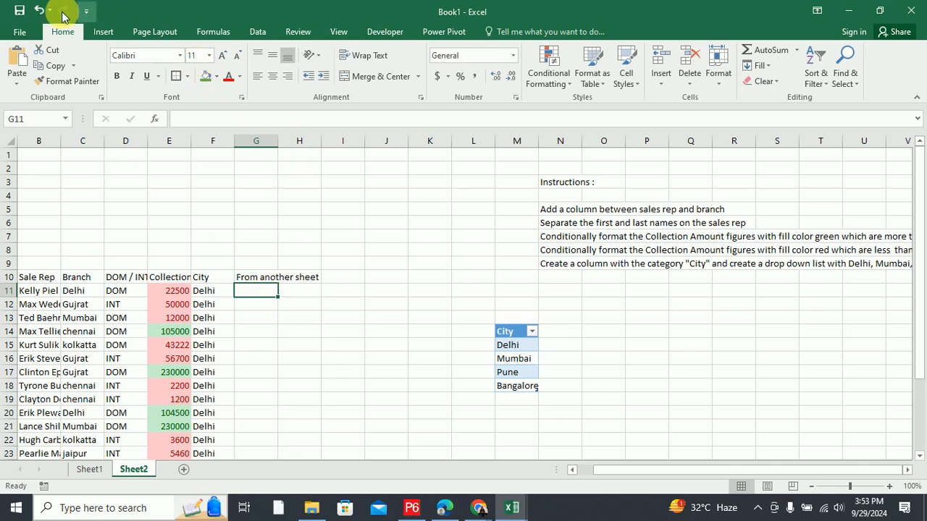
# Start a data validation rule for G11 on Sheet2 that allows a List.
pyautogui.click(257, 31)
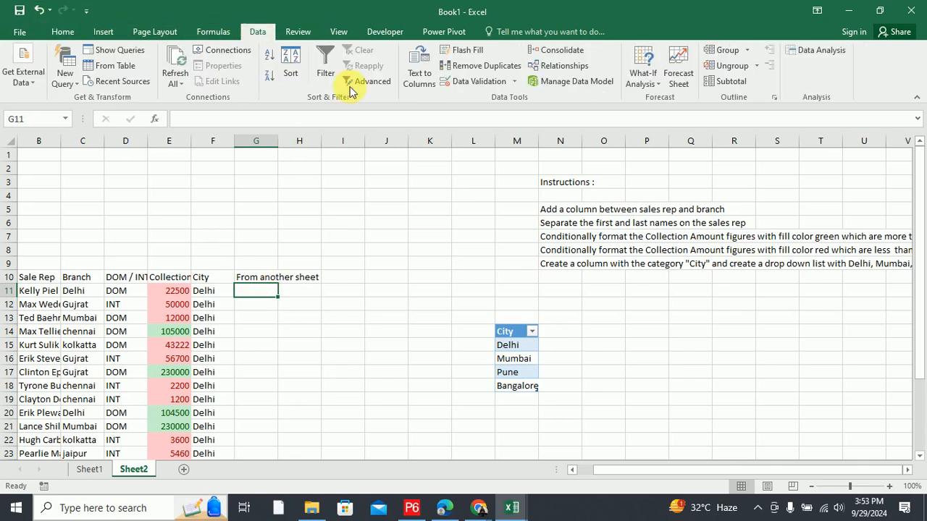
pyautogui.click(514, 82)
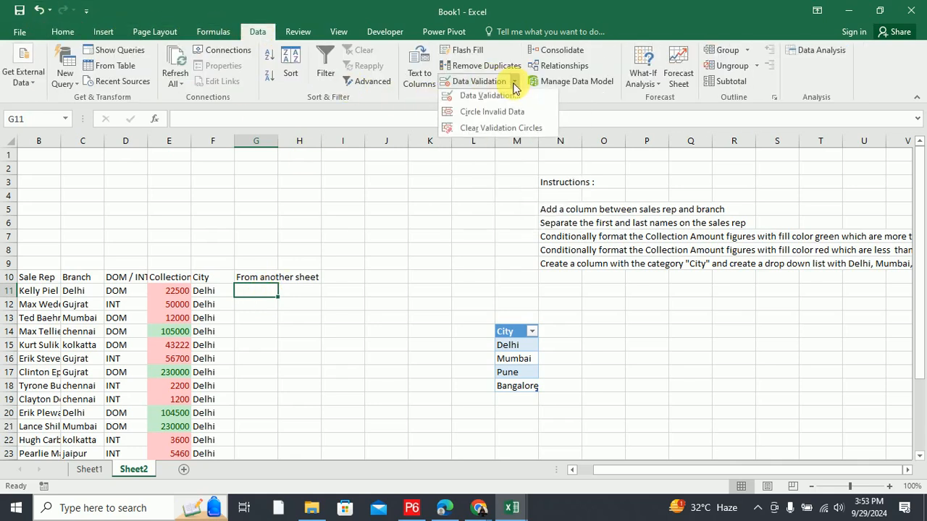
pyautogui.click(502, 102)
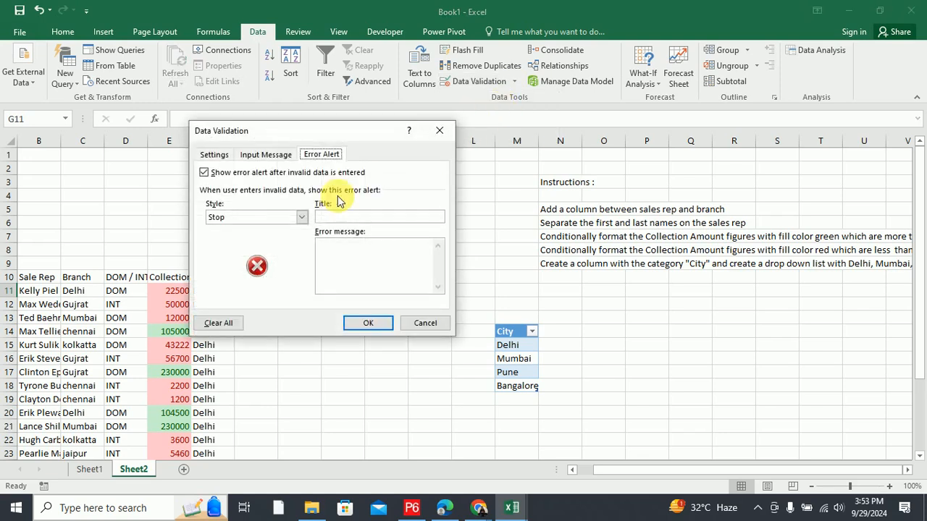
pyautogui.click(218, 156)
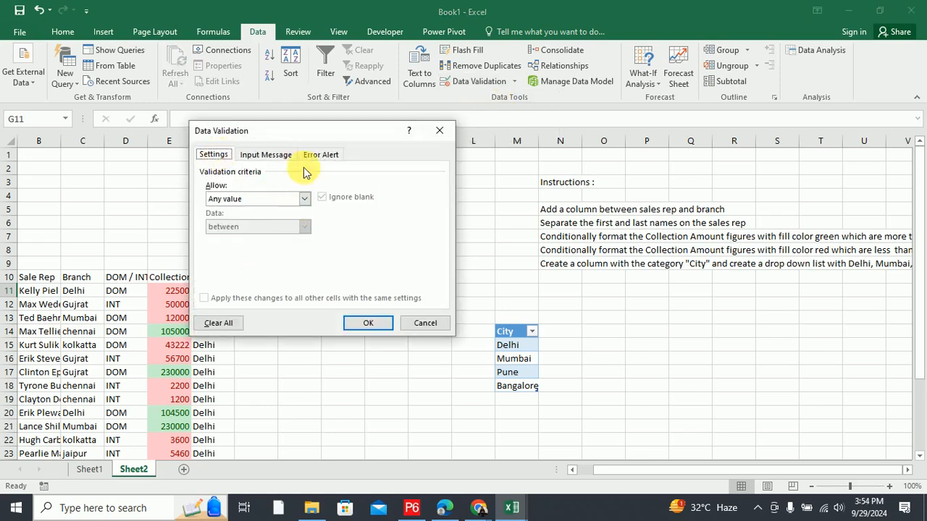
pyautogui.moveTo(306, 129); pyautogui.dragTo(484, 148)
pyautogui.click(491, 217)
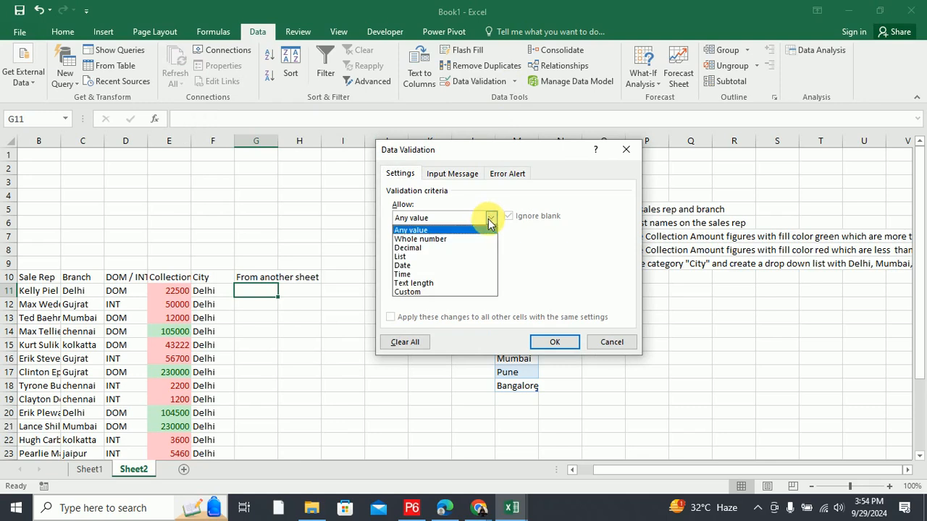
pyautogui.click(465, 253)
# Try to apply Sheet1 cells I11:I15 as the list source after switching back to Sheet2 during range selection.
pyautogui.click(569, 273)
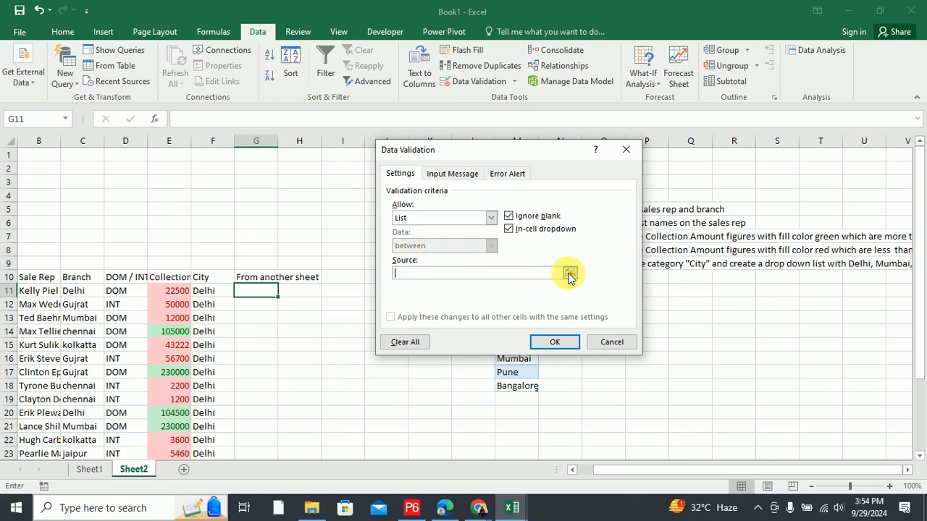
pyautogui.click(87, 469)
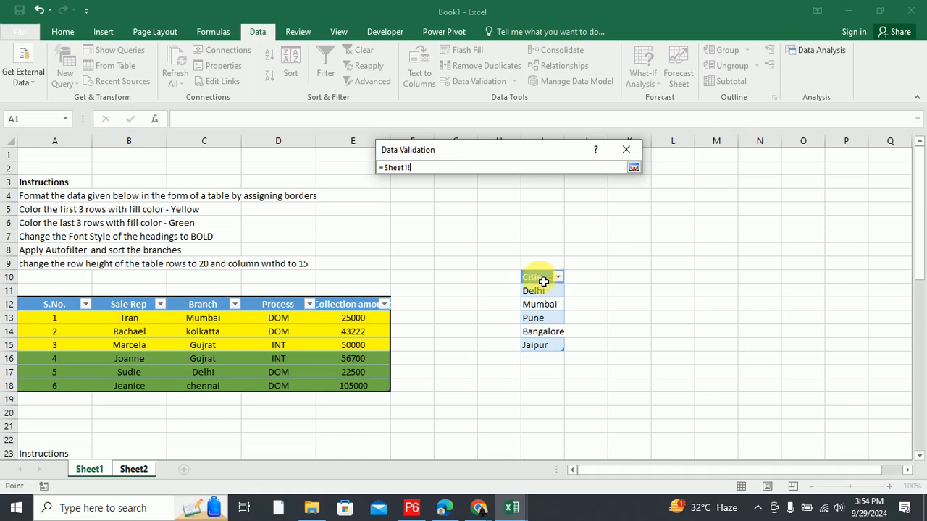
pyautogui.moveTo(539, 291); pyautogui.dragTo(545, 346)
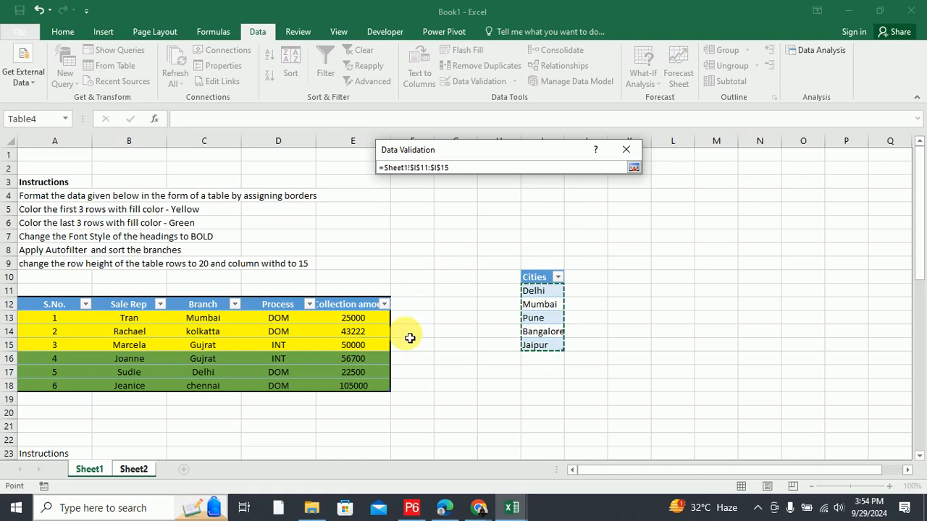
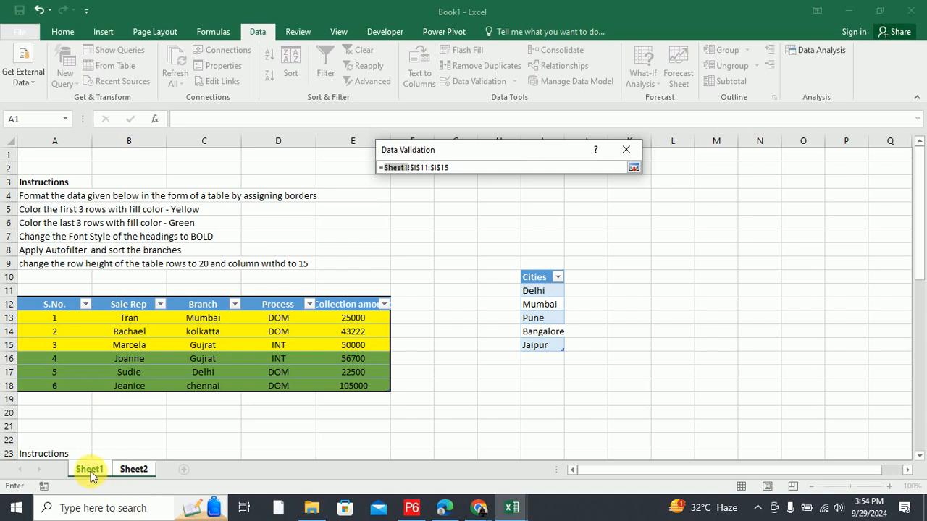
pyautogui.doubleClick(396, 167)
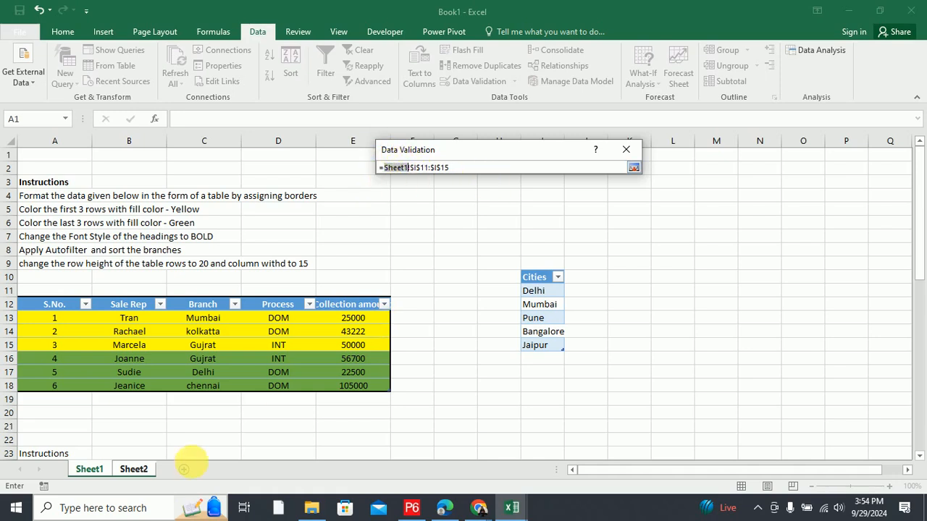
pyautogui.click(133, 469)
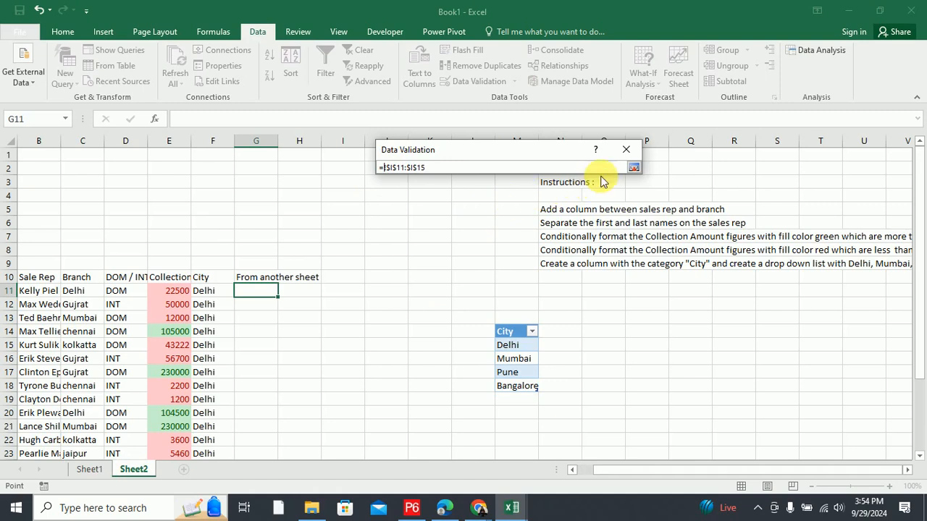
pyautogui.click(635, 167)
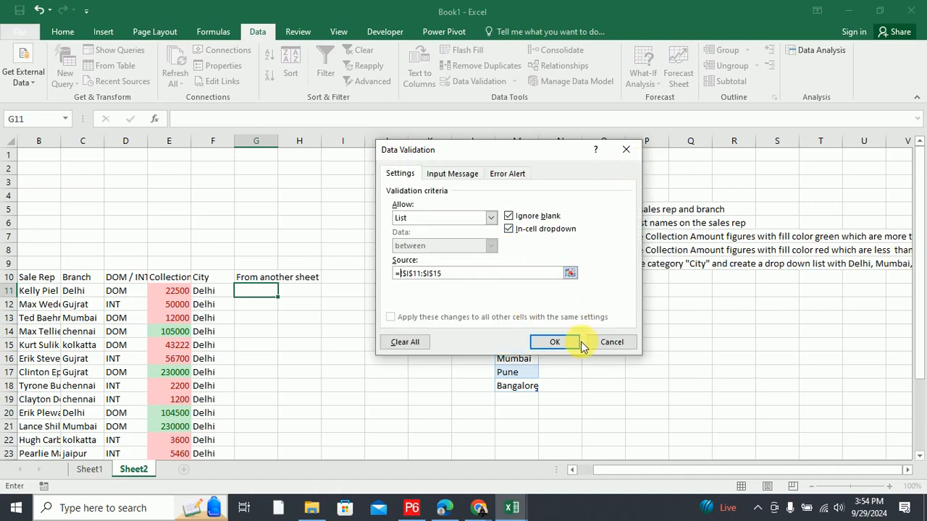
pyautogui.click(540, 343)
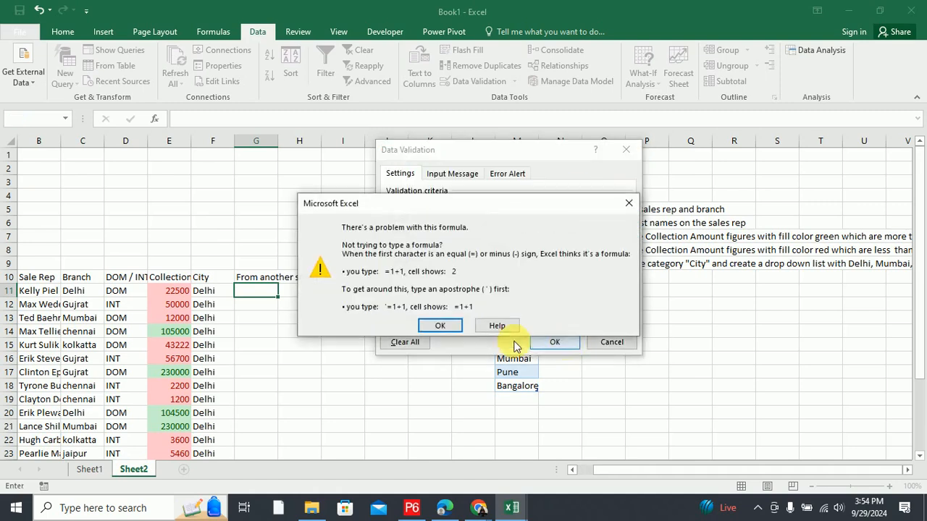
pyautogui.click(441, 326)
pyautogui.click(444, 176)
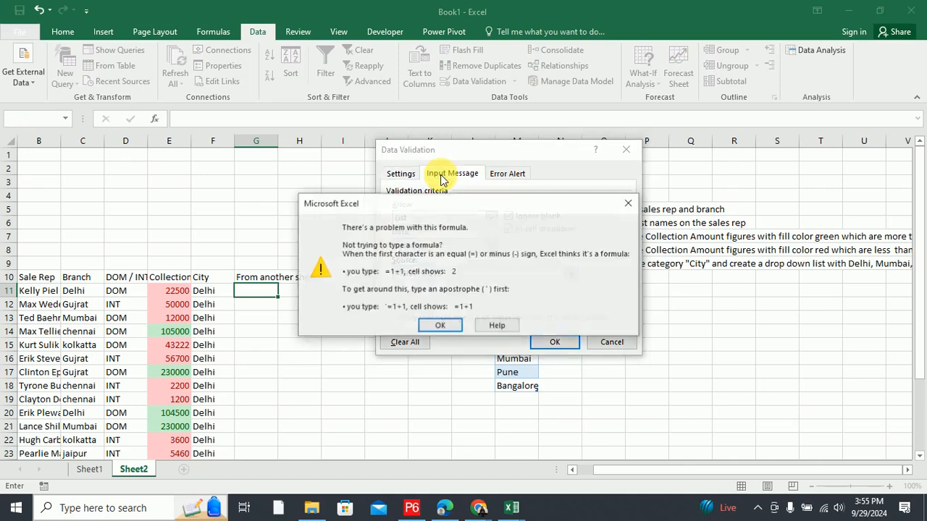
pyautogui.click(500, 329)
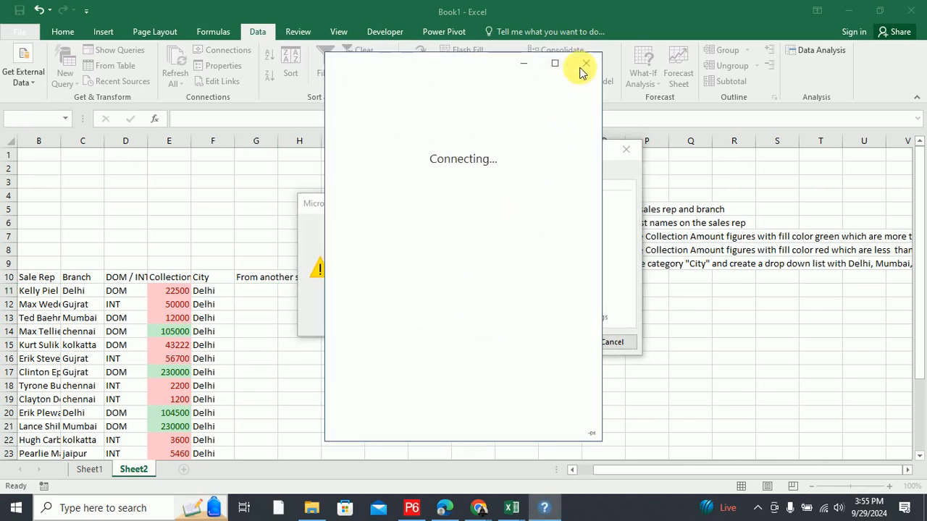
pyautogui.click(586, 63)
pyautogui.click(452, 326)
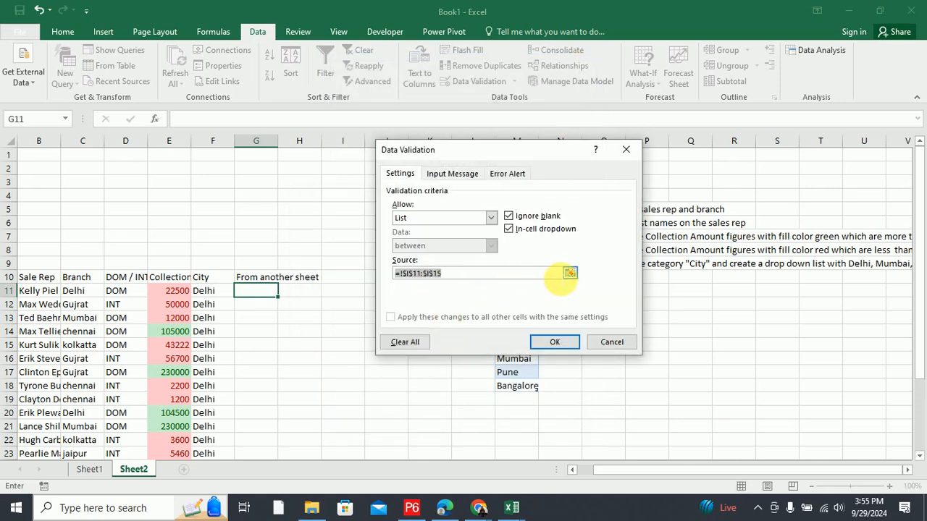
# Set the list source to =Sheet1!$I$11:$I$15 and apply the validation rule to G11.
pyautogui.click(569, 274)
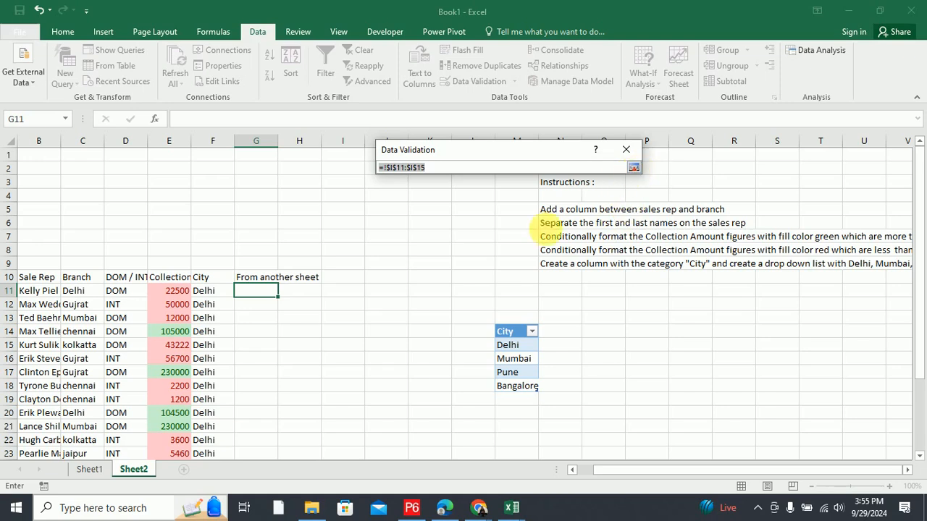
pyautogui.click(90, 470)
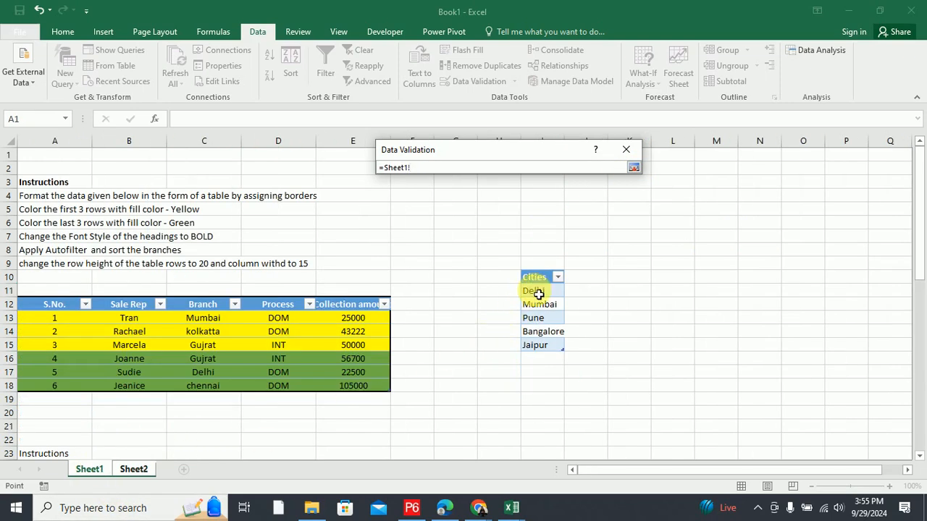
pyautogui.moveTo(539, 291); pyautogui.dragTo(552, 352)
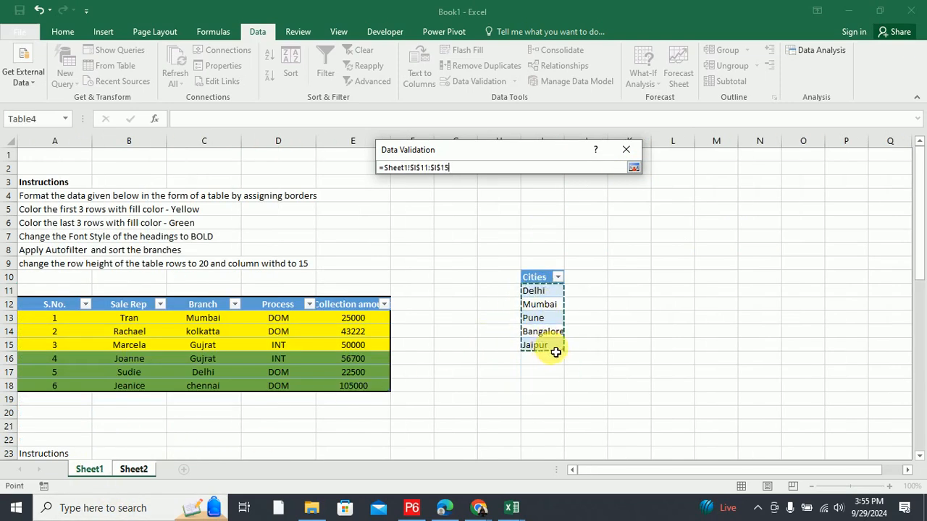
pyautogui.click(634, 167)
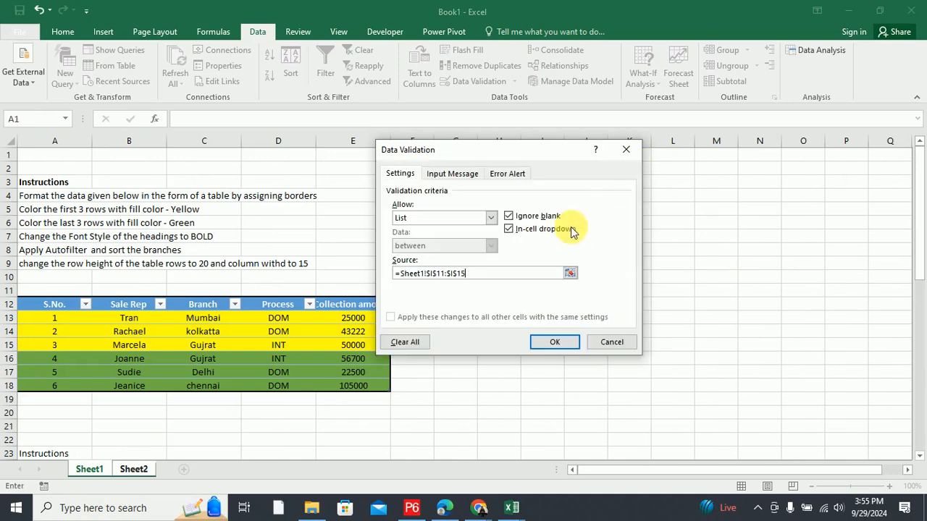
pyautogui.click(551, 341)
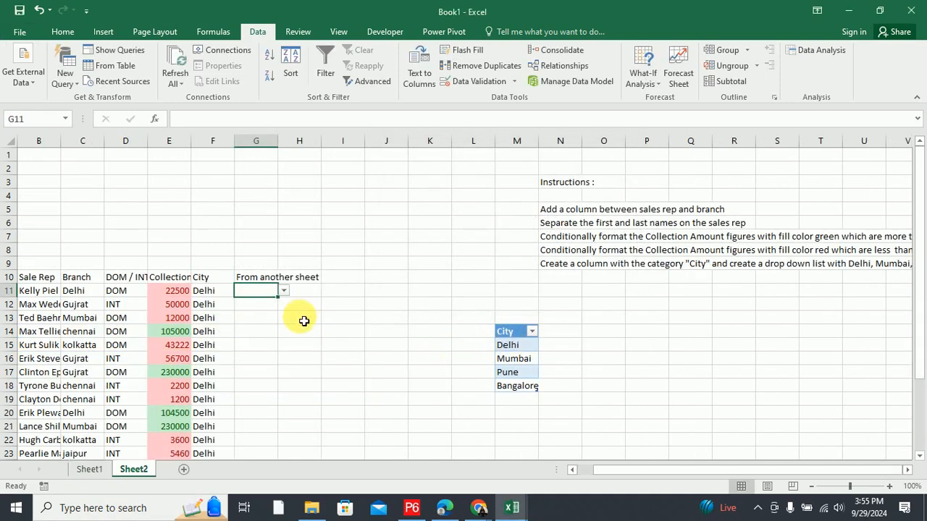
# Check the options in the G11 drop-down list against the Cities table on Sheet1.
pyautogui.click(283, 290)
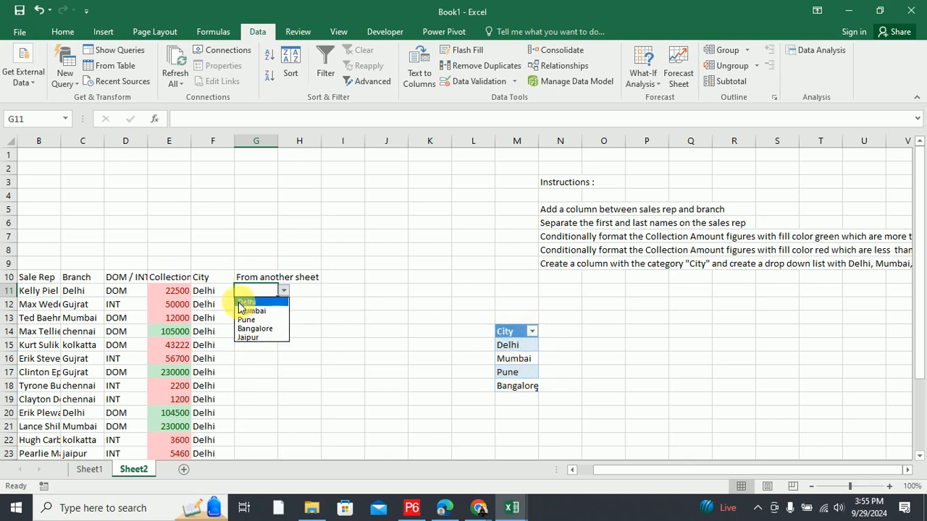
pyautogui.click(328, 355)
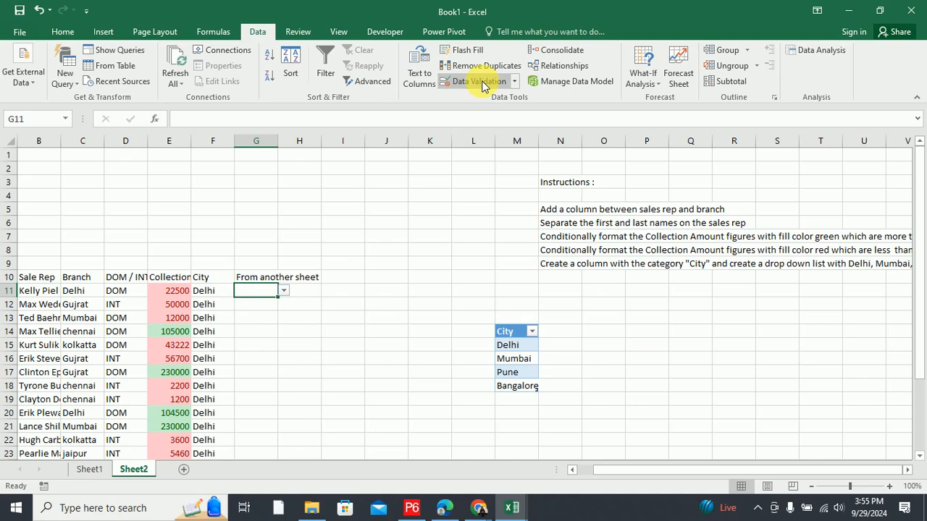
pyautogui.click(81, 469)
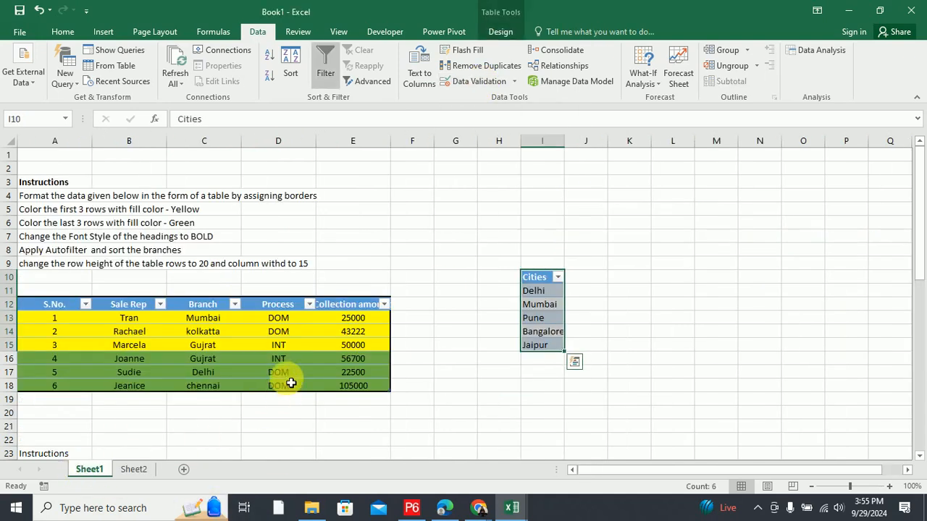
pyautogui.click(131, 472)
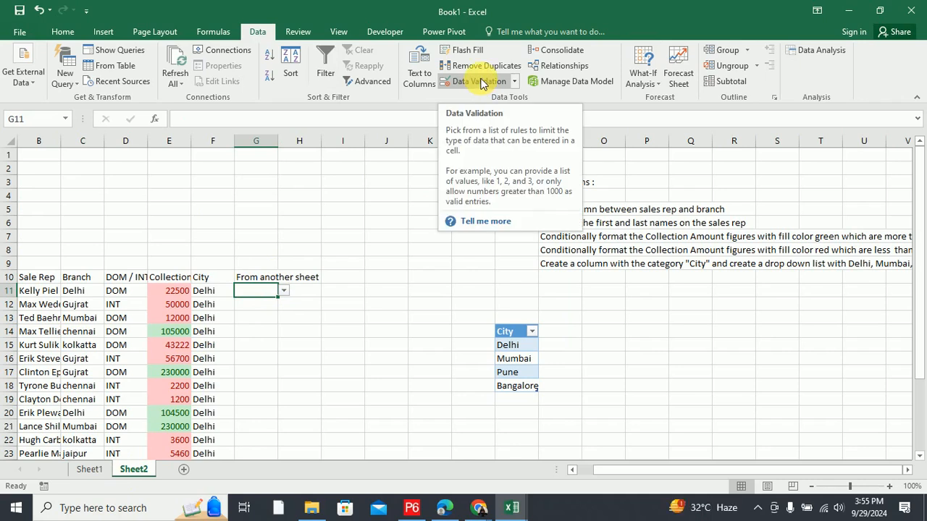
pyautogui.click(319, 345)
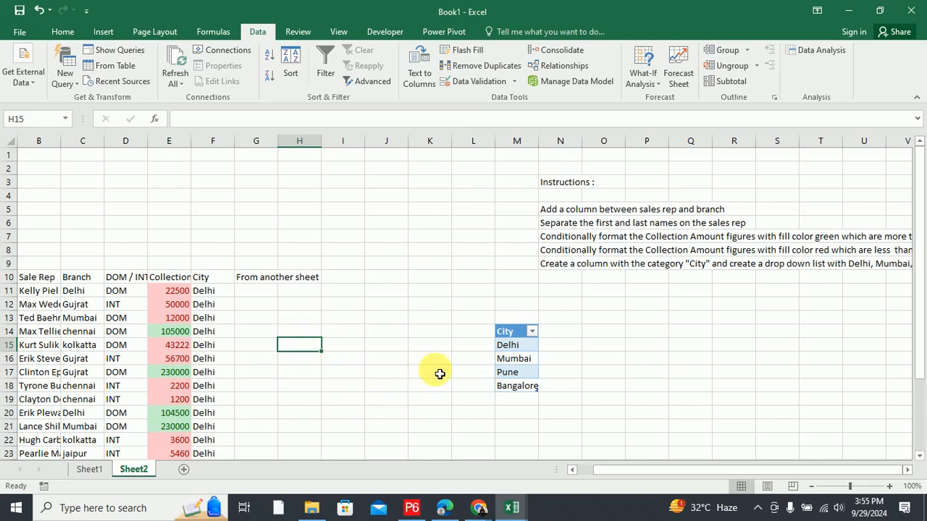
# Review the City drop-down instruction in N9 and the City column's drop-down cells F11 and F12.
pyautogui.click(561, 269)
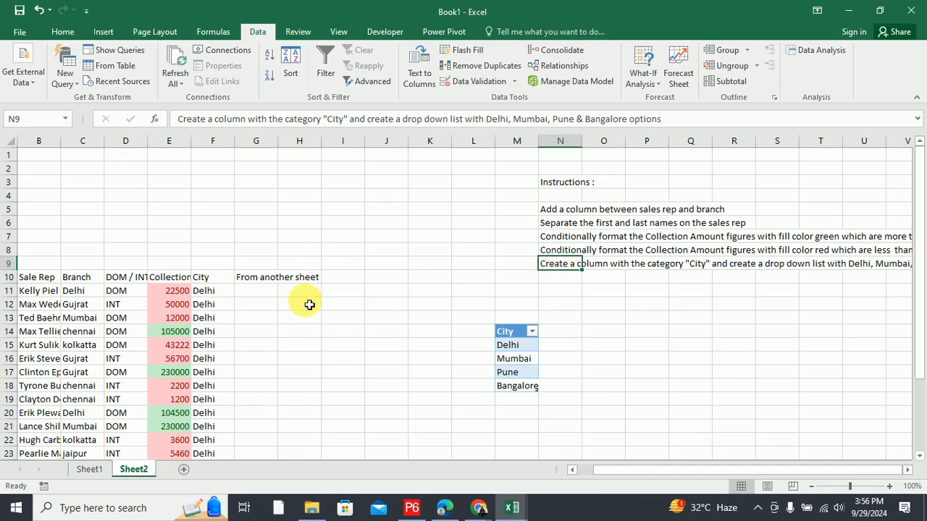
pyautogui.scroll(-4, 309, 305)
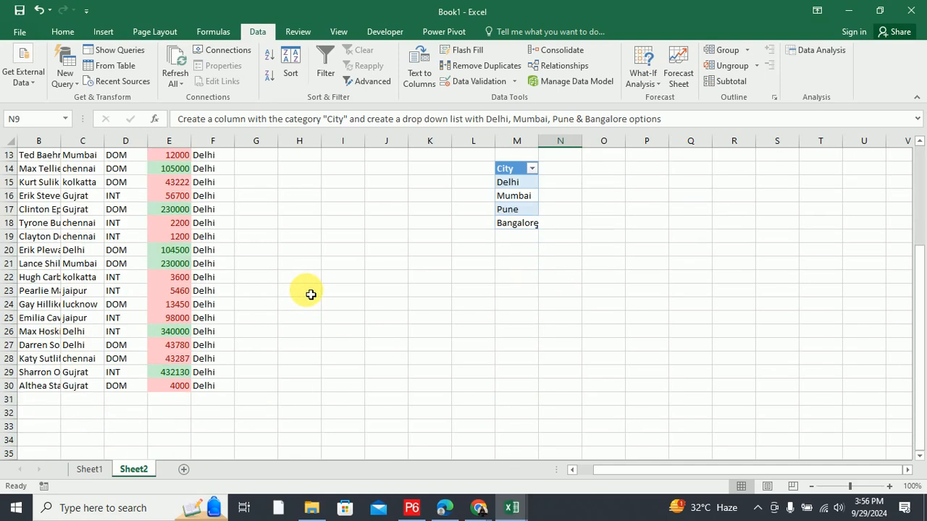
pyautogui.scroll(4, 310, 294)
pyautogui.click(212, 293)
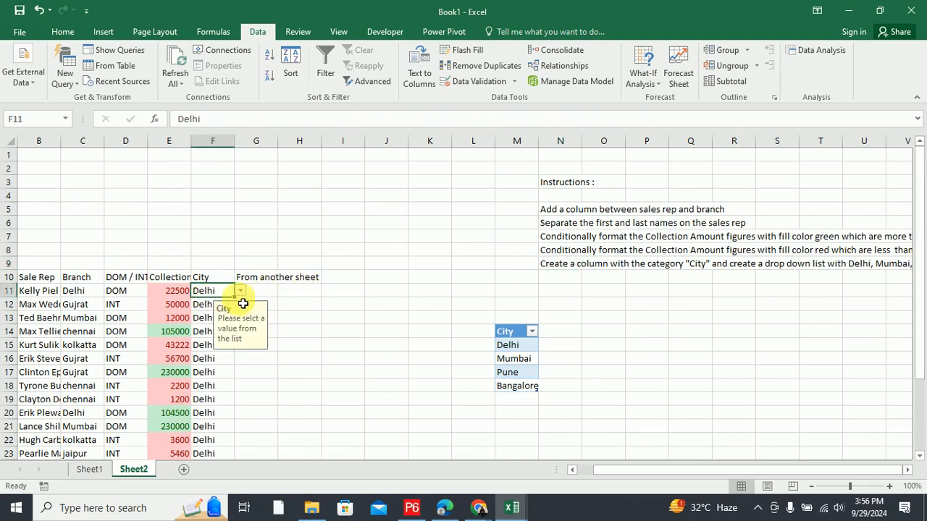
pyautogui.click(233, 308)
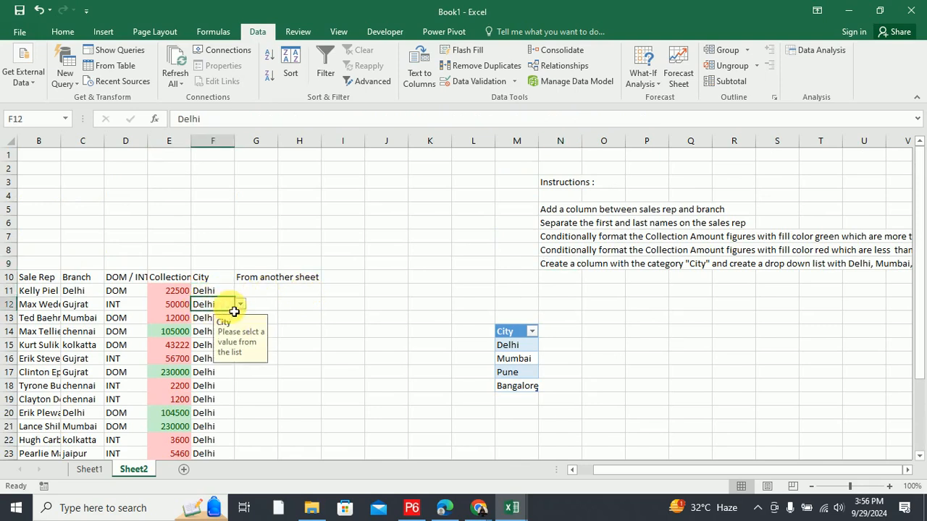
# Fill the drop-down list validation from cell G11 down the "From another sheet" column to row 30.
pyautogui.click(241, 306)
pyautogui.click(276, 295)
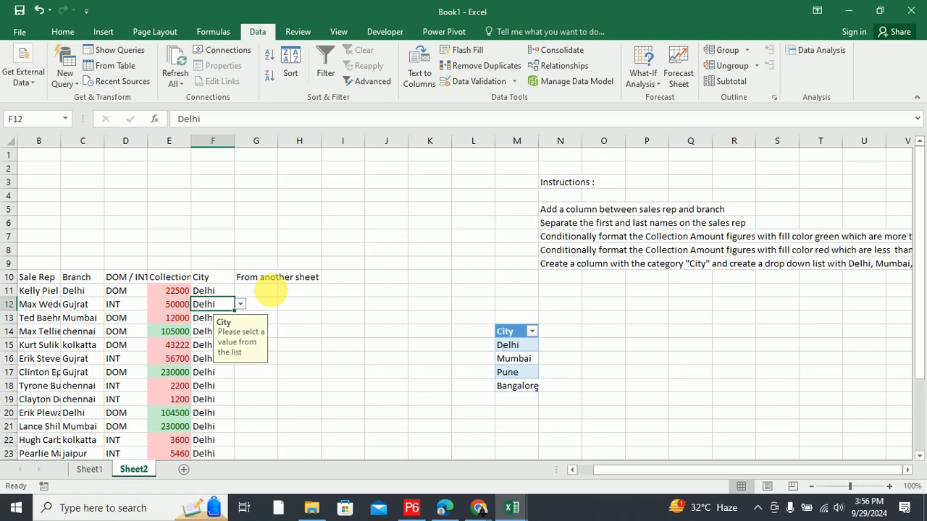
pyautogui.click(275, 294)
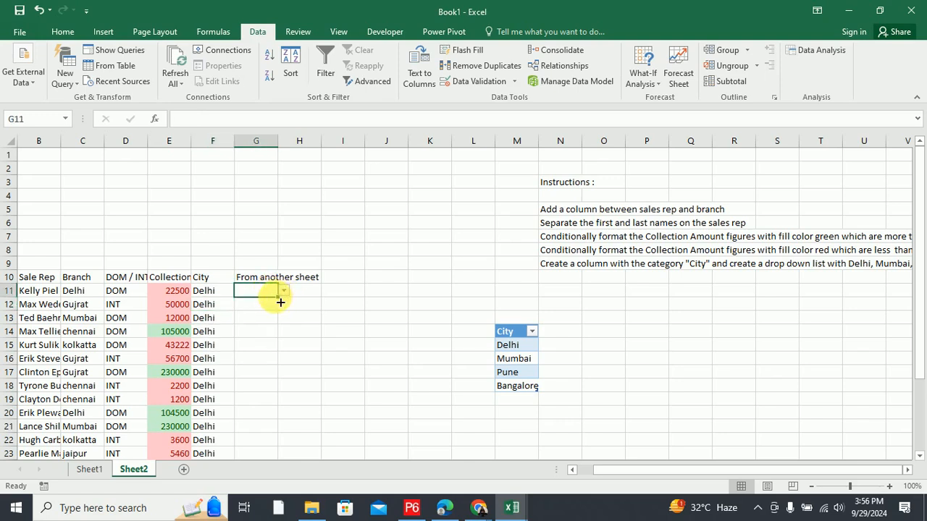
pyautogui.moveTo(279, 297); pyautogui.dragTo(263, 451)
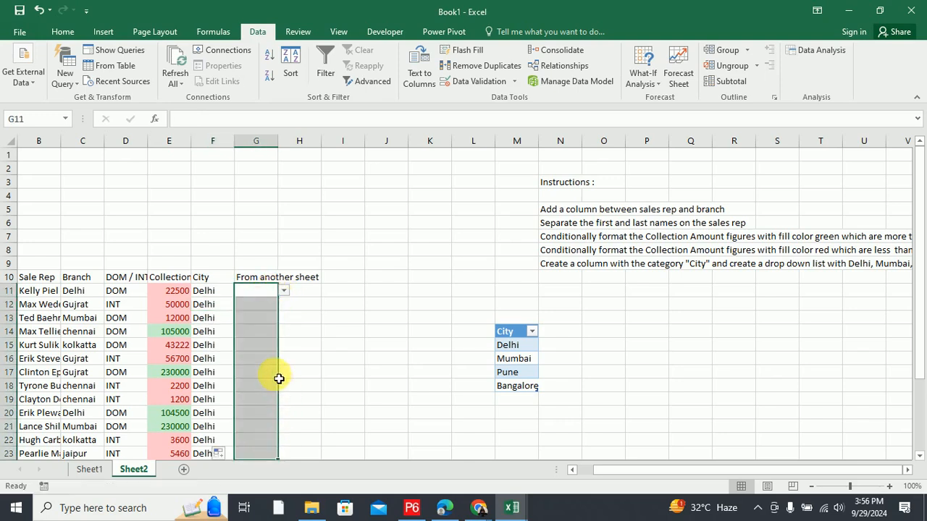
pyautogui.click(272, 347)
pyautogui.click(266, 293)
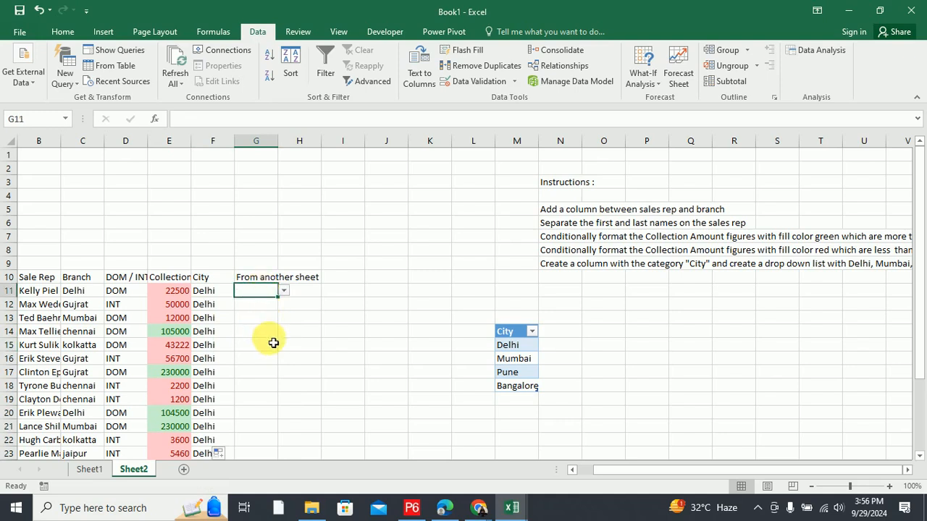
pyautogui.click(266, 384)
pyautogui.scroll(-3, 271, 382)
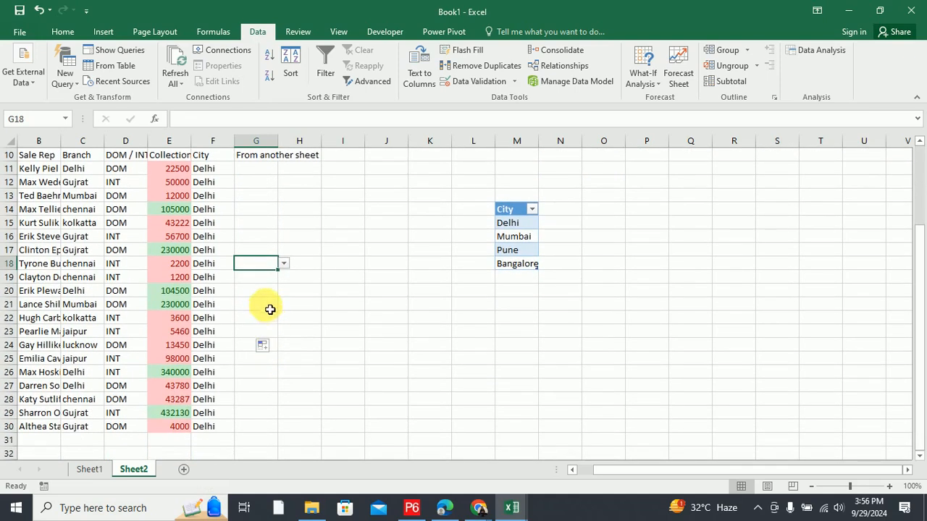
pyautogui.moveTo(278, 270); pyautogui.dragTo(265, 430)
pyautogui.click(327, 399)
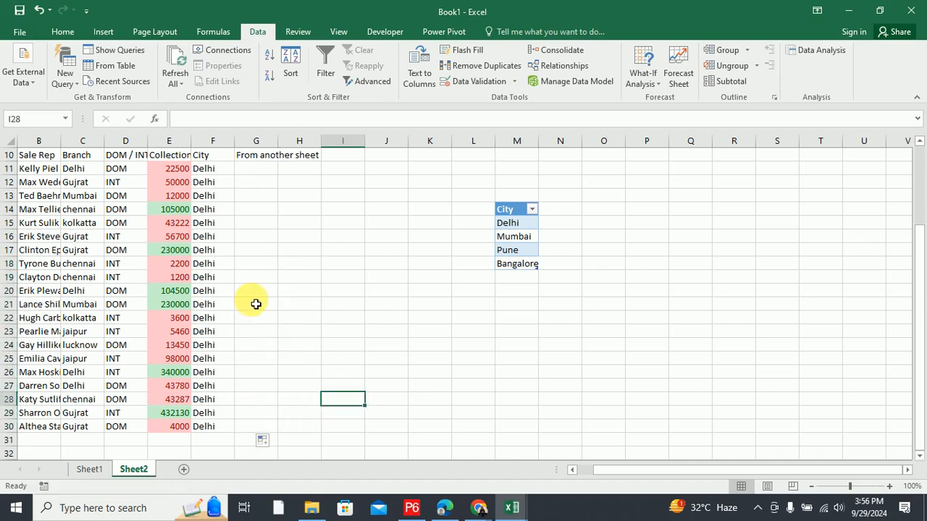
# Try to enter Chennai in cell G21, discard the entry, and check the cell's drop-down list of allowed cities.
pyautogui.click(256, 305)
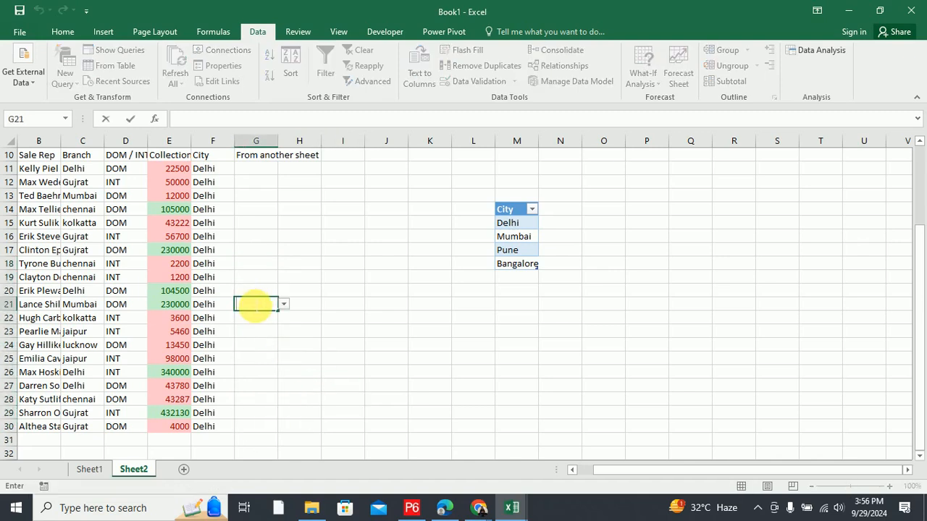
pyautogui.write('Chennai')
pyautogui.press('Return')
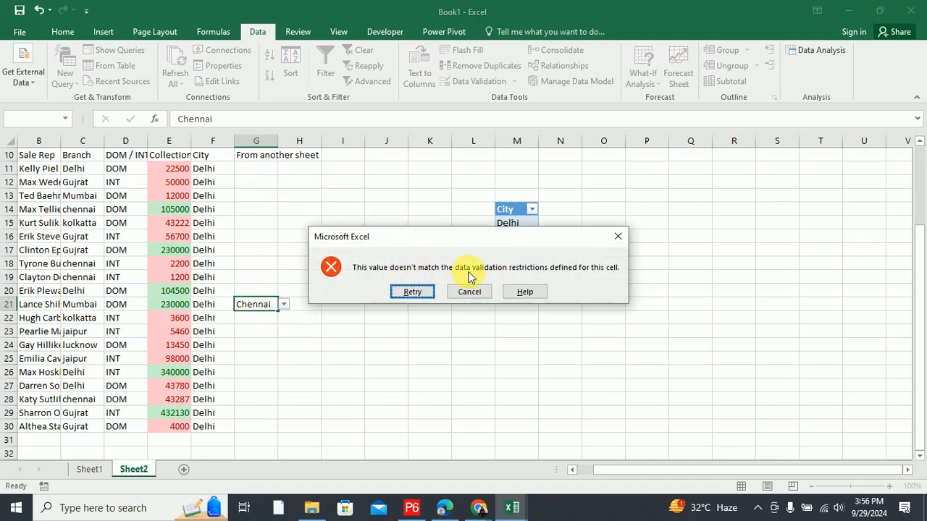
pyautogui.click(469, 292)
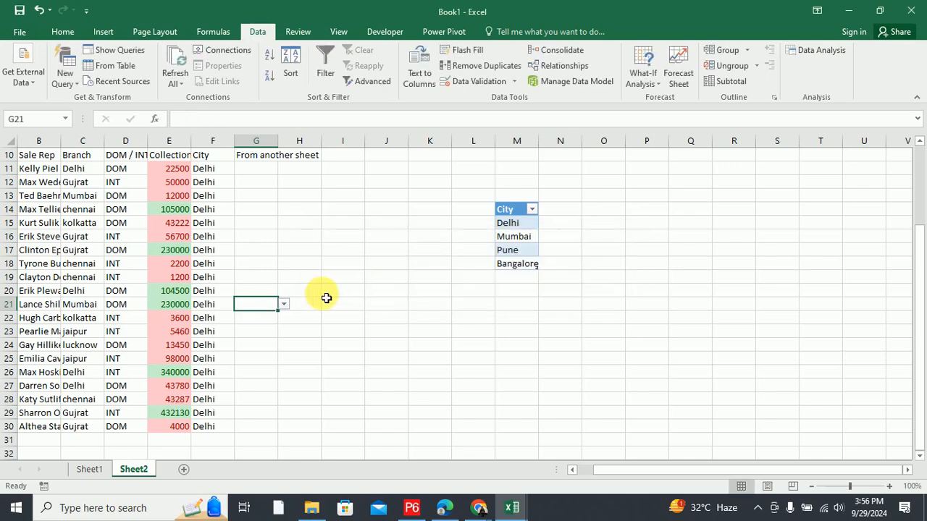
pyautogui.click(284, 305)
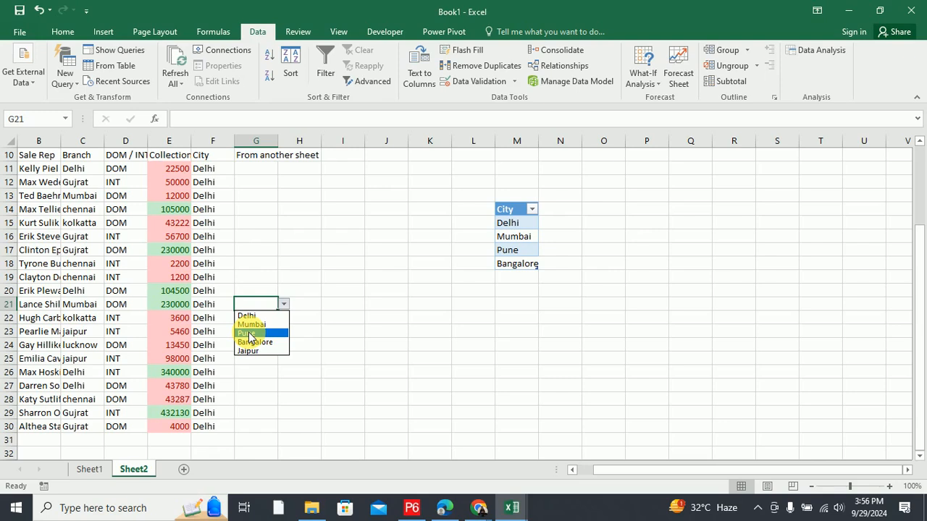
pyautogui.press('Escape')
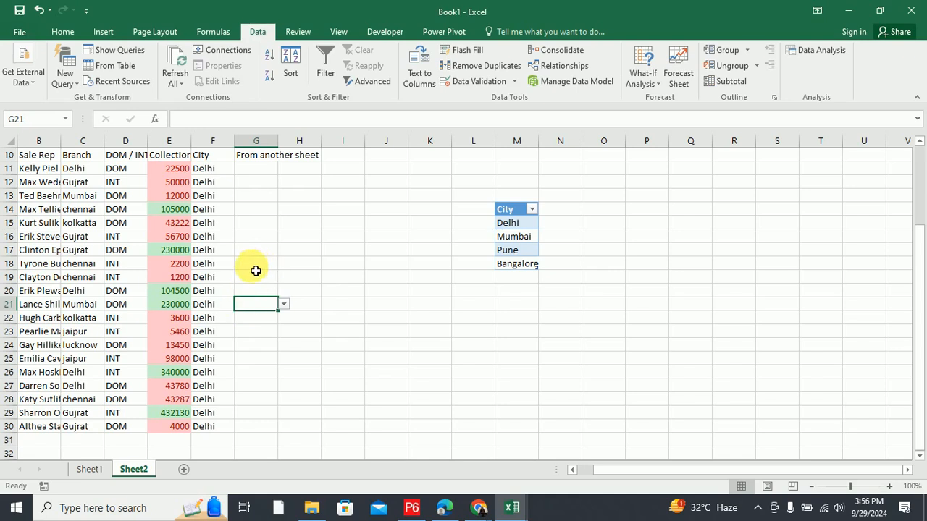
# Enter the misspelled city "Delhii" in cell H19, outside the validated column.
pyautogui.click(299, 285)
pyautogui.write('Delhii')
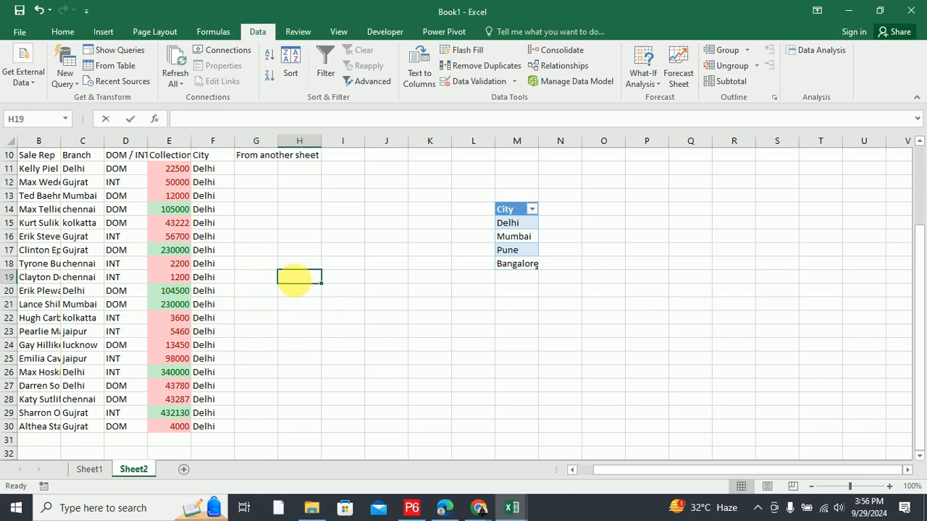
pyautogui.press('Return')
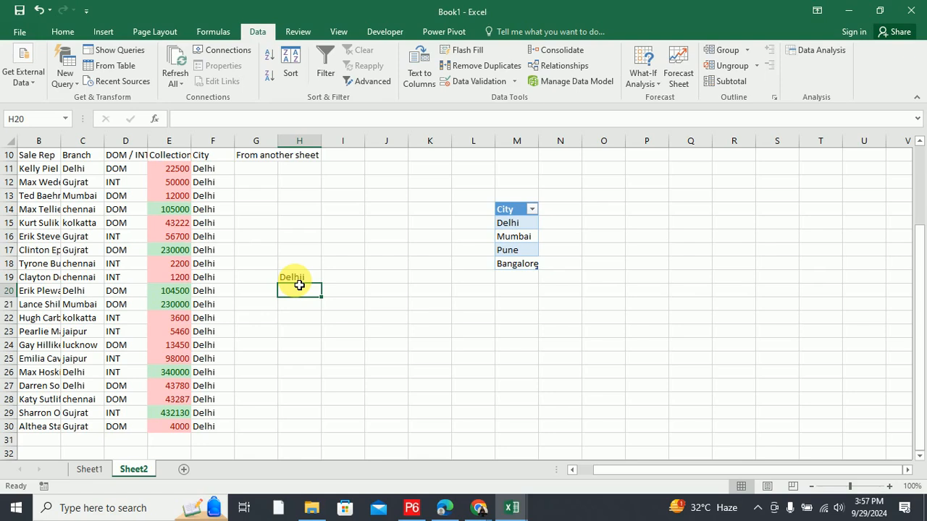
# Examine the city choices in cell G18 and its data validation settings, keeping List as the allowed type.
pyautogui.click(264, 266)
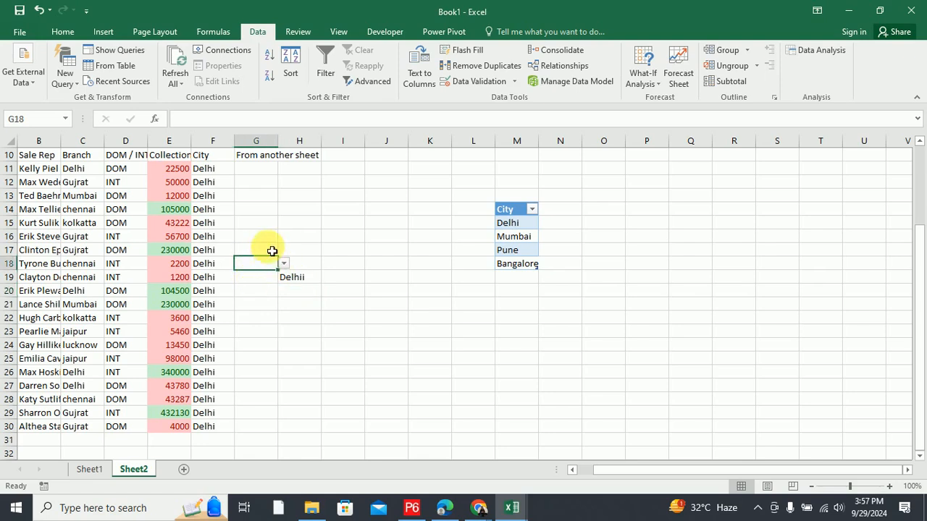
pyautogui.click(284, 264)
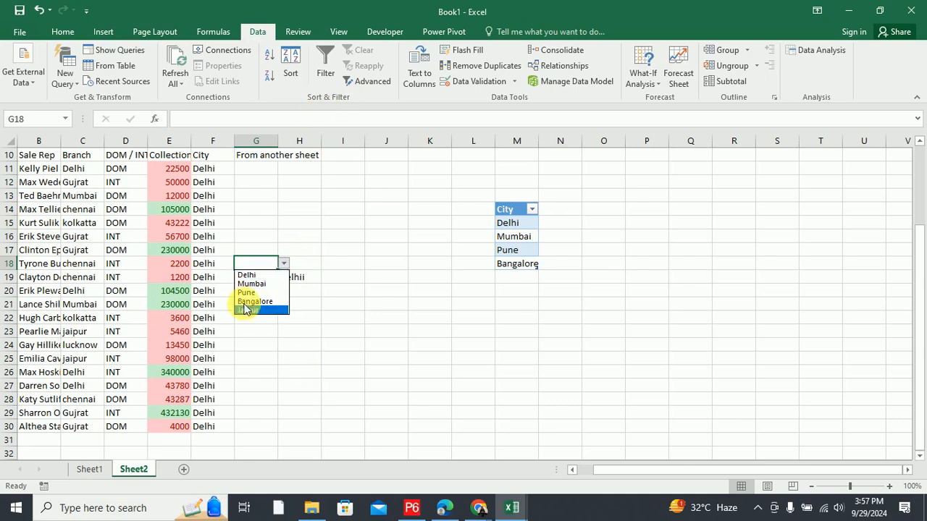
pyautogui.click(510, 84)
pyautogui.click(513, 83)
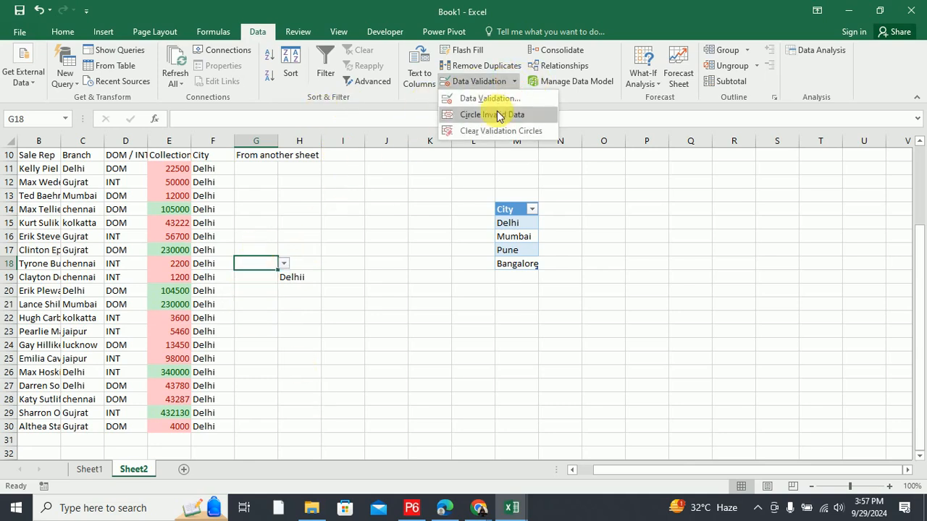
pyautogui.click(481, 95)
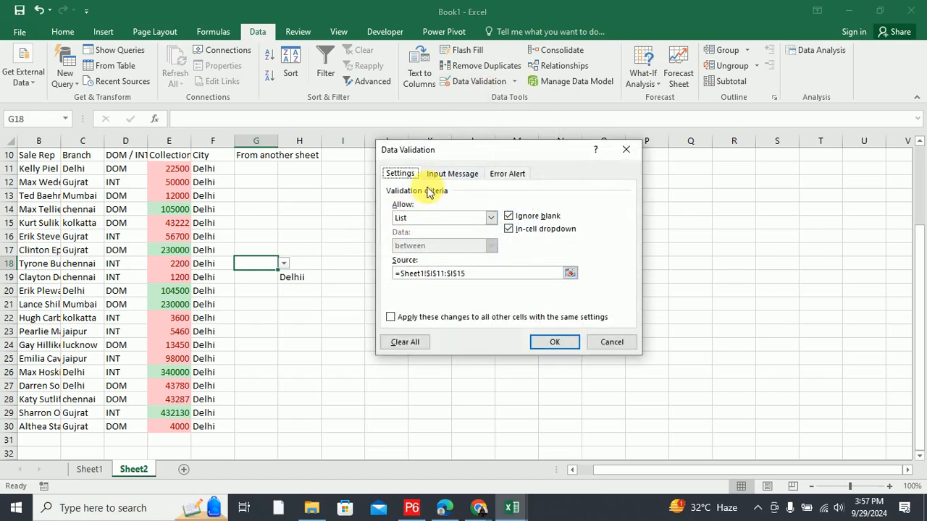
pyautogui.click(490, 217)
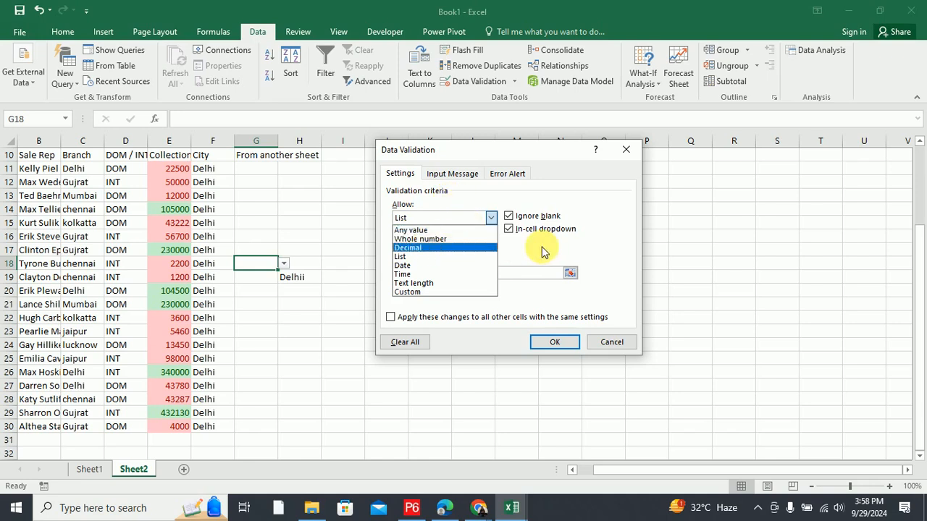
pyautogui.click(405, 257)
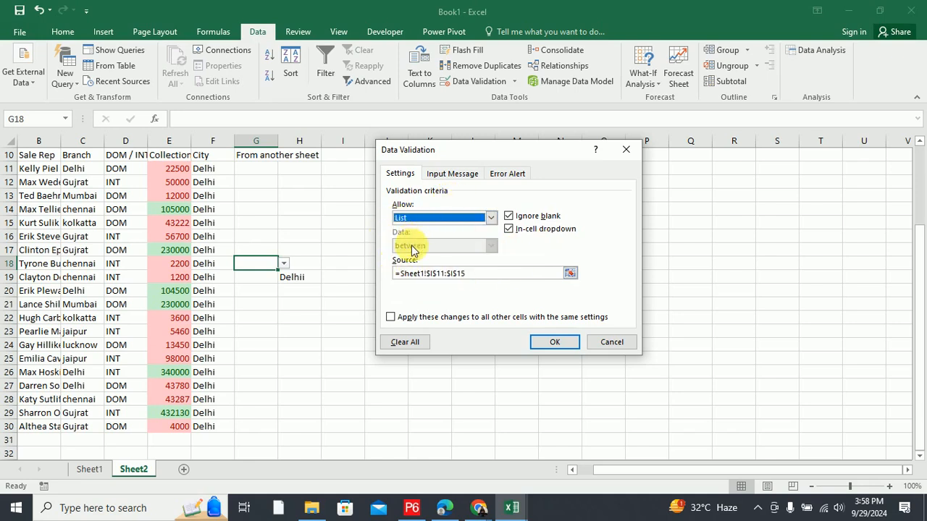
# Try the Any value, Whole number and Custom validation types for cell G18, and close the settings without applying them.
pyautogui.click(492, 219)
pyautogui.click(439, 230)
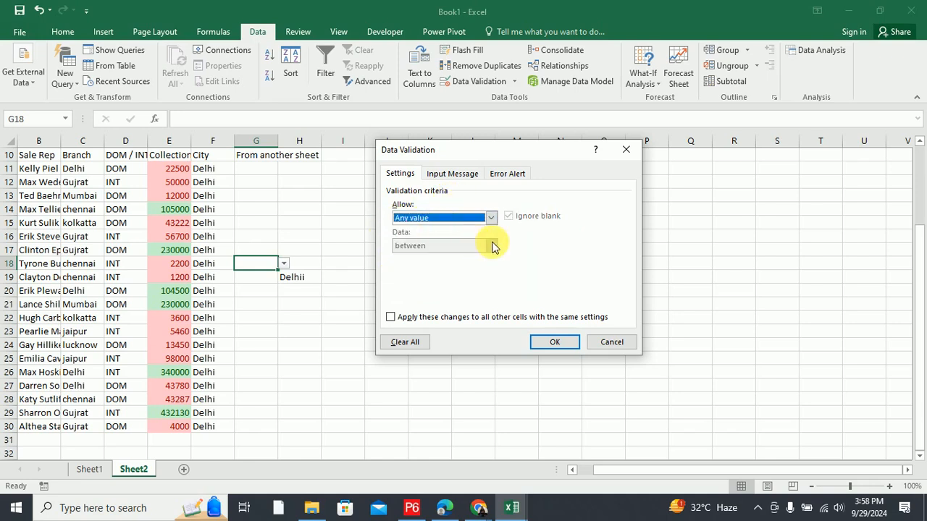
pyautogui.click(491, 217)
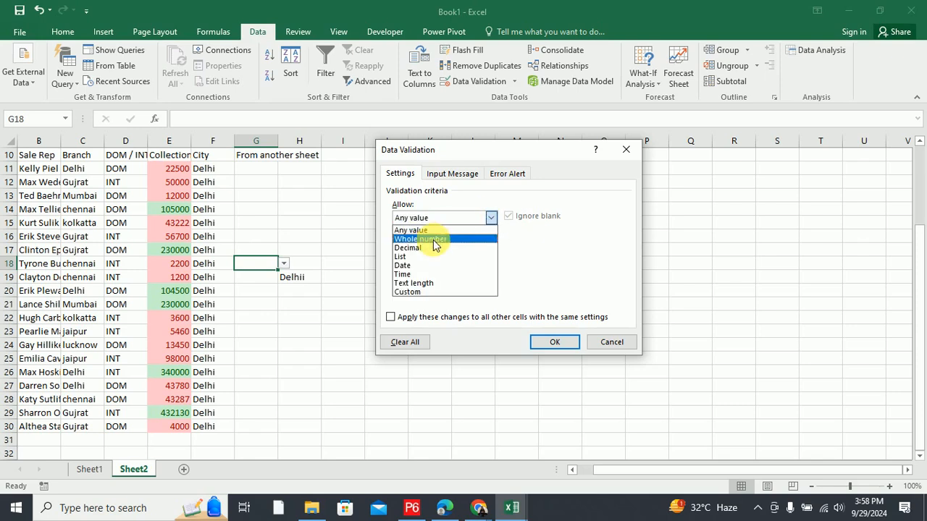
pyautogui.click(439, 240)
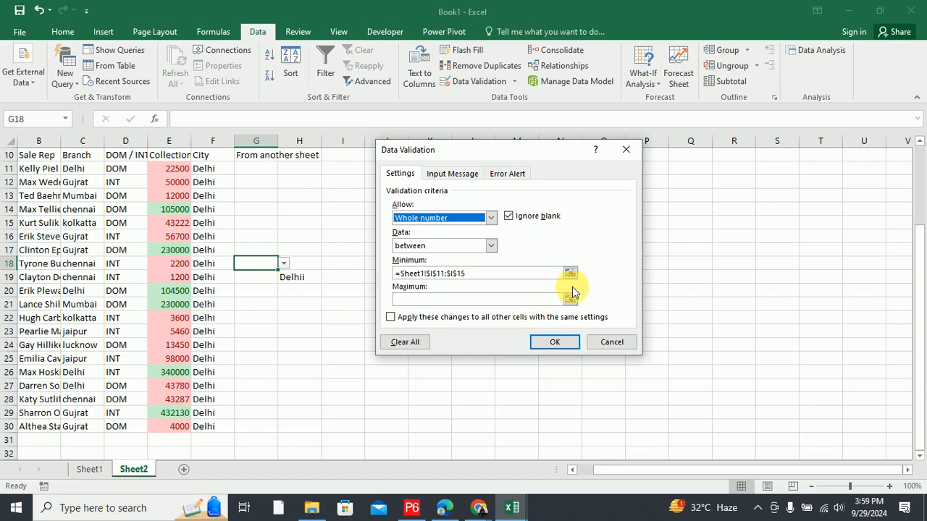
pyautogui.click(489, 218)
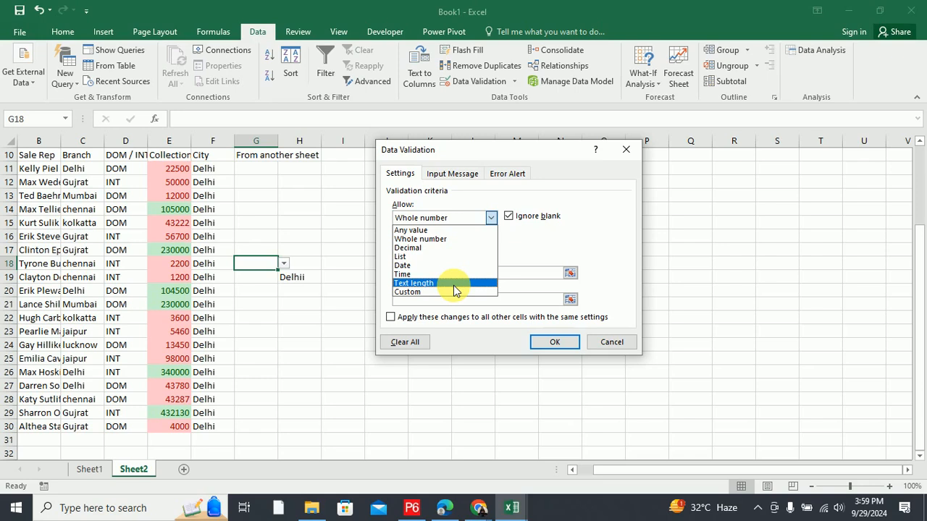
pyautogui.click(456, 273)
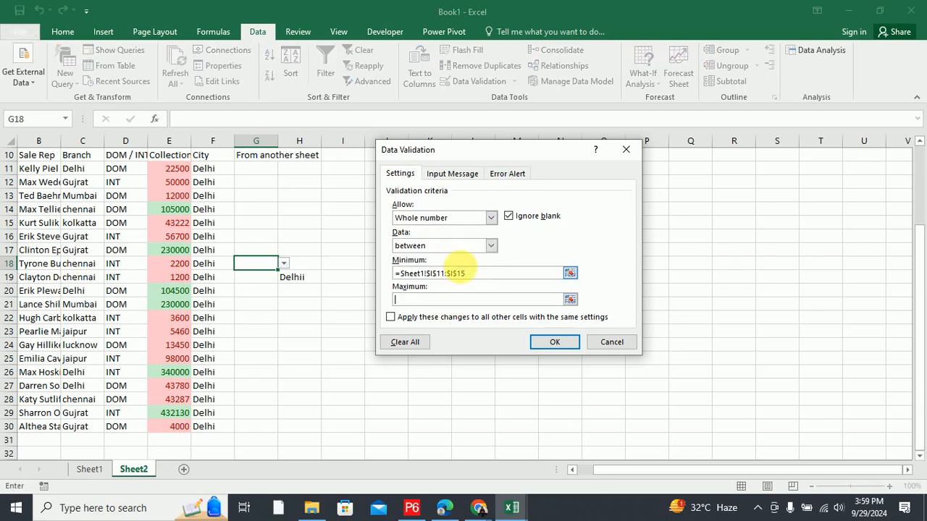
pyautogui.click(491, 218)
pyautogui.click(436, 297)
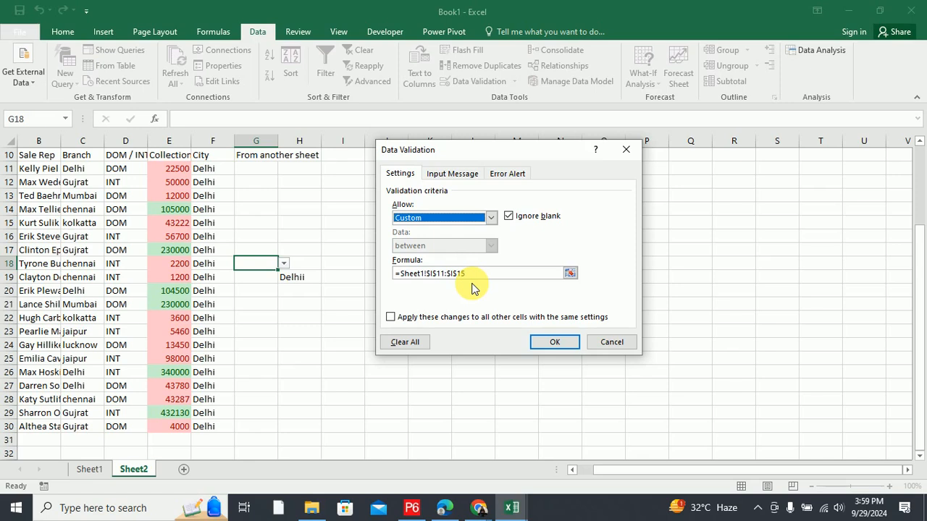
pyautogui.click(635, 154)
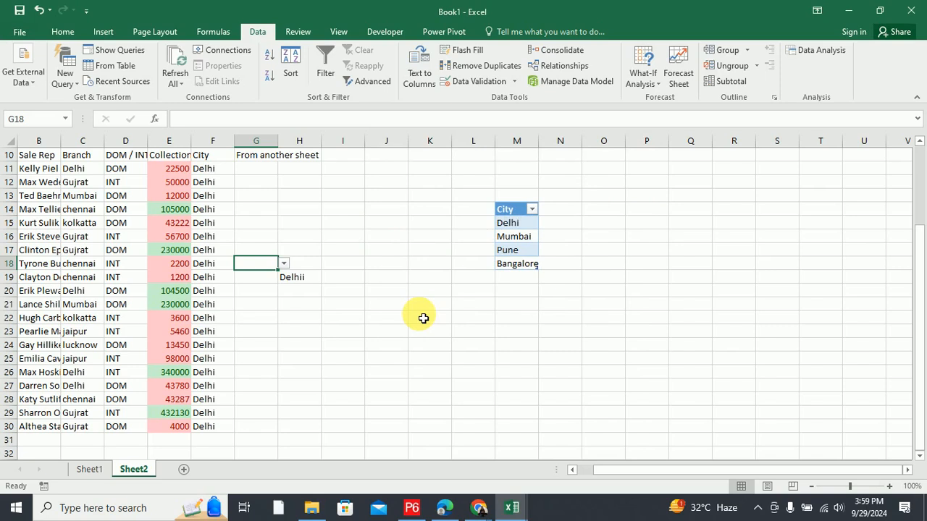
# Check the city choices in the drop-down list of cell G12.
pyautogui.scroll(1, 423, 319)
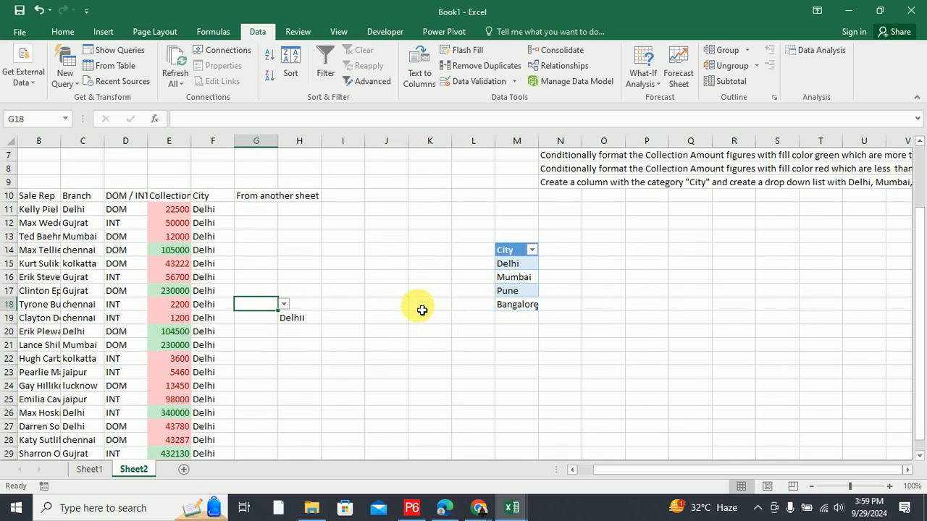
pyautogui.click(271, 225)
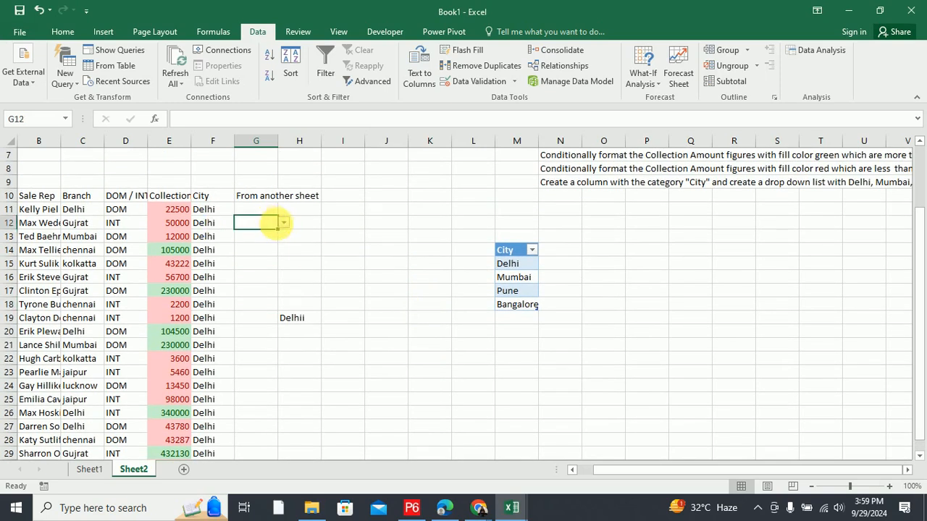
pyautogui.click(285, 225)
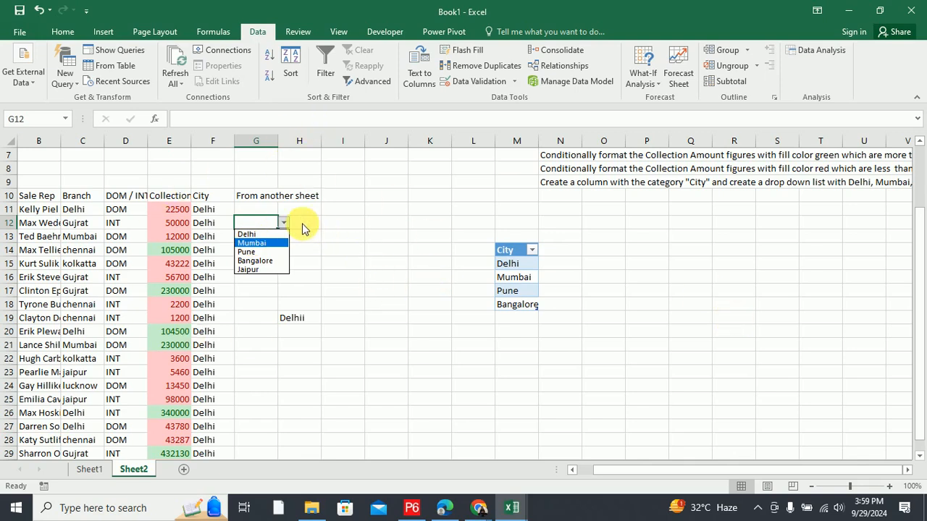
pyautogui.scroll(-4, 601, 256)
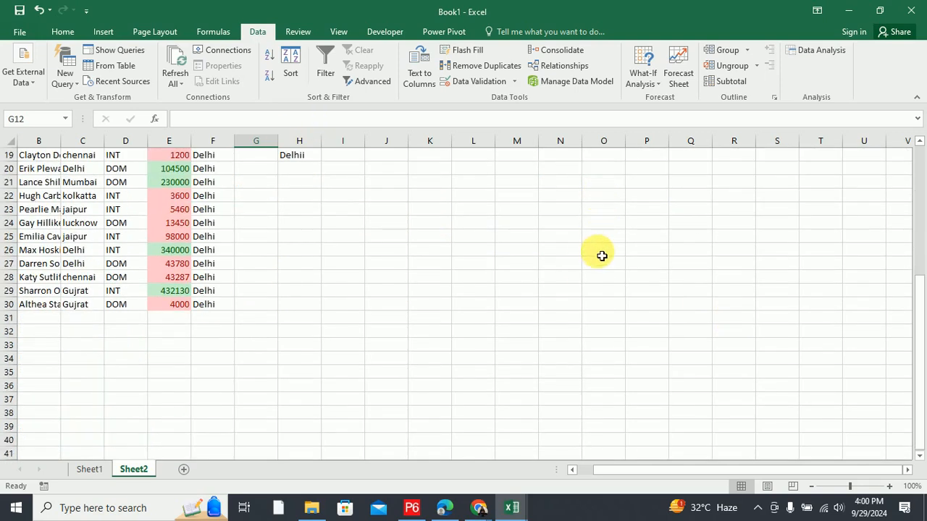
pyautogui.scroll(4, 602, 256)
# Switch to Chrome to review the Advanced formatting exercise in Excel Training - Participant Exercises.xlsx, and return to the Excel workbook.
pyautogui.moveTo(478, 508)
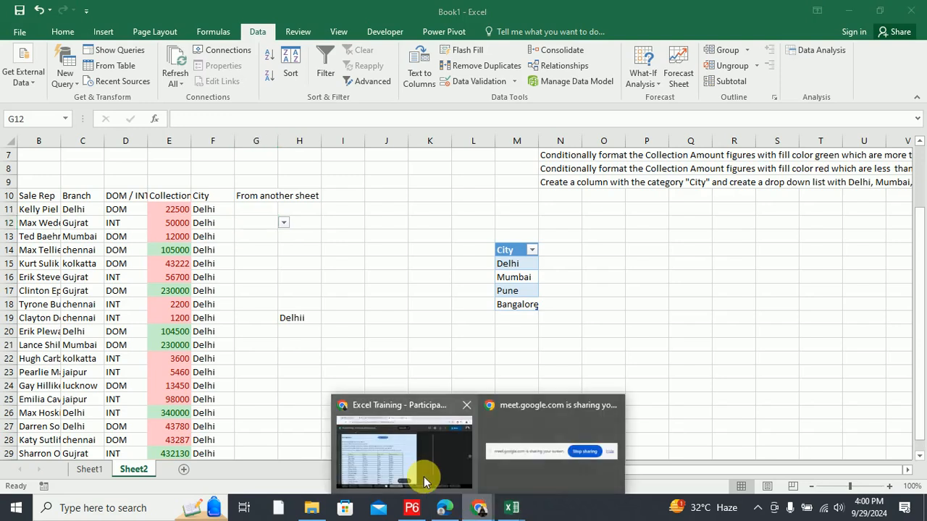
pyautogui.click(423, 476)
pyautogui.scroll(-3, 306, 300)
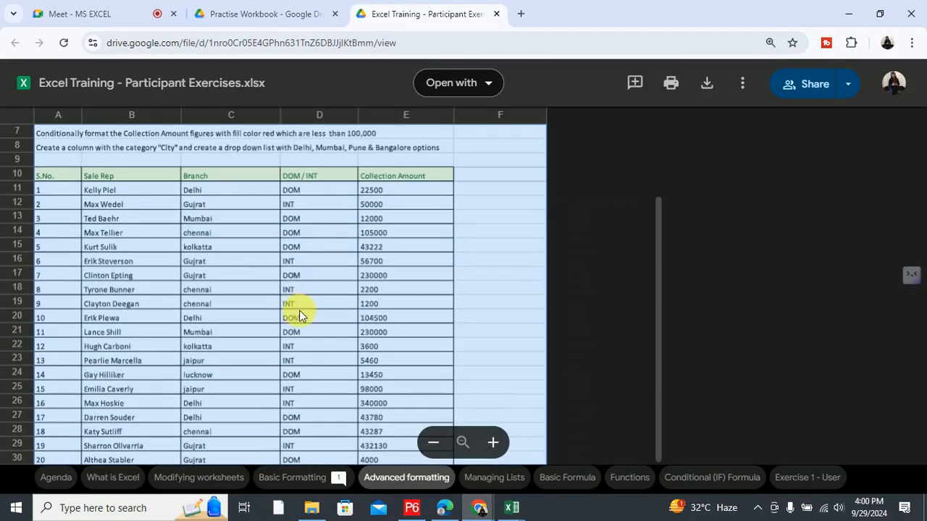
pyautogui.scroll(2, 373, 351)
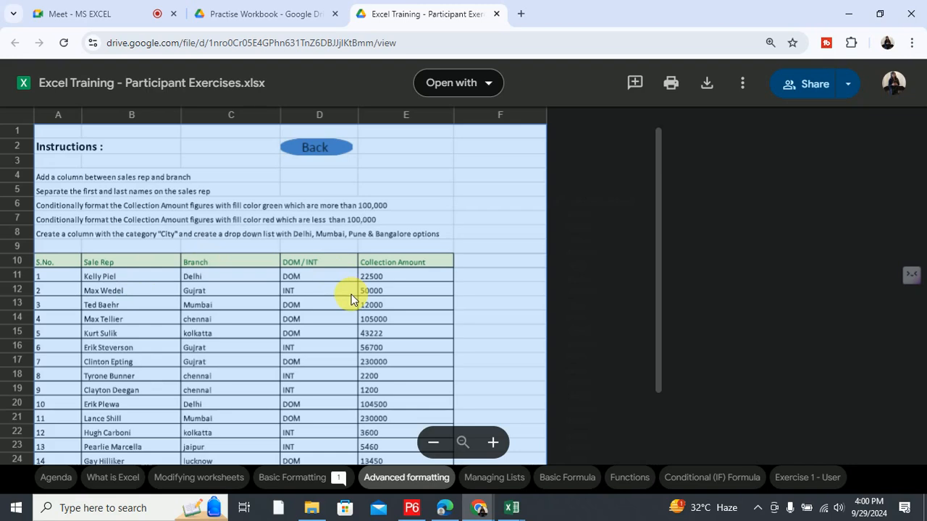
pyautogui.moveTo(484, 518)
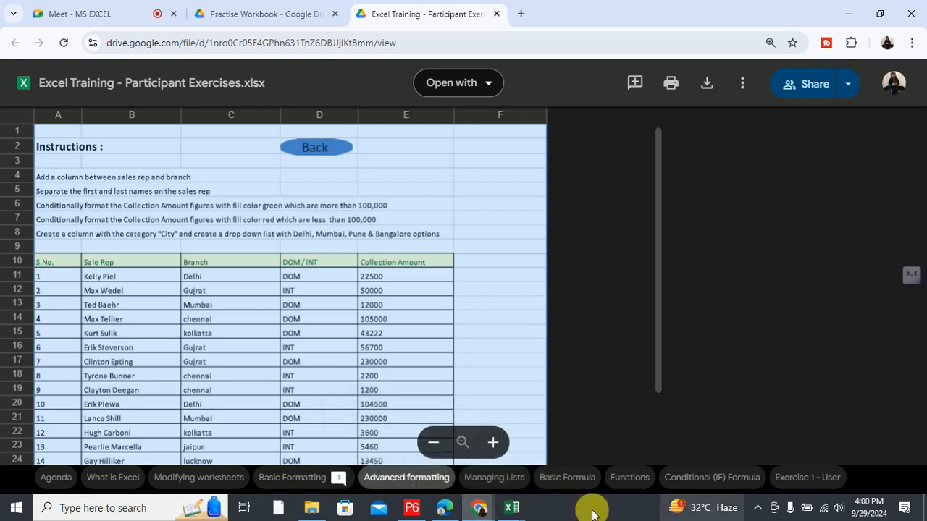
pyautogui.moveTo(512, 509)
pyautogui.click(532, 469)
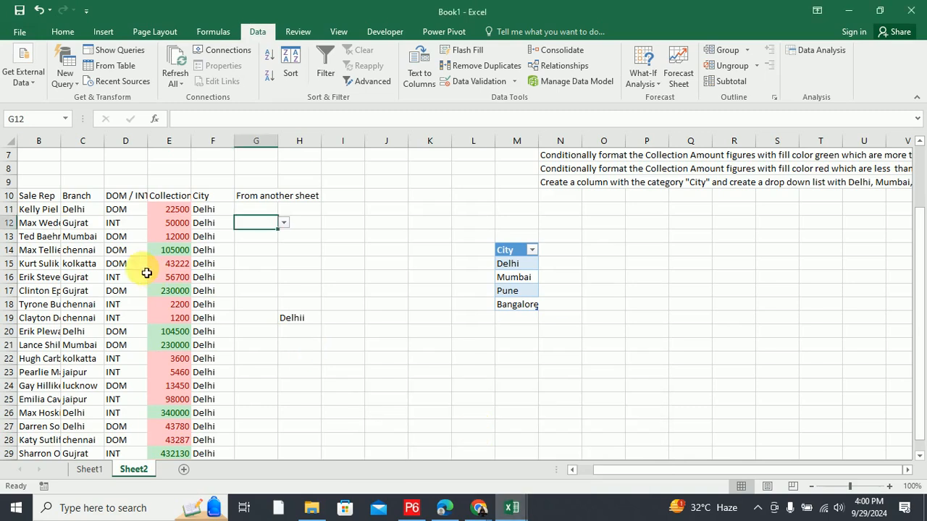
# Start splitting the sales rep's name in cell B11 with Text to Columns as delimited data, using Space instead of Tab as the delimiter.
pyautogui.moveTo(662, 475); pyautogui.dragTo(568, 474)
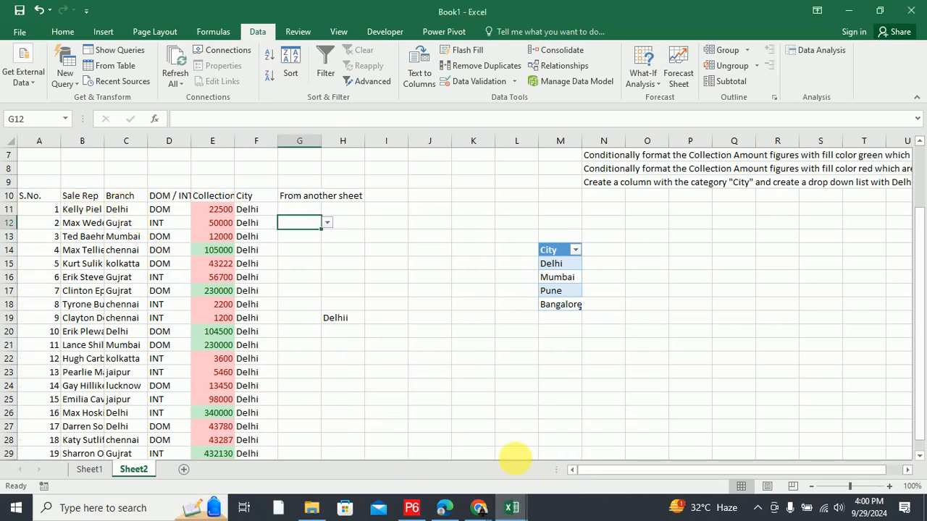
pyautogui.click(87, 211)
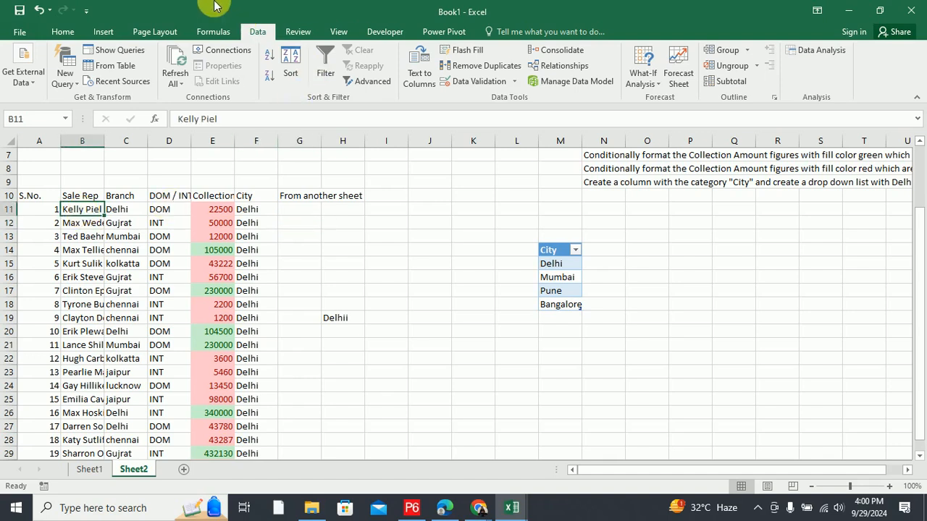
pyautogui.click(426, 84)
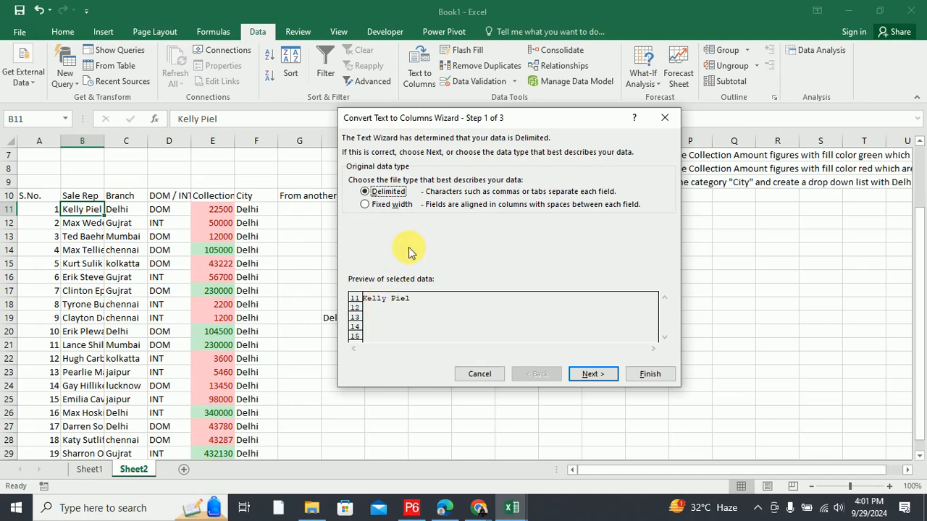
pyautogui.click(584, 374)
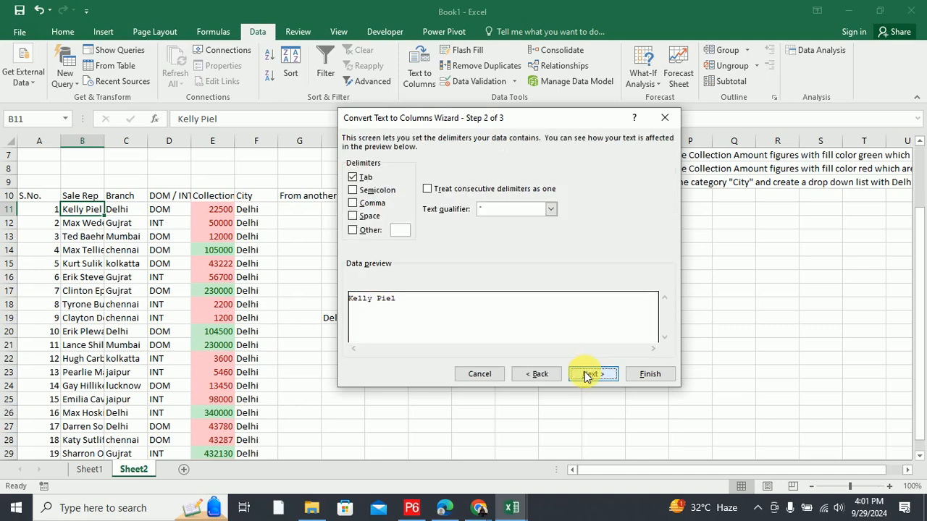
pyautogui.click(353, 178)
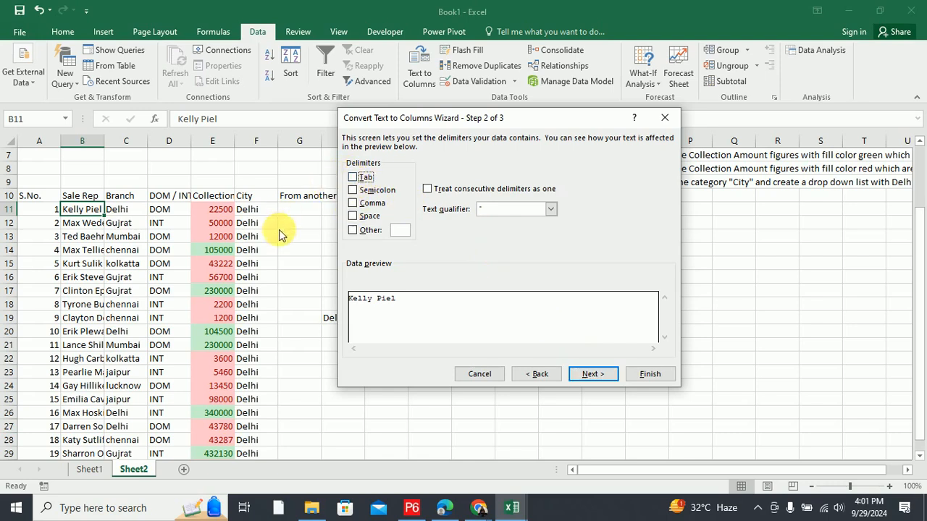
pyautogui.click(354, 216)
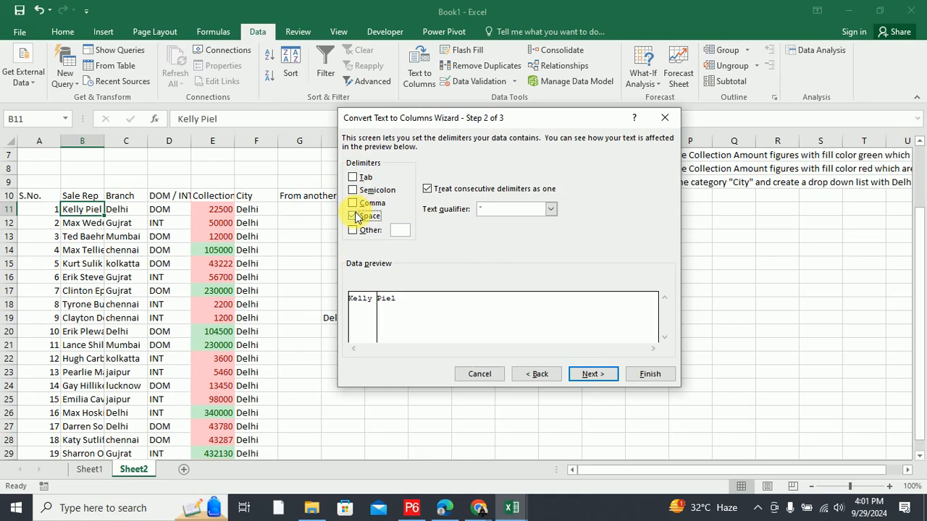
pyautogui.click(536, 373)
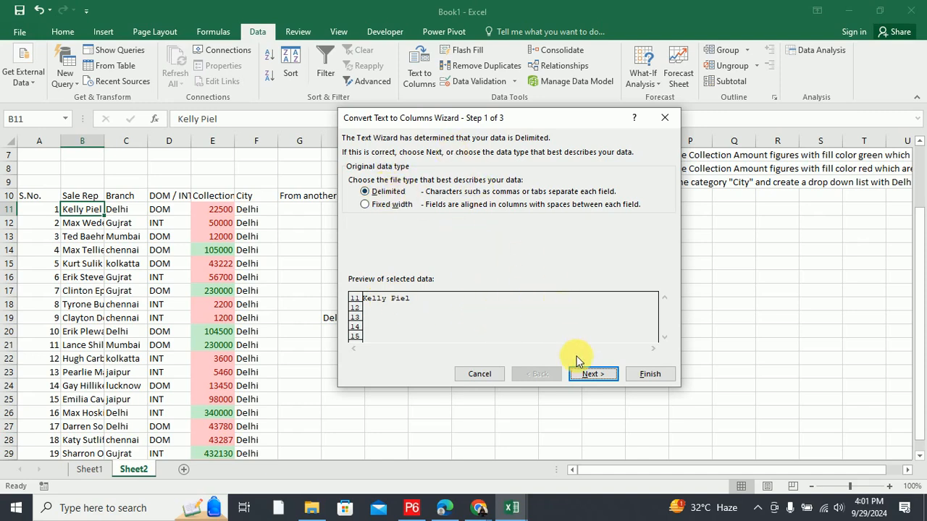
pyautogui.click(592, 373)
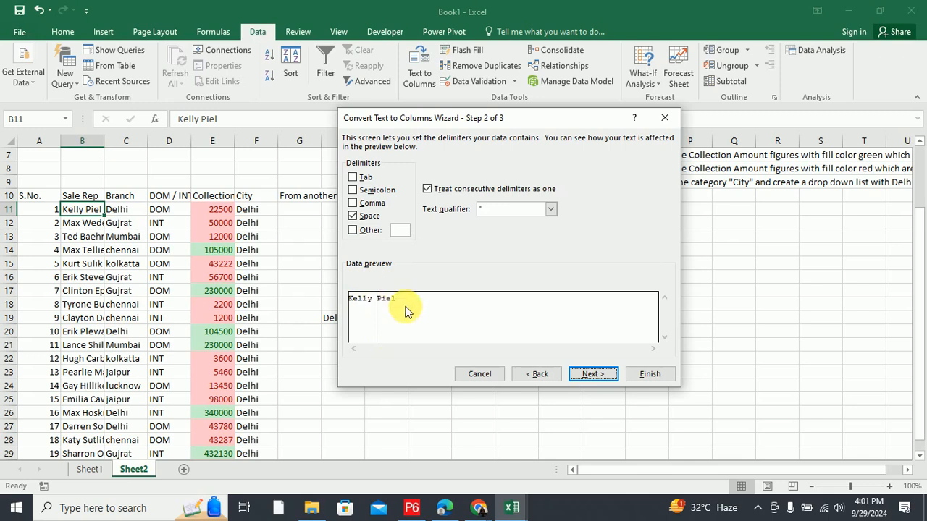
# Set the destination of the split name to cell I11, keep the General column format, and finish the conversion.
pyautogui.click(591, 374)
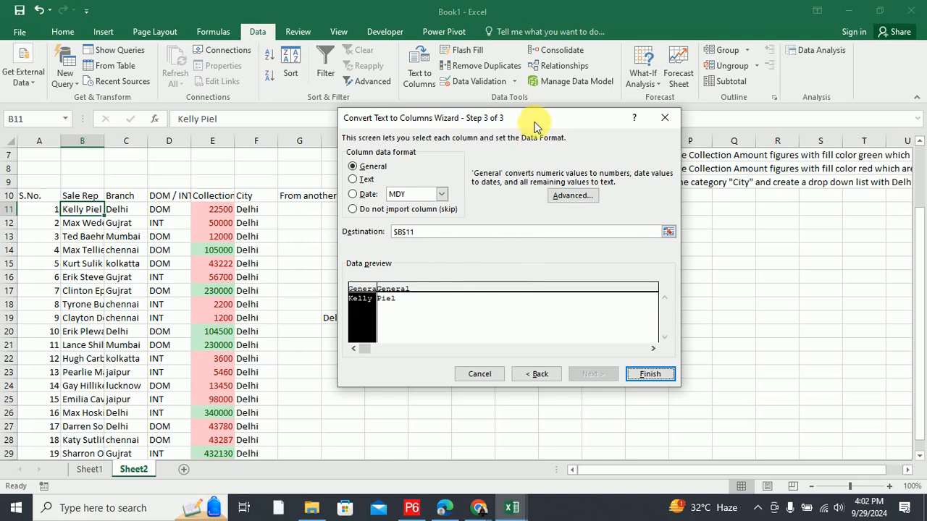
pyautogui.moveTo(533, 124); pyautogui.dragTo(696, 146)
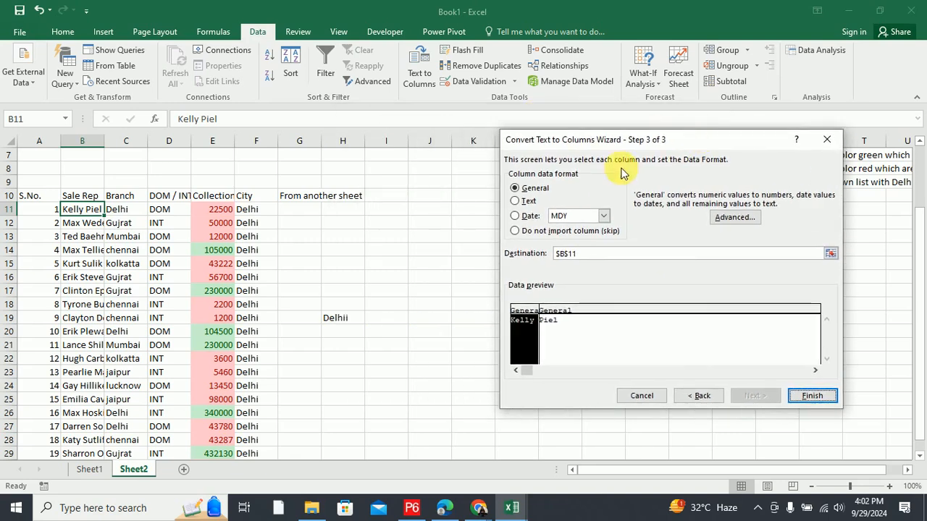
pyautogui.click(830, 252)
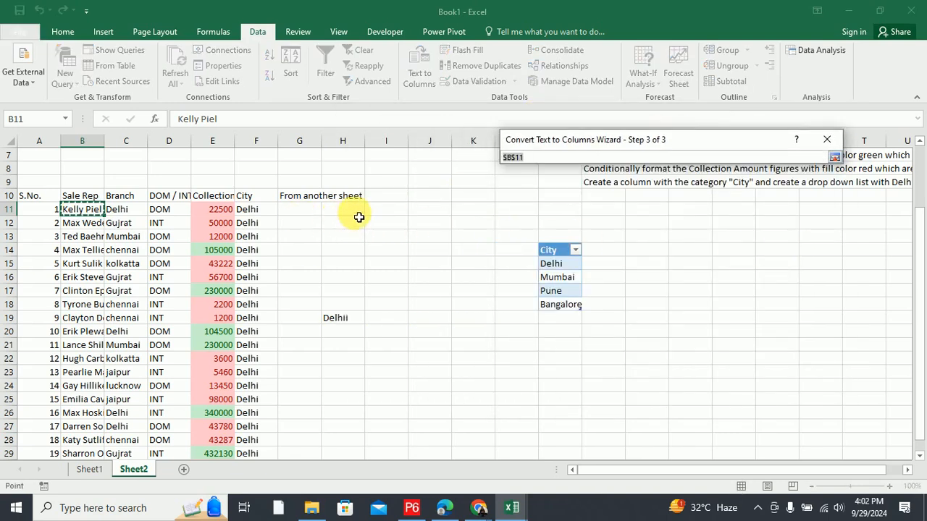
pyautogui.click(386, 217)
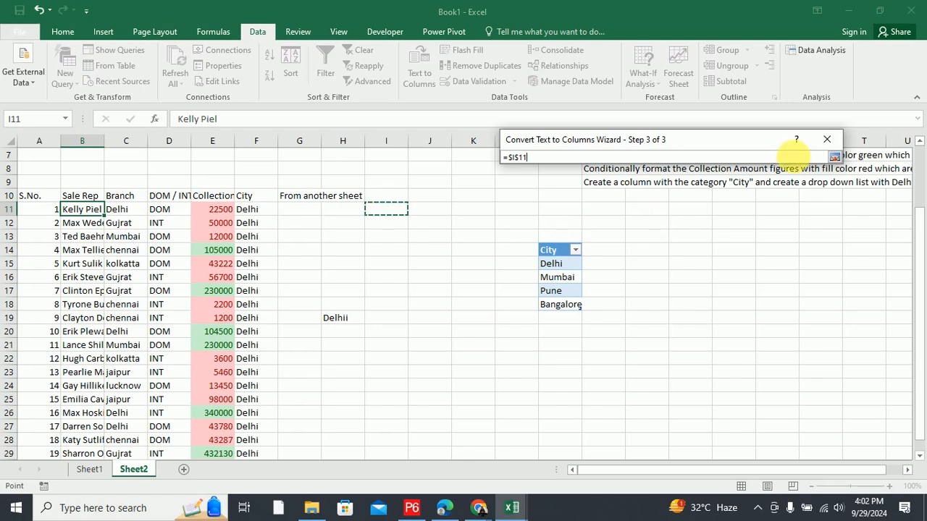
pyautogui.click(834, 158)
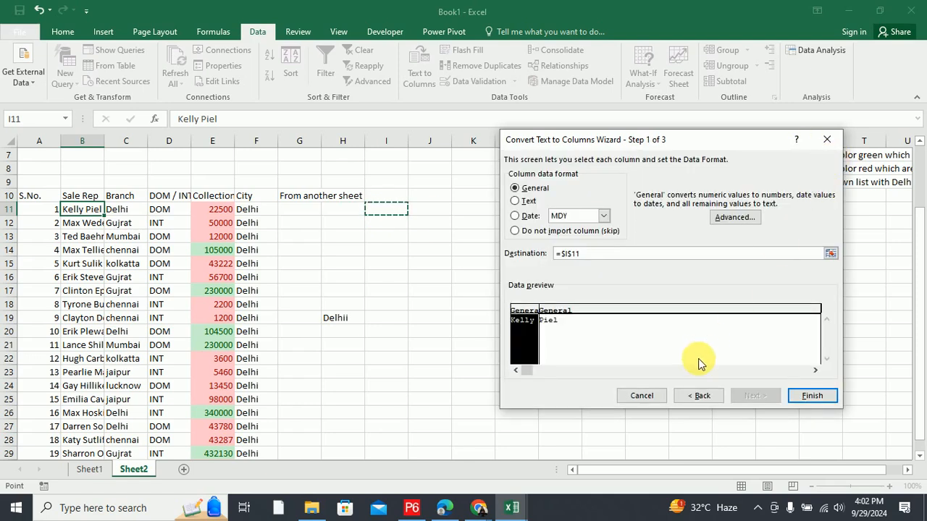
pyautogui.click(811, 397)
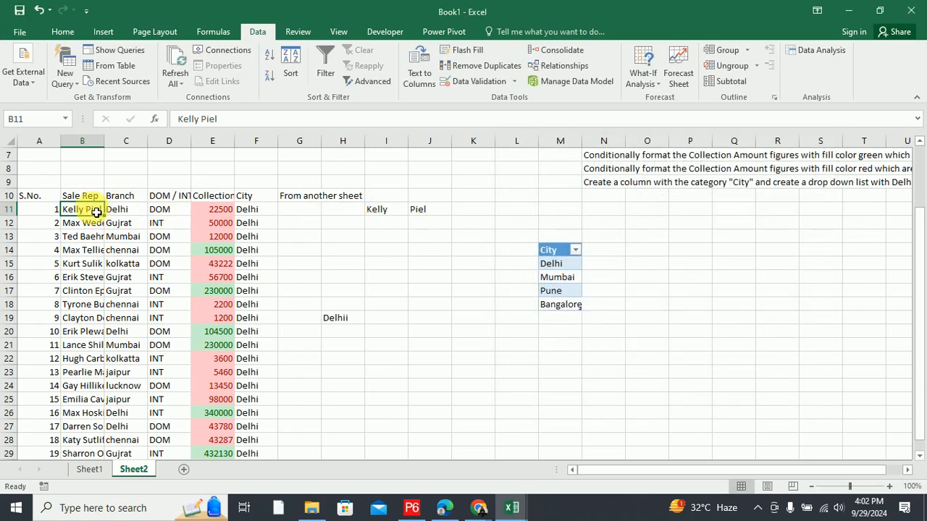
# Try filling the split name in I11:J11 down to row 27, and clear the copied contents of I12:J27.
pyautogui.moveTo(384, 213); pyautogui.dragTo(432, 215)
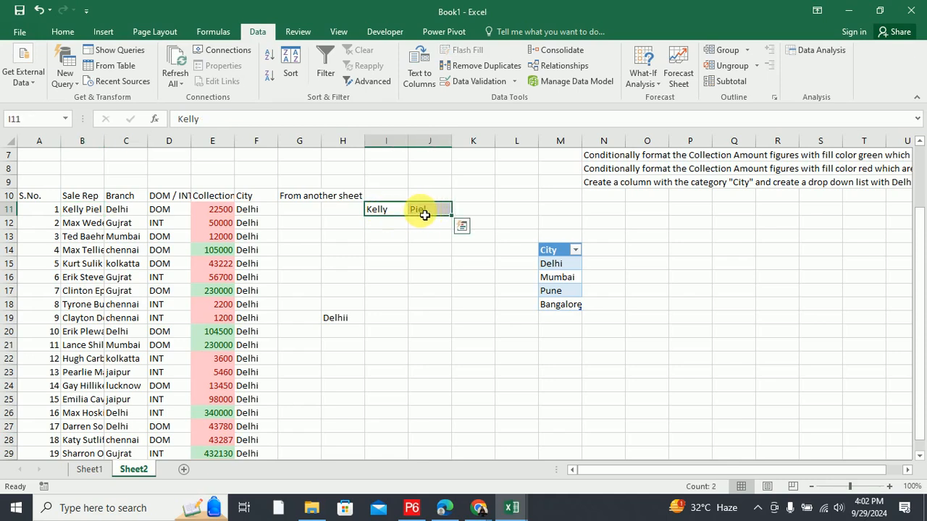
pyautogui.moveTo(449, 216); pyautogui.dragTo(441, 426)
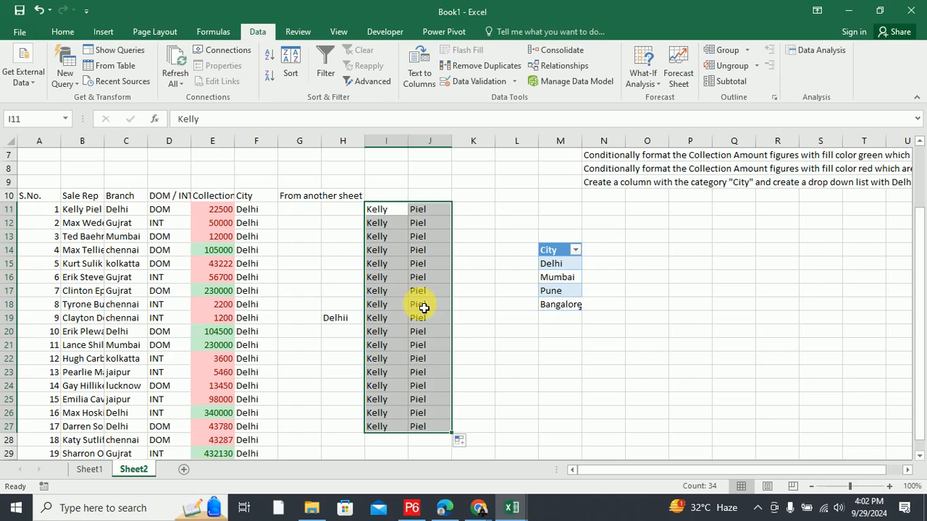
pyautogui.click(396, 214)
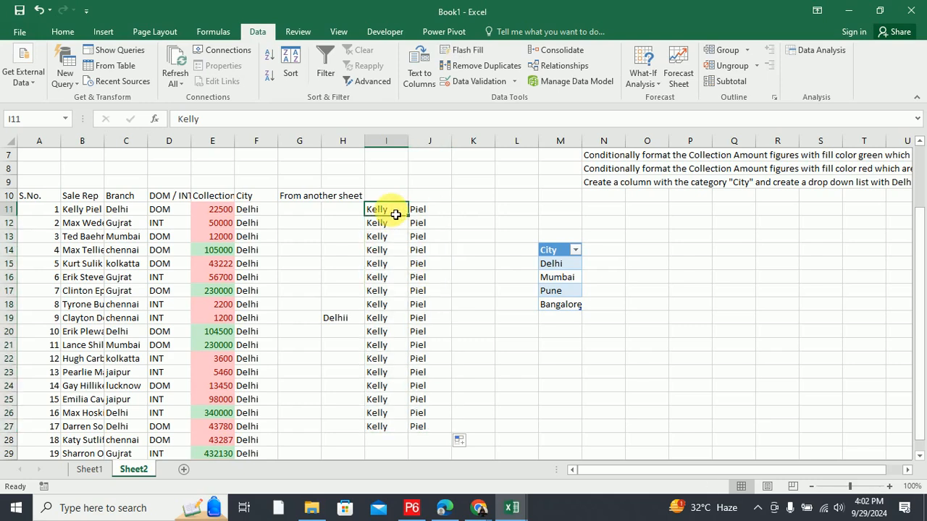
pyautogui.moveTo(389, 229); pyautogui.dragTo(428, 432)
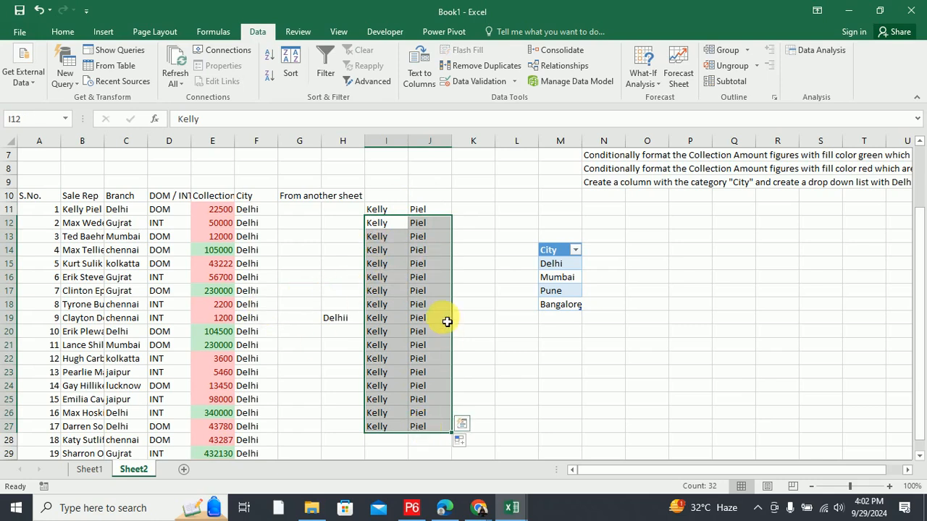
pyautogui.rightClick(419, 317)
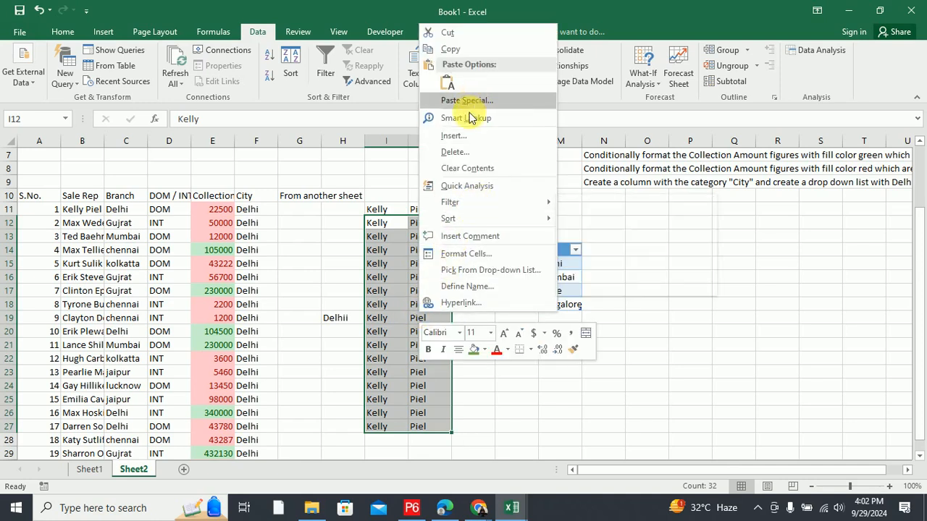
pyautogui.click(470, 168)
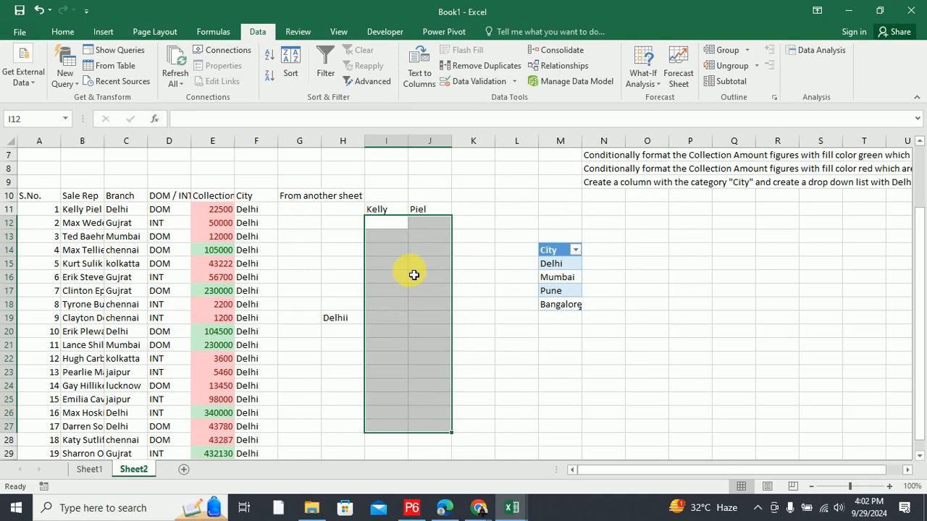
# Go through Text to Columns for cell I11 up to the destination and advanced text import settings, and cancel without converting.
pyautogui.doubleClick(387, 211)
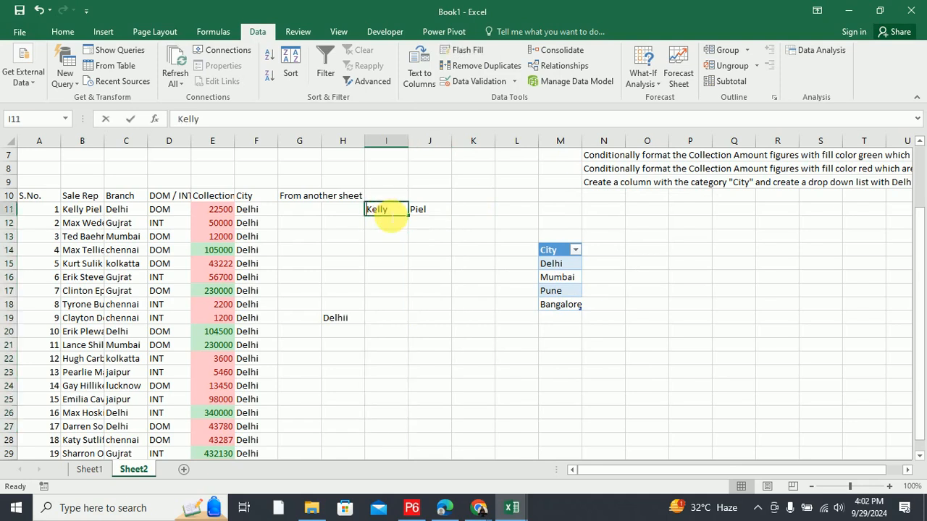
pyautogui.click(422, 236)
pyautogui.click(400, 210)
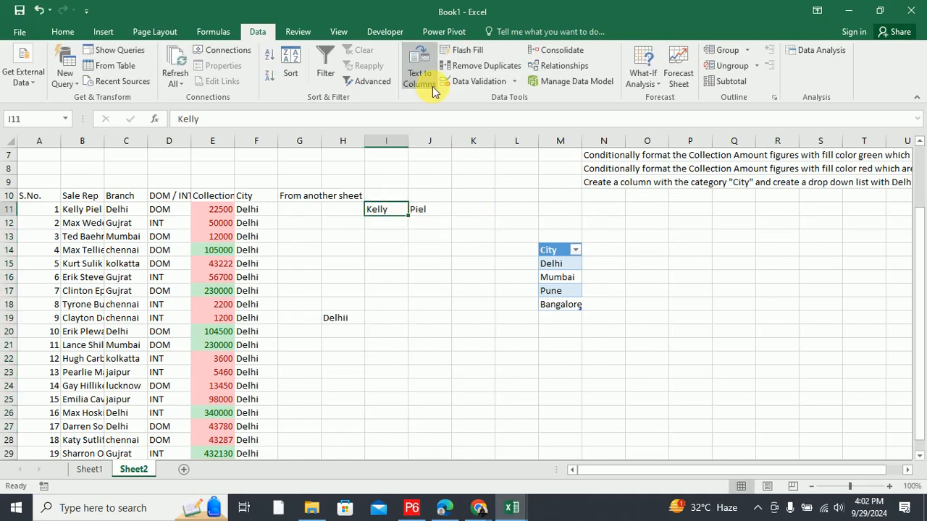
pyautogui.click(432, 89)
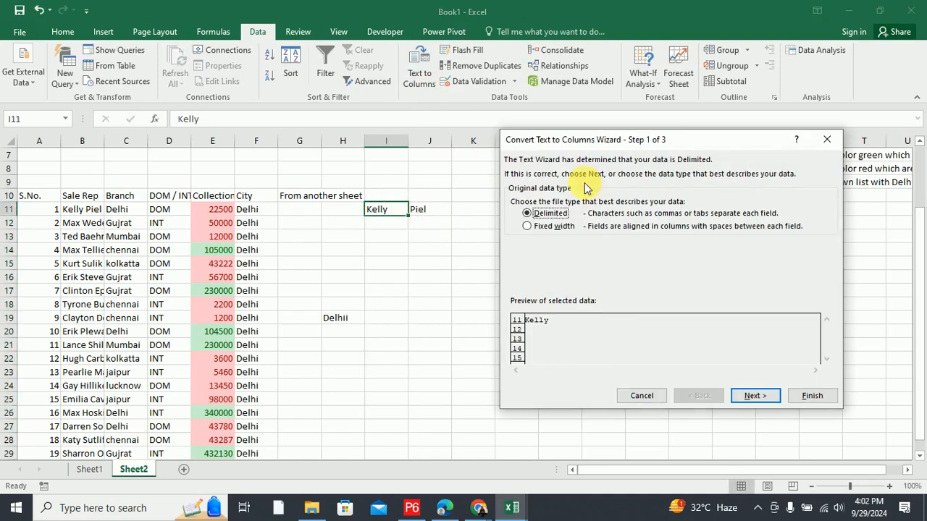
pyautogui.click(753, 398)
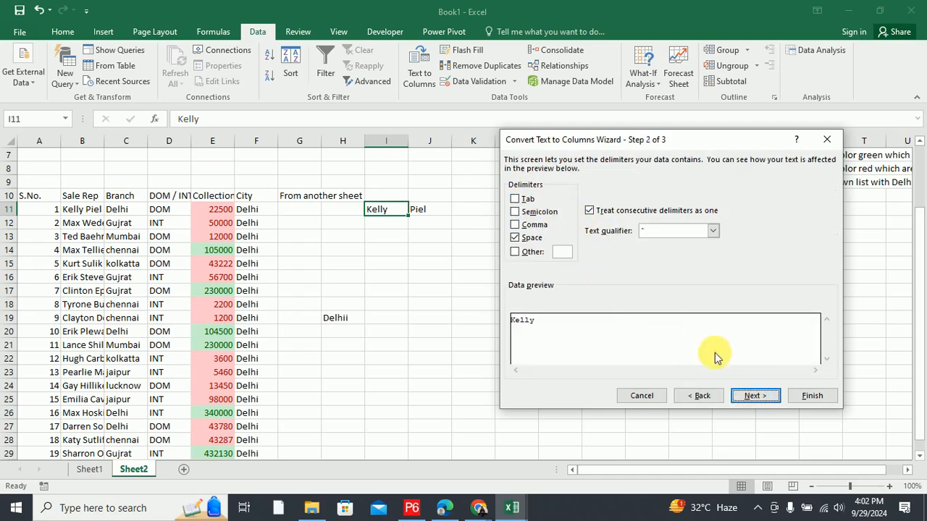
pyautogui.click(741, 397)
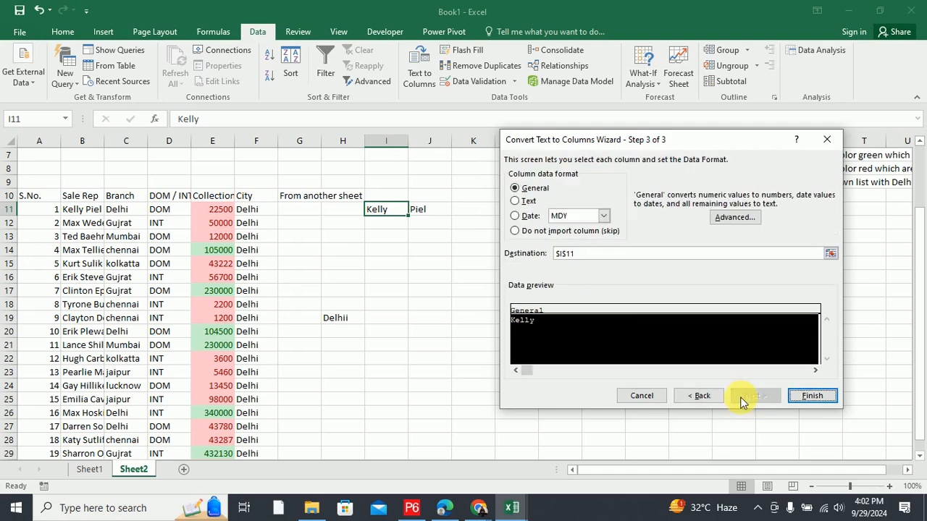
pyautogui.click(576, 253)
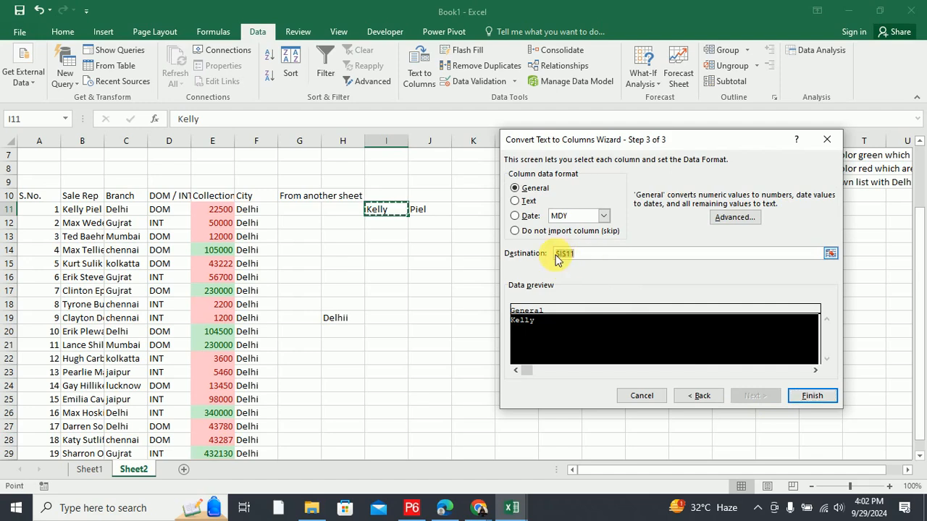
pyautogui.click(729, 218)
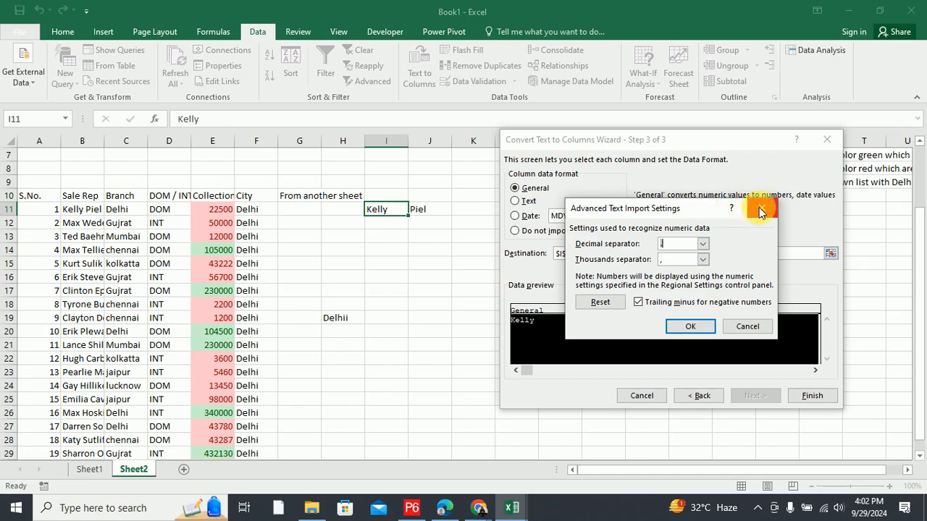
pyautogui.click(762, 208)
pyautogui.click(562, 254)
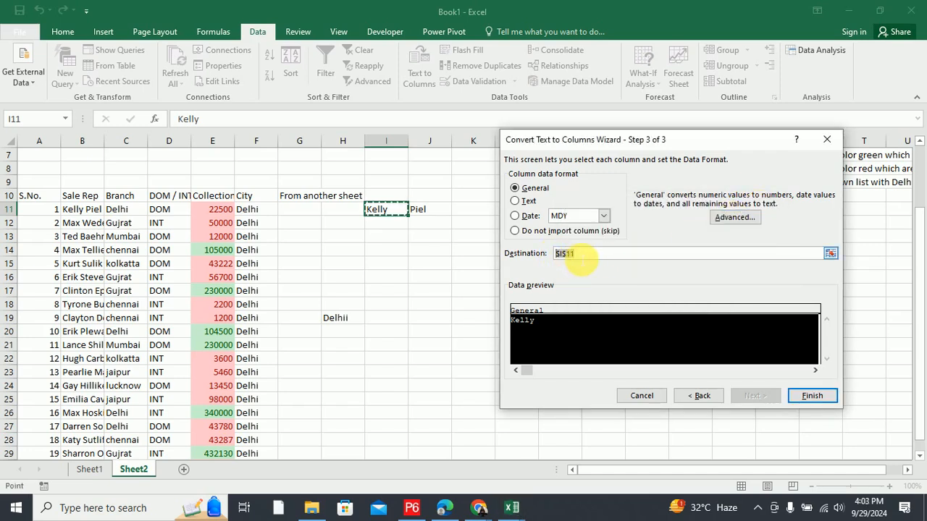
pyautogui.click(692, 397)
pyautogui.click(691, 396)
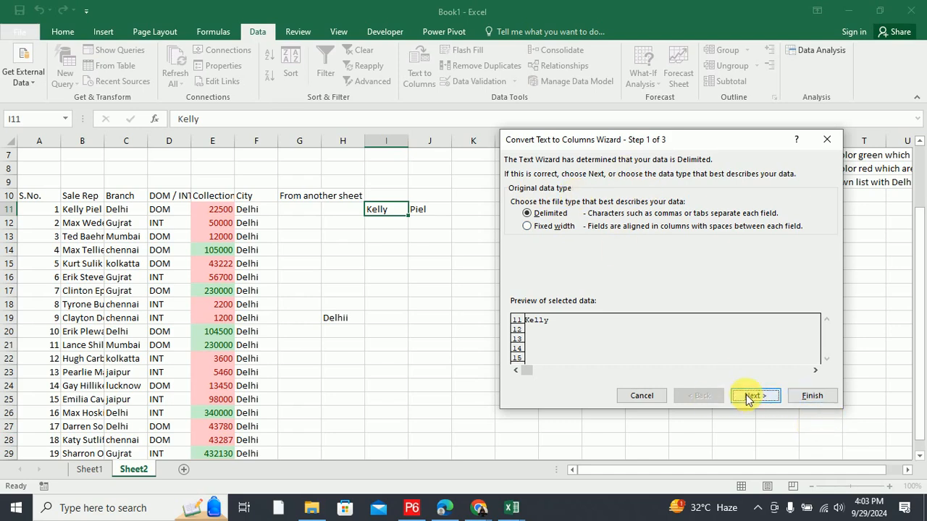
pyautogui.click(640, 402)
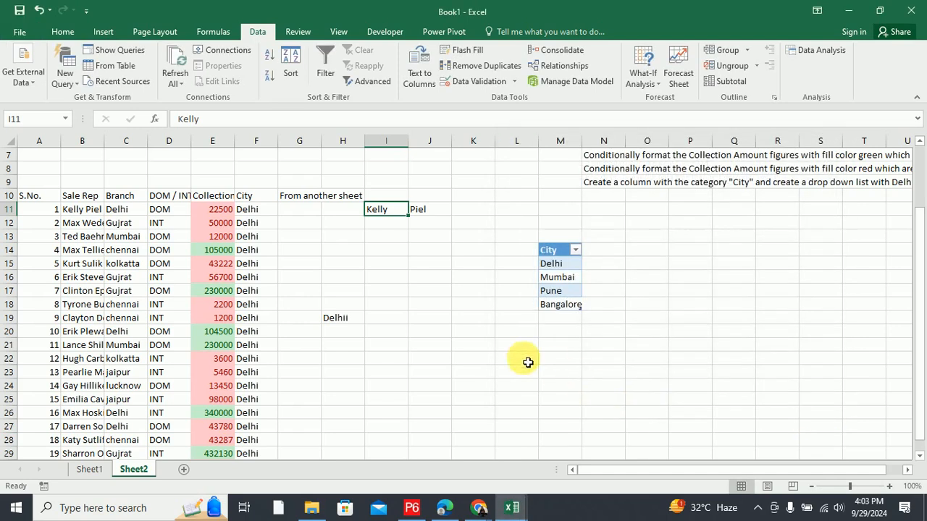
pyautogui.click(478, 373)
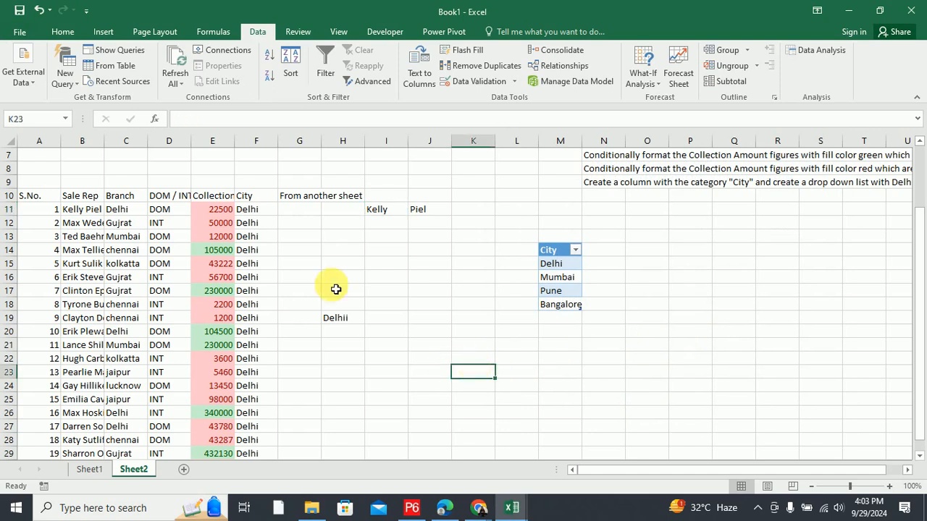
# Enter B11 in cell M26 as a note of the source cell of the split name.
pyautogui.click(94, 215)
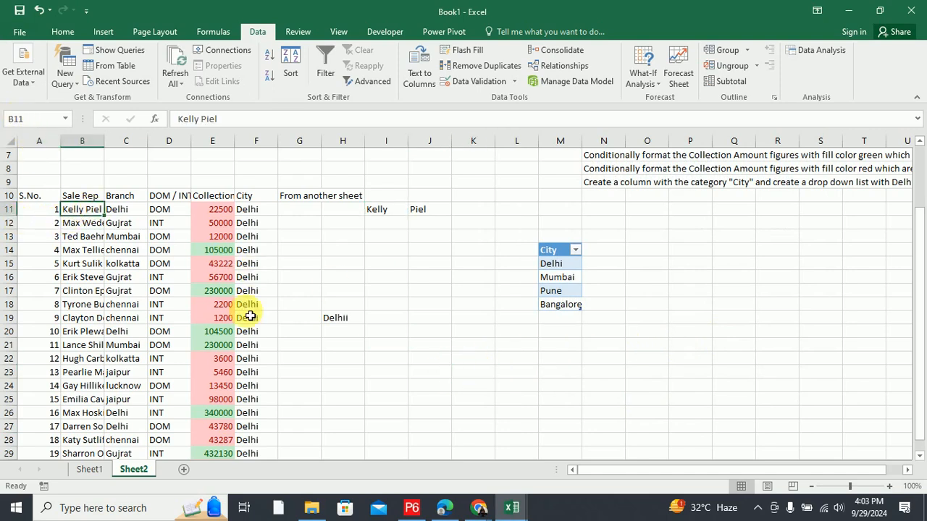
pyautogui.click(560, 413)
pyautogui.write('B11')
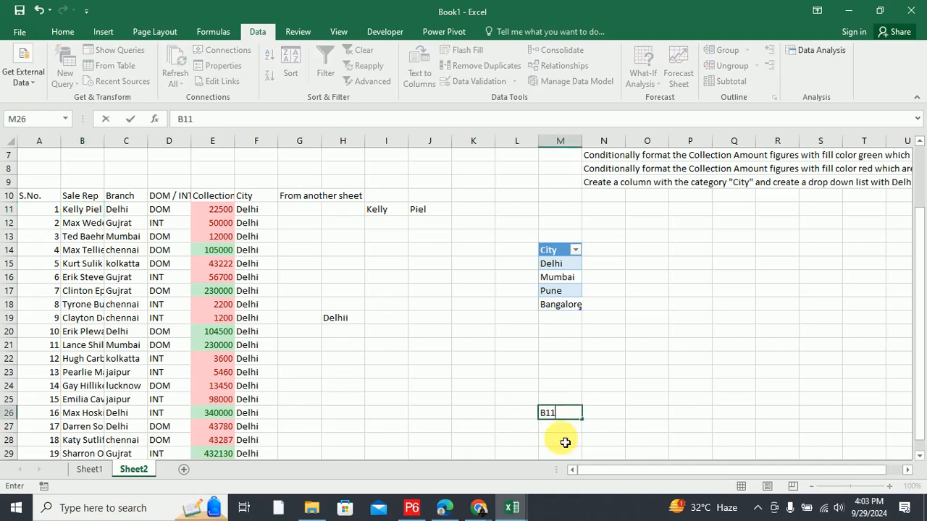
pyautogui.click(96, 217)
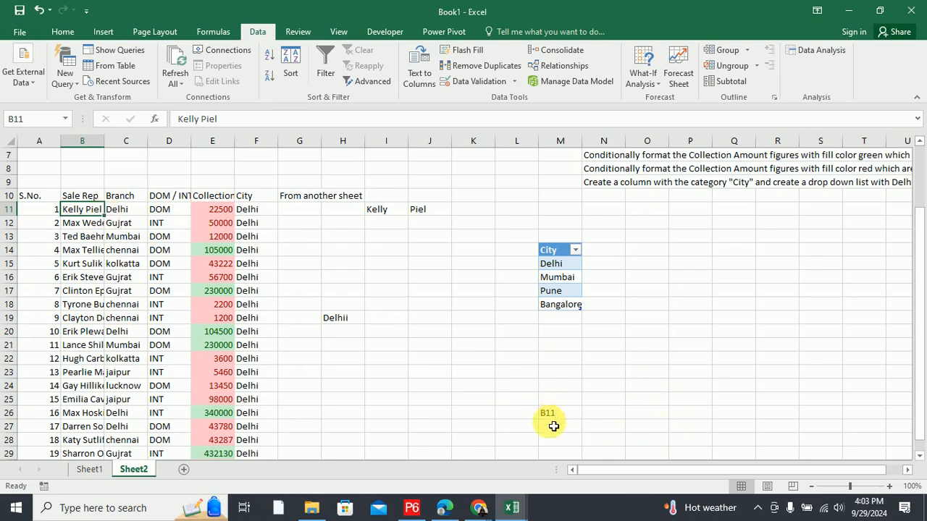
# Check column B and row 11 as the parts of the reference, and enter $B$11 in cell N26.
pyautogui.click(88, 141)
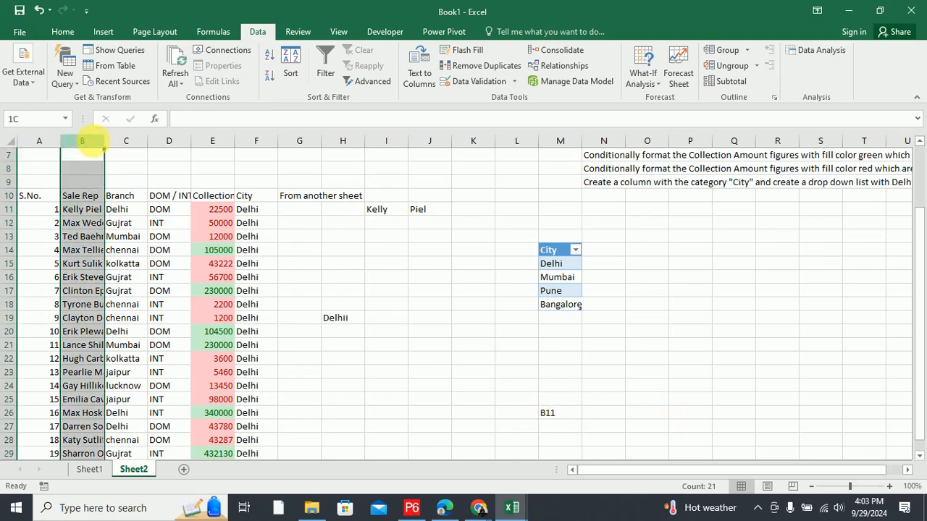
pyautogui.click(10, 211)
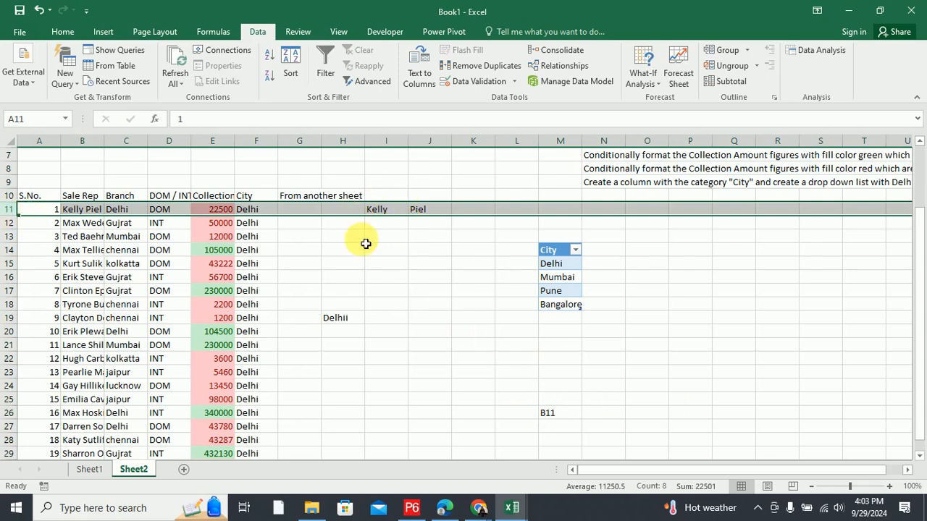
pyautogui.click(601, 413)
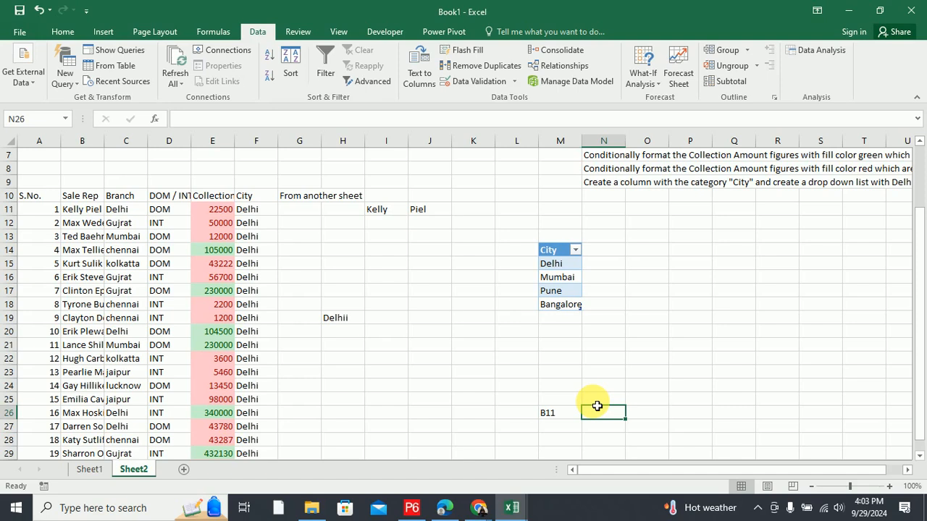
pyautogui.write('$')
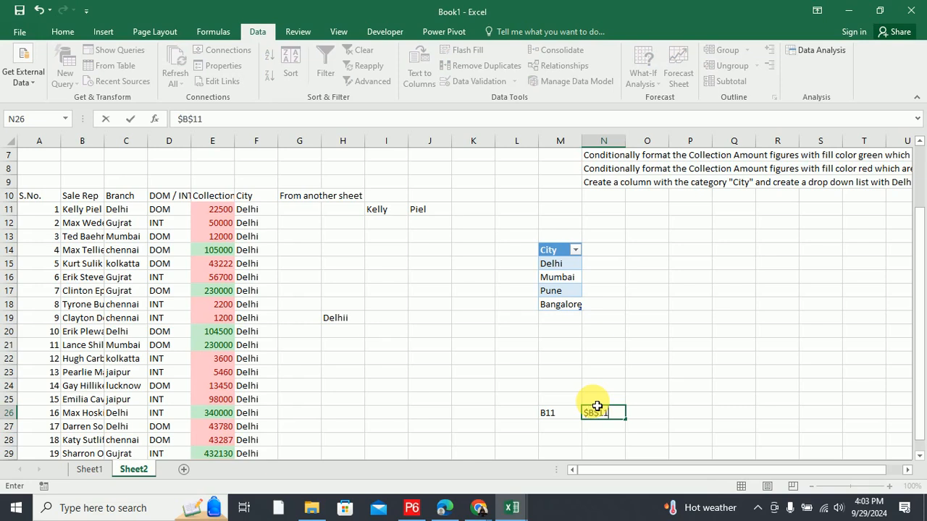
pyautogui.write('B$11')
pyautogui.click(568, 401)
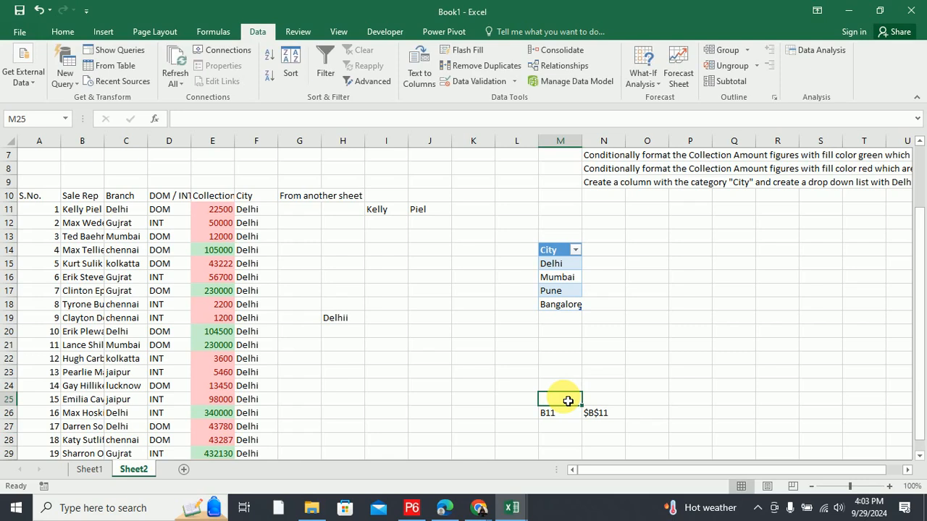
# Label the two reference notes with the headings Relative in M25 and Absolute in N25.
pyautogui.write('Relativ')
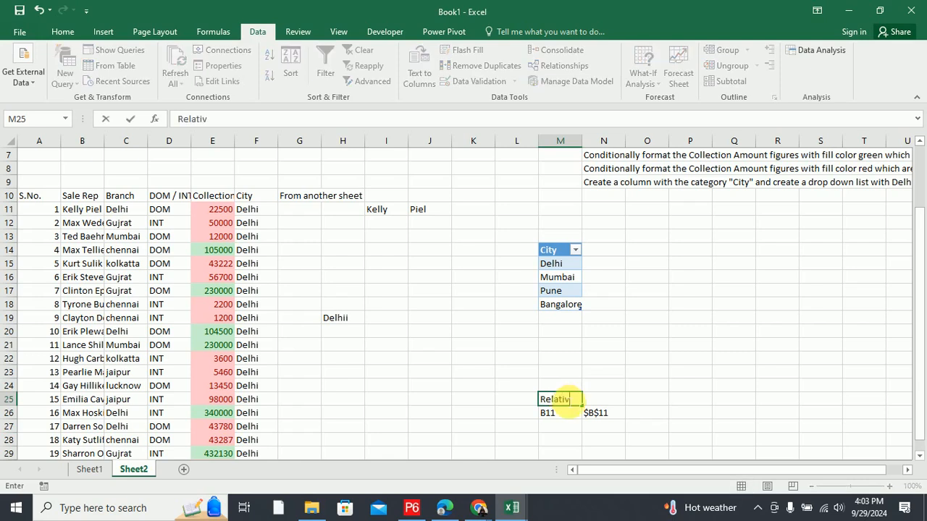
pyautogui.write('e')
pyautogui.click(565, 414)
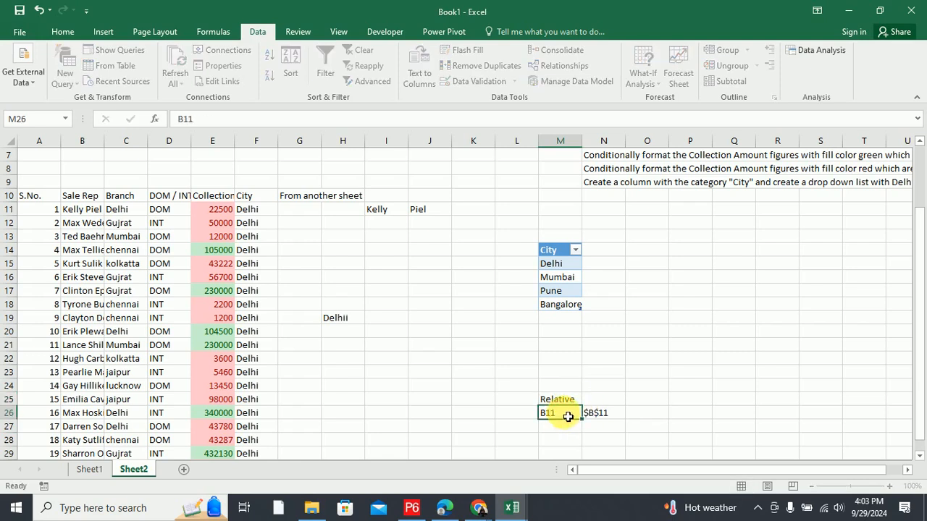
pyautogui.click(608, 395)
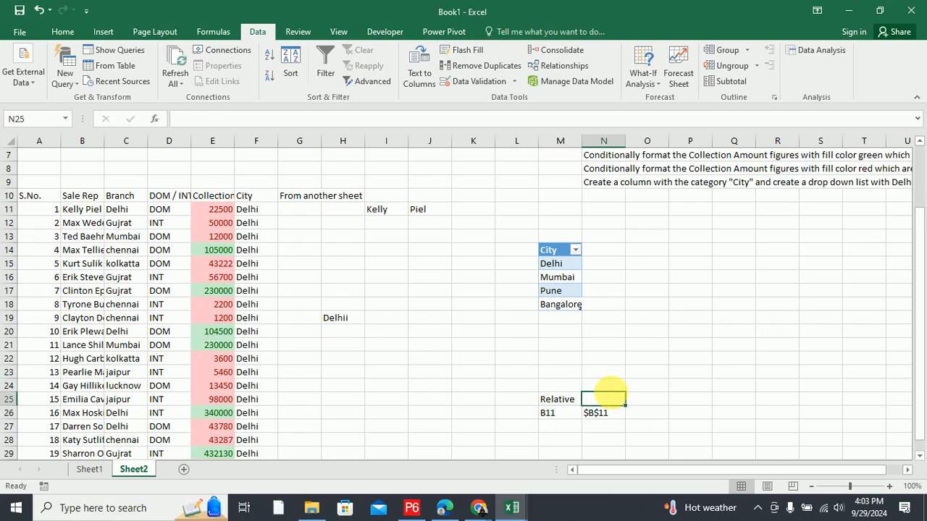
pyautogui.doubleClick(607, 404)
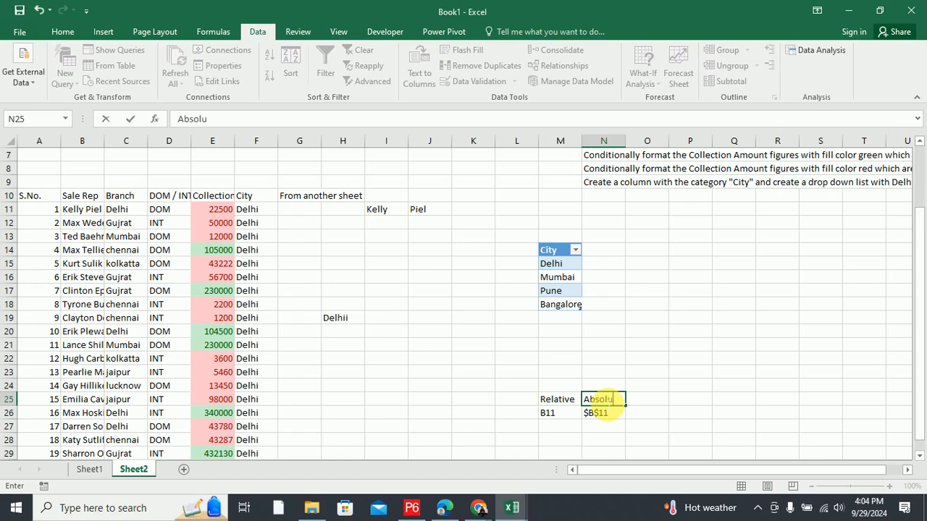
pyautogui.write('Absolute')
pyautogui.click(704, 389)
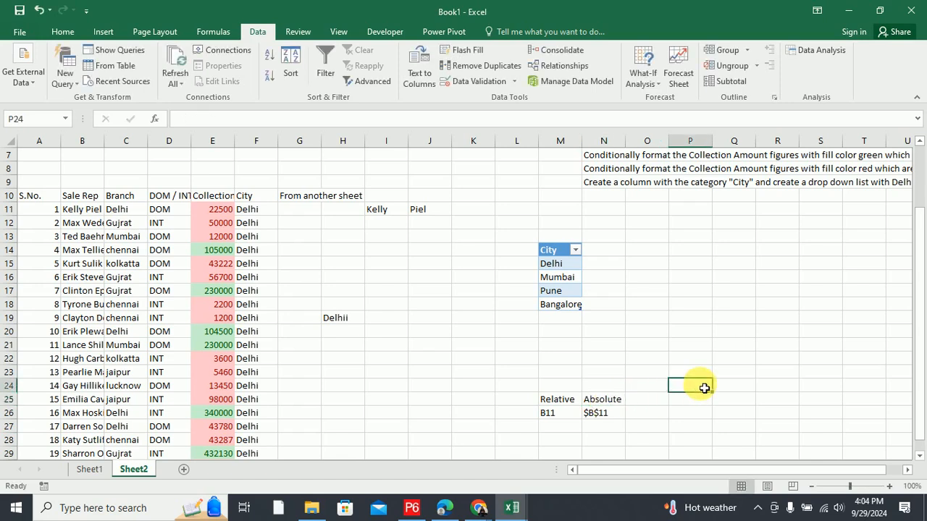
# Compare the relative and absolute reference notes in M25:N26 with the split name in I11 and the empty cells beneath it.
pyautogui.moveTo(546, 399); pyautogui.dragTo(592, 414)
pyautogui.click(547, 413)
pyautogui.scroll(-2, 545, 380)
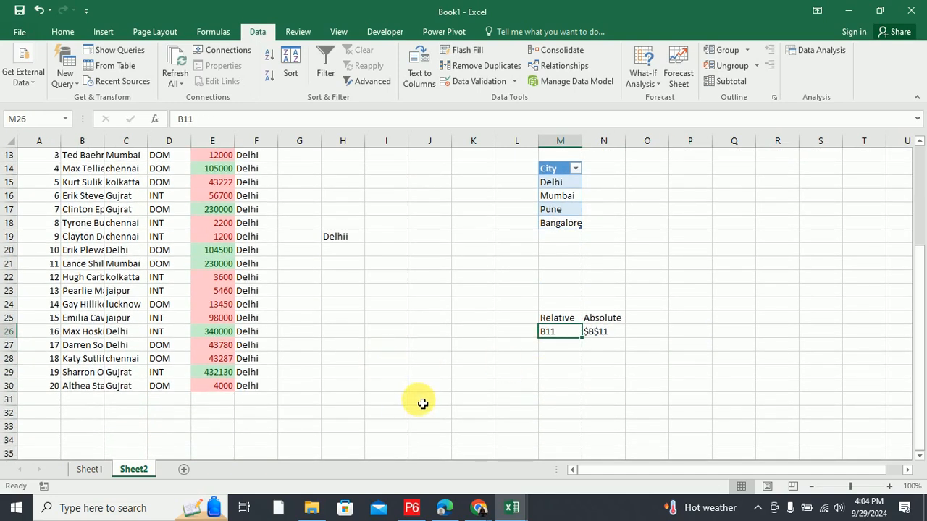
pyautogui.scroll(1, 422, 404)
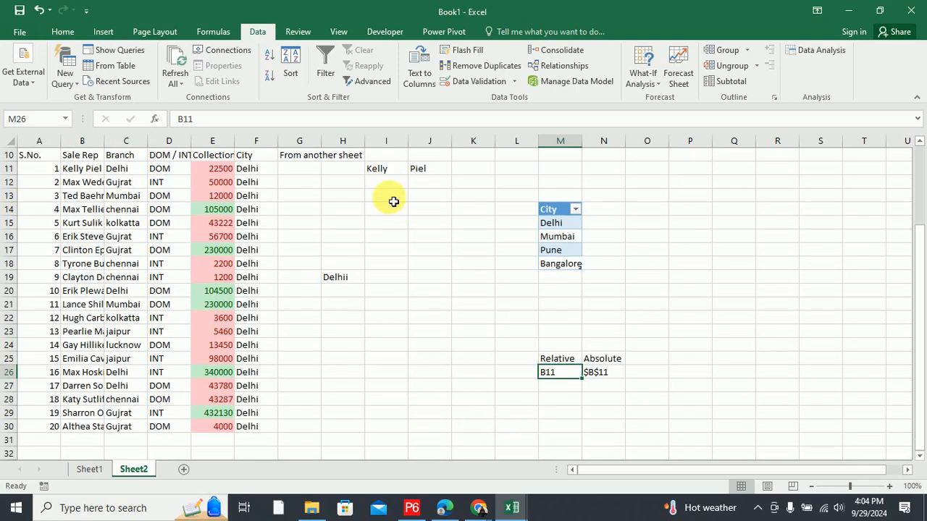
pyautogui.moveTo(391, 200); pyautogui.dragTo(395, 293)
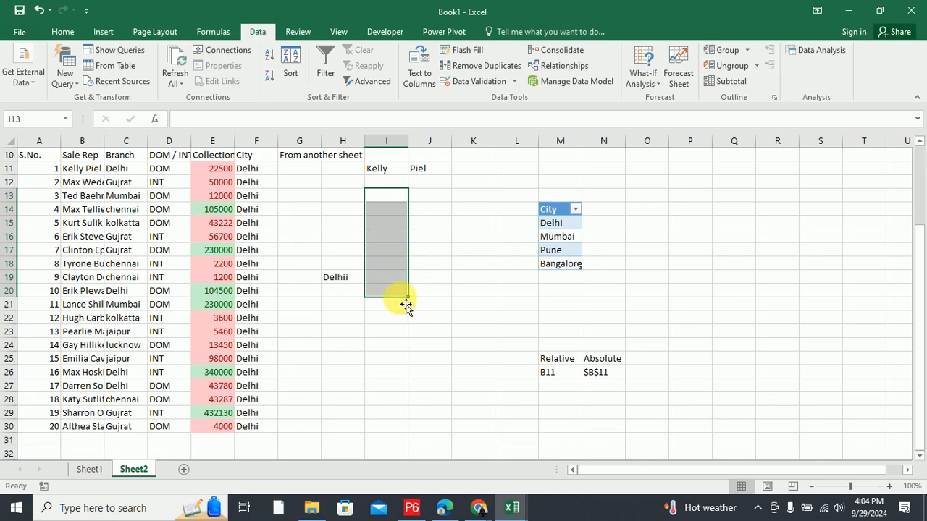
pyautogui.click(553, 373)
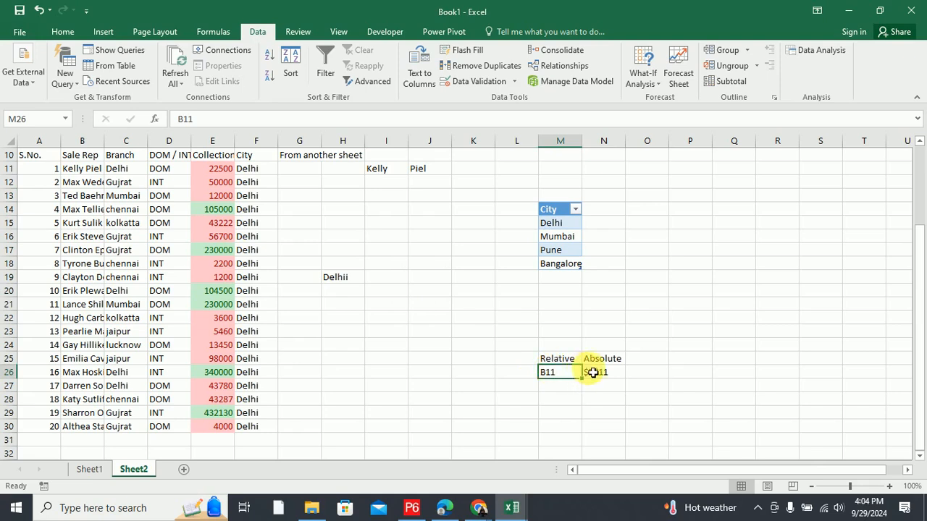
pyautogui.click(617, 375)
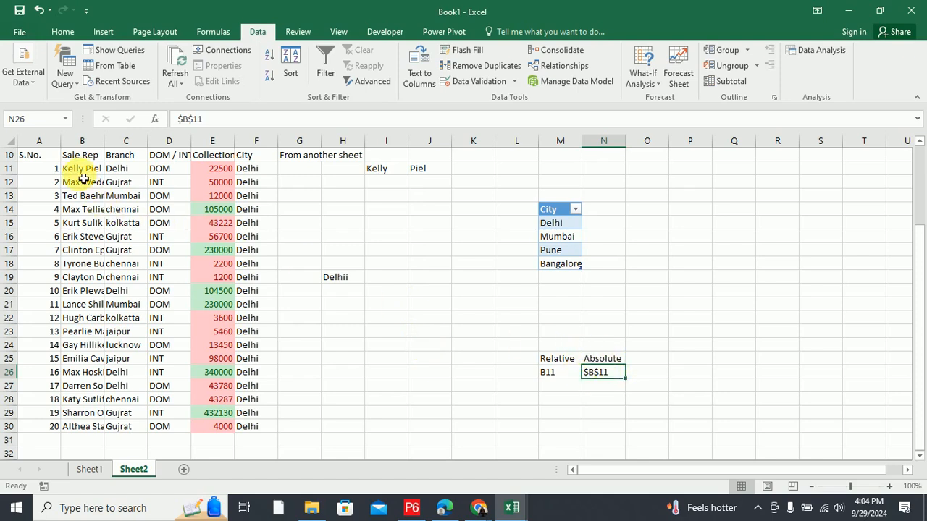
pyautogui.click(397, 174)
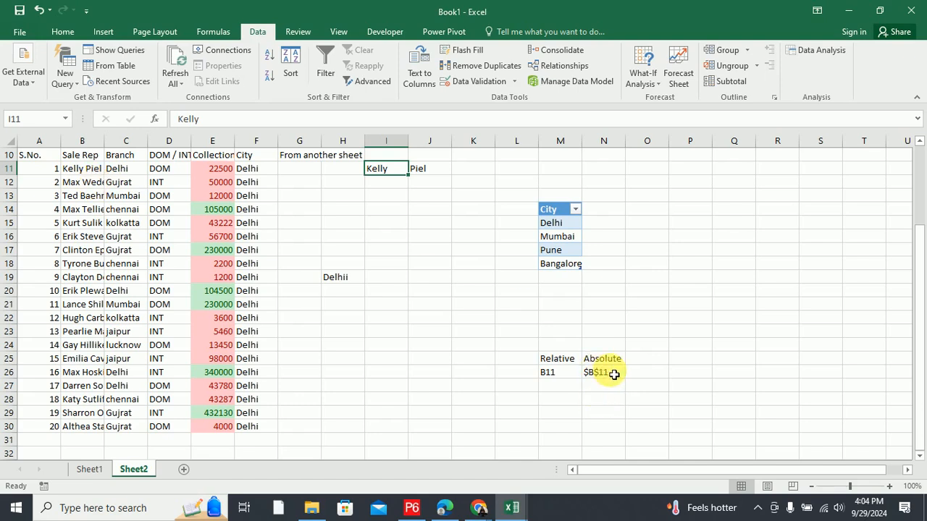
# Enter the sample numbers 10, 20, 30 and 40 in cells B34 to B37 below the sales table.
pyautogui.scroll(-2, 363, 378)
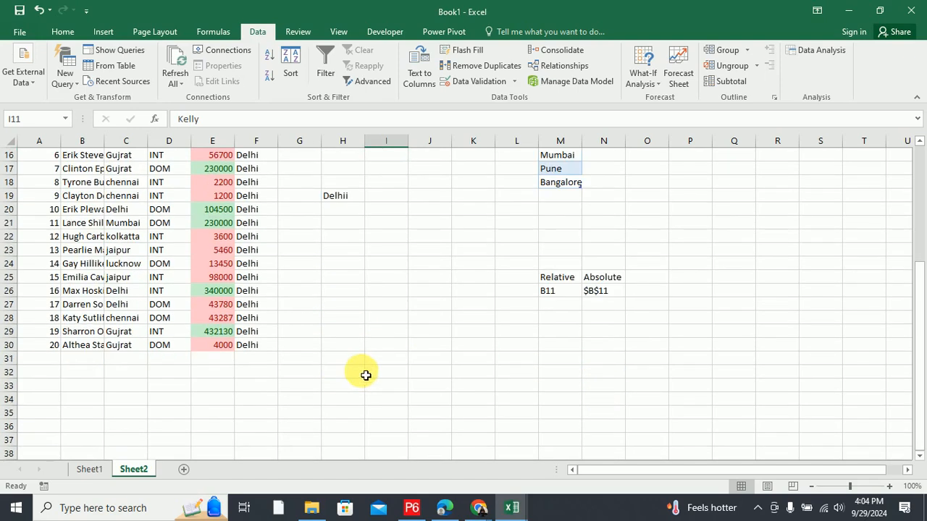
pyautogui.click(87, 400)
pyautogui.write('10')
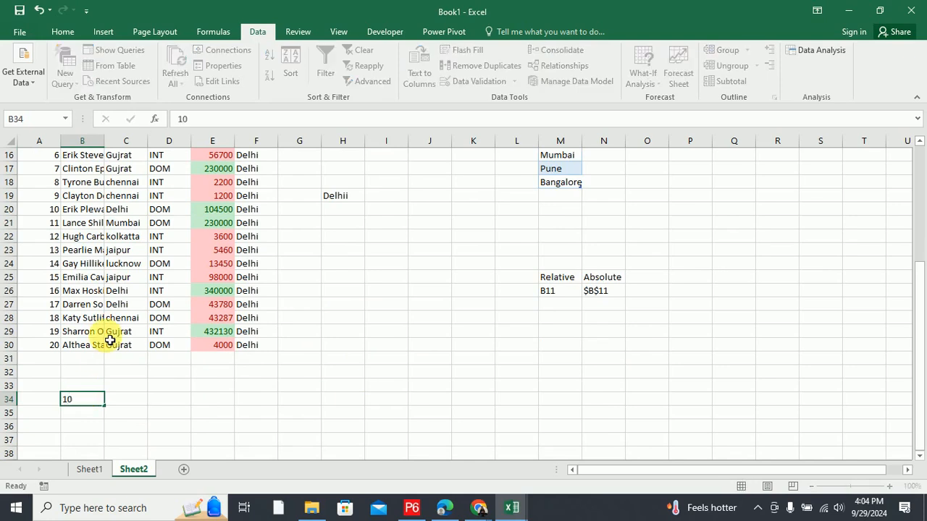
pyautogui.press('Return')
pyautogui.write('20')
pyautogui.press('Return')
pyautogui.write('30')
pyautogui.press('Return')
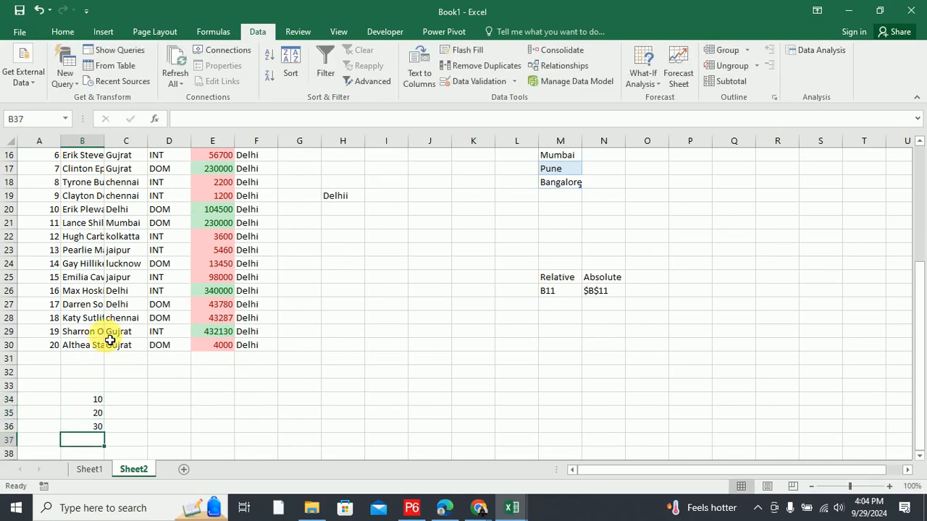
pyautogui.write('40')
pyautogui.press('Return')
# Total the sample numbers in cell B39 with the formula =SUM(B34:B37).
pyautogui.scroll(-1, 184, 369)
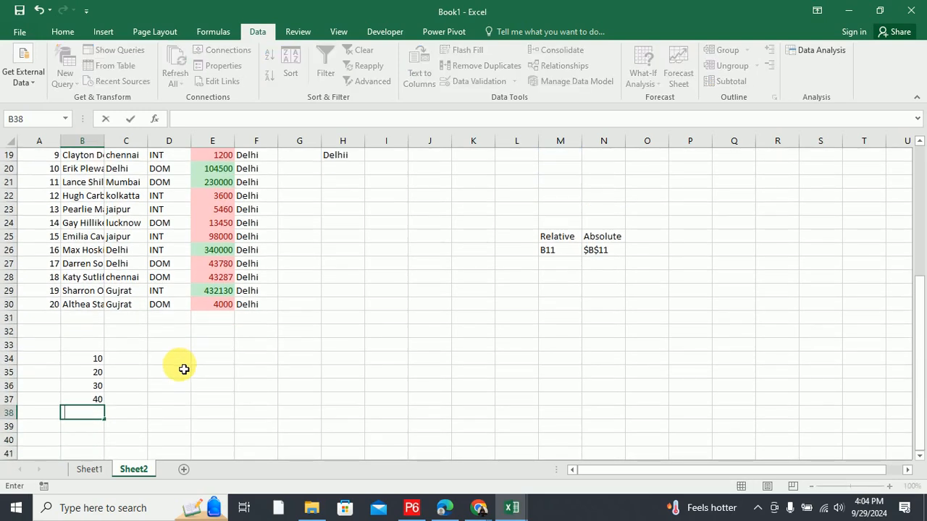
pyautogui.press('Return')
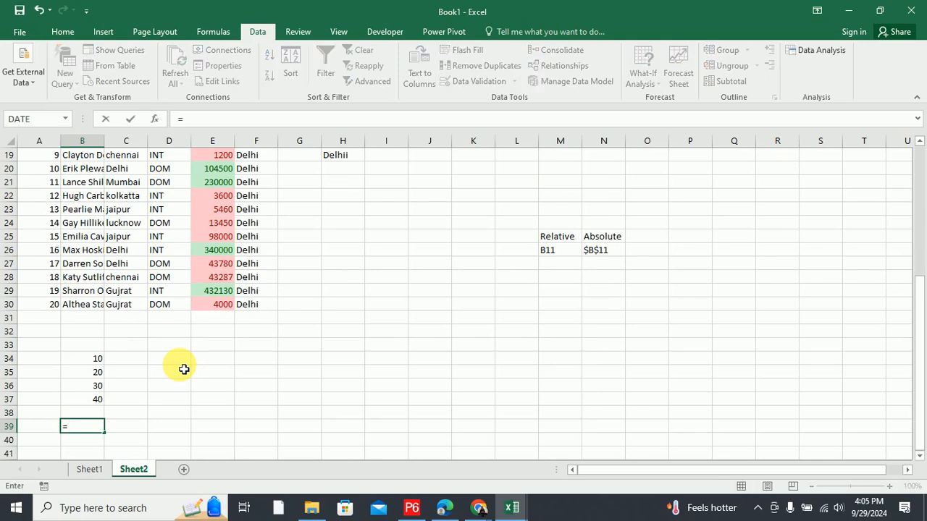
pyautogui.write('sum(')
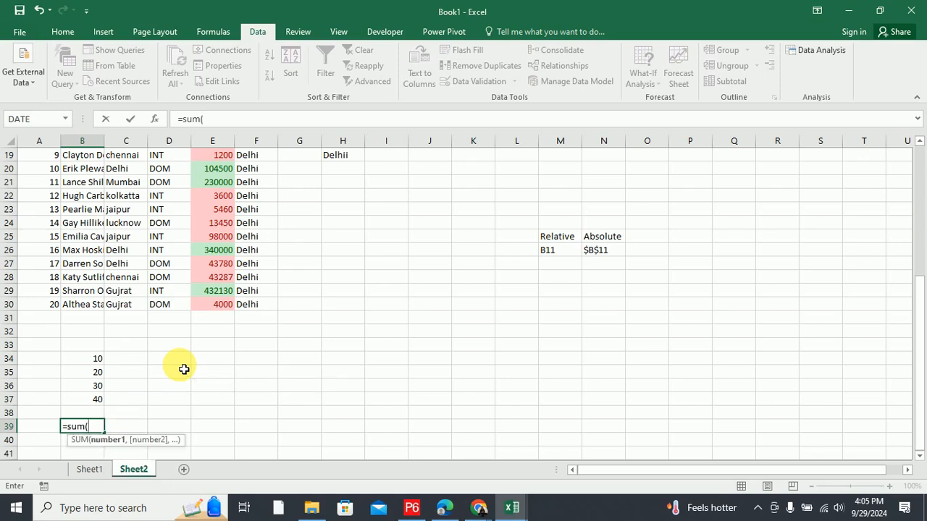
pyautogui.moveTo(100, 358); pyautogui.dragTo(106, 400)
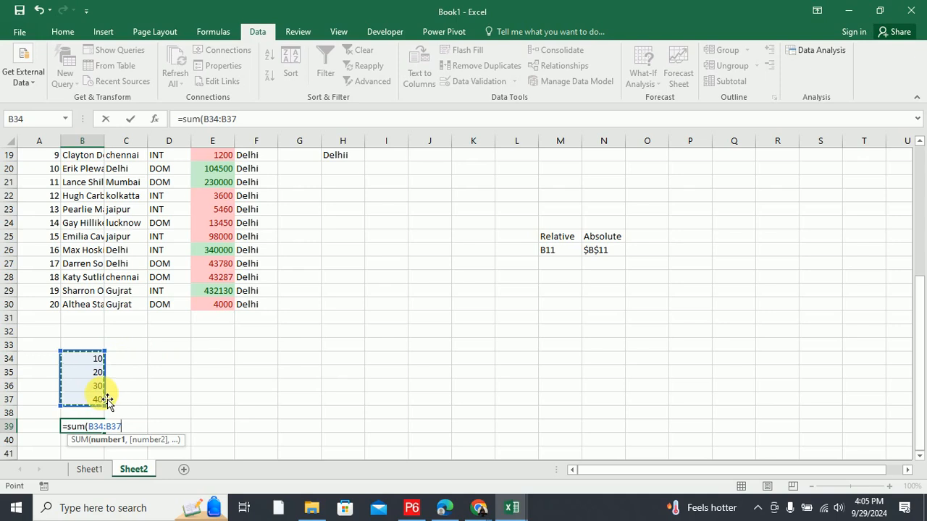
pyautogui.write(')')
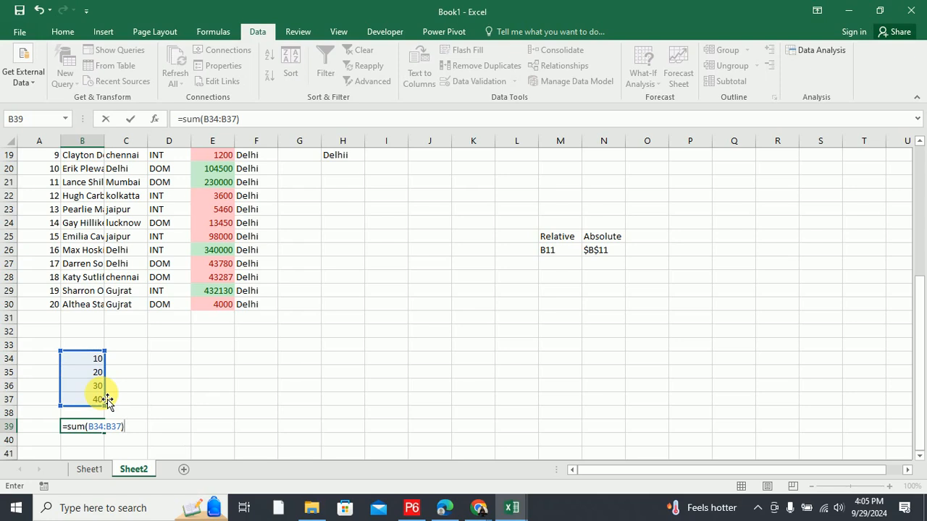
pyautogui.press('Return')
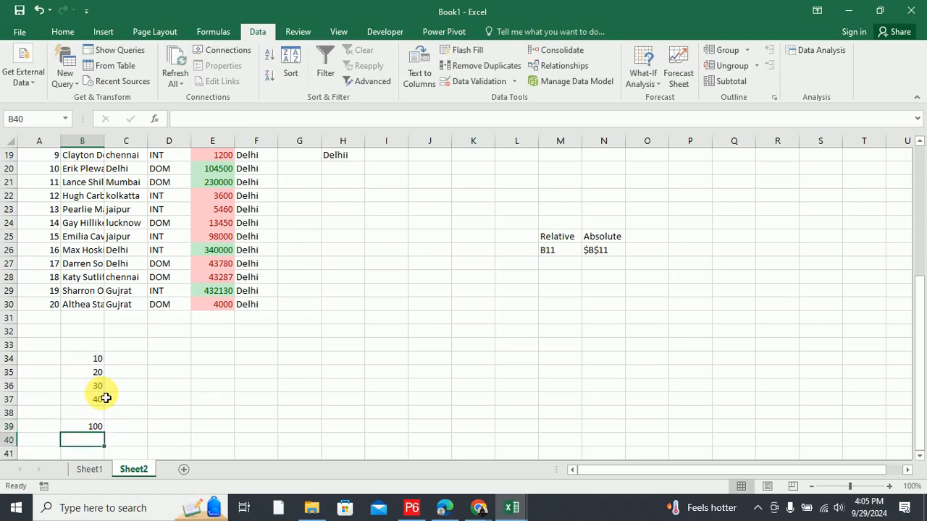
# Move the sum formula from B39 to F39 and fill it down to F41.
pyautogui.click(89, 431)
pyautogui.hotkey('ctrl', 'c')
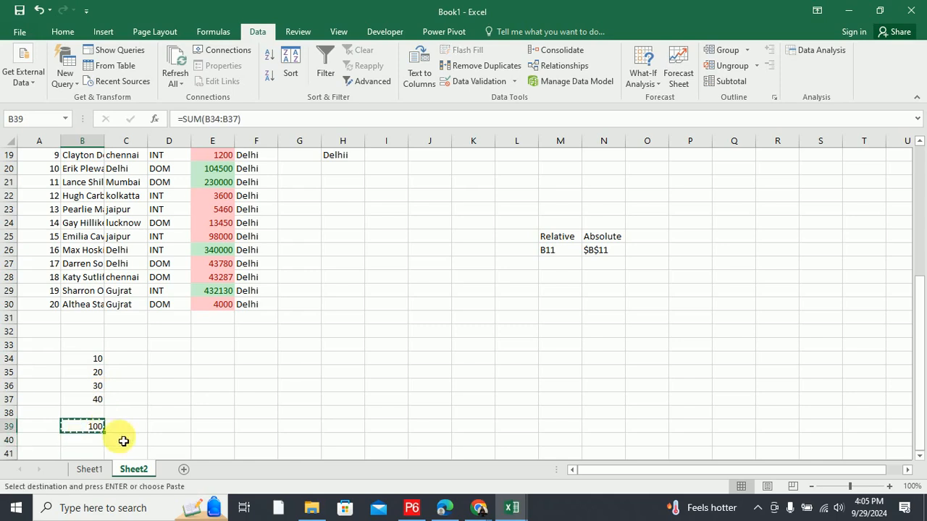
pyautogui.click(271, 425)
pyautogui.press('Return')
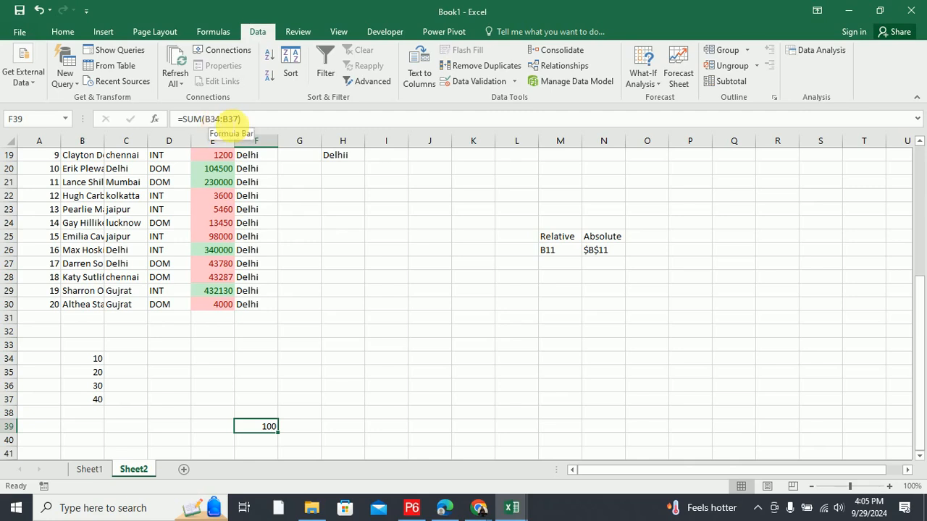
pyautogui.scroll(-2, 312, 270)
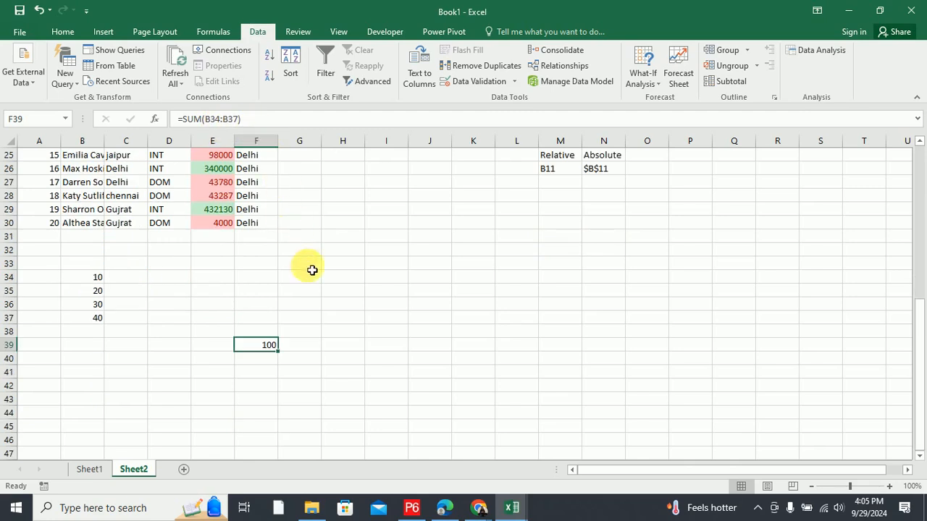
pyautogui.moveTo(281, 357); pyautogui.dragTo(284, 378)
# Examine the ranges that the sum formulas in F39, F40 and F41 refer to in column B.
pyautogui.click(269, 362)
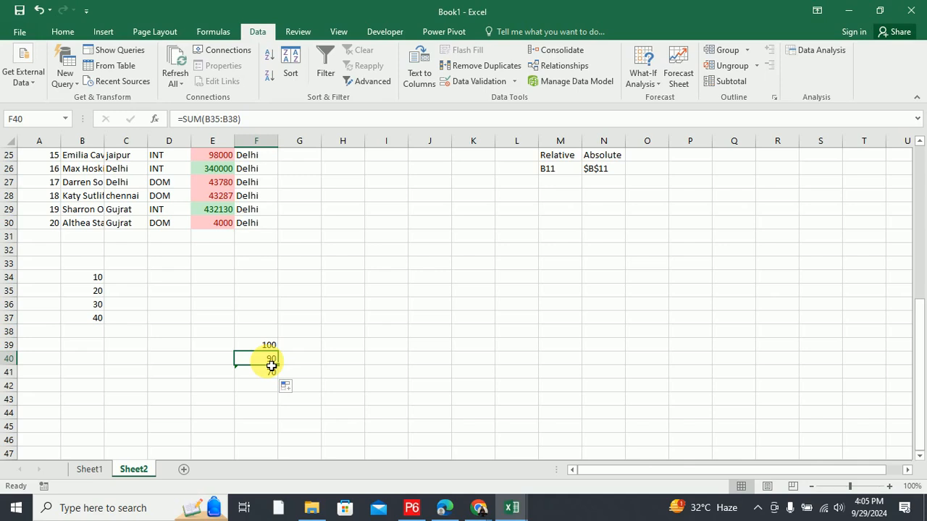
pyautogui.click(269, 347)
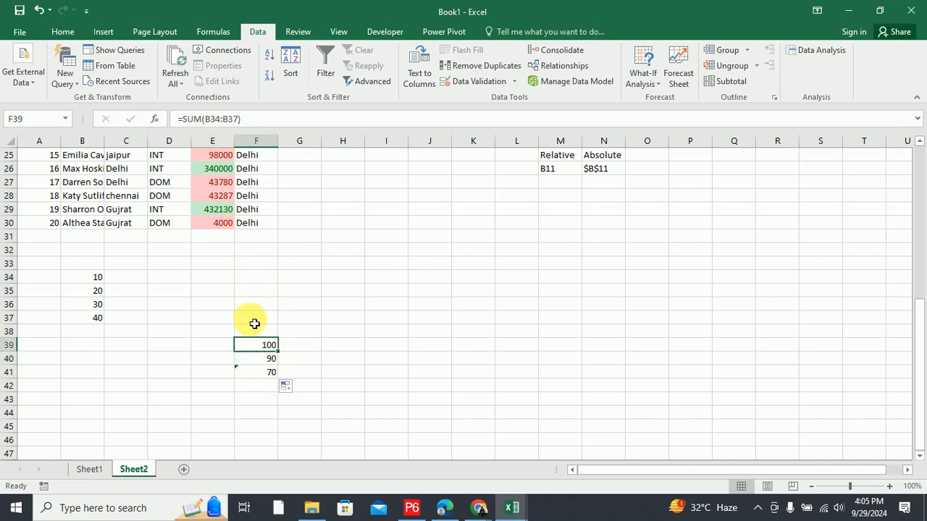
pyautogui.click(254, 359)
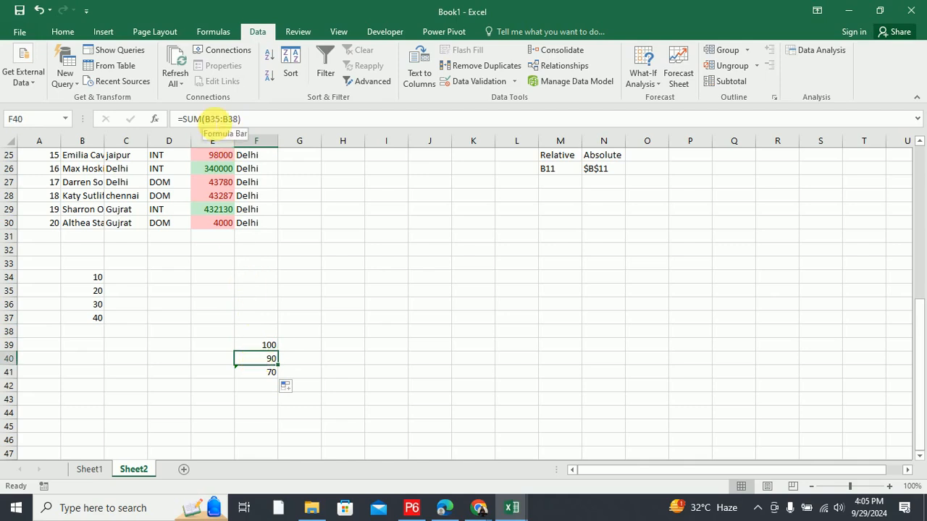
pyautogui.click(206, 120)
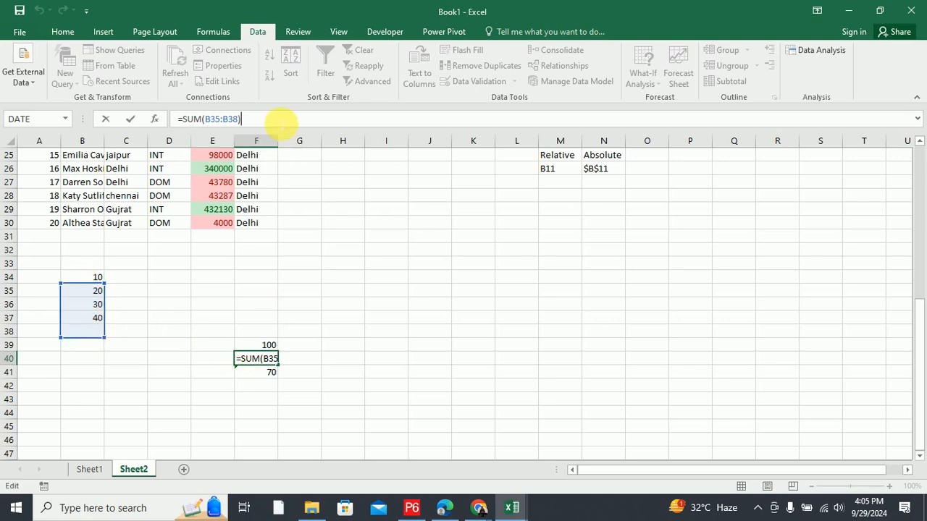
pyautogui.press('Return')
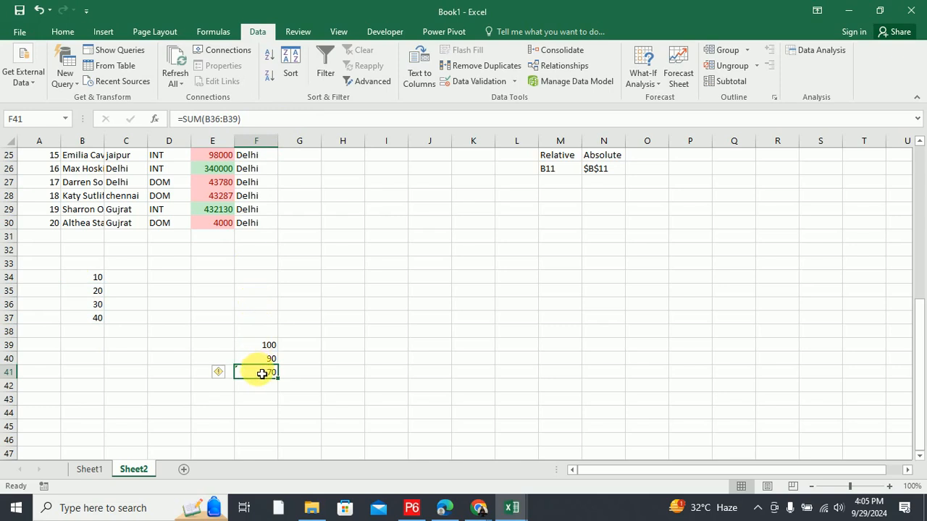
pyautogui.click(209, 119)
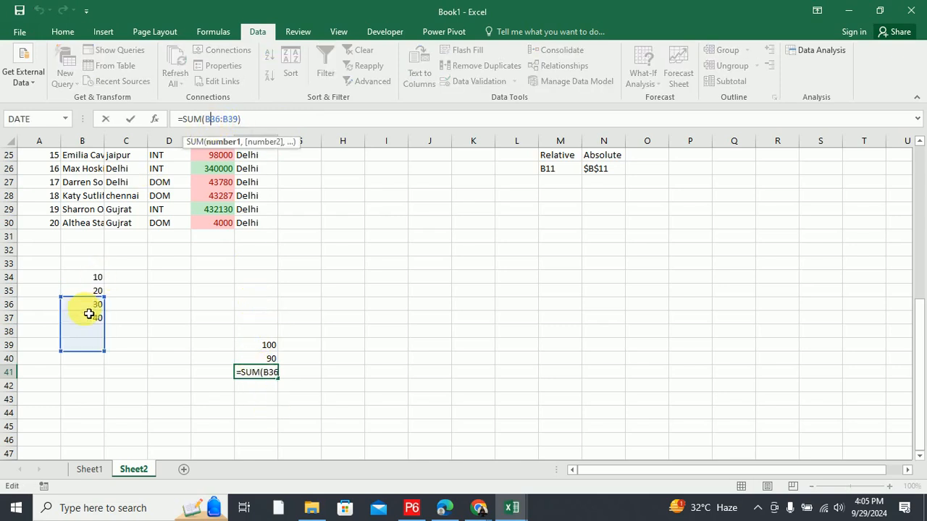
pyautogui.click(381, 390)
pyautogui.moveTo(269, 347); pyautogui.dragTo(269, 379)
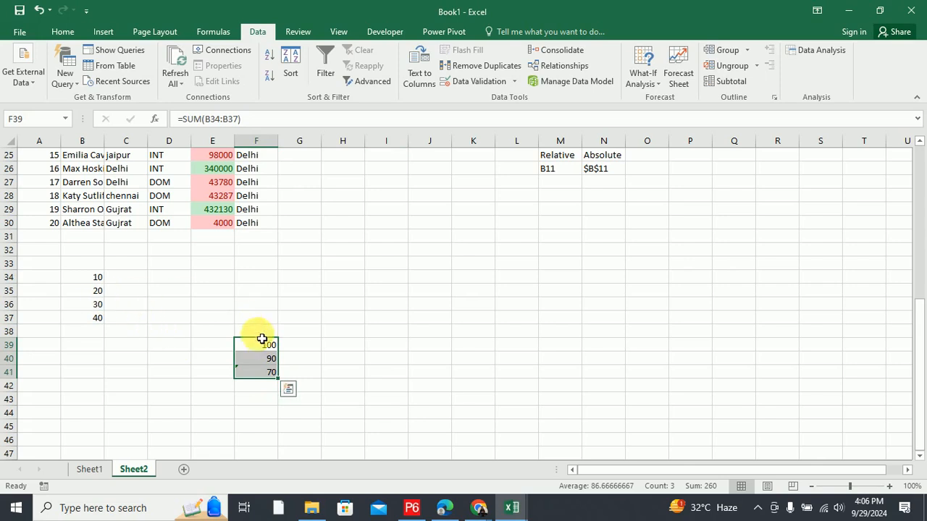
# Copy the relative sum formula from F39 across to G39 and inspect the range it refers to.
pyautogui.click(278, 345)
pyautogui.moveTo(279, 345); pyautogui.dragTo(320, 355)
pyautogui.click(300, 351)
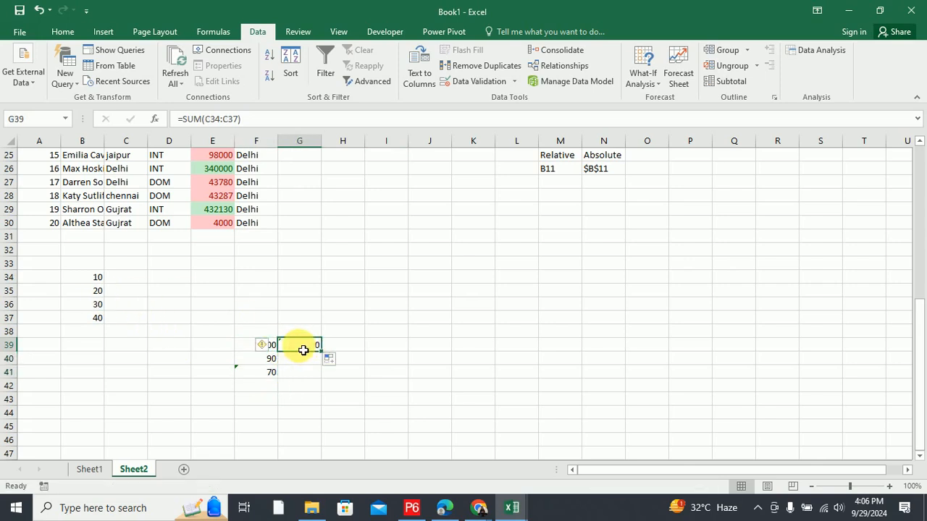
pyautogui.click(211, 119)
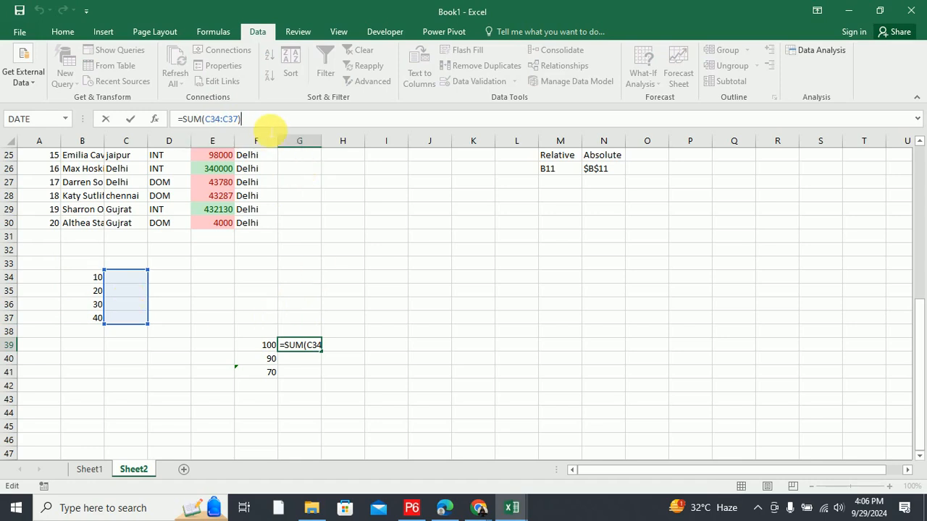
pyautogui.press('Return')
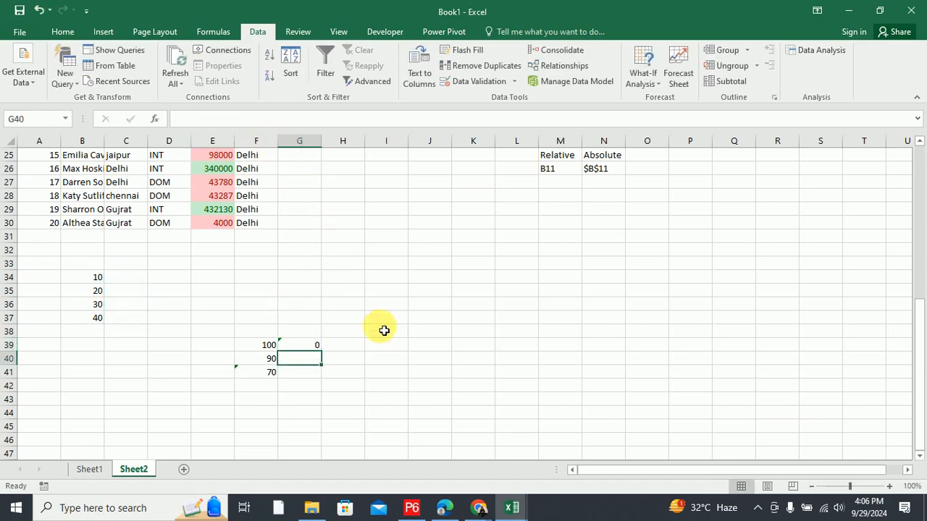
# Enter a sum of B34 to B37 in J39 with an absolute start reference, =SUM($B$34:B37).
pyautogui.click(420, 346)
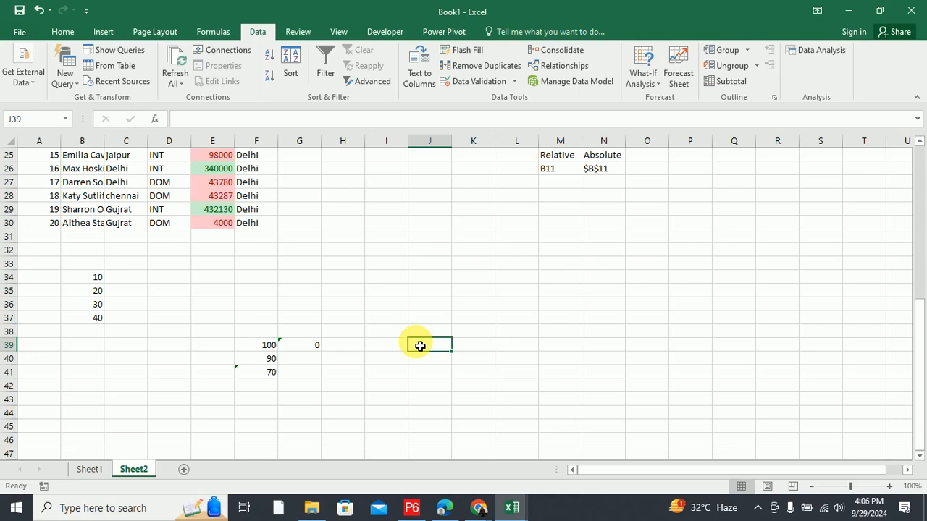
pyautogui.write('=sum(')
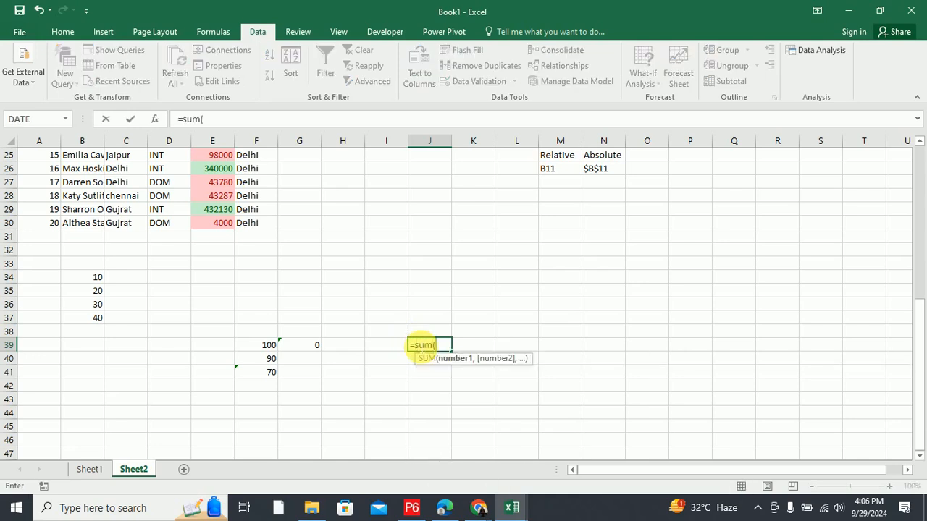
pyautogui.moveTo(91, 281); pyautogui.dragTo(91, 316)
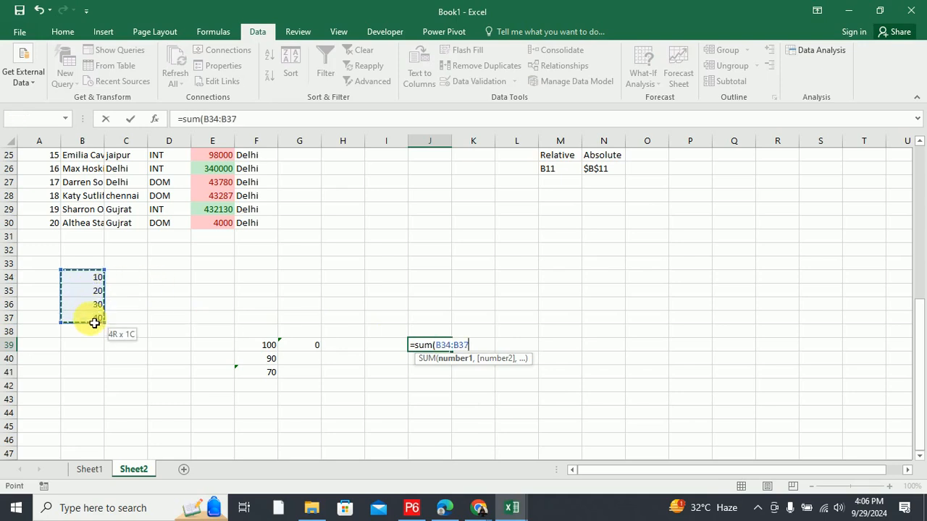
pyautogui.click(206, 121)
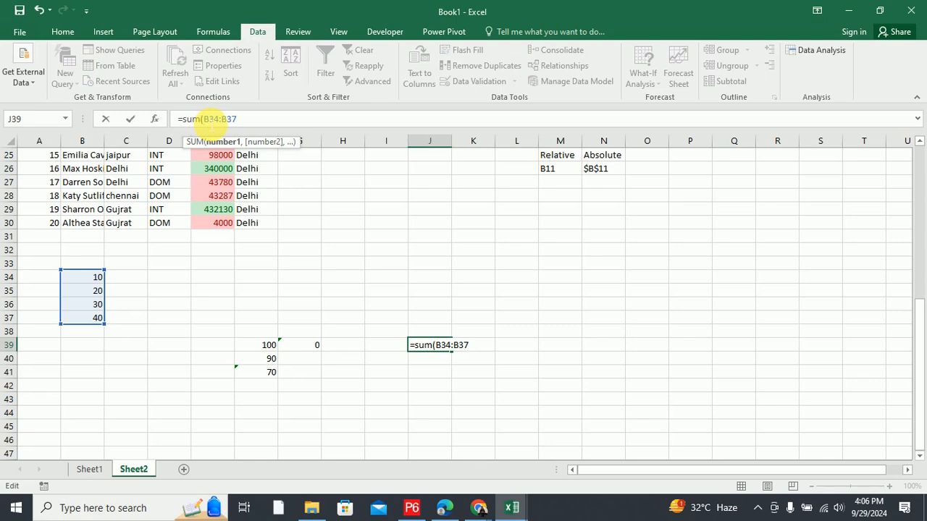
pyautogui.press('F4')
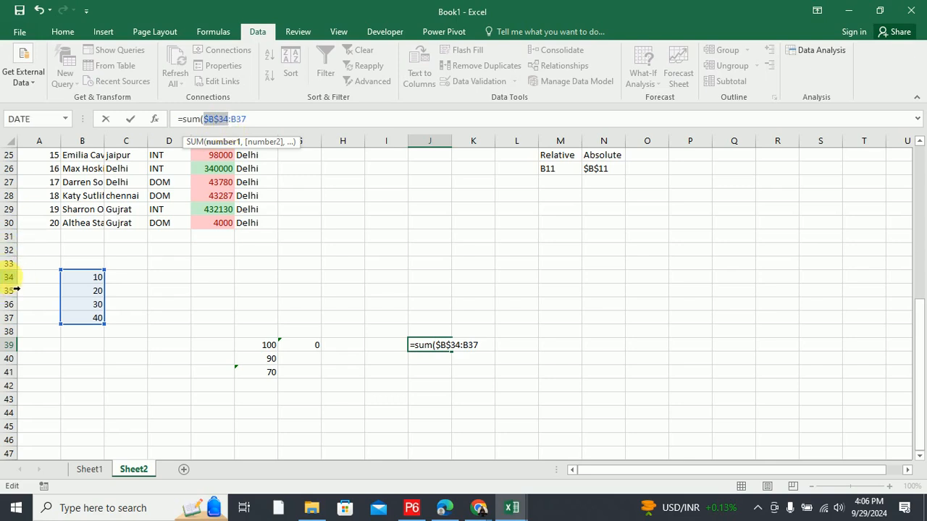
pyautogui.click(241, 120)
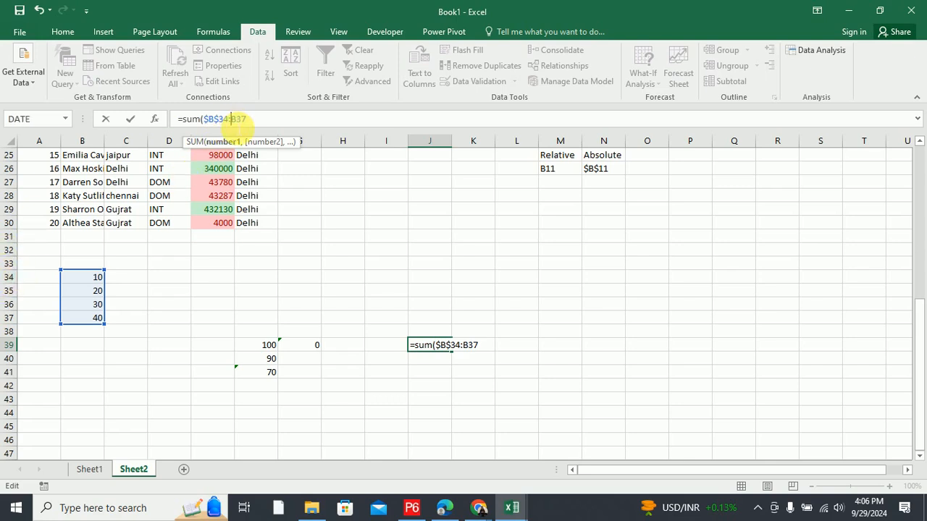
pyautogui.press('F5')
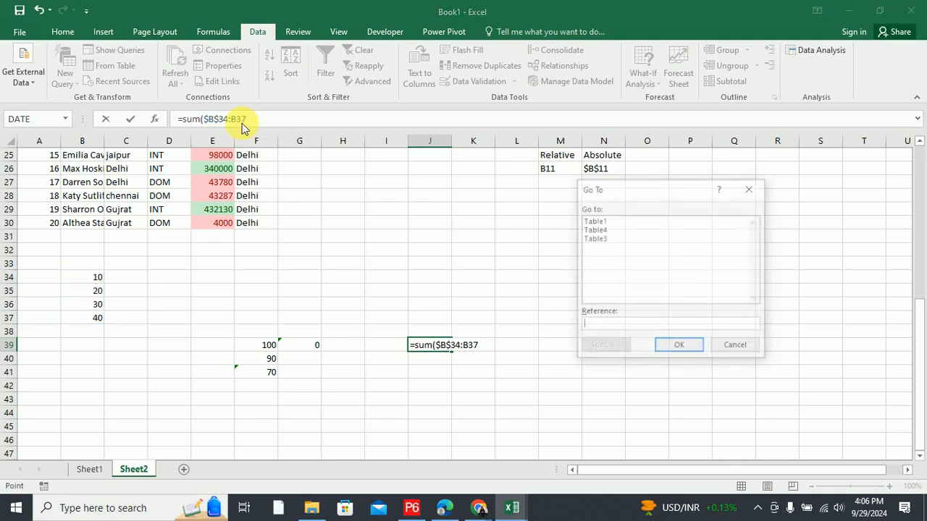
pyautogui.click(736, 347)
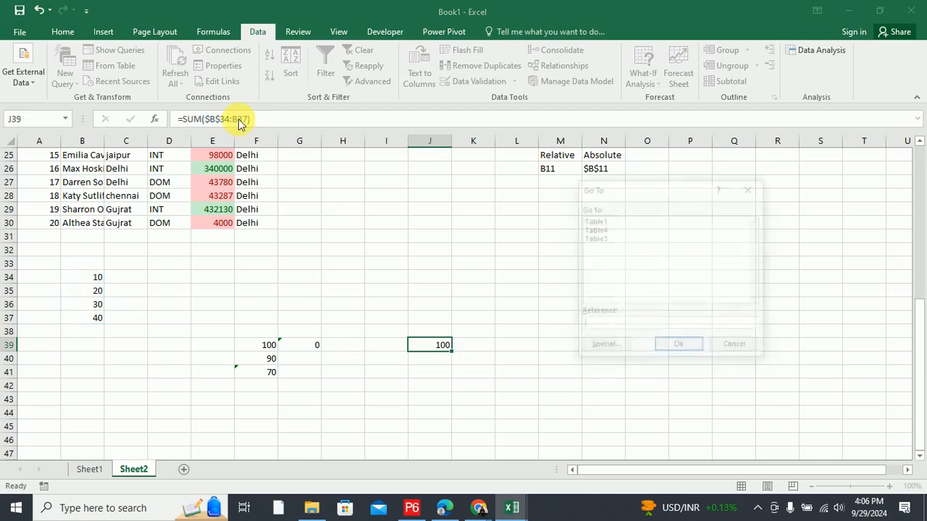
pyautogui.hotkey('ctrl', 'Return')
pyautogui.press('F5')
pyautogui.click(724, 346)
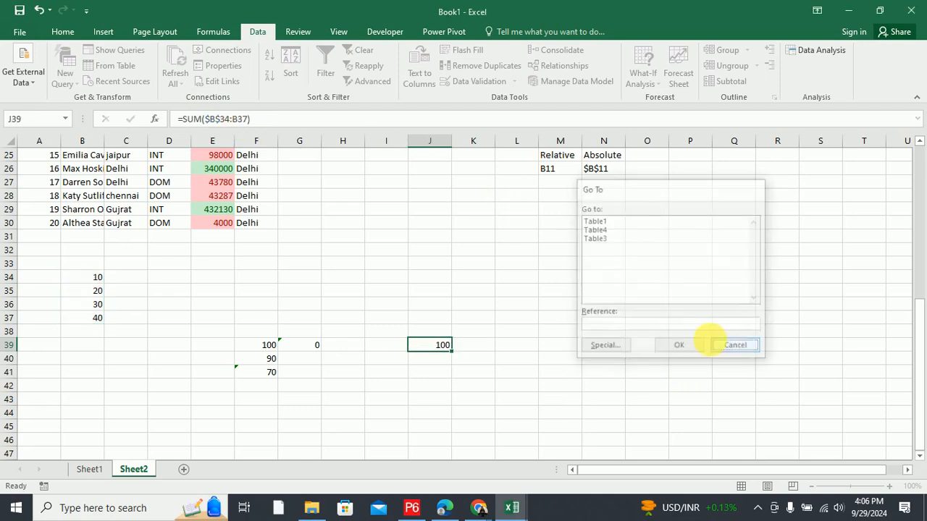
# Make the end reference in J39 absolute as well, giving the formula =SUM($B$34:$B$37).
pyautogui.click(244, 119)
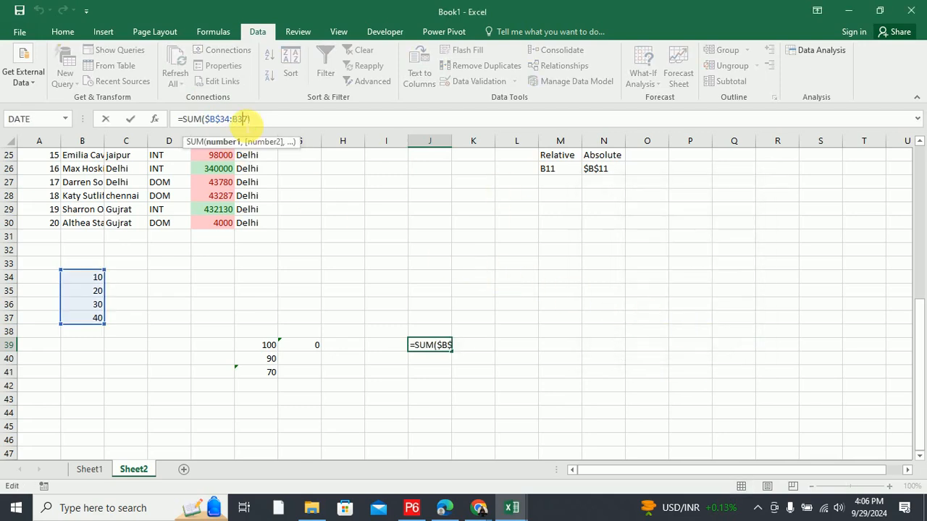
pyautogui.press('F4')
pyautogui.doubleClick(243, 119)
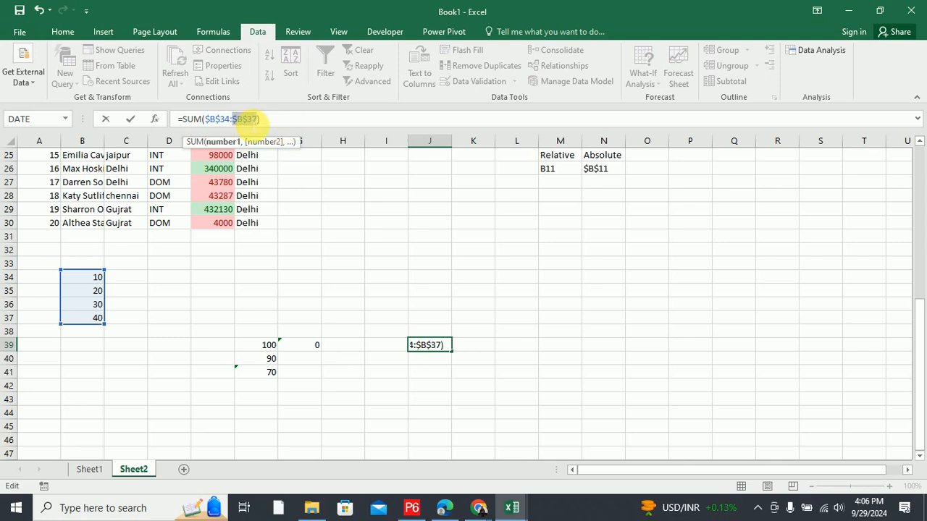
pyautogui.moveTo(207, 123); pyautogui.dragTo(260, 125)
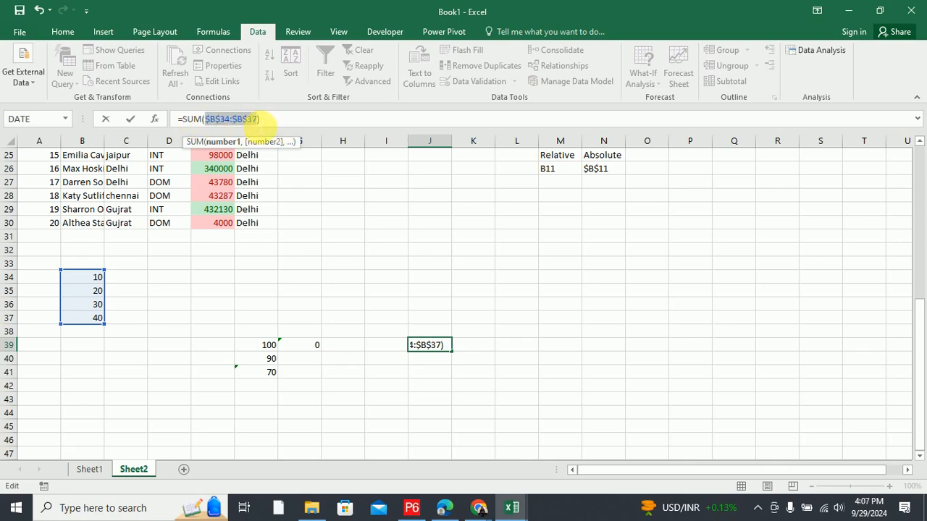
pyautogui.click(275, 124)
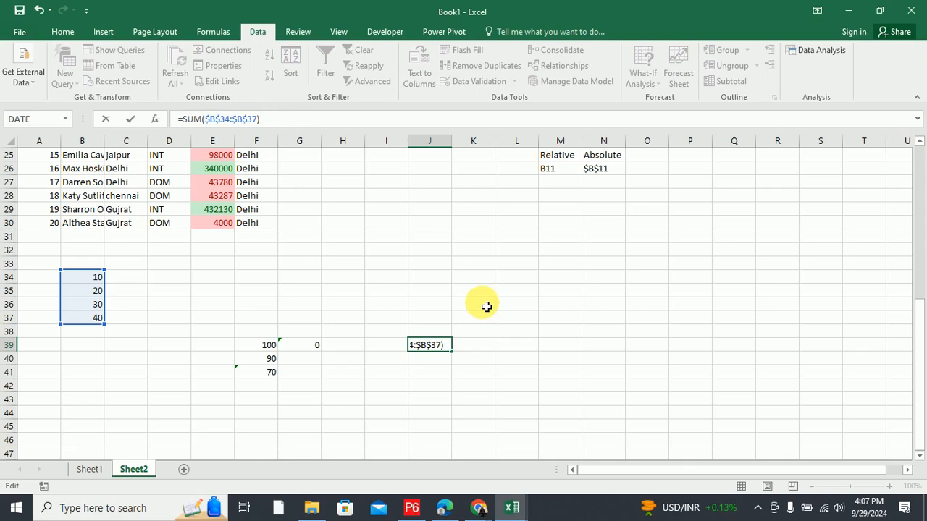
pyautogui.press('Return')
# Fill the absolute sum formula from J39 down to J41 and check the references in the copies.
pyautogui.click(445, 345)
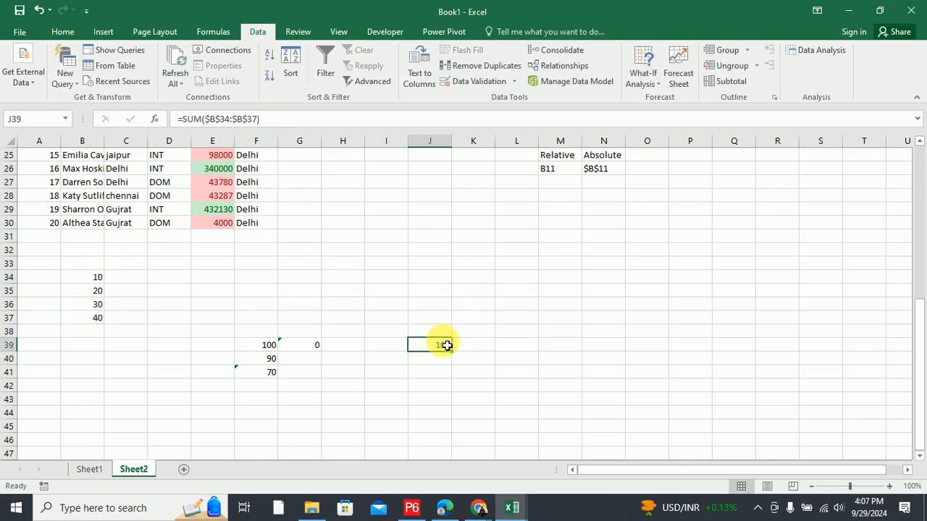
pyautogui.moveTo(458, 356); pyautogui.dragTo(458, 379)
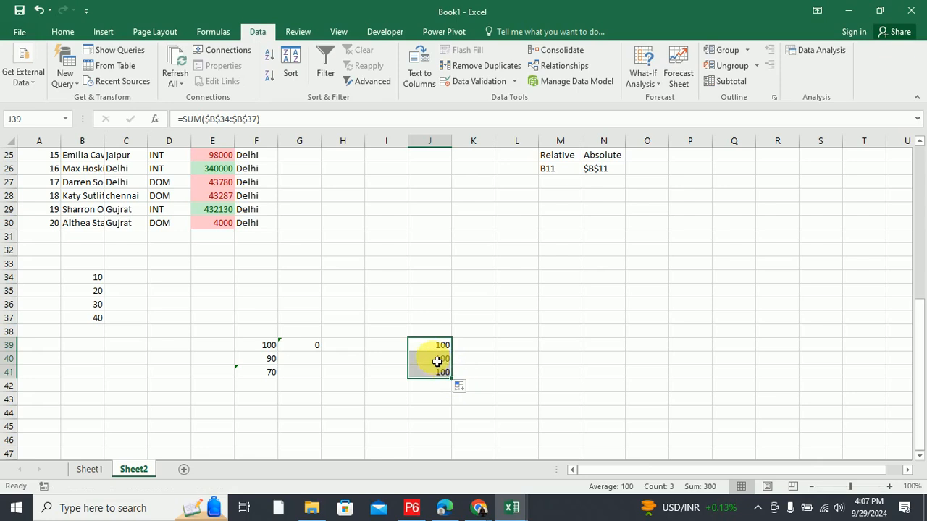
pyautogui.click(435, 360)
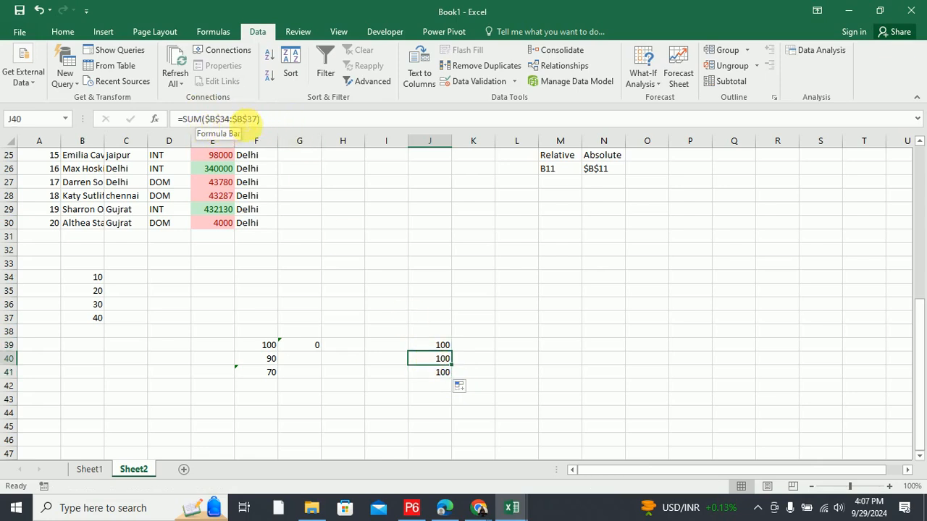
pyautogui.click(430, 373)
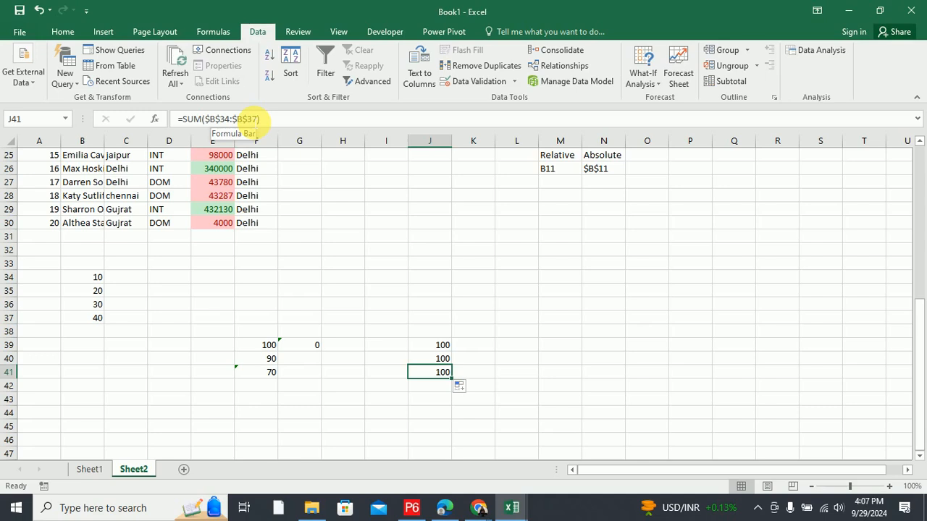
# Review the relative ranges in F39, F40 and F41 for comparison with the absolute formulas in column J.
pyautogui.click(265, 349)
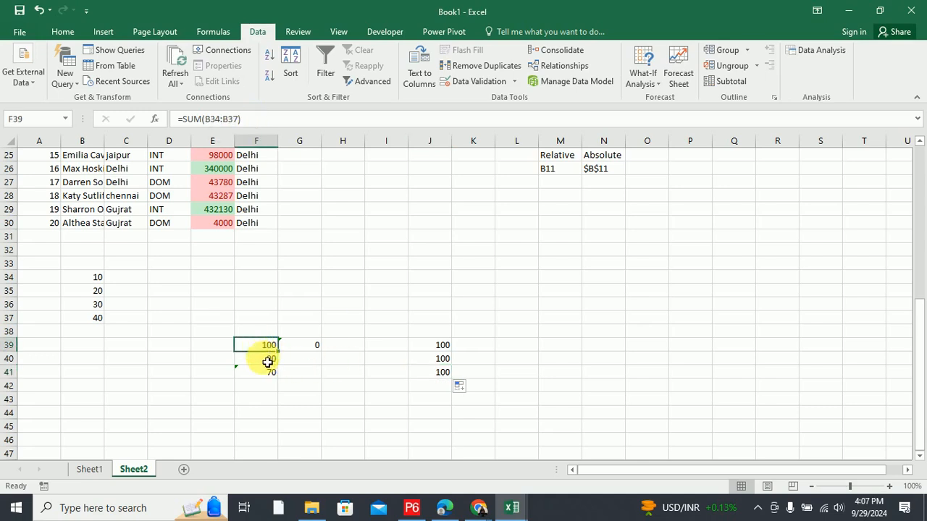
pyautogui.click(267, 362)
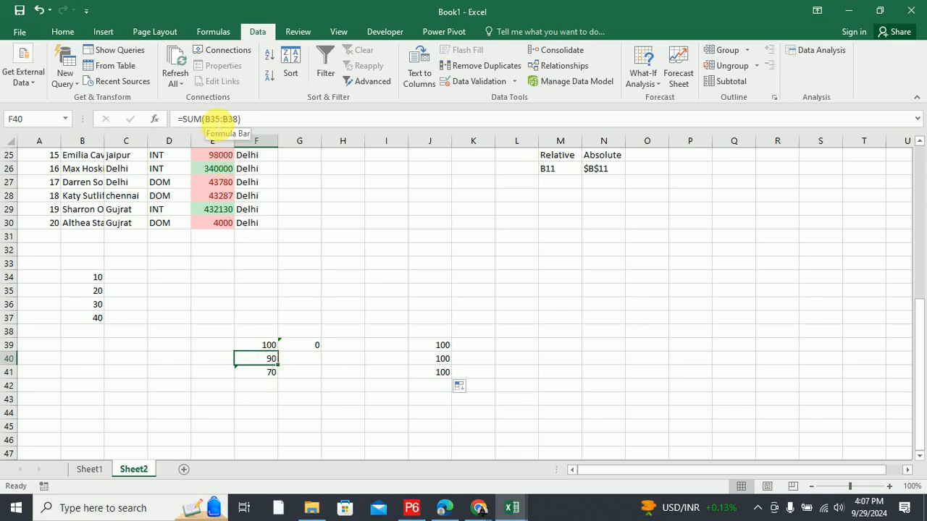
pyautogui.click(271, 374)
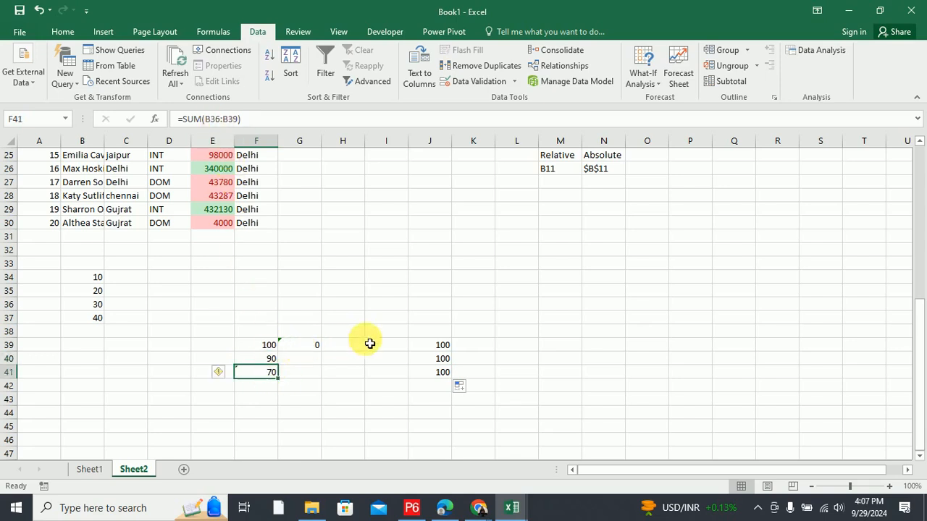
# Copy the absolute sum formula from J39 across to K39.
pyautogui.click(450, 347)
pyautogui.moveTo(456, 356); pyautogui.dragTo(490, 361)
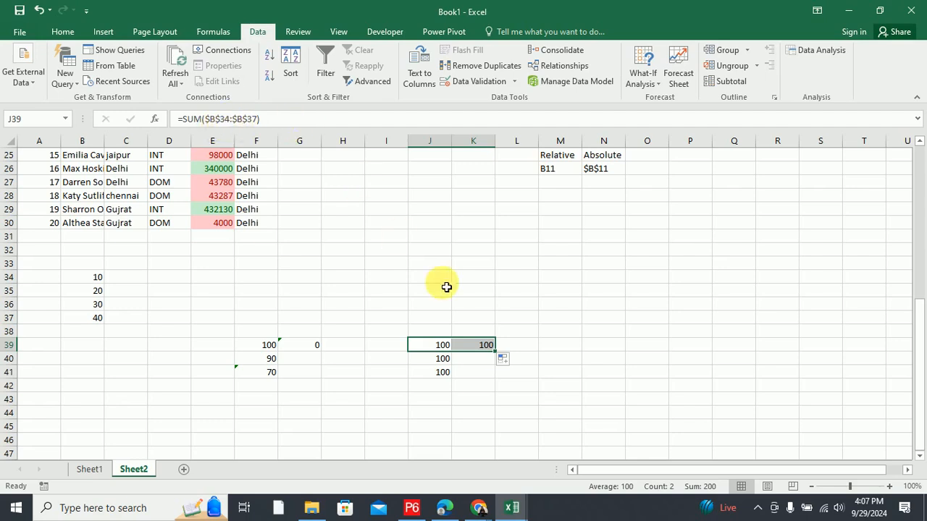
pyautogui.click(533, 336)
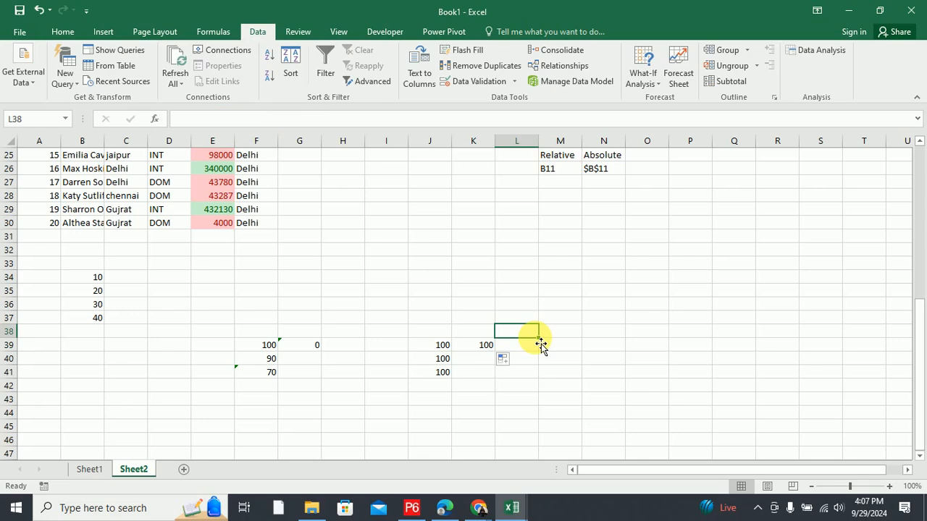
# Add the heading Mixed in O25 beside Absolute, with the example references B$11 in O26 and $B11 in O27.
pyautogui.scroll(1, 565, 318)
pyautogui.click(645, 202)
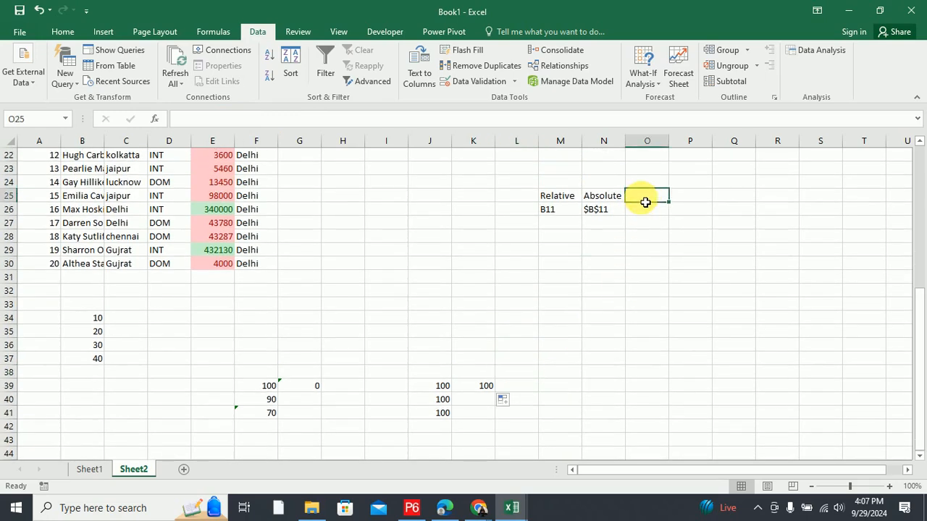
pyautogui.write('Mixed')
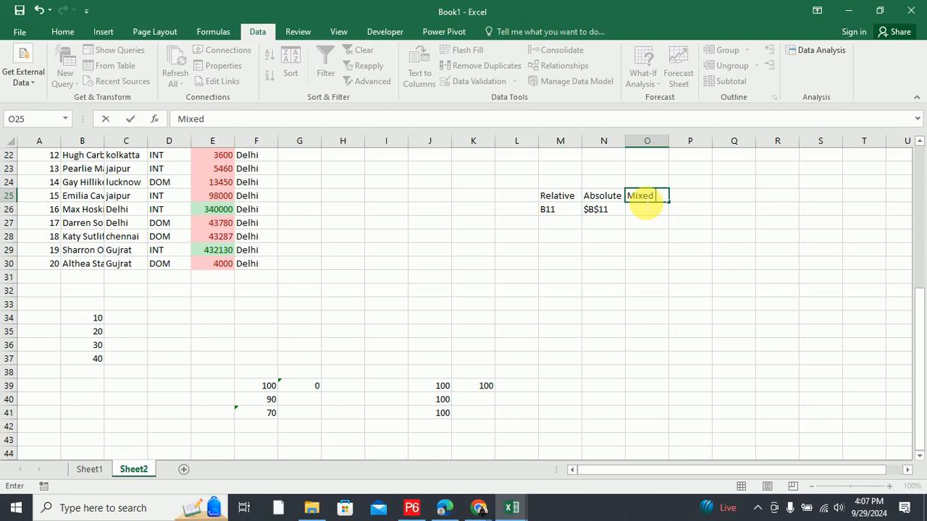
pyautogui.click(639, 214)
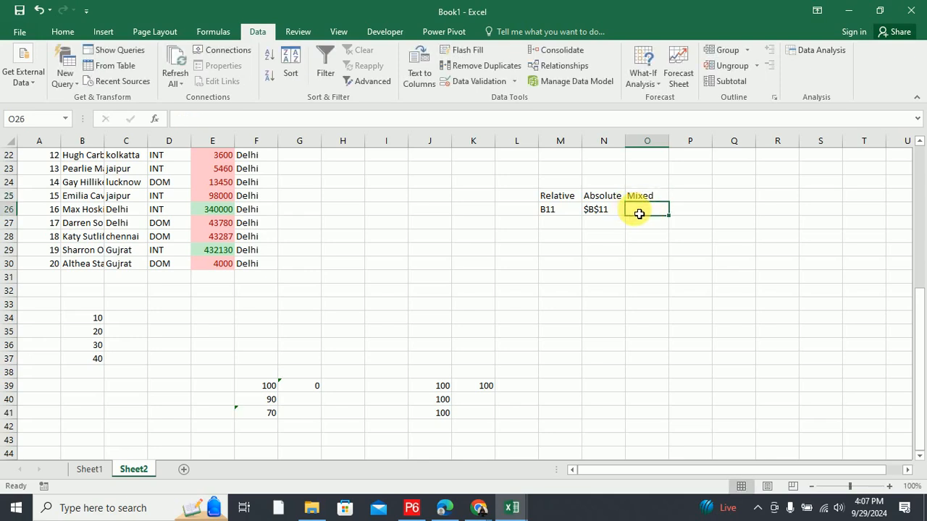
pyautogui.write('B$11')
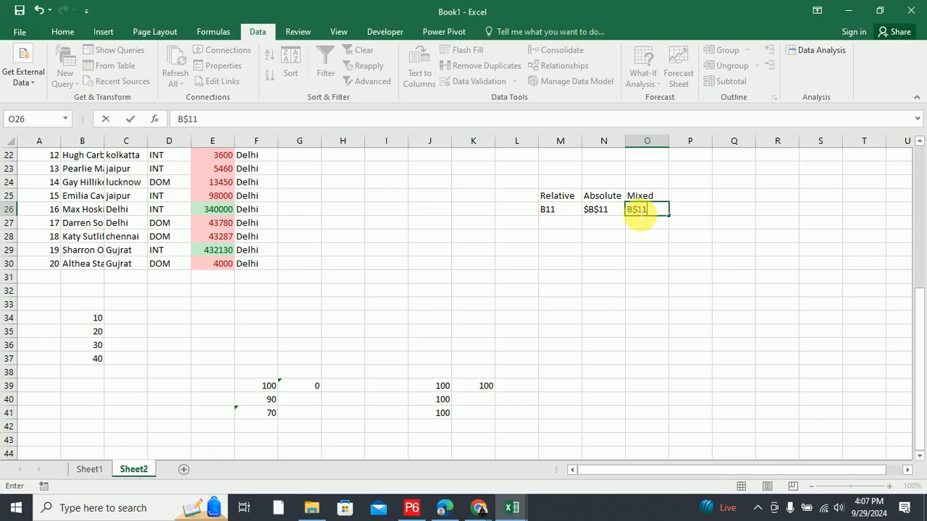
pyautogui.press('Return')
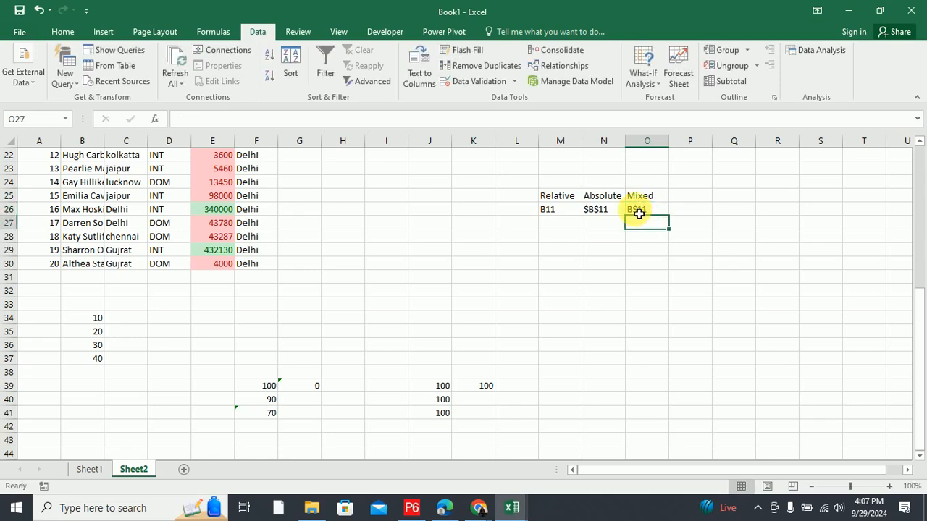
pyautogui.write('$')
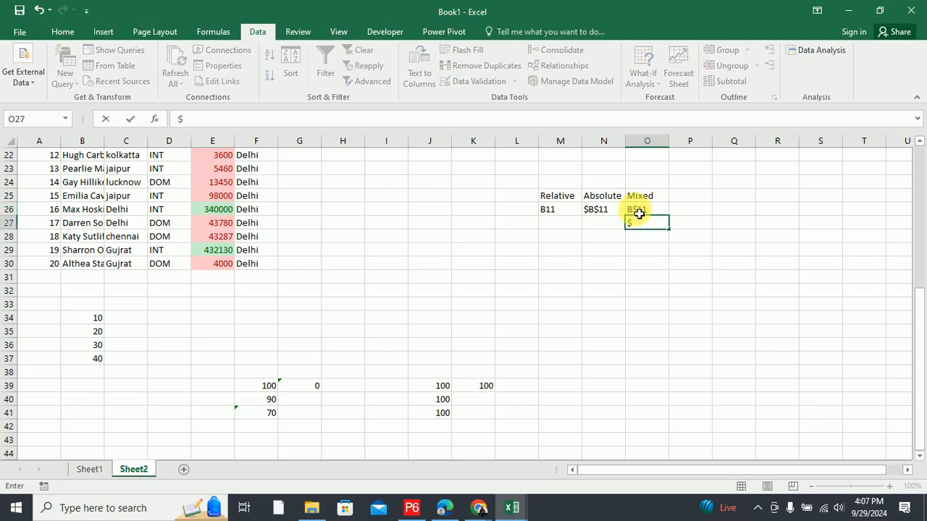
pyautogui.write('B$11')
pyautogui.press('Return')
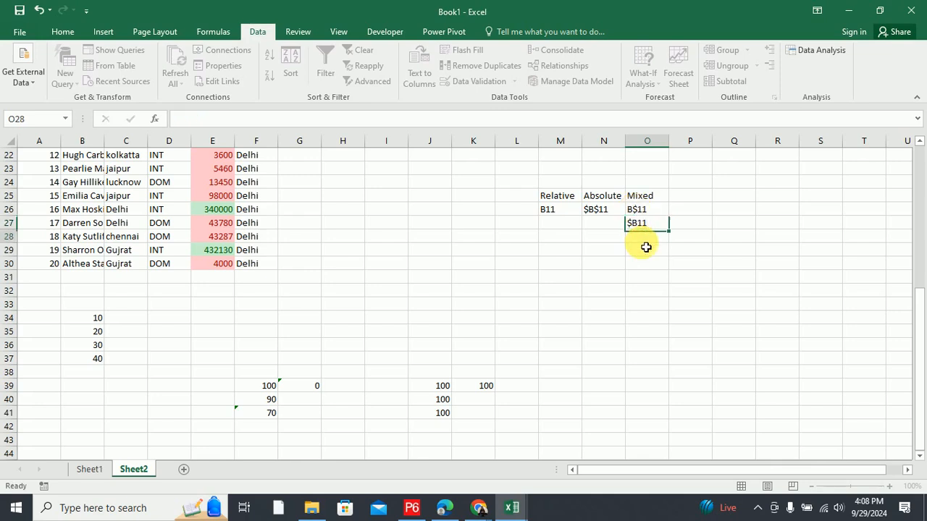
pyautogui.click(645, 215)
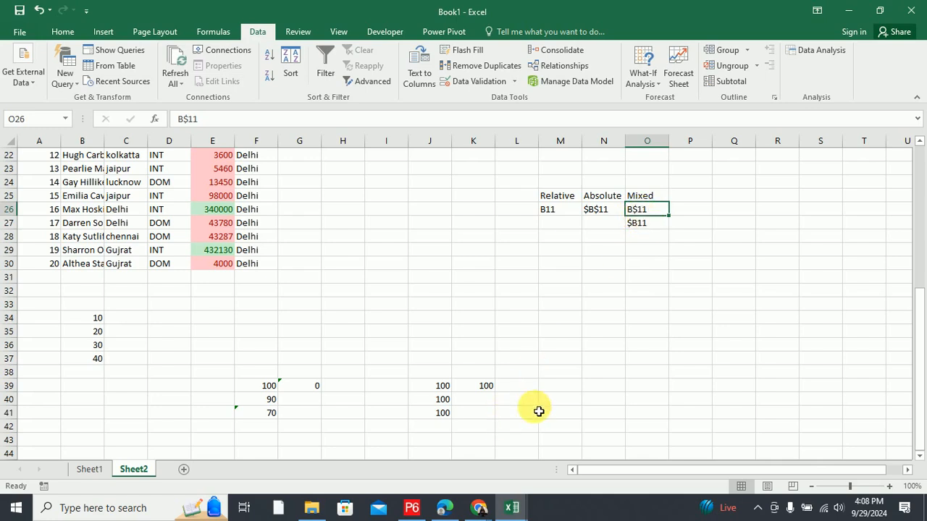
# Enter a SUM formula in N38 that adds the values in B34:B37.
pyautogui.click(601, 376)
pyautogui.write('=s')
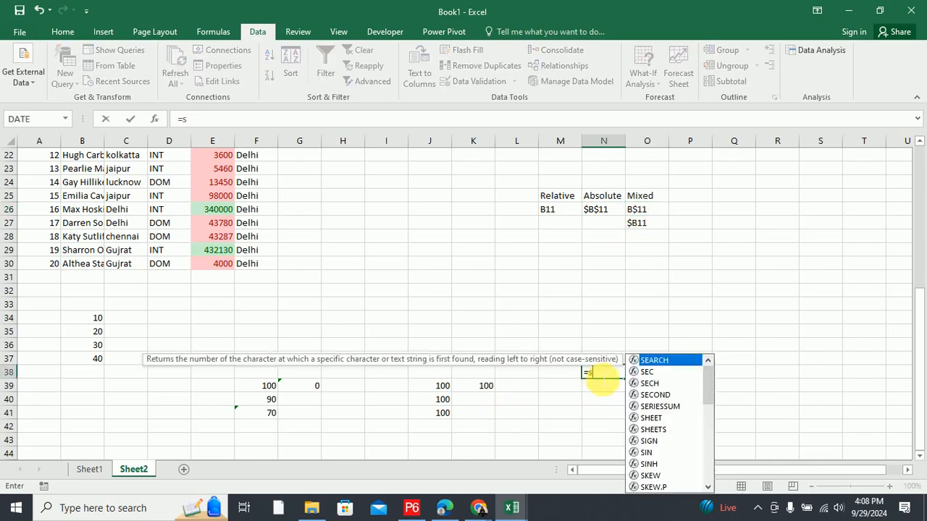
pyautogui.write('um(')
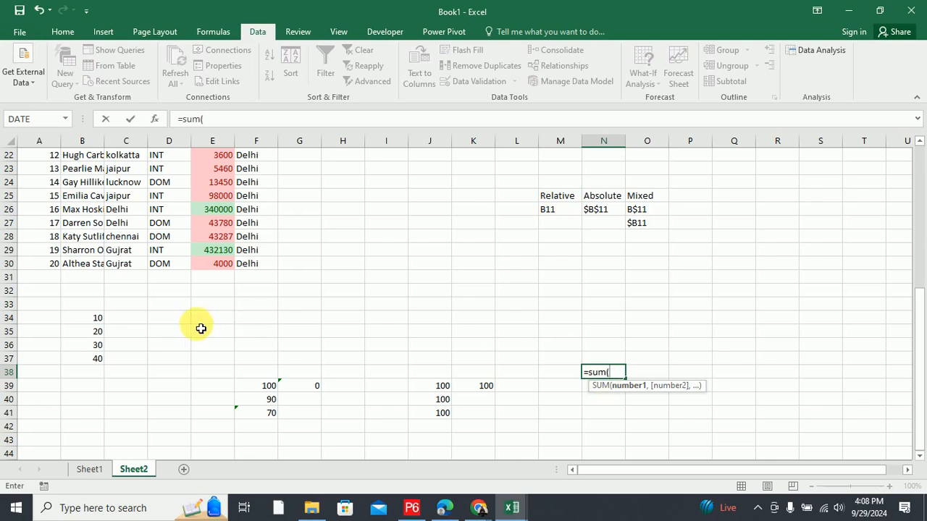
pyautogui.moveTo(92, 320); pyautogui.dragTo(94, 362)
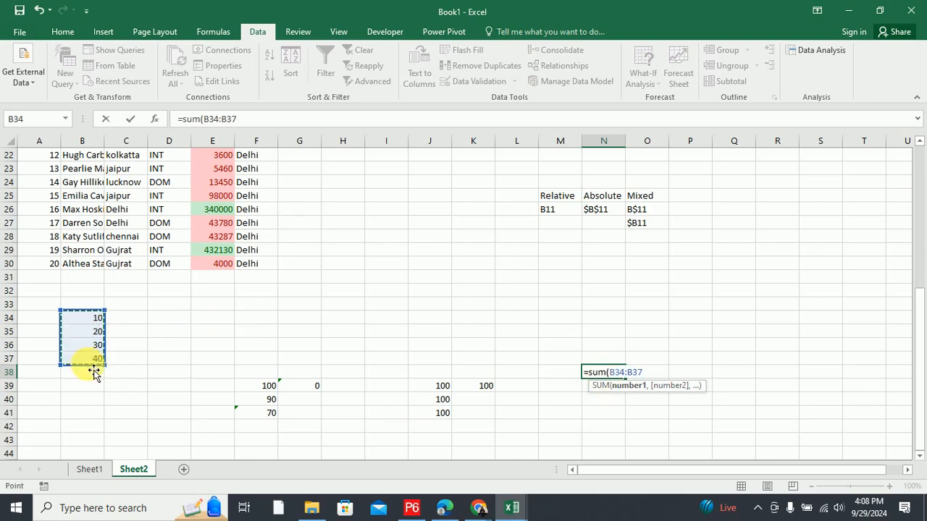
pyautogui.hotkey('shift', 'Tab')
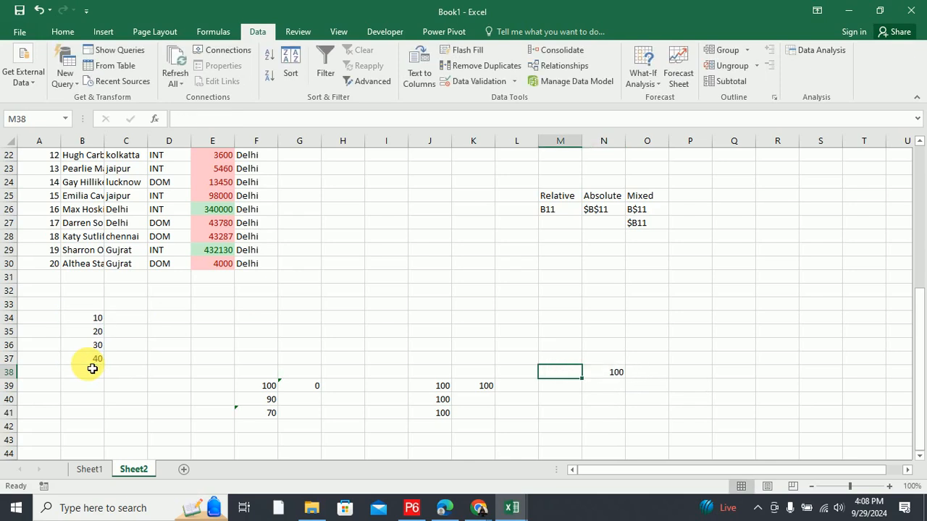
# Lock only the rows in the N38 formula so that it reads =SUM(B$34:B$37).
pyautogui.click(615, 373)
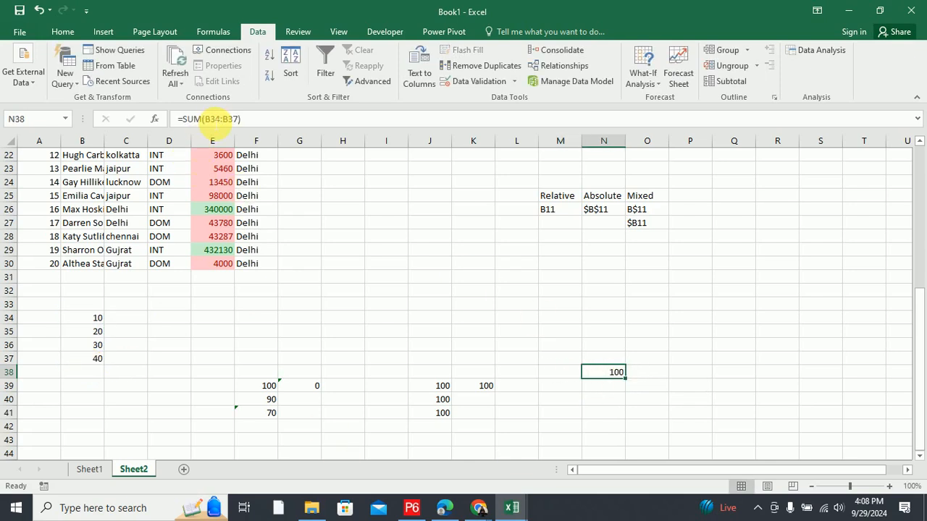
pyautogui.click(210, 119)
pyautogui.press('F4')
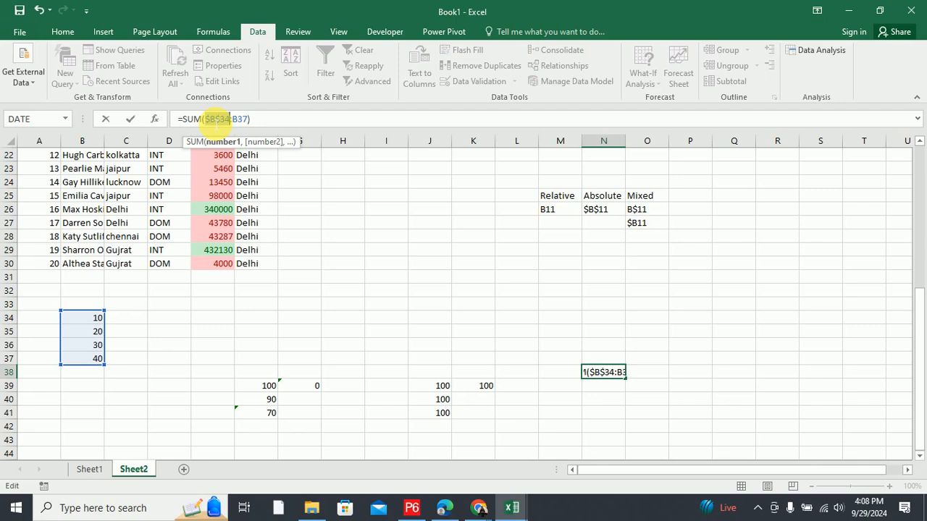
pyautogui.press('F4')
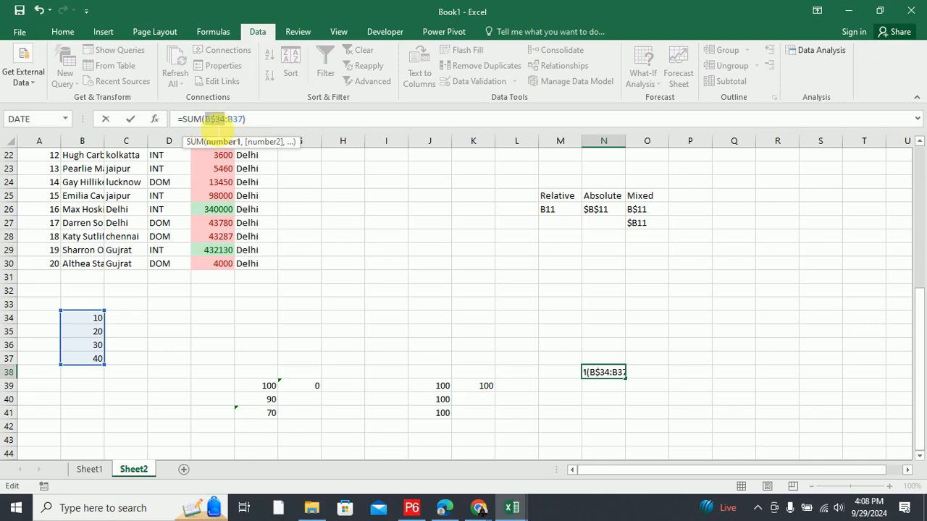
pyautogui.doubleClick(213, 125)
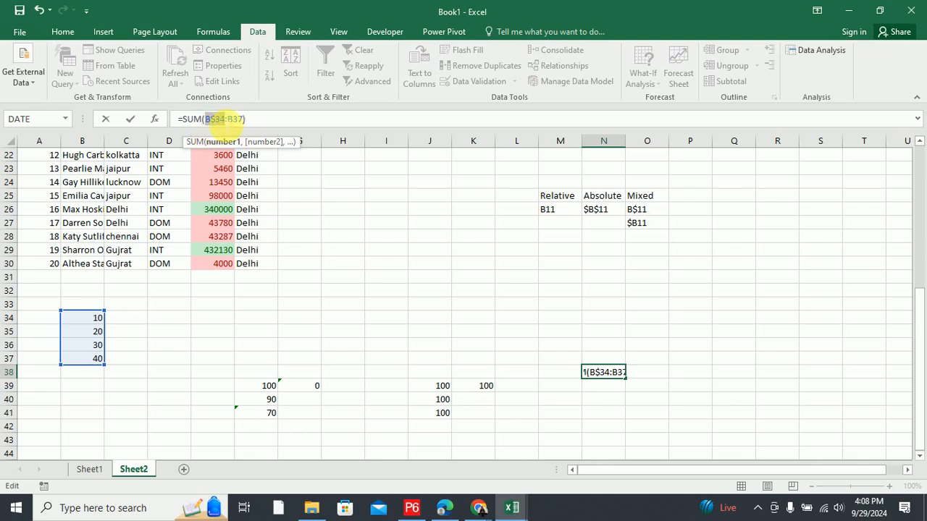
pyautogui.click(239, 125)
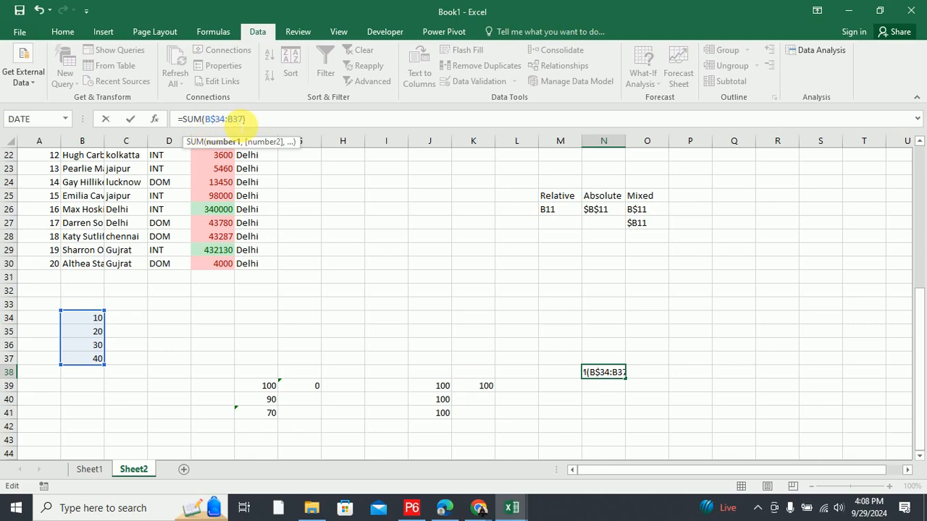
pyautogui.write('$')
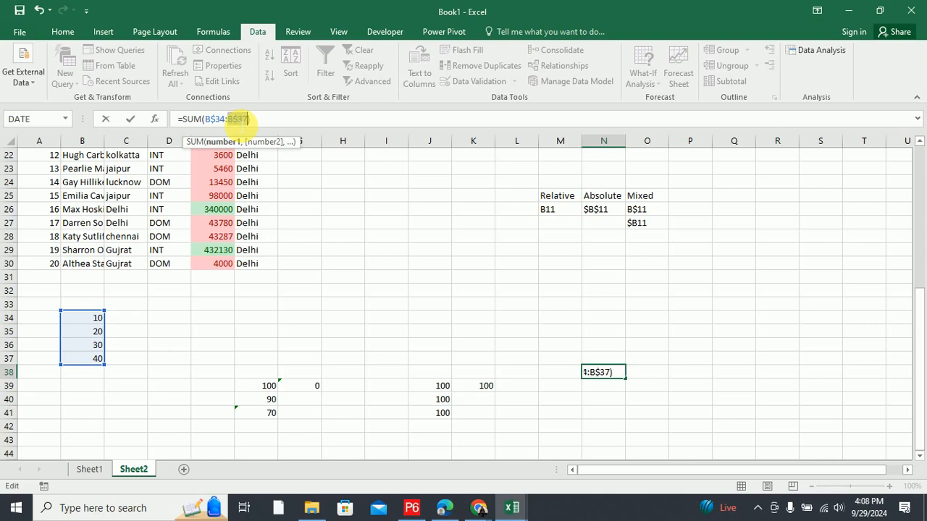
pyautogui.click(300, 120)
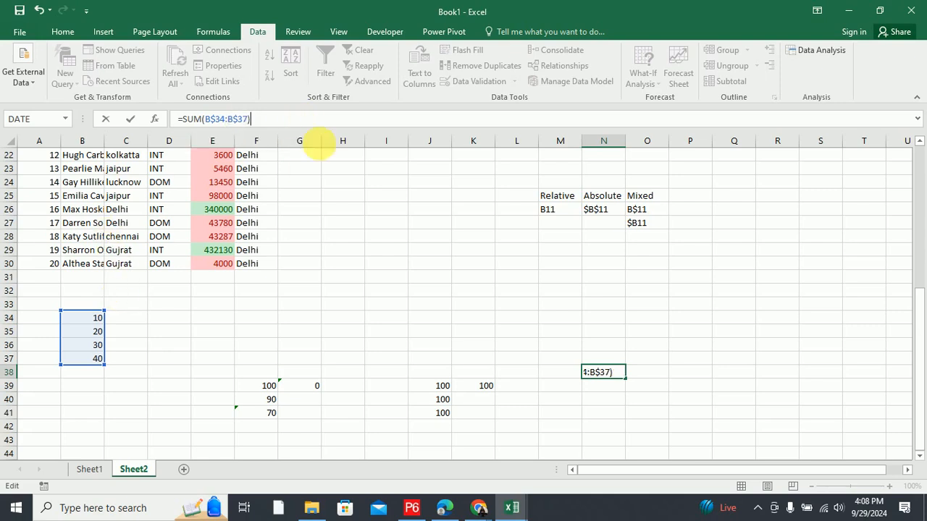
pyautogui.press('Return')
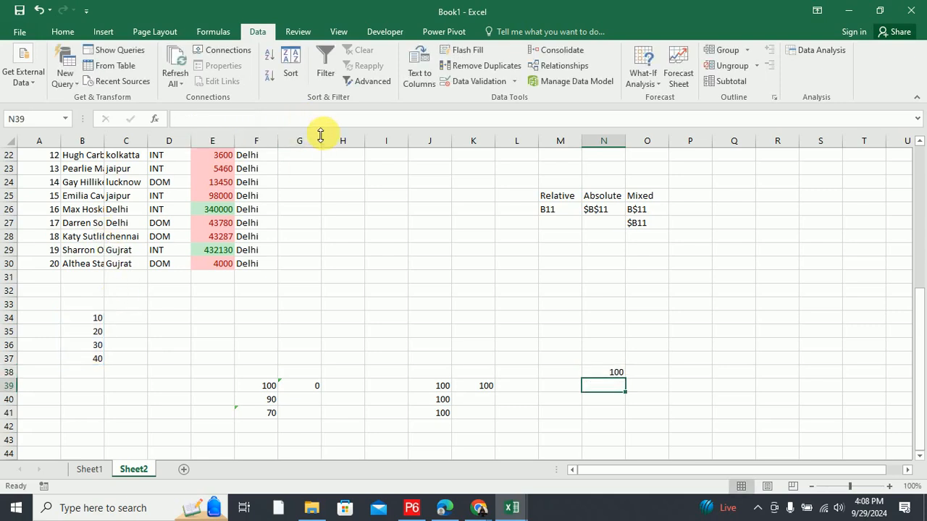
# Fill the row-locked sum formula from N38 down to N41 and across to O38, checking the reference in O38.
pyautogui.click(614, 374)
pyautogui.moveTo(632, 384); pyautogui.dragTo(631, 420)
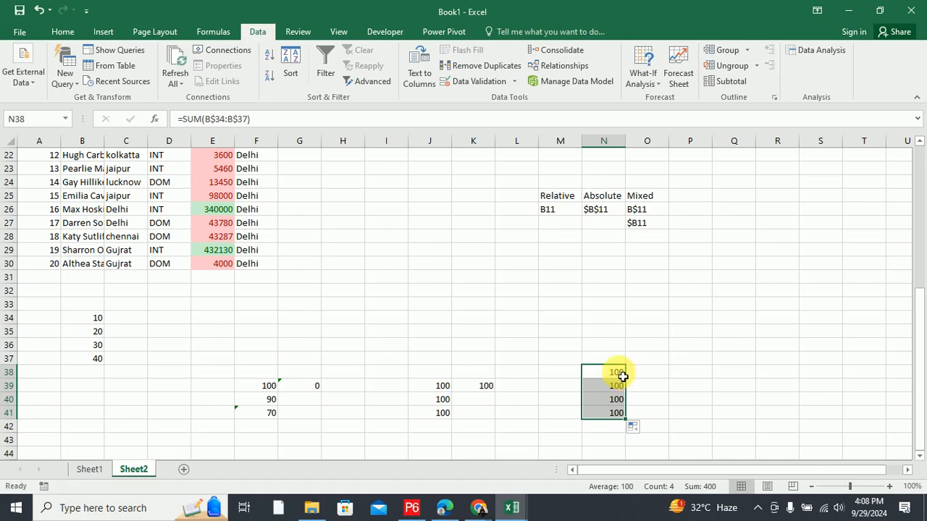
pyautogui.click(614, 372)
pyautogui.moveTo(624, 378); pyautogui.dragTo(658, 383)
pyautogui.click(646, 377)
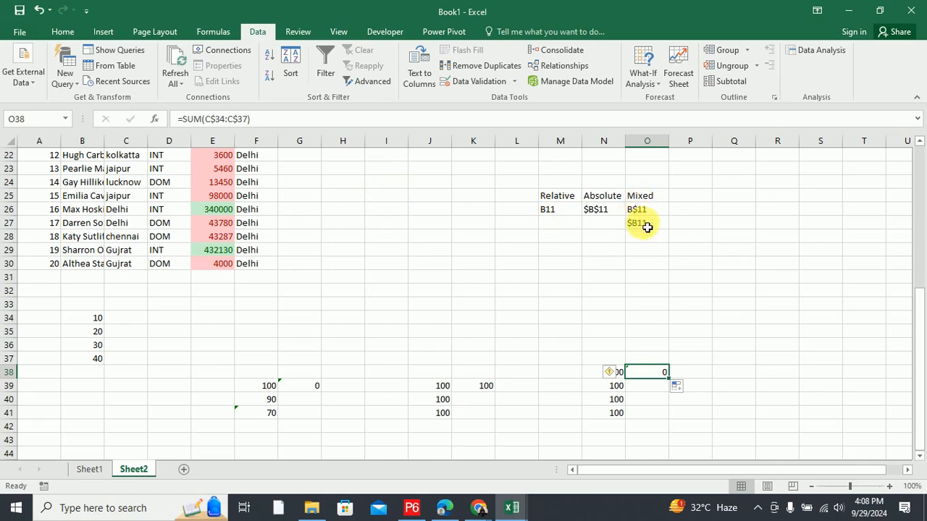
# Write a SUM formula in Q38 over the range B34:B37.
pyautogui.click(741, 375)
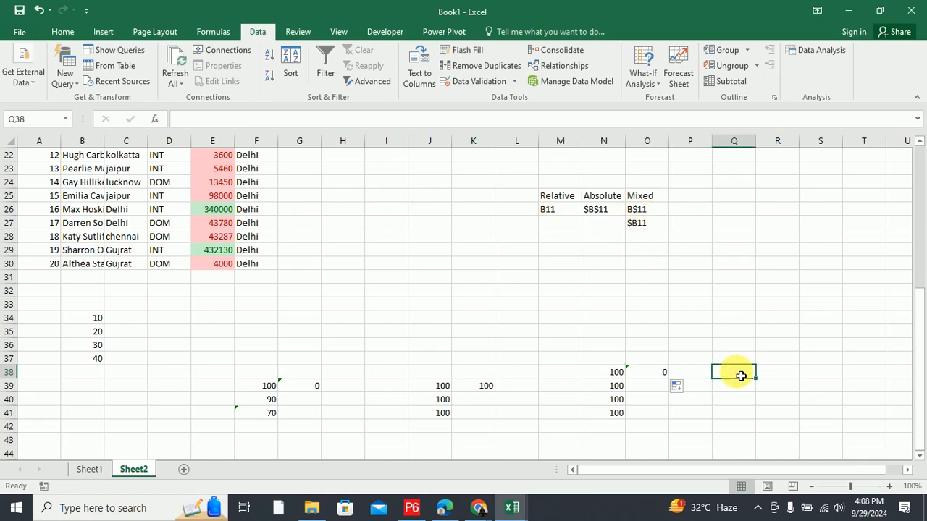
pyautogui.write('=')
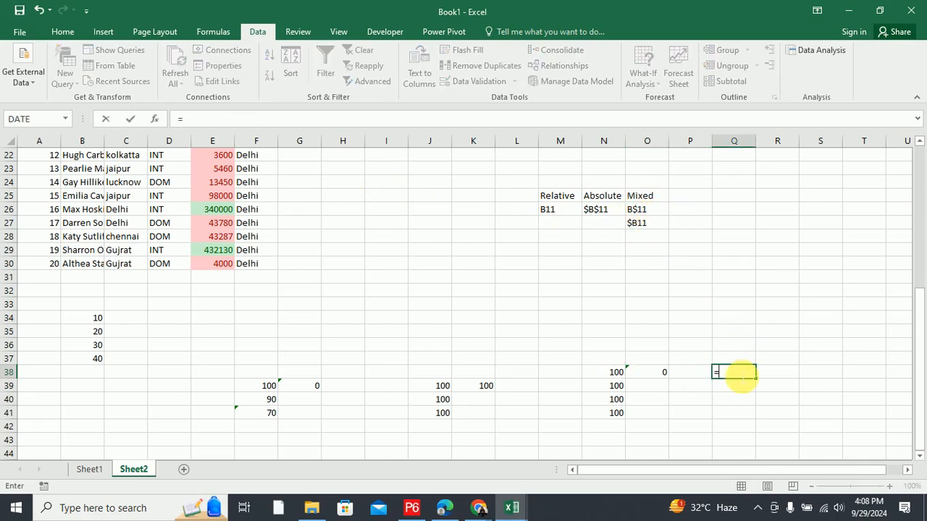
pyautogui.write('sum(')
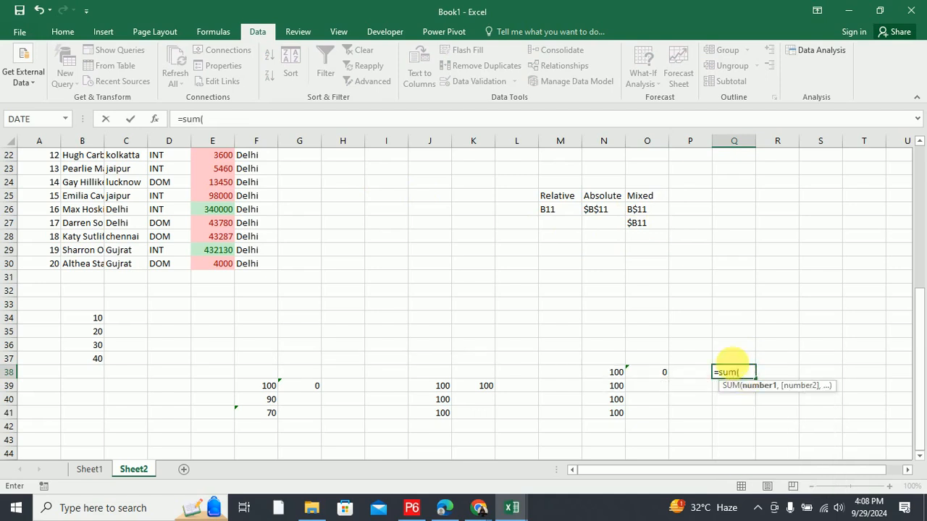
pyautogui.moveTo(84, 321); pyautogui.dragTo(85, 365)
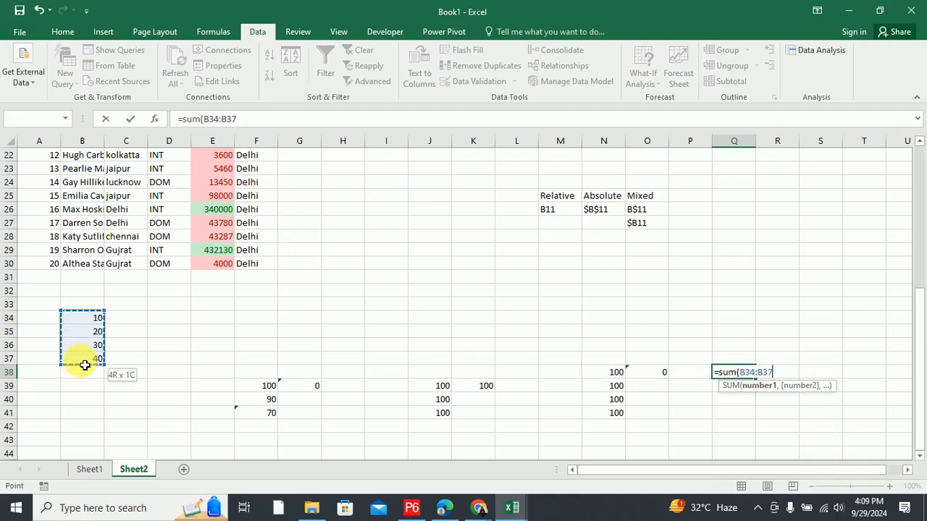
pyautogui.write(')')
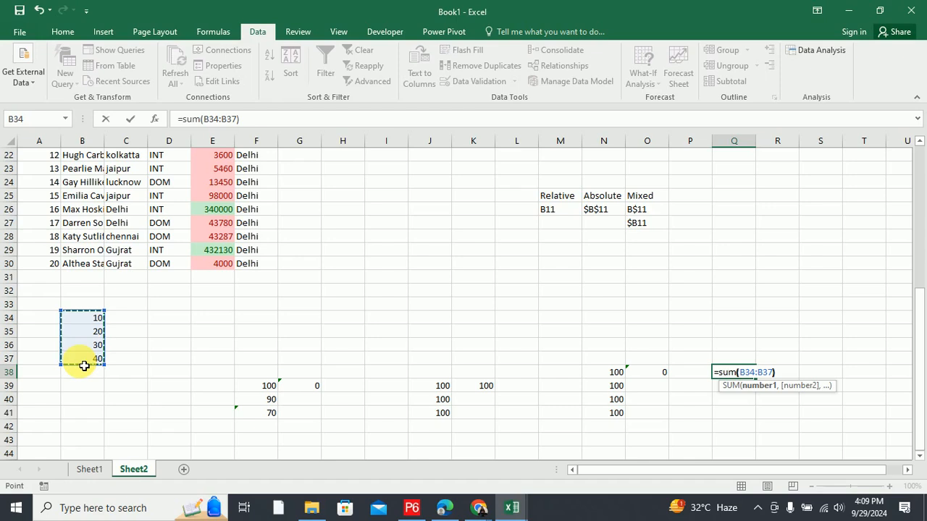
# Lock only the columns in the Q38 formula so that it reads =SUM($B34:$B37).
pyautogui.click(203, 120)
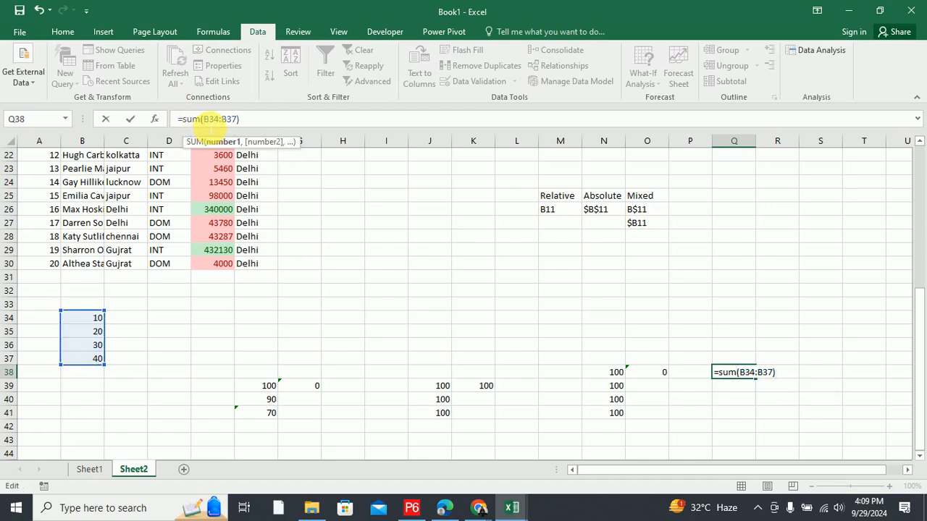
pyautogui.press('F4')
pyautogui.press('F4')
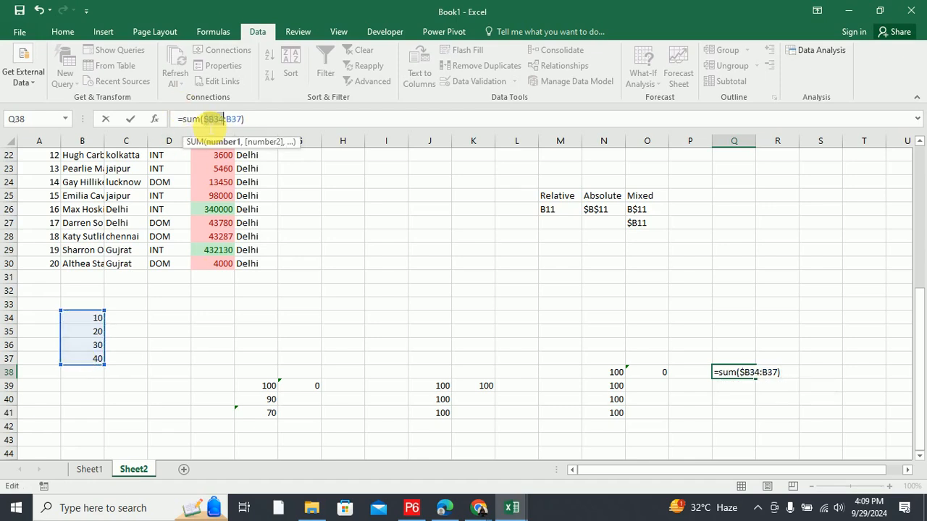
pyautogui.click(236, 124)
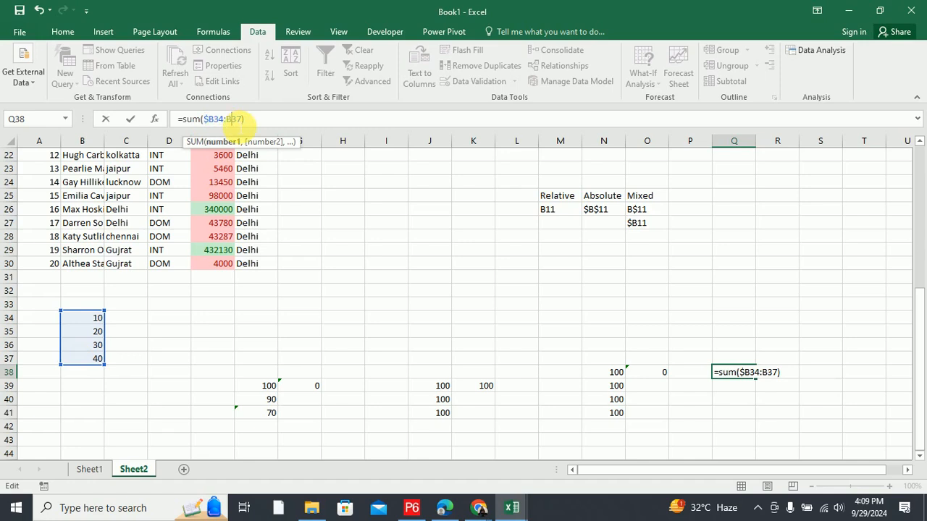
pyautogui.press('F4')
pyautogui.press('F4')
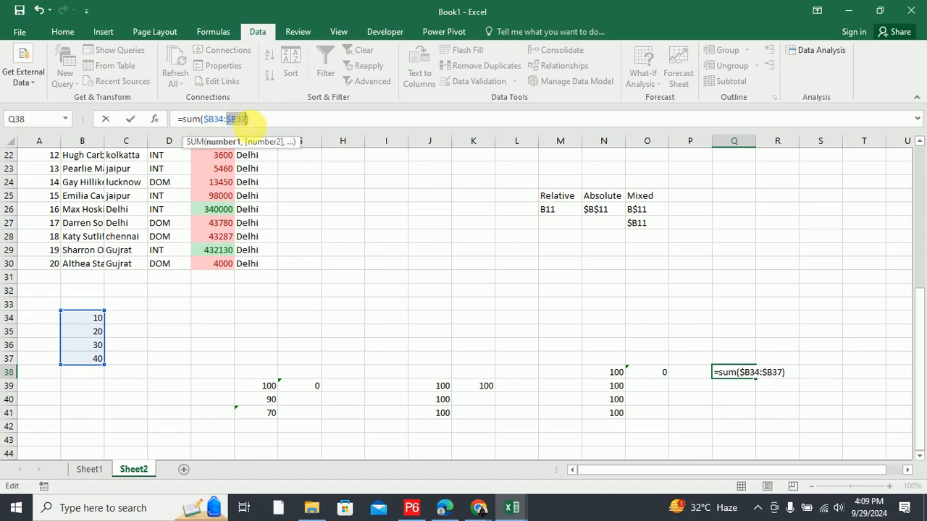
pyautogui.press('Return')
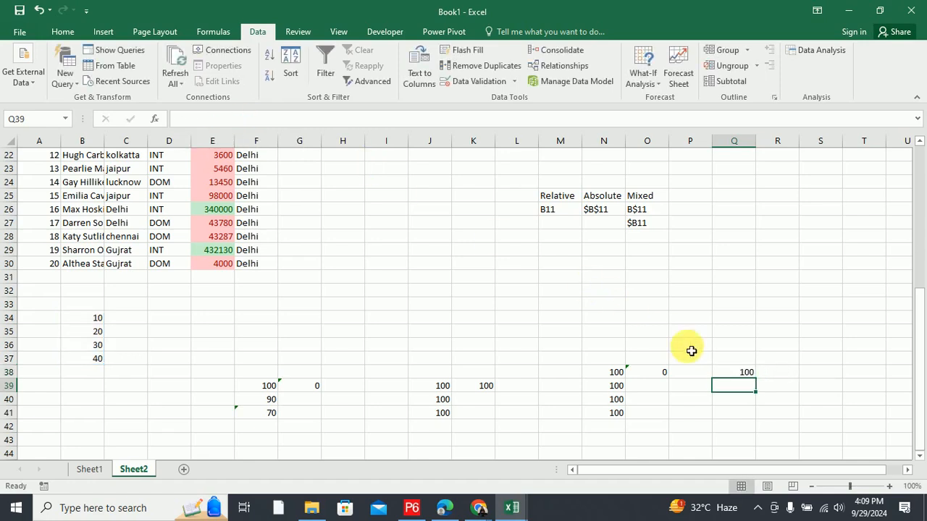
# Fill the column-locked sum formula from Q38 down to Q40 and across to R38.
pyautogui.click(739, 372)
pyautogui.moveTo(755, 379); pyautogui.dragTo(785, 378)
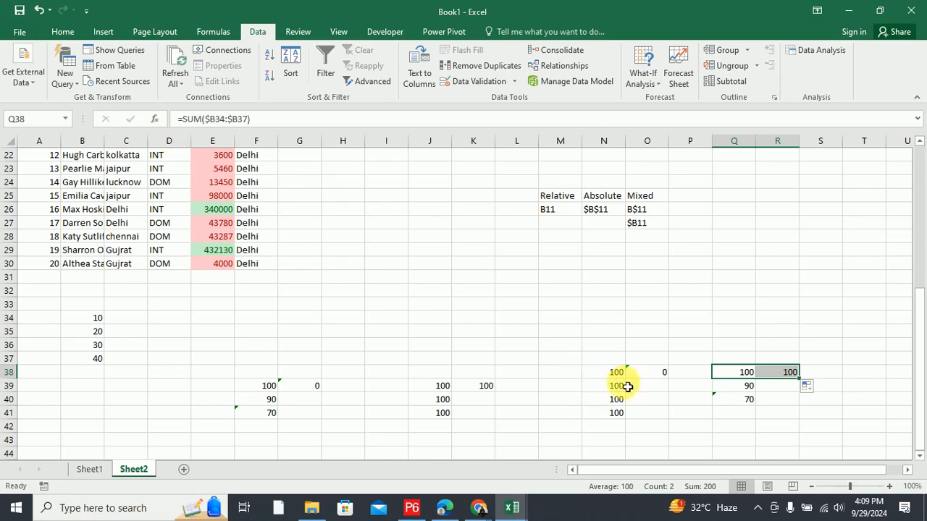
# Review the Relative, Absolute and Mixed reference examples in M25:O27 and compare them with the absolute sums in J39:J41.
pyautogui.moveTo(636, 197); pyautogui.dragTo(647, 229)
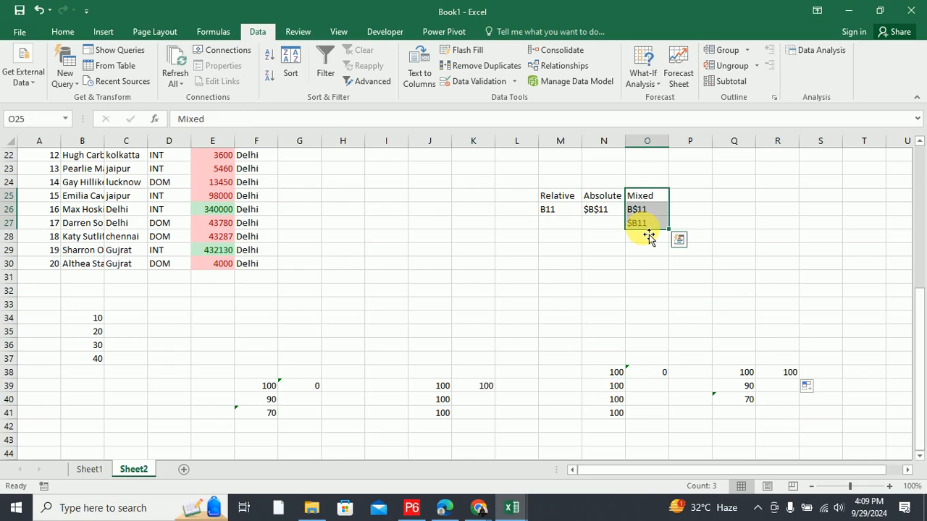
pyautogui.moveTo(546, 197); pyautogui.dragTo(558, 221)
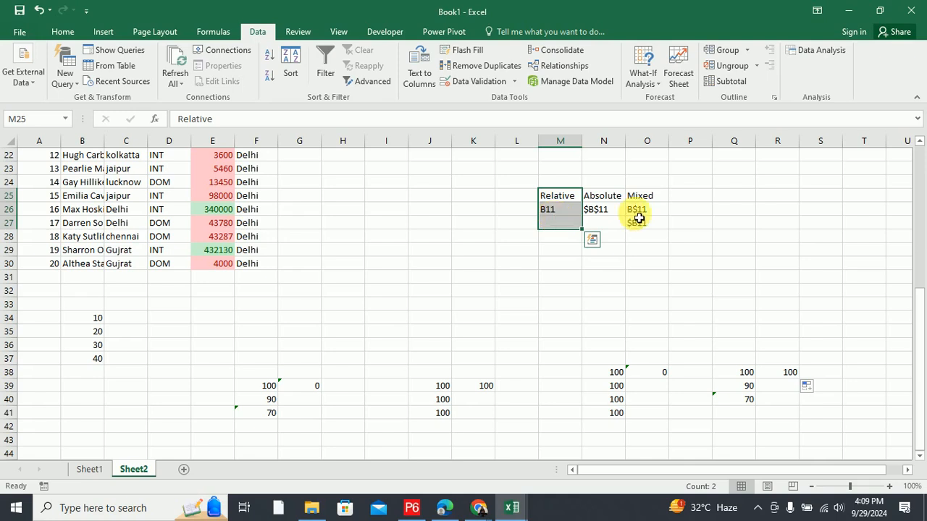
pyautogui.moveTo(590, 195); pyautogui.dragTo(601, 238)
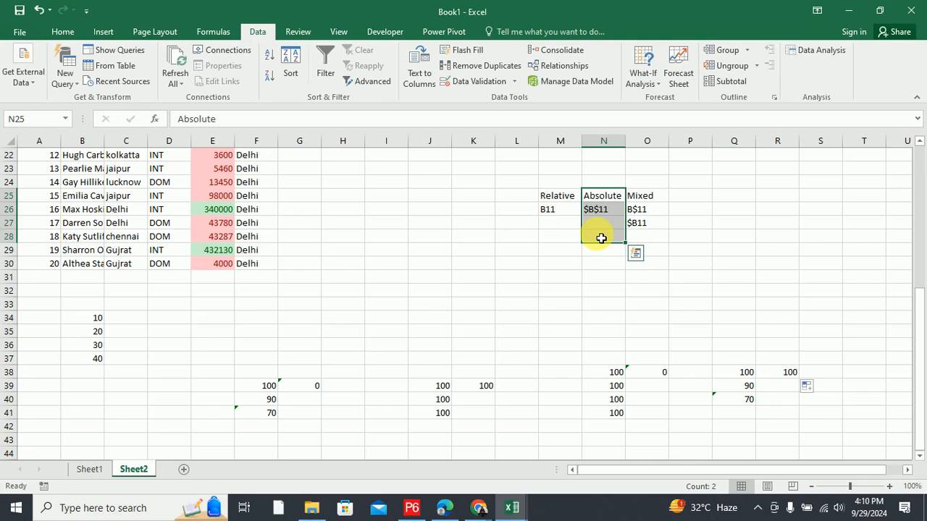
pyautogui.moveTo(552, 191); pyautogui.dragTo(646, 227)
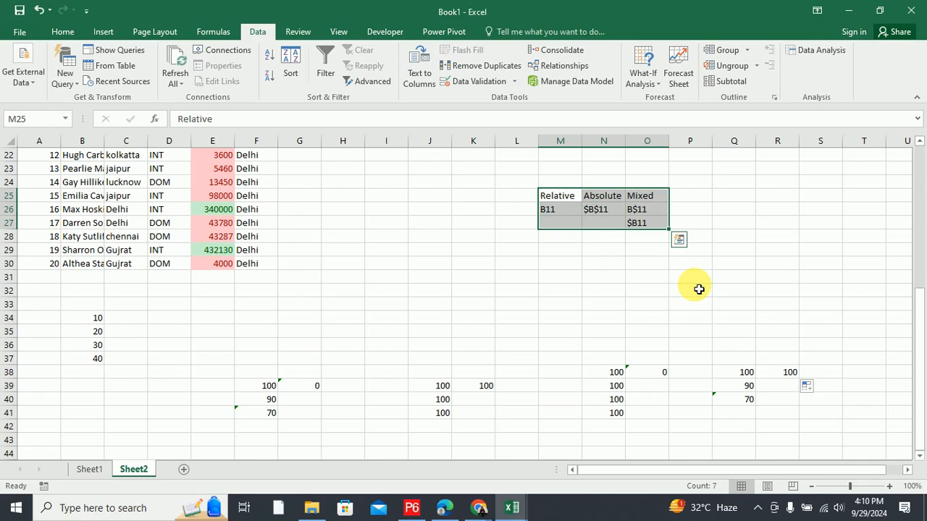
pyautogui.scroll(7, 425, 265)
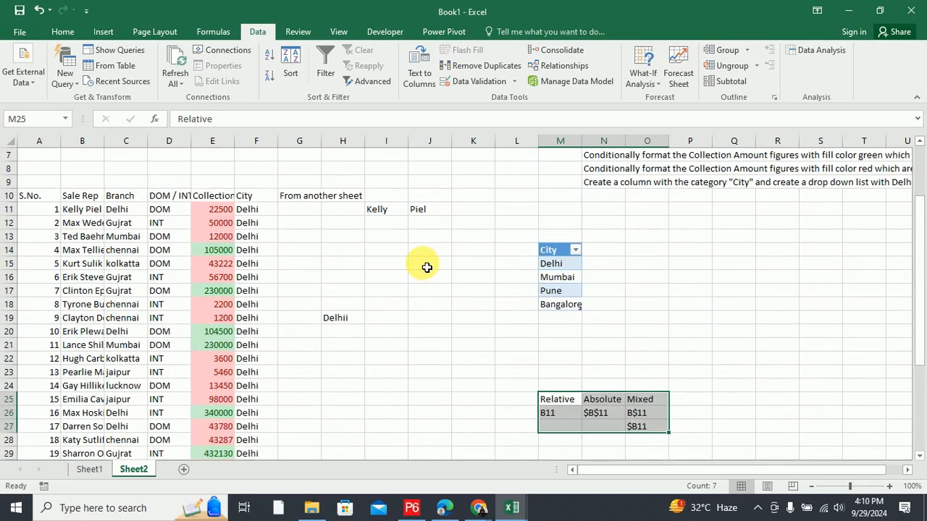
pyautogui.scroll(-4, 427, 268)
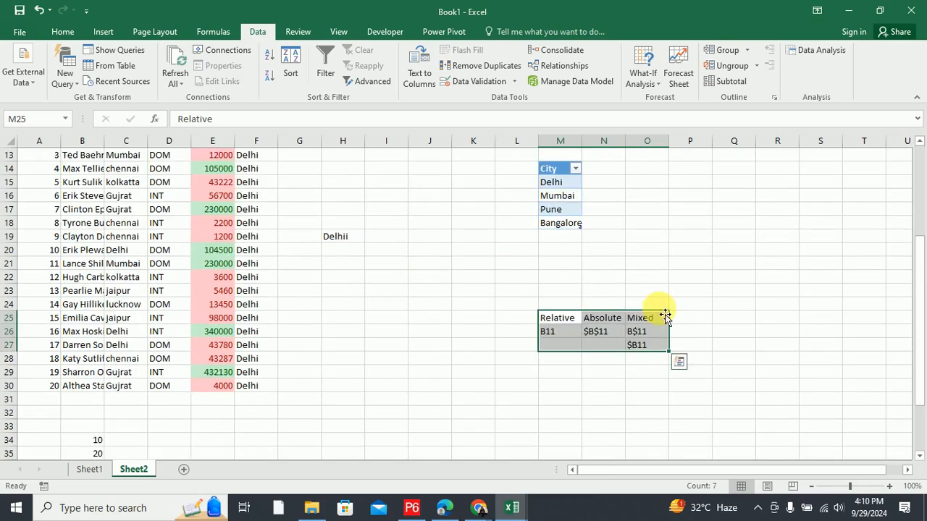
pyautogui.click(607, 335)
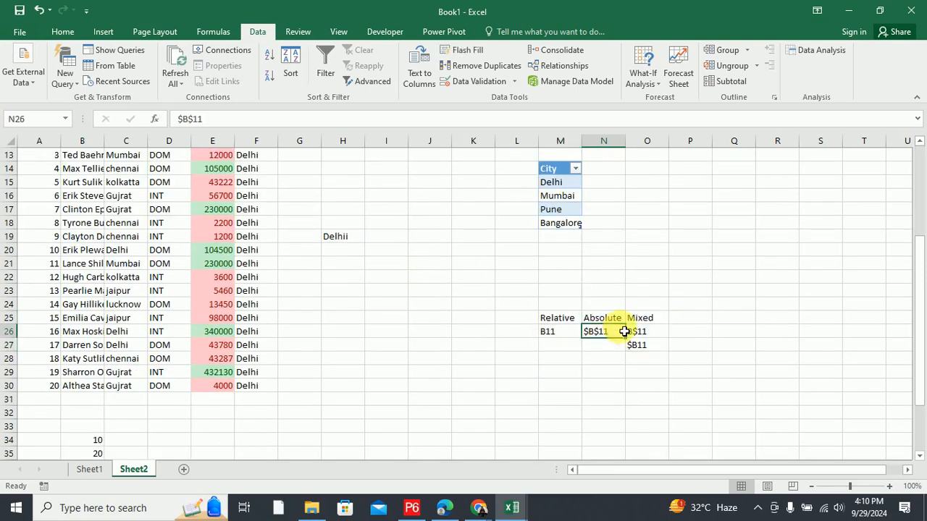
pyautogui.scroll(-3, 621, 330)
pyautogui.moveTo(435, 389); pyautogui.dragTo(435, 417)
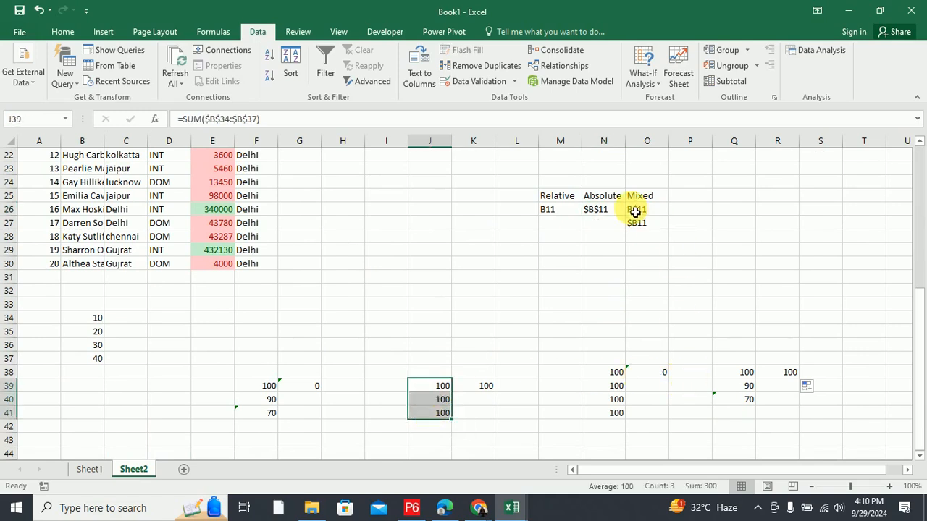
pyautogui.moveTo(637, 211); pyautogui.dragTo(652, 226)
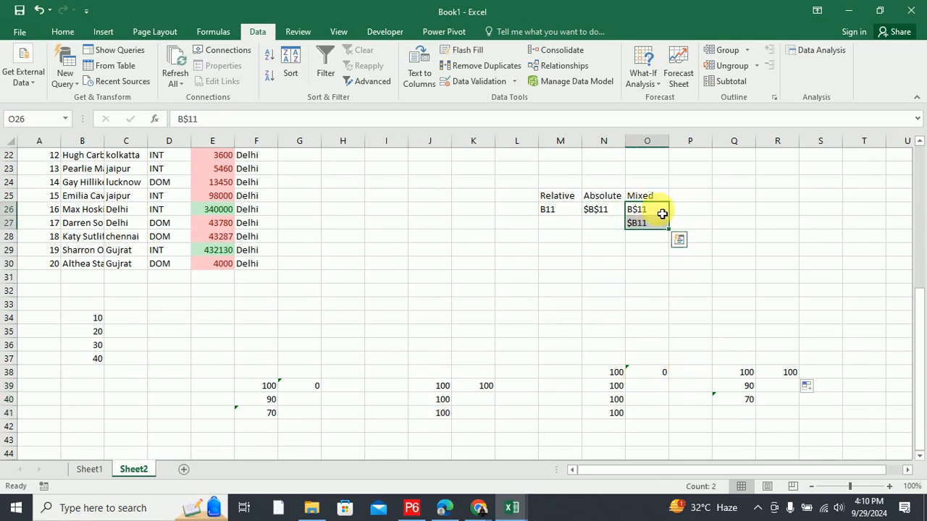
pyautogui.moveTo(689, 211); pyautogui.dragTo(699, 229)
pyautogui.click(558, 212)
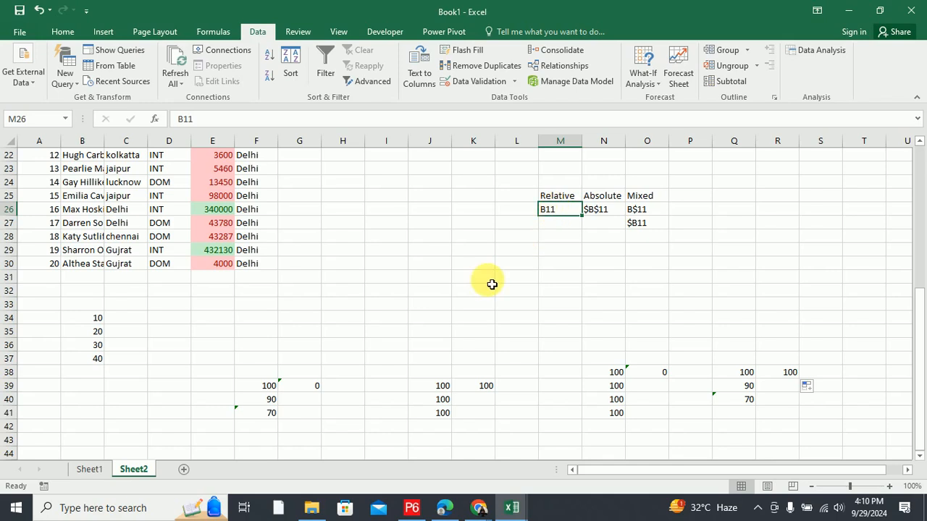
# Review the Relative, Absolute and Mixed reference table in M25:O27, then return to the exercise instructions on Sheet2.
pyautogui.scroll(2, 507, 279)
pyautogui.click(569, 277)
pyautogui.moveTo(580, 278); pyautogui.dragTo(642, 306)
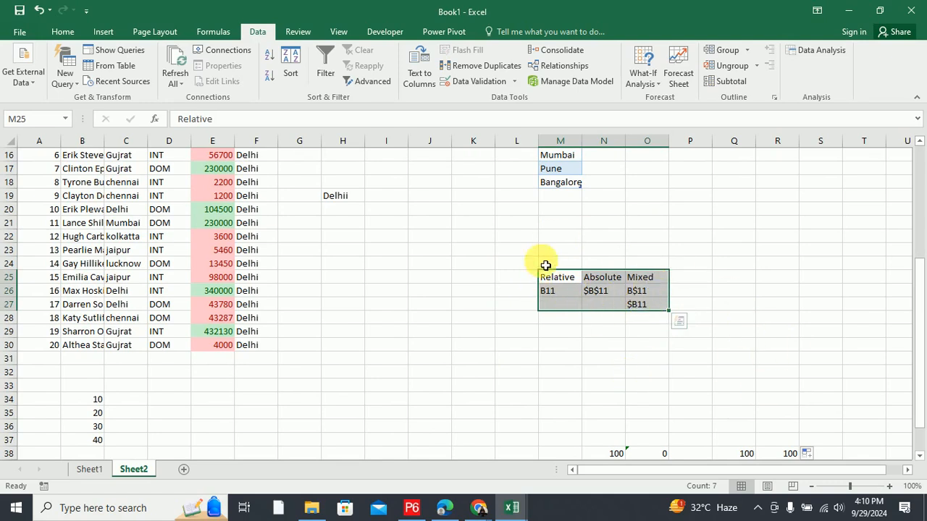
pyautogui.scroll(2, 624, 308)
pyautogui.scroll(4, 624, 308)
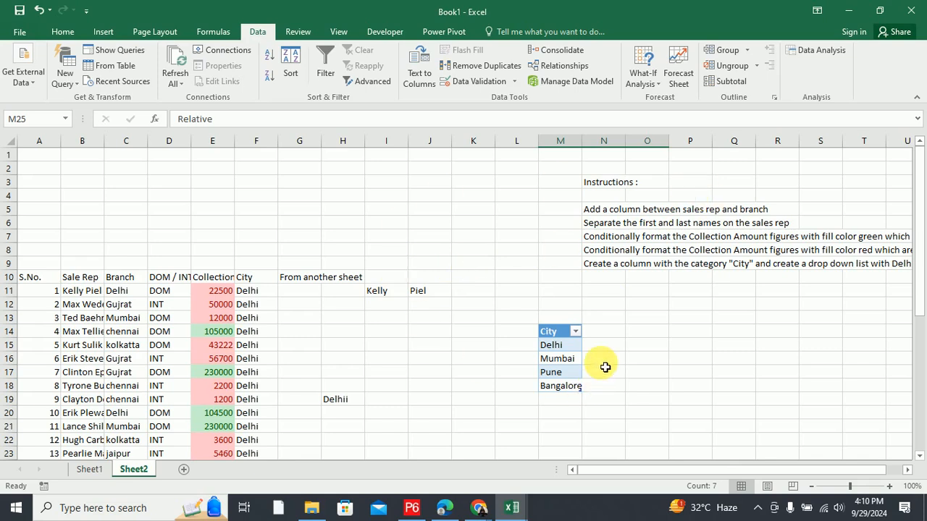
# Switch to the Excel Training - Participant Exercises file in Chrome and select the whole Managing Lists sheet for copying.
pyautogui.moveTo(477, 505)
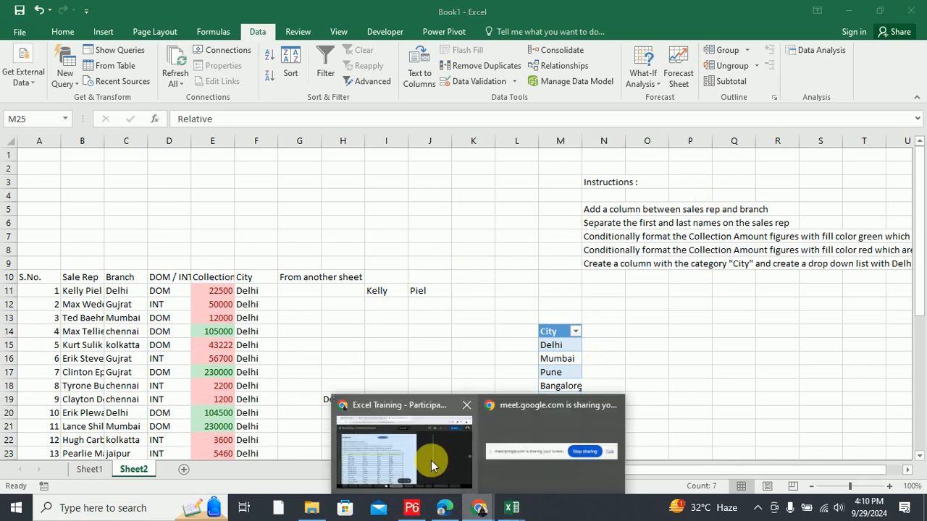
pyautogui.click(431, 460)
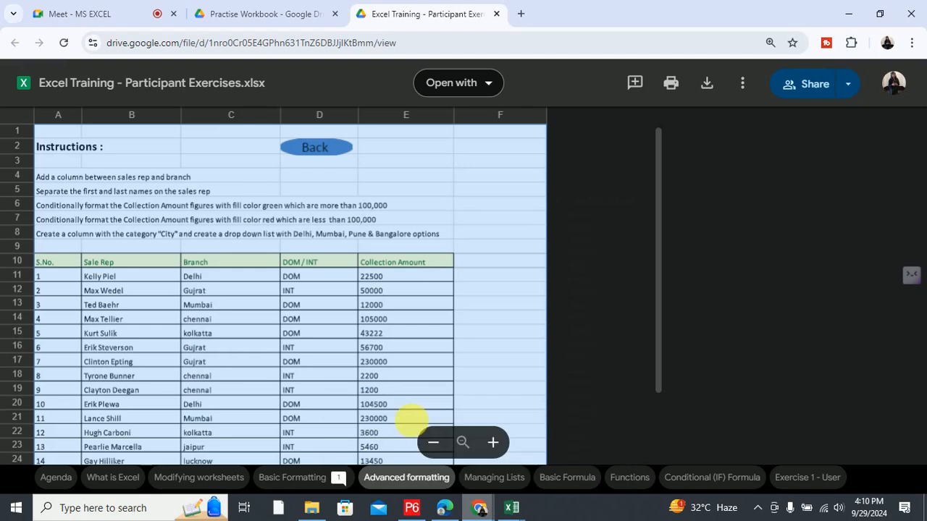
pyautogui.click(498, 481)
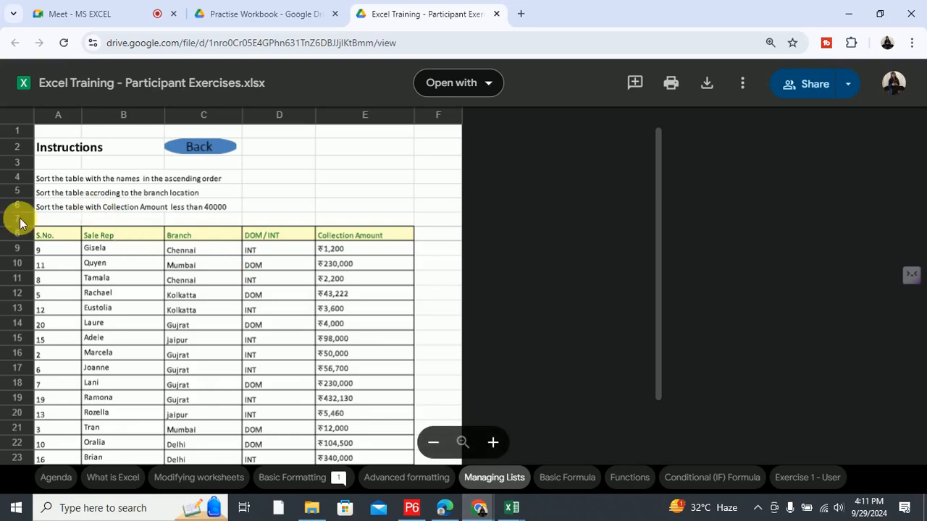
pyautogui.click(20, 116)
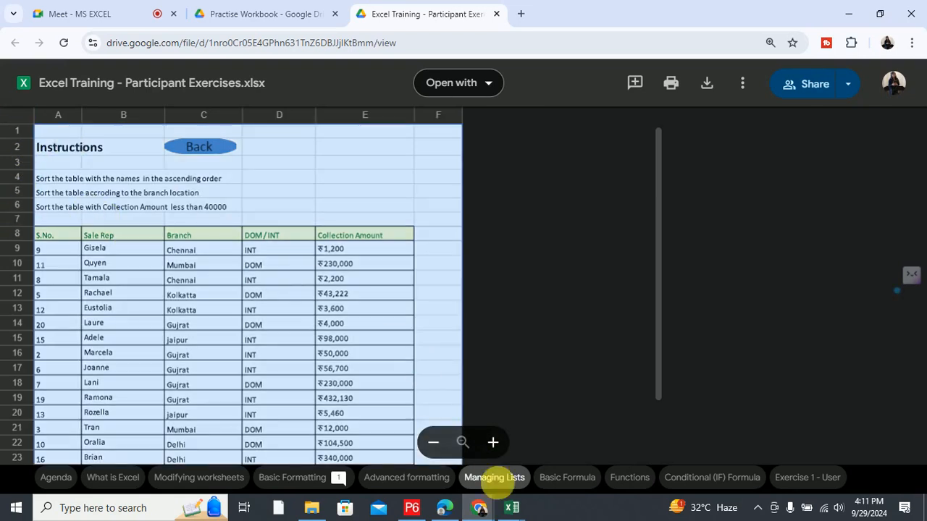
# Switch to Book1 in Excel, add a new sheet, paste the Managing Lists content at A1 and inspect the pasted columns.
pyautogui.moveTo(511, 507)
pyautogui.click(567, 463)
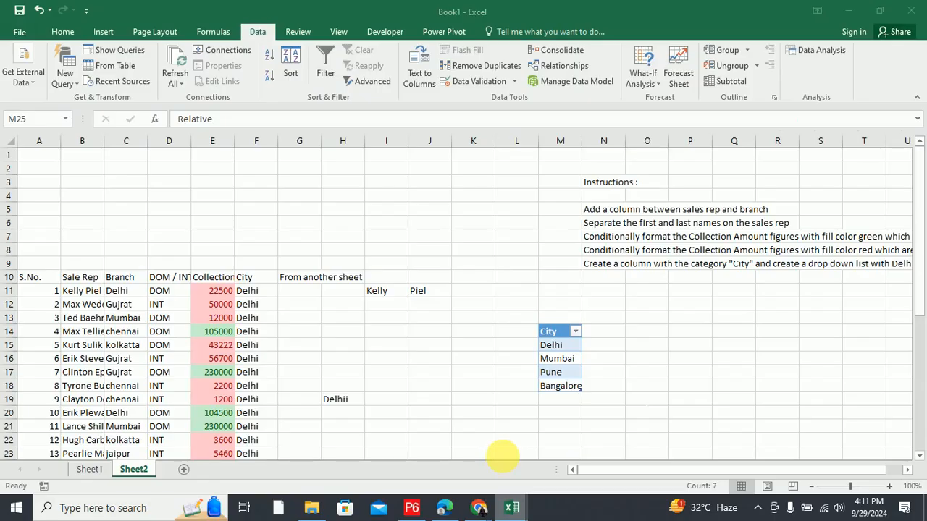
pyautogui.click(183, 470)
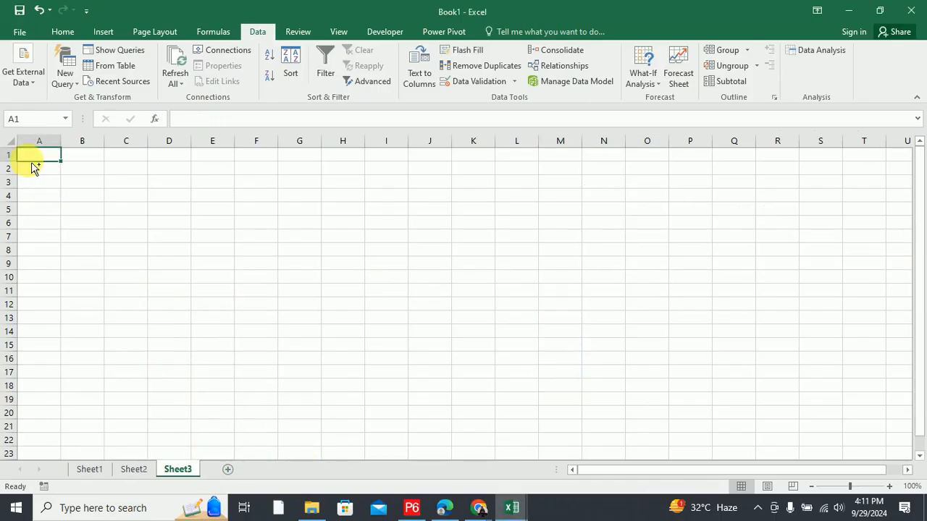
pyautogui.hotkey('ctrl', 'v')
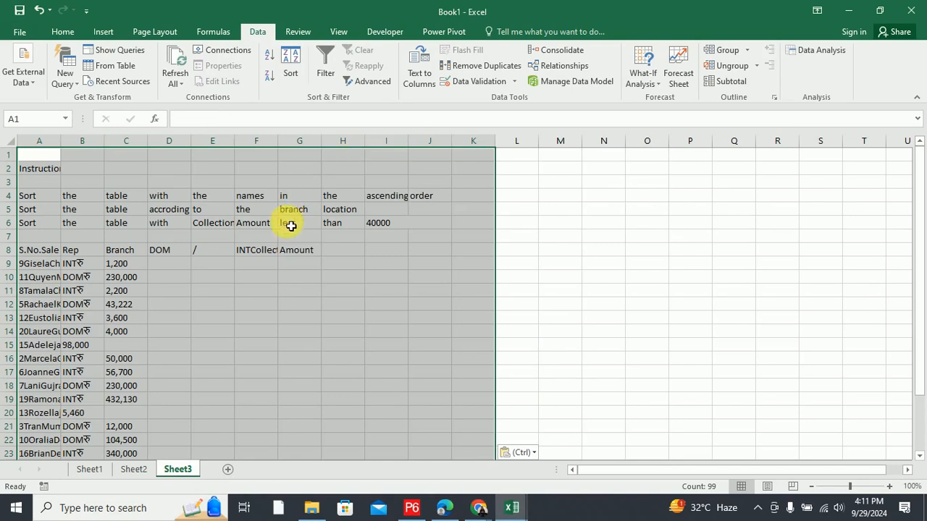
pyautogui.click(306, 250)
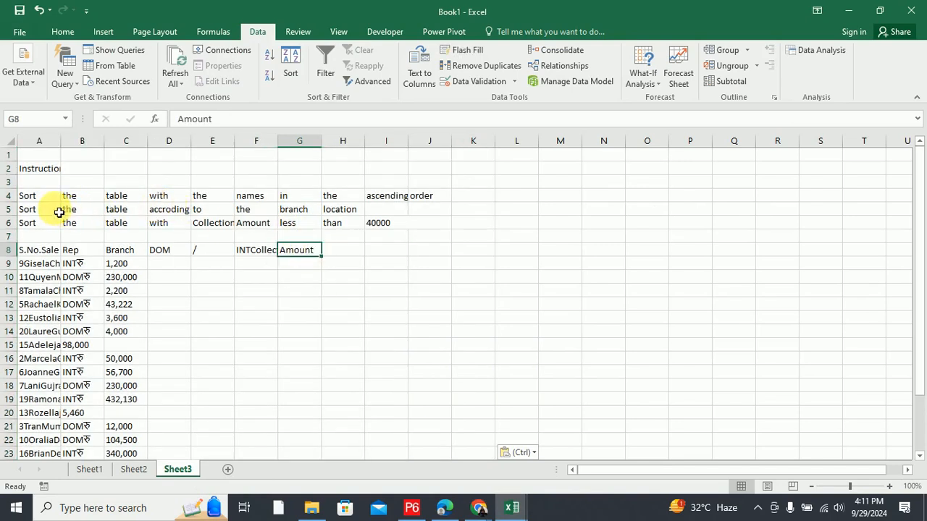
pyautogui.click(46, 266)
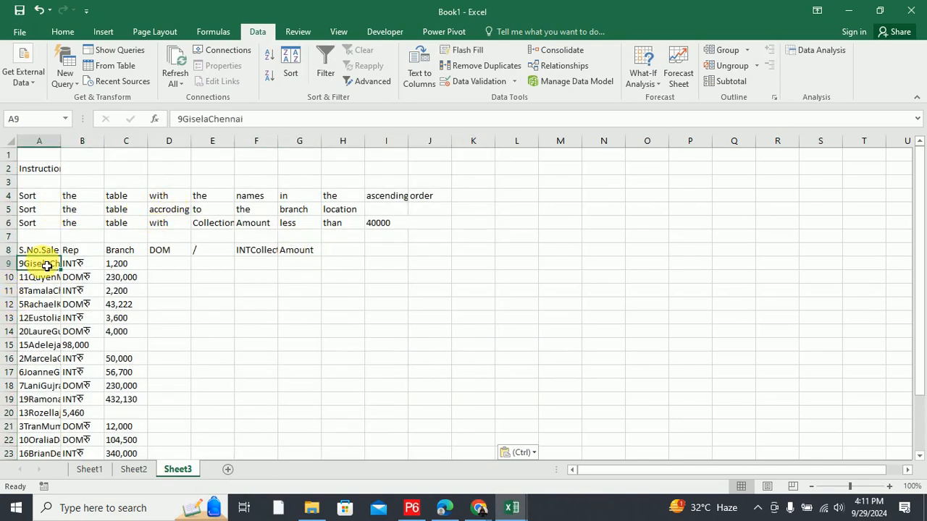
# Look for a local copy of the exercise file by searching the Downloads folder in File Explorer for "excel training".
pyautogui.hotkey('alt', 'Tab')
pyautogui.click(181, 211)
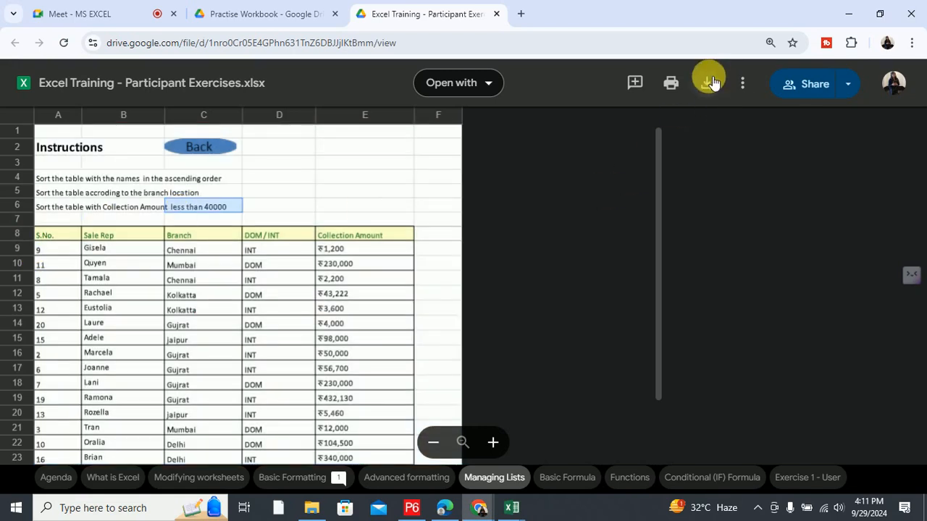
pyautogui.click(316, 504)
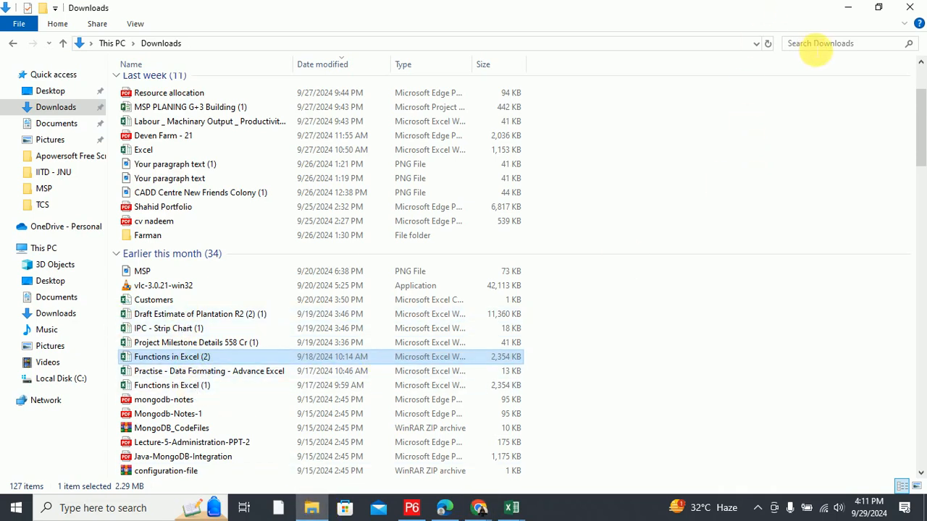
pyautogui.click(817, 49)
pyautogui.write('excel t')
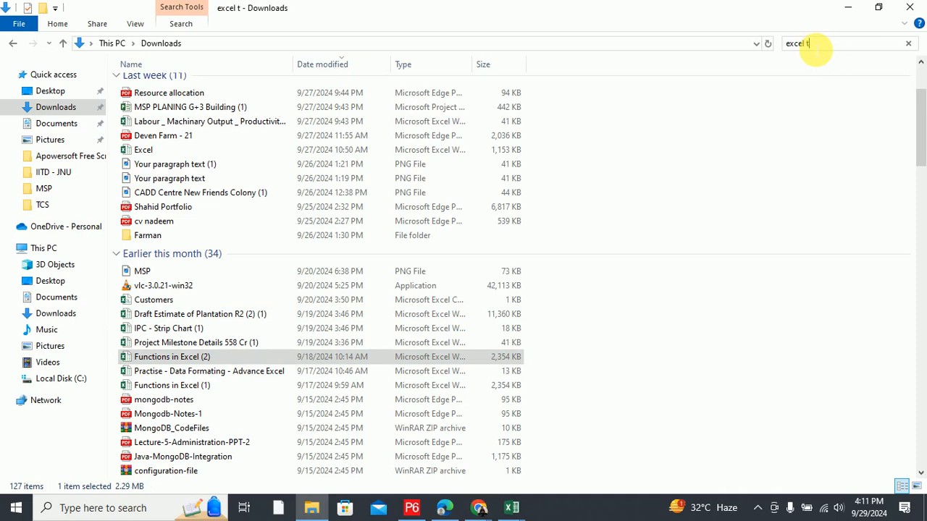
pyautogui.write('rainin')
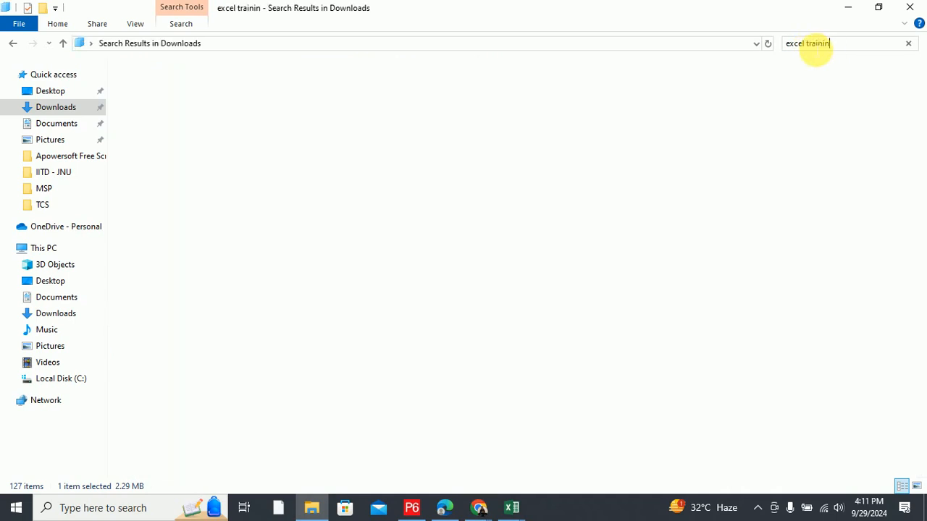
pyautogui.write('g')
# Switch to Chrome, download Excel Training - Participant Exercises.xlsx from Drive, and open it in Excel with editing enabled.
pyautogui.hotkey('alt', 'Tab')
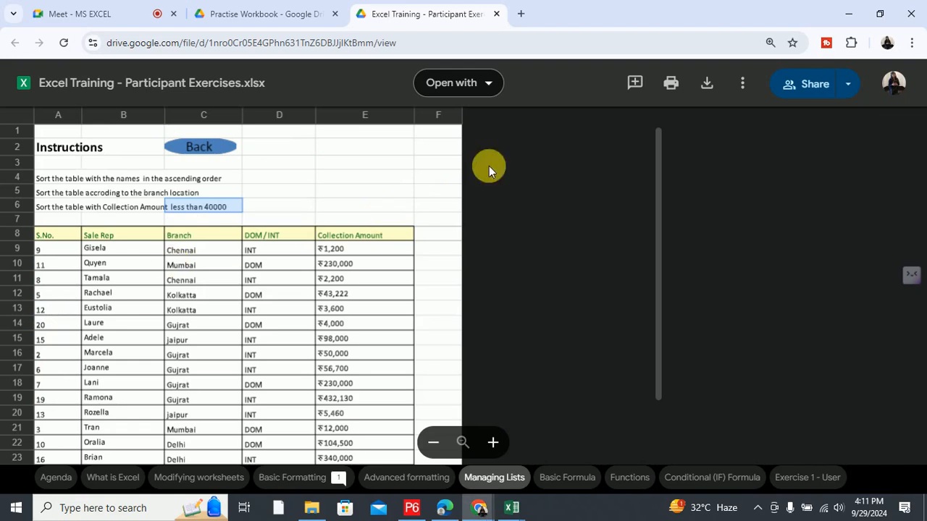
pyautogui.click(705, 84)
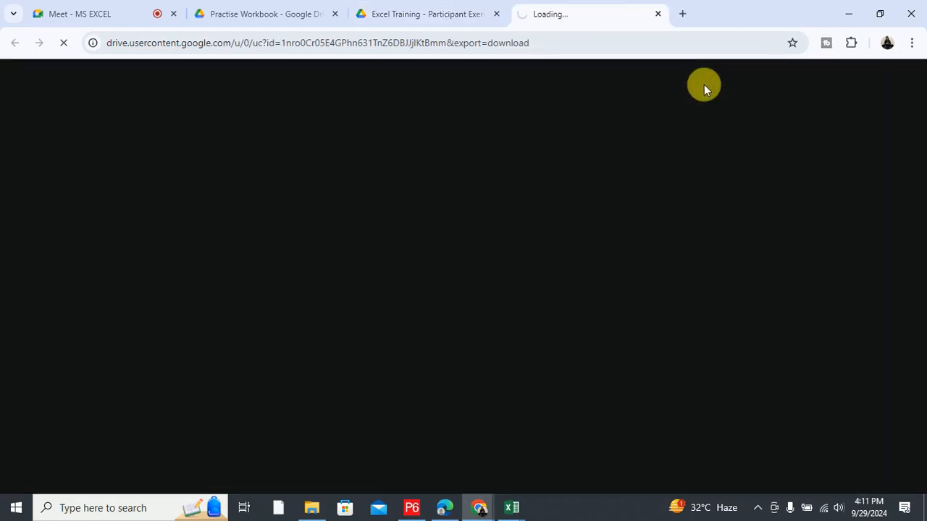
pyautogui.click(424, 15)
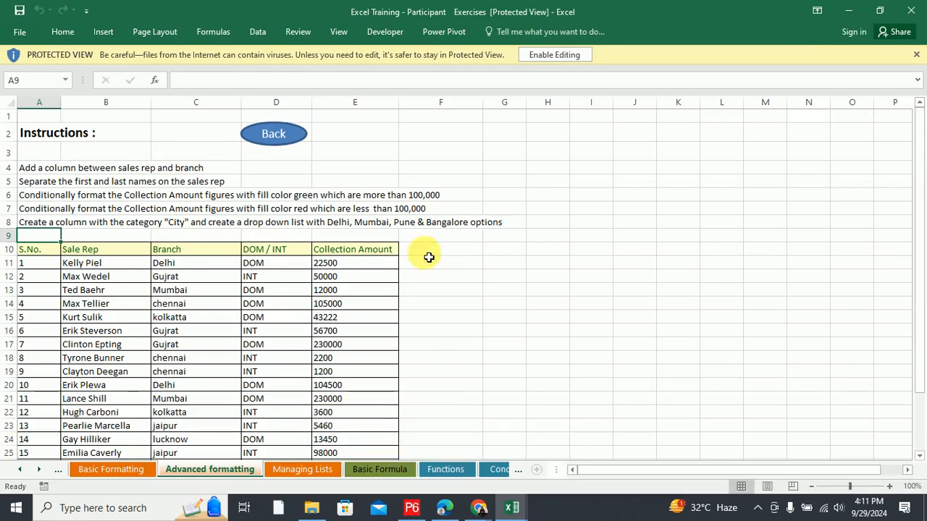
pyautogui.click(558, 55)
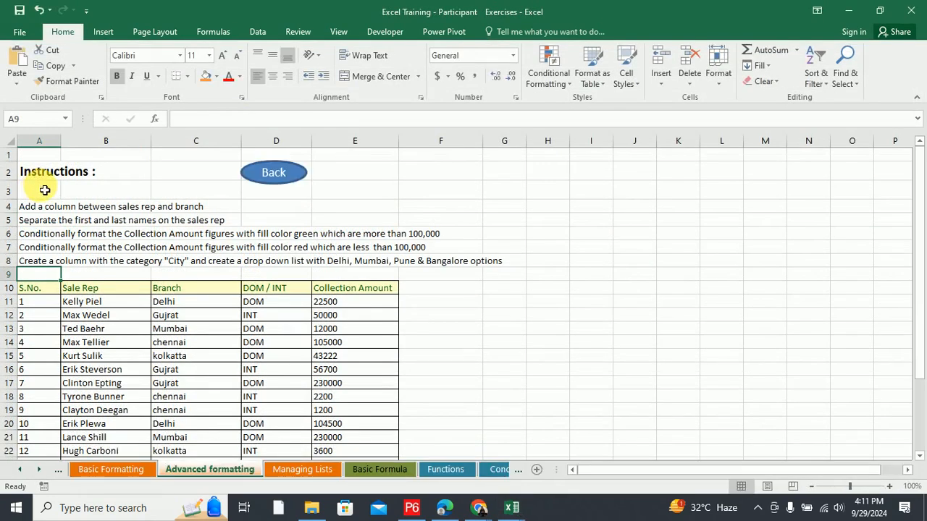
# Open the Managing Lists sheet and read its three sorting instructions alongside the sales table.
pyautogui.click(303, 469)
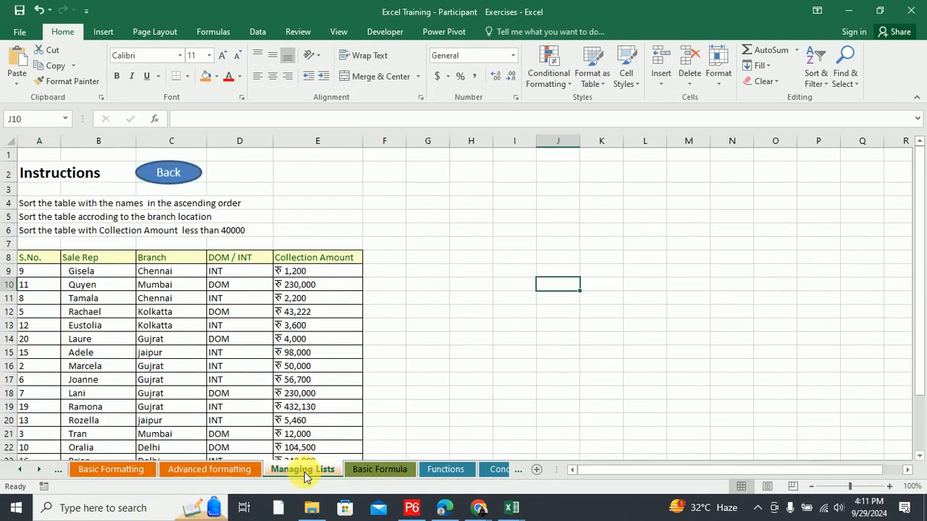
pyautogui.click(39, 207)
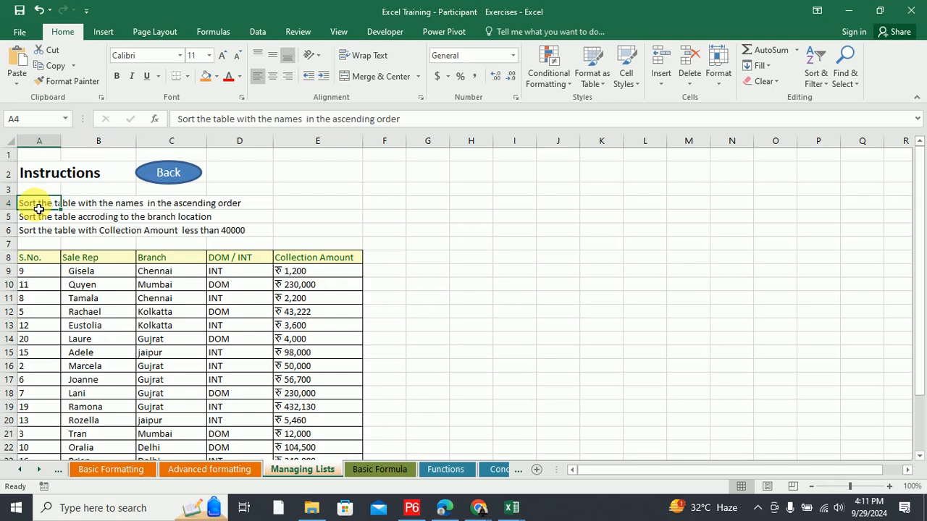
pyautogui.scroll(-1, 43, 206)
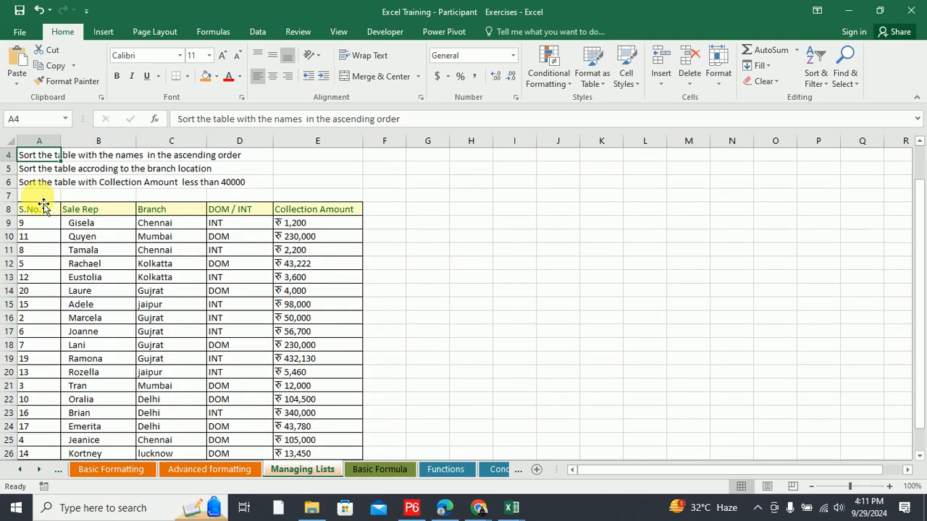
pyautogui.scroll(1, 44, 205)
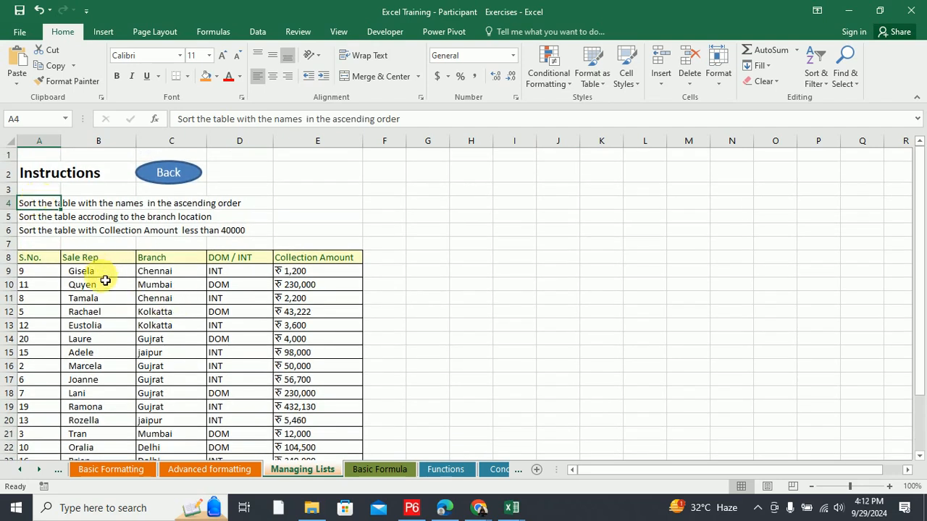
# Sort the Sale Rep names in B9:B28 from A to Z, expanding the selection to include the whole table.
pyautogui.moveTo(107, 276); pyautogui.dragTo(100, 388)
pyautogui.scroll(-2, 100, 365)
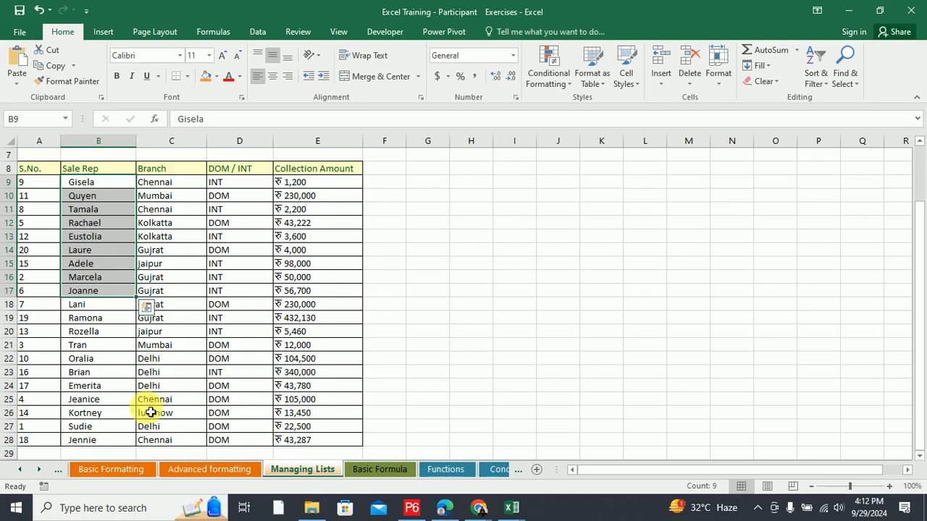
pyautogui.keyDown('shift'); pyautogui.click(126, 444); pyautogui.keyUp('shift')
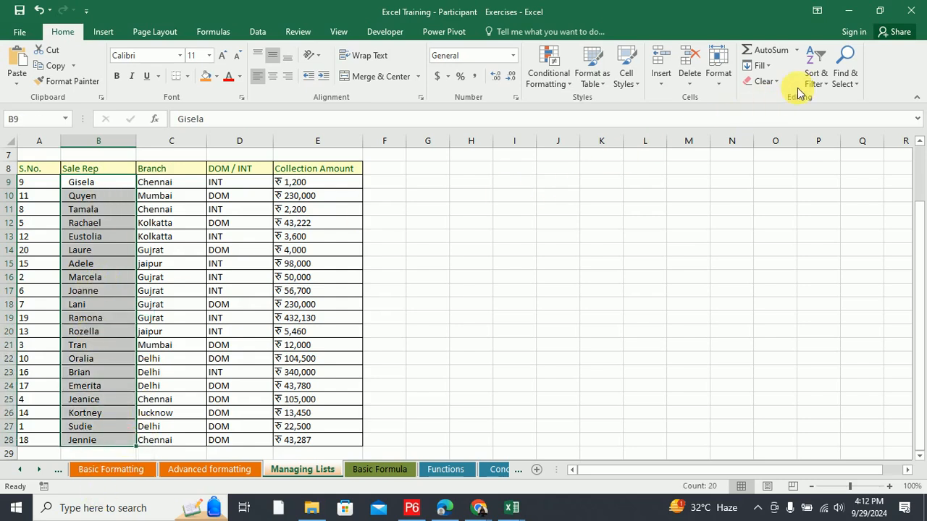
pyautogui.click(816, 76)
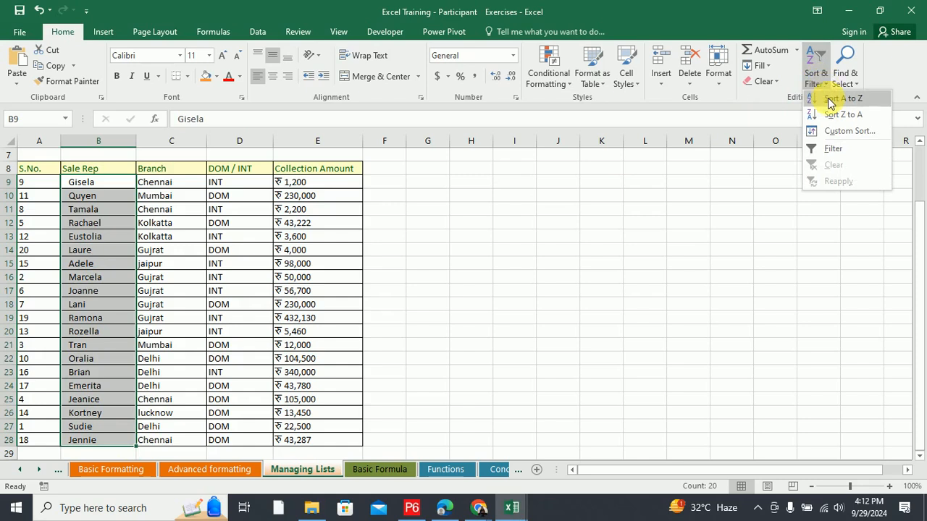
pyautogui.click(831, 99)
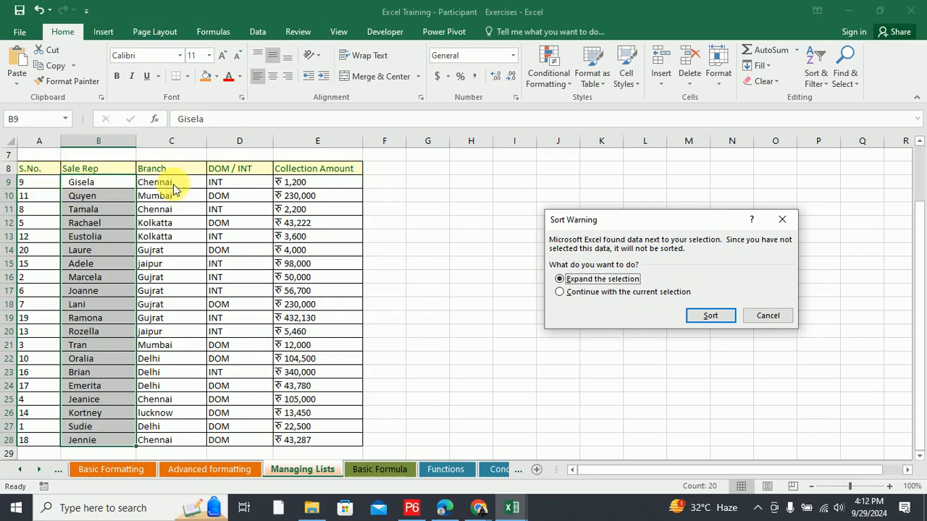
pyautogui.click(699, 317)
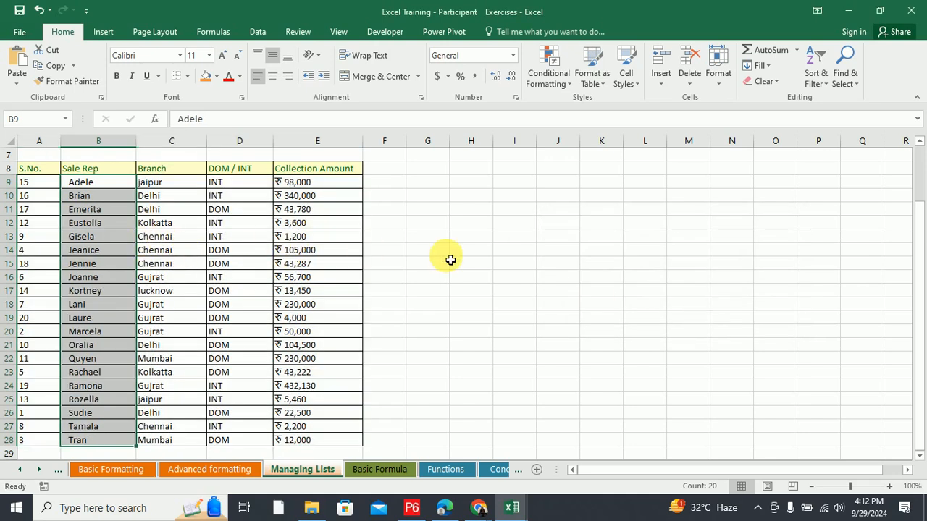
pyautogui.scroll(2, 100, 217)
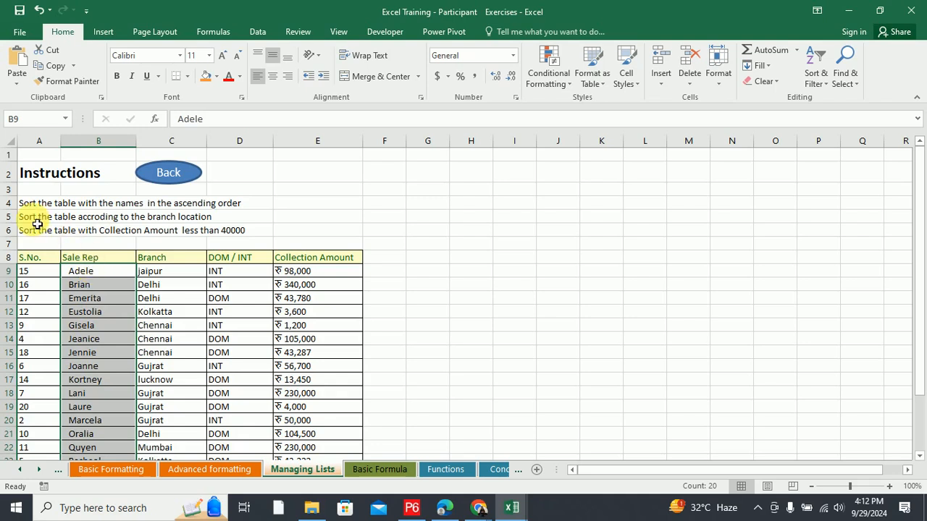
pyautogui.scroll(-1, 205, 256)
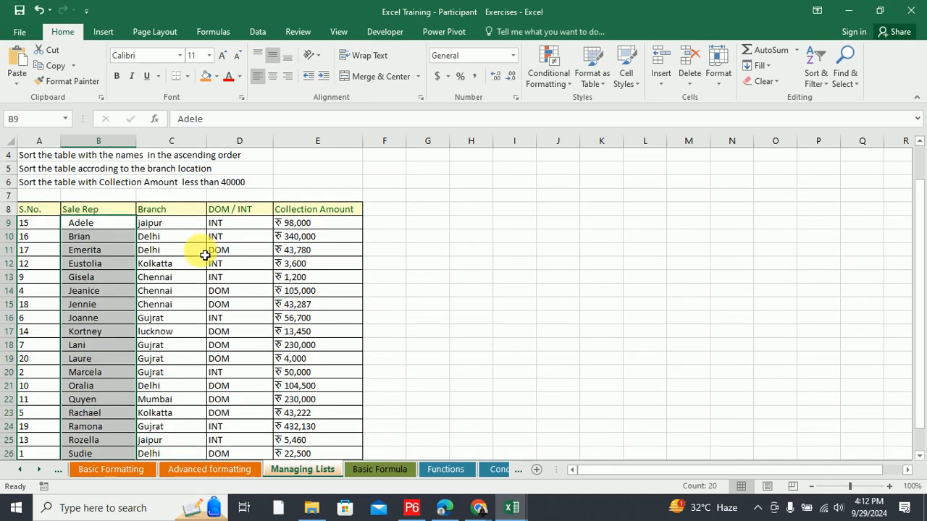
pyautogui.moveTo(190, 226); pyautogui.dragTo(191, 449)
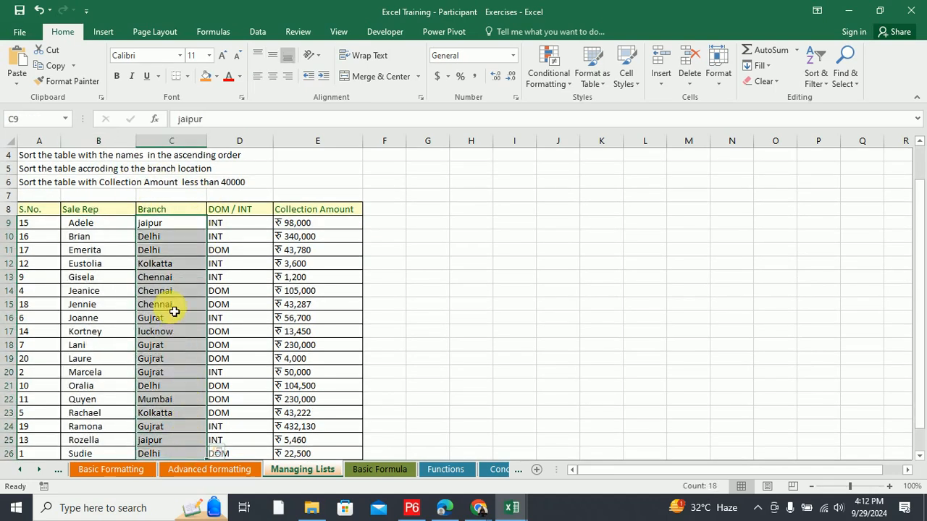
pyautogui.scroll(-2, 174, 308)
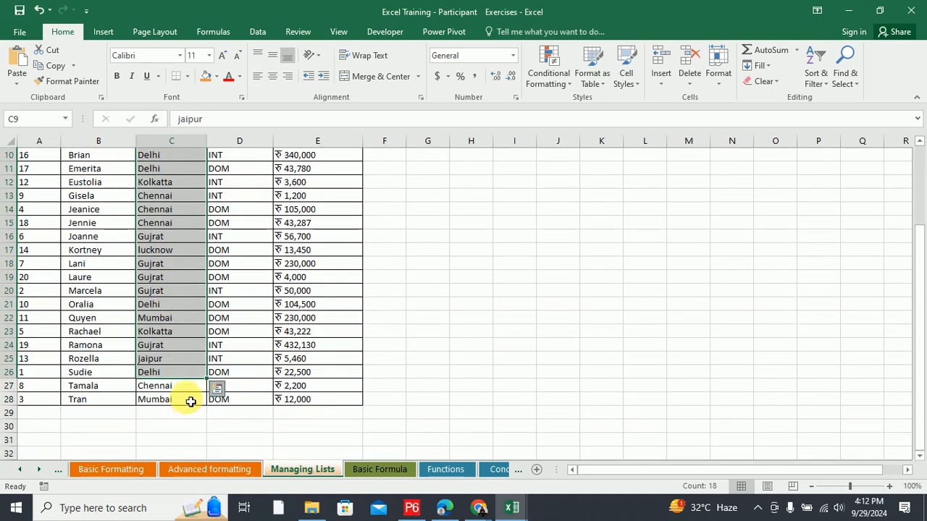
pyautogui.hotkey('ctrl', 'q')
pyautogui.click(184, 401)
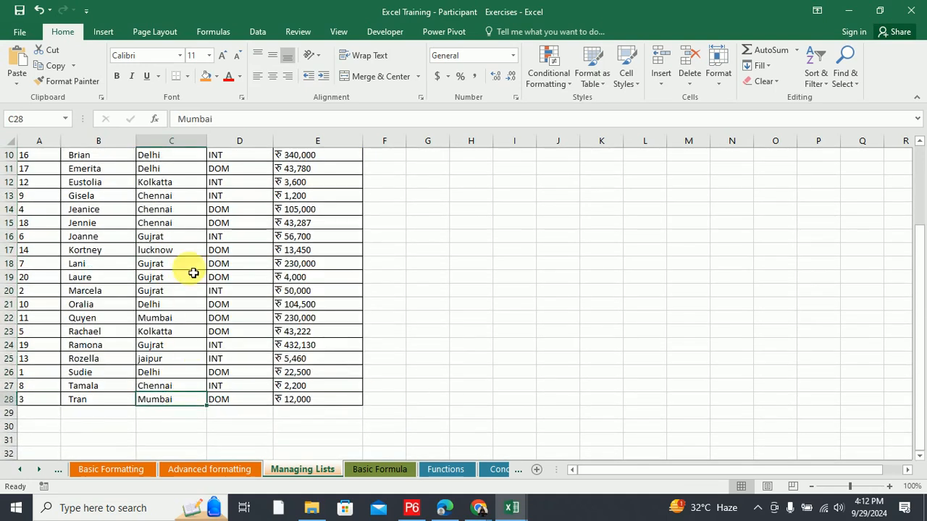
# Sort the Branch column C9:C28 from A to Z, expanding the selection to include the whole table.
pyautogui.scroll(1, 193, 273)
pyautogui.moveTo(159, 182); pyautogui.dragTo(179, 440)
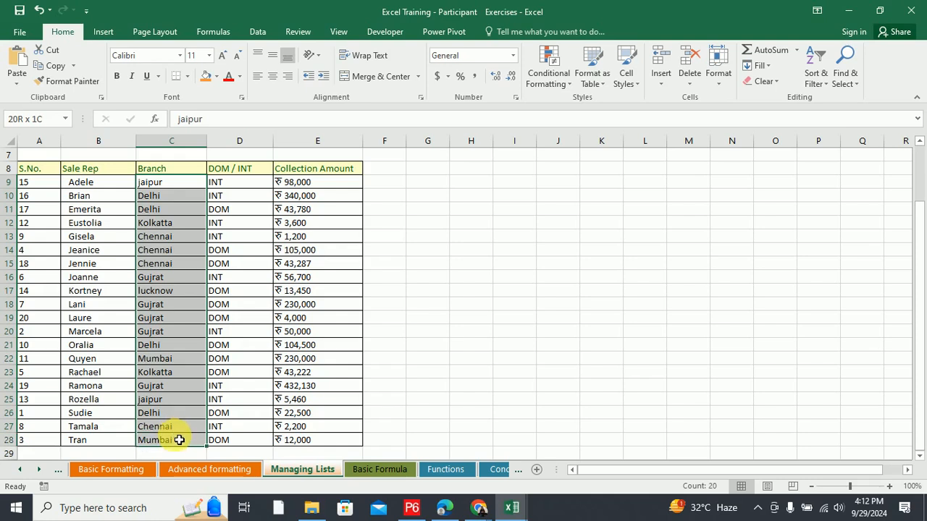
pyautogui.click(815, 73)
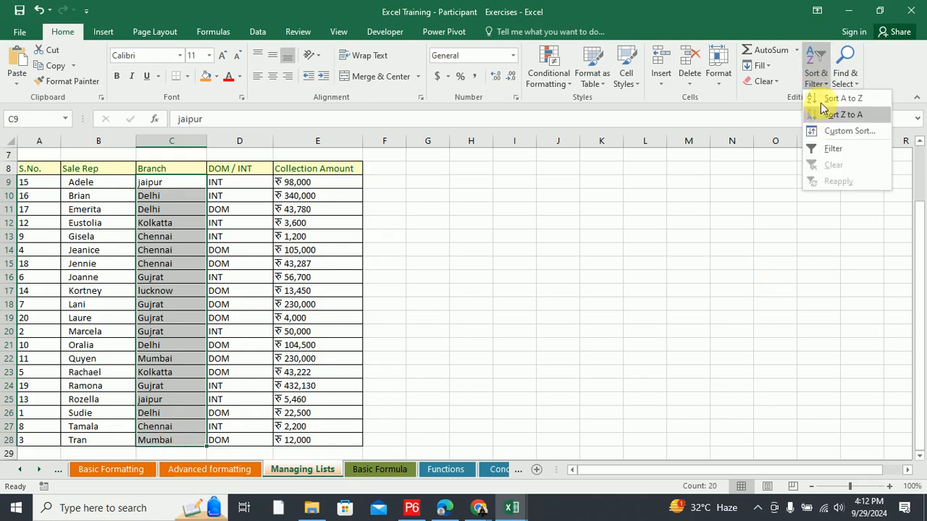
pyautogui.click(821, 103)
pyautogui.click(713, 321)
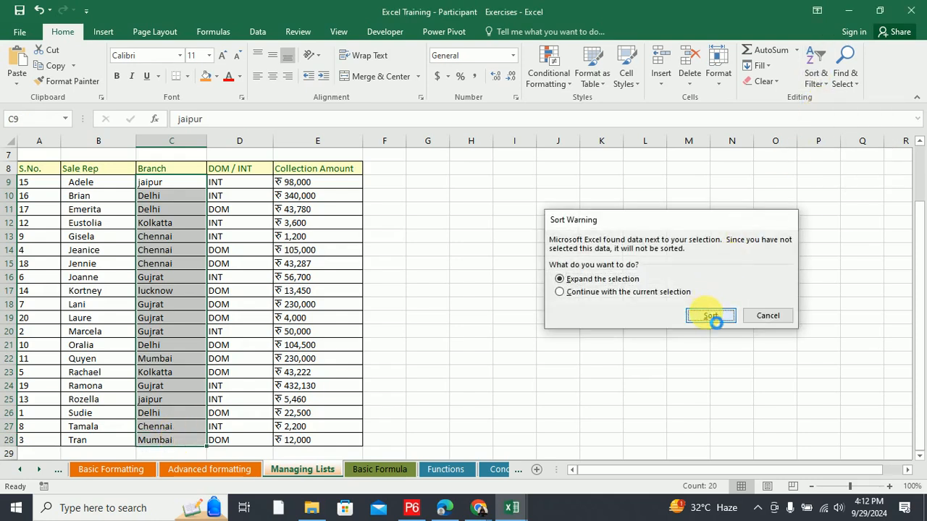
pyautogui.scroll(2, 435, 286)
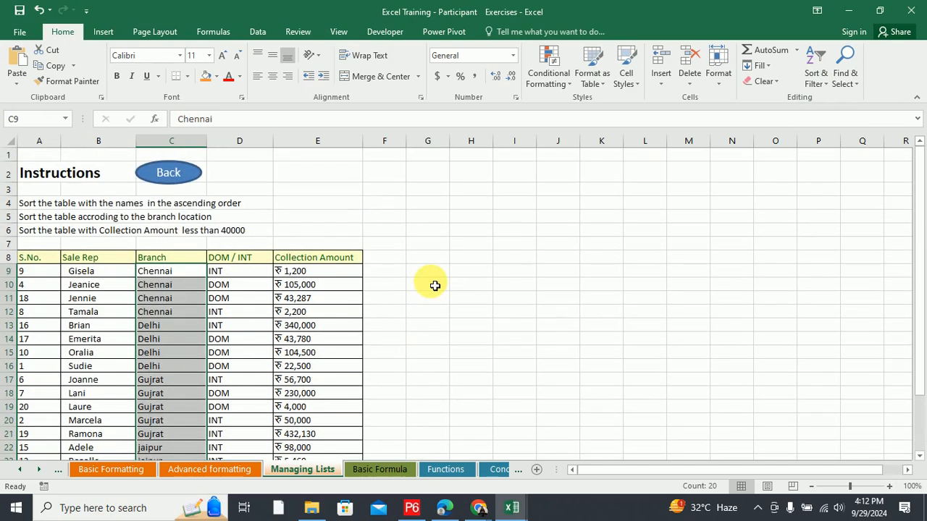
pyautogui.scroll(-3, 435, 285)
pyautogui.scroll(2, 434, 285)
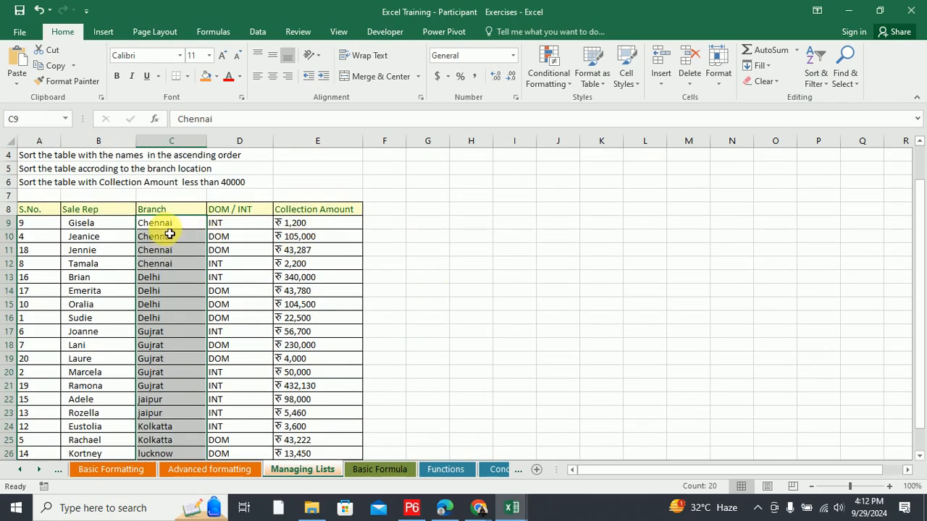
# Start a custom sort of the table by Branch from A to Z and add a second sort level.
pyautogui.click(165, 225)
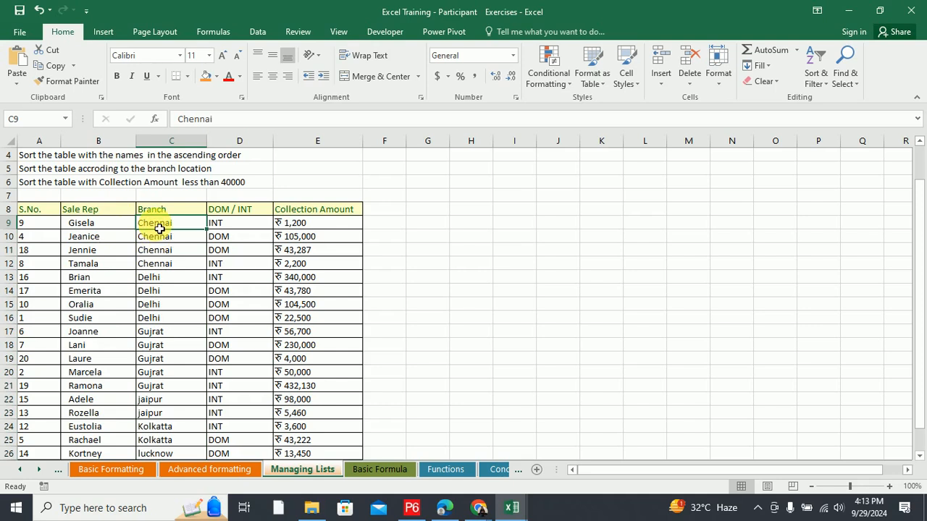
pyautogui.click(813, 85)
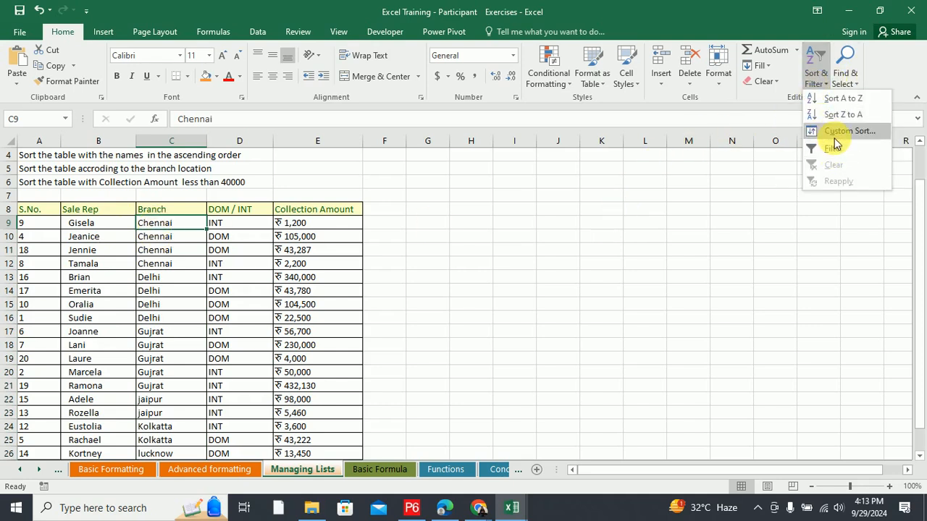
pyautogui.click(833, 134)
pyautogui.moveTo(627, 202); pyautogui.dragTo(557, 144)
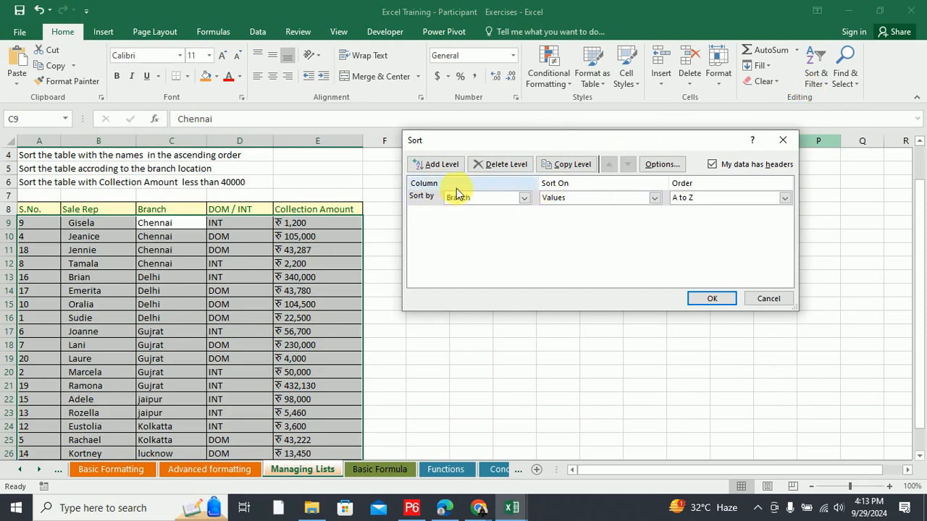
pyautogui.click(449, 165)
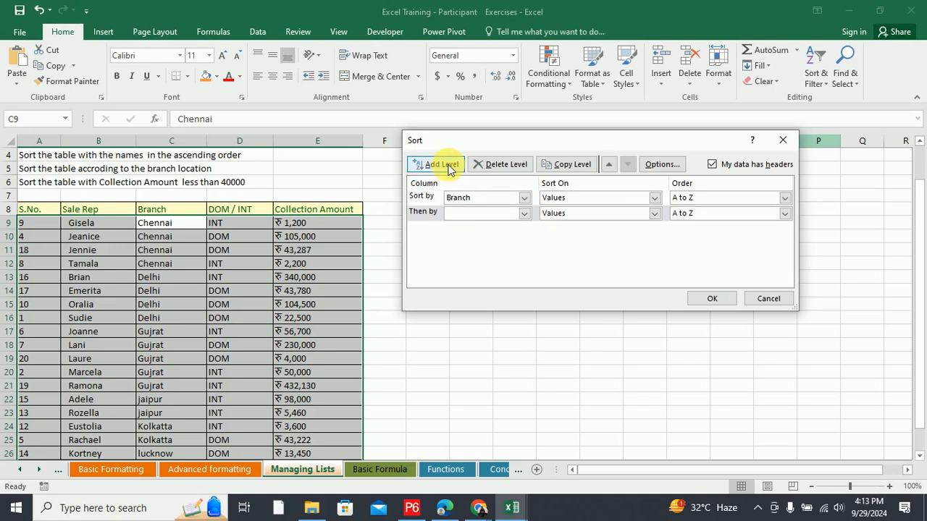
# Set the second sort level to Collection Amount, smallest to largest, apply the sort and review the rows within each branch.
pyautogui.click(524, 214)
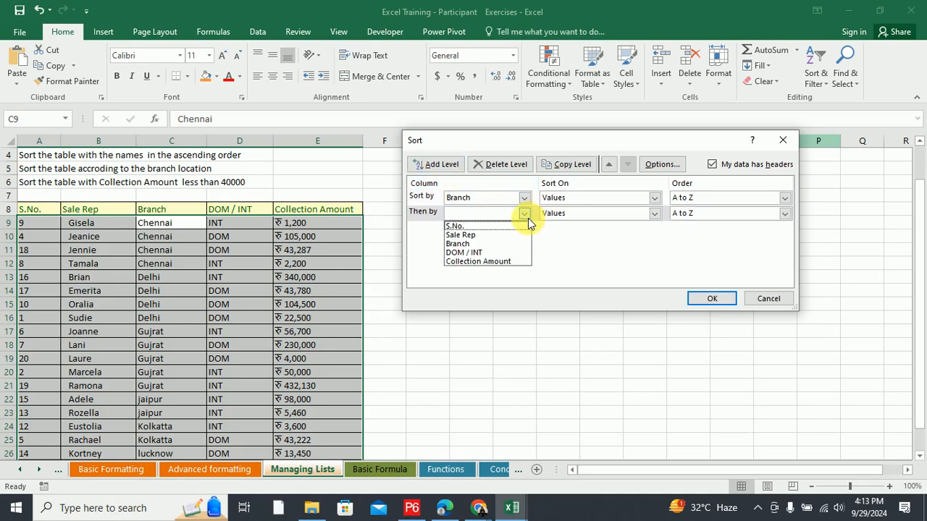
pyautogui.click(454, 225)
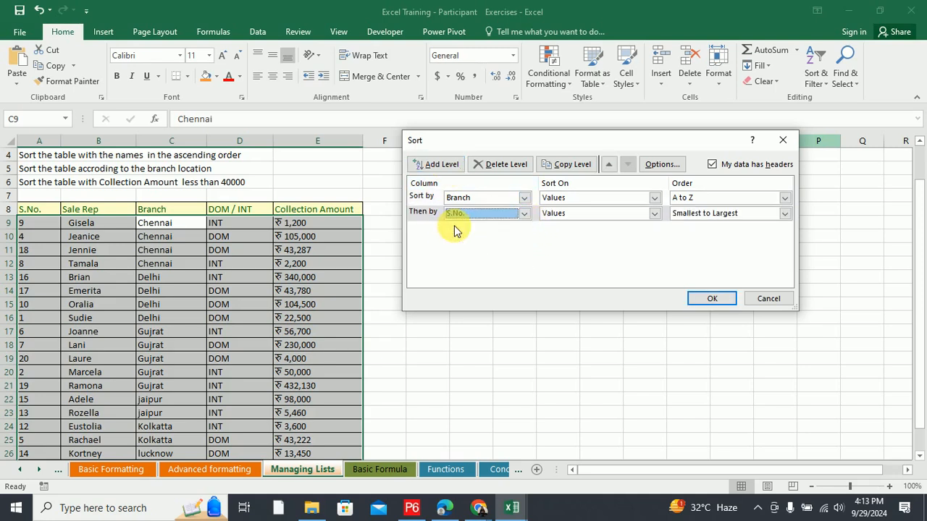
pyautogui.click(524, 215)
pyautogui.click(479, 262)
pyautogui.click(712, 298)
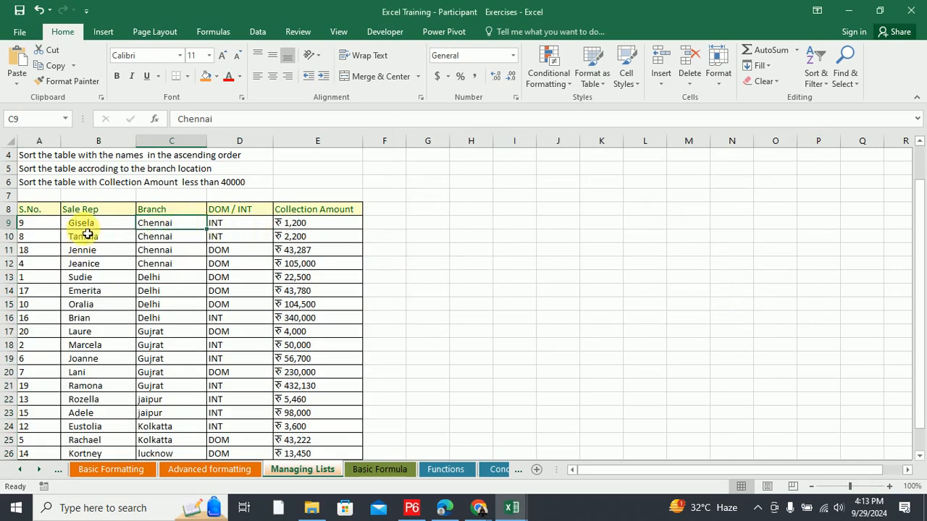
pyautogui.moveTo(81, 225); pyautogui.dragTo(319, 248)
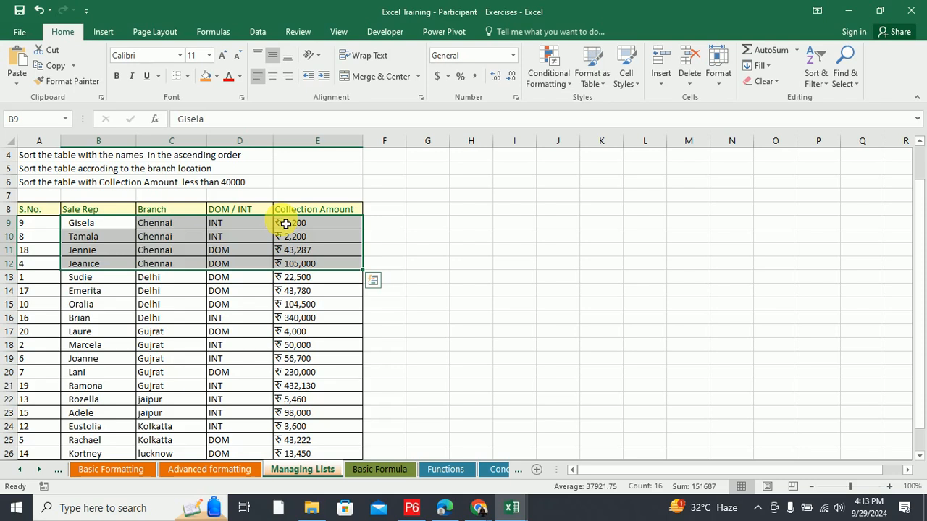
pyautogui.click(406, 226)
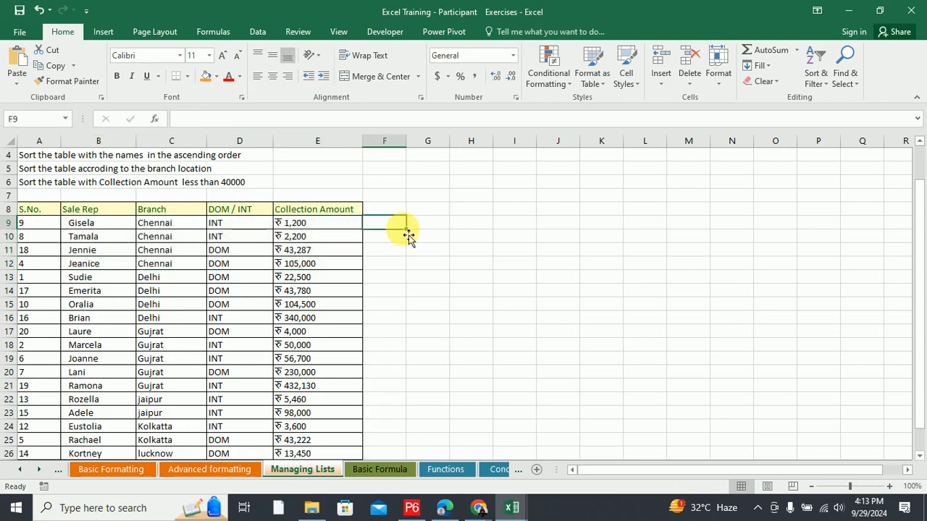
pyautogui.scroll(-4, 410, 231)
pyautogui.scroll(3, 414, 225)
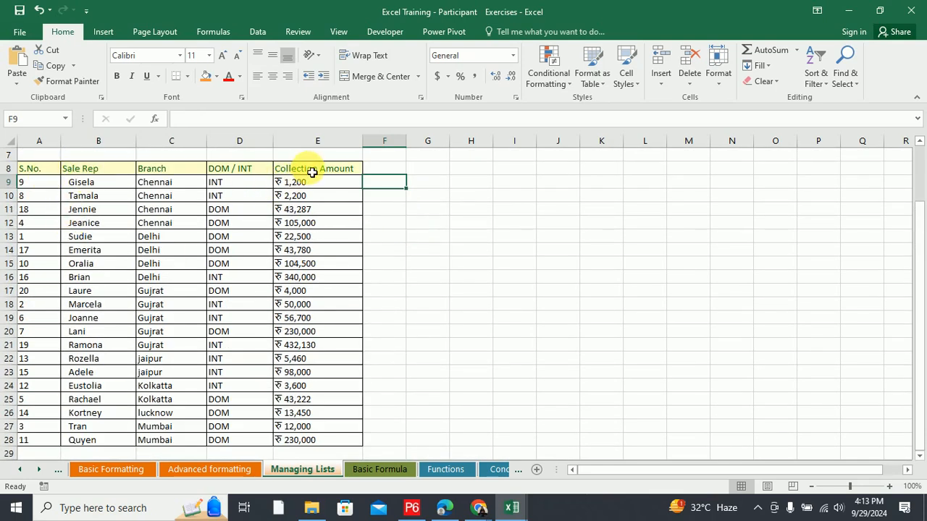
# Add a filter to the Collection Amount column, covering E8:E28.
pyautogui.click(313, 172)
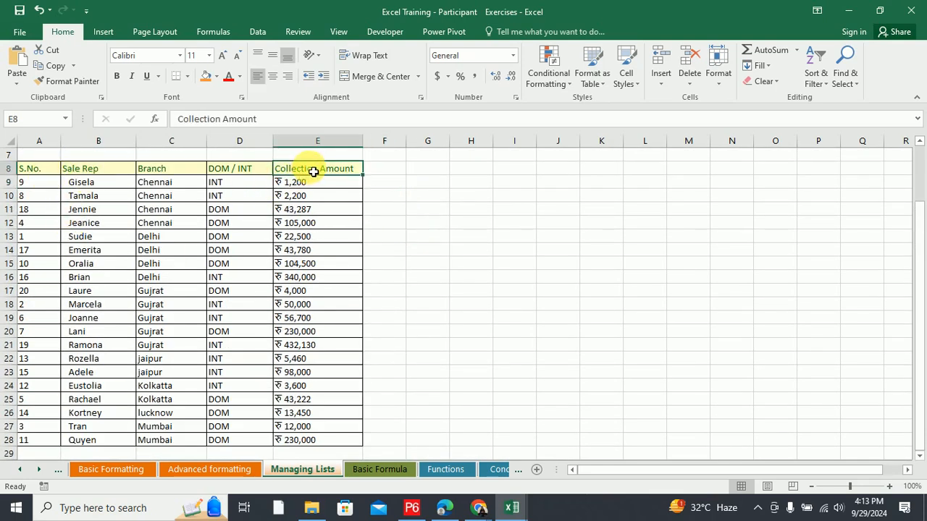
pyautogui.keyDown('shift'); pyautogui.click(330, 446); pyautogui.keyUp('shift')
pyautogui.click(817, 69)
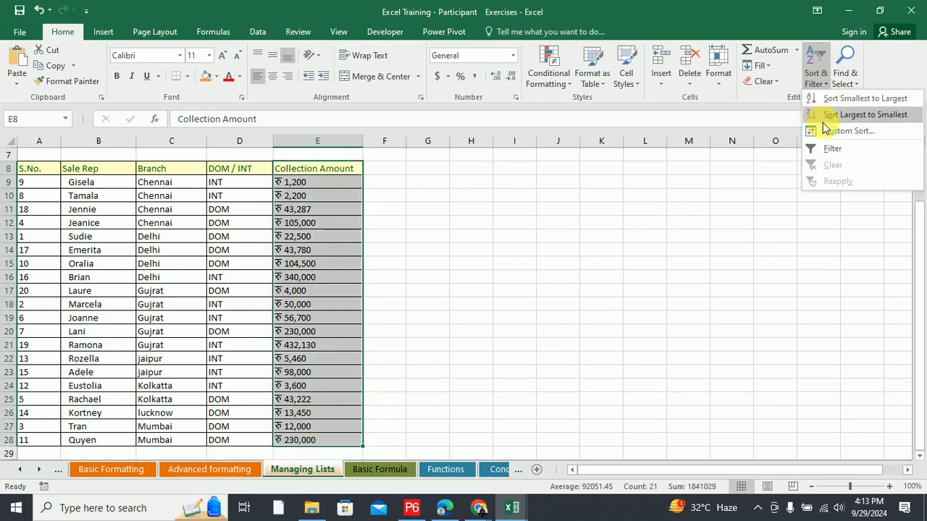
pyautogui.click(830, 148)
pyautogui.click(587, 207)
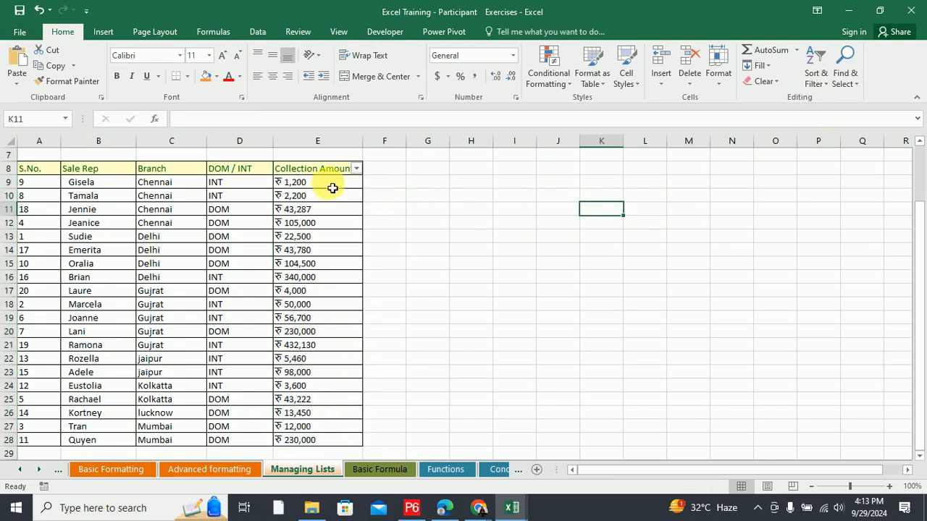
# Filter Collection Amount to exclude the values 1,200, 2,200 and 3,600.
pyautogui.click(358, 169)
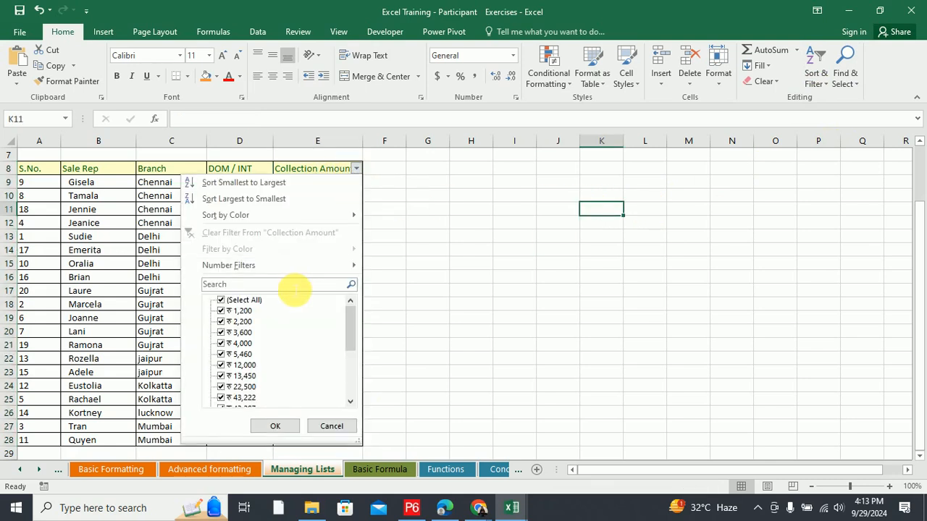
pyautogui.click(221, 301)
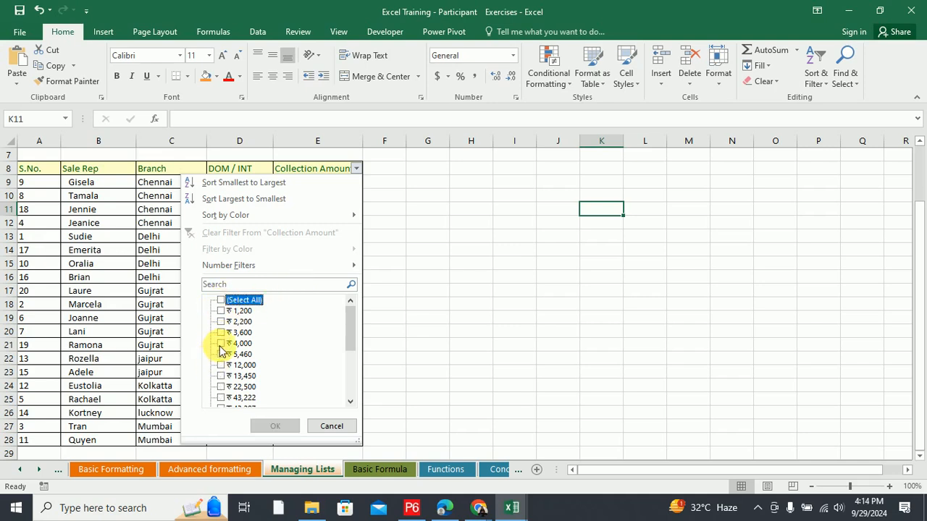
pyautogui.click(221, 344)
pyautogui.click(221, 366)
pyautogui.click(221, 354)
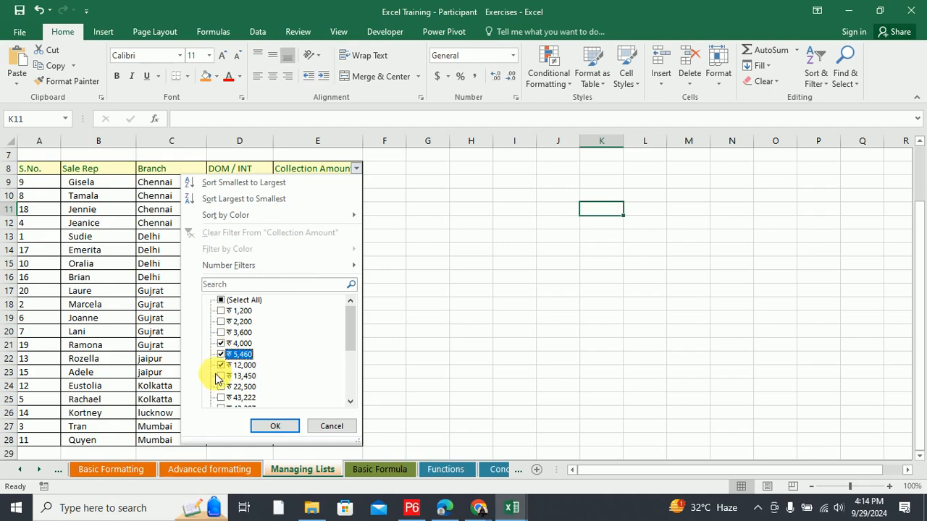
pyautogui.click(222, 301)
pyautogui.click(221, 311)
pyautogui.click(221, 321)
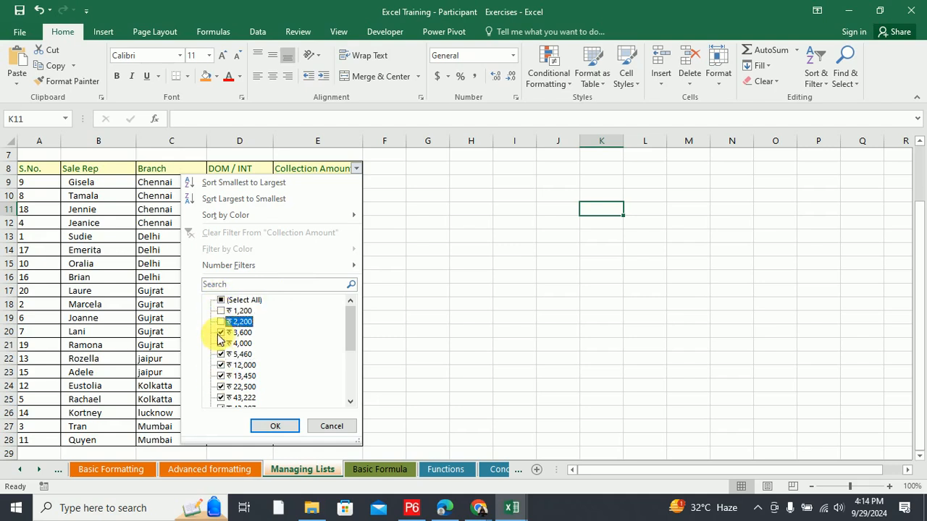
pyautogui.click(221, 332)
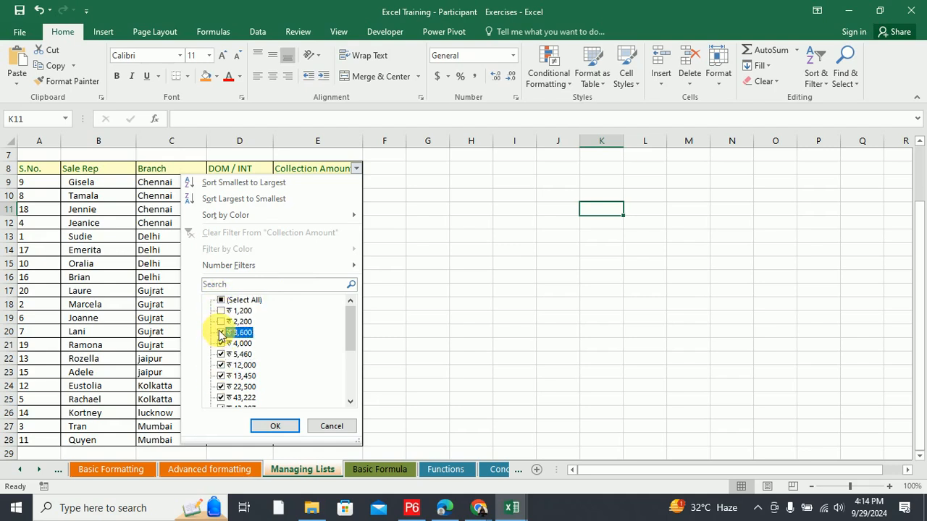
pyautogui.click(274, 427)
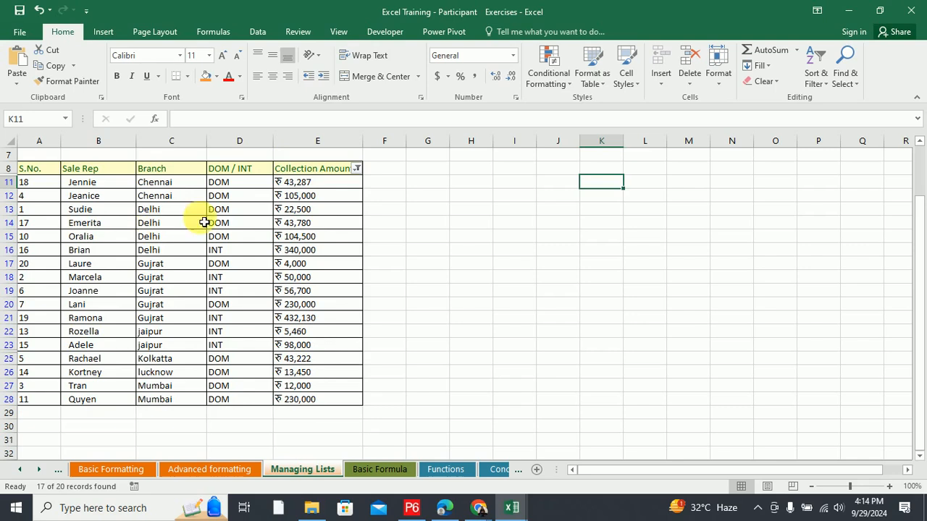
# Review the filtered collection amounts and clear the filter from Collection Amount.
pyautogui.click(294, 184)
pyautogui.moveTo(303, 216); pyautogui.dragTo(334, 399)
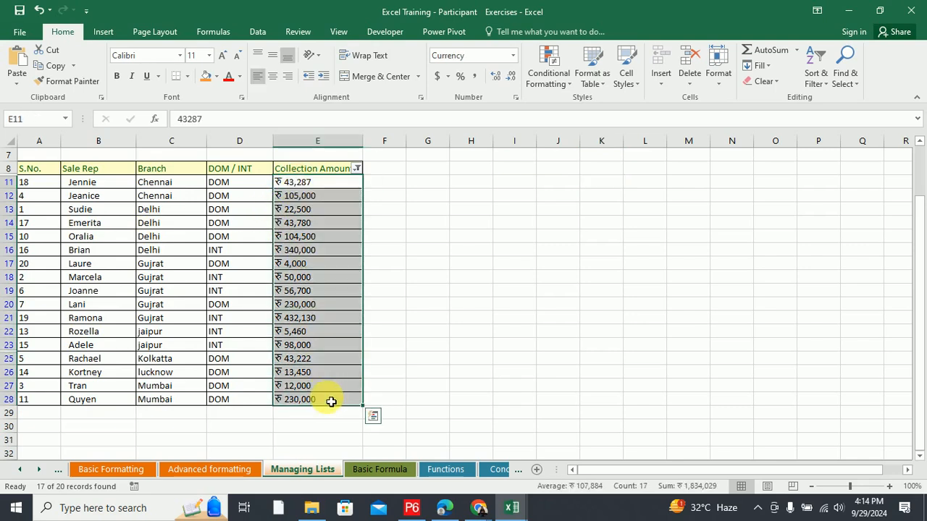
pyautogui.scroll(2, 331, 401)
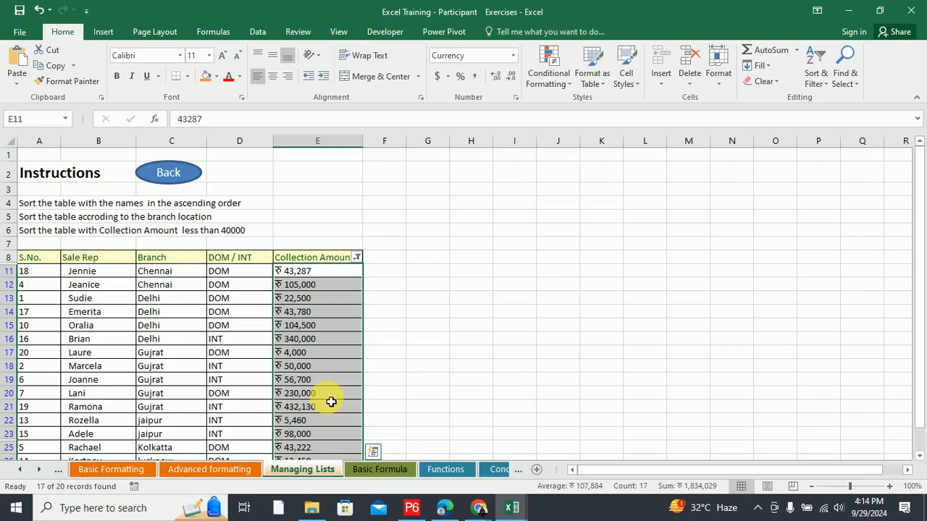
pyautogui.scroll(-1, 331, 401)
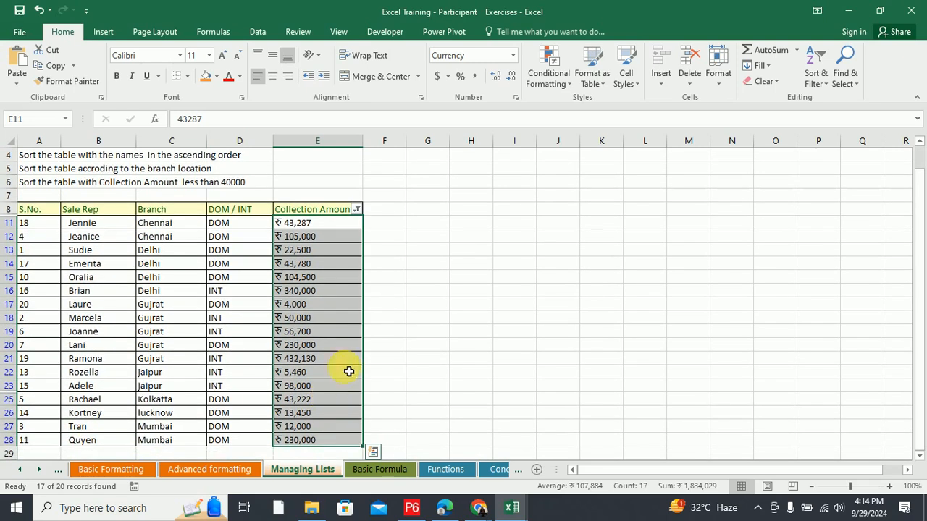
pyautogui.click(357, 210)
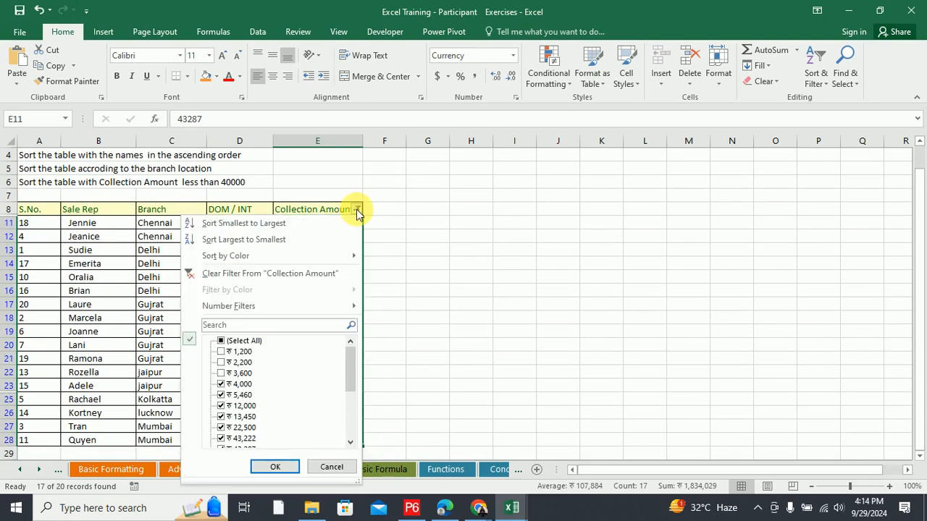
pyautogui.click(257, 277)
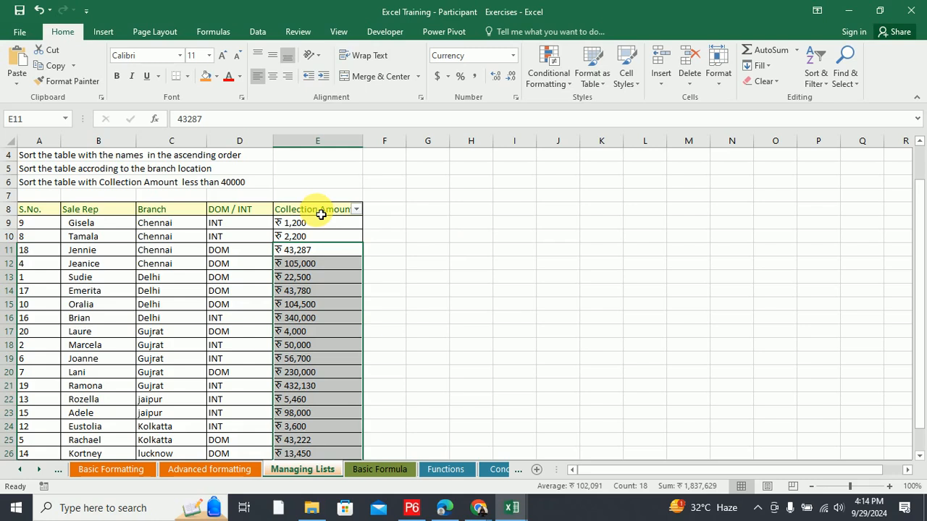
# Select the collection amounts in E9:E28.
pyautogui.click(348, 225)
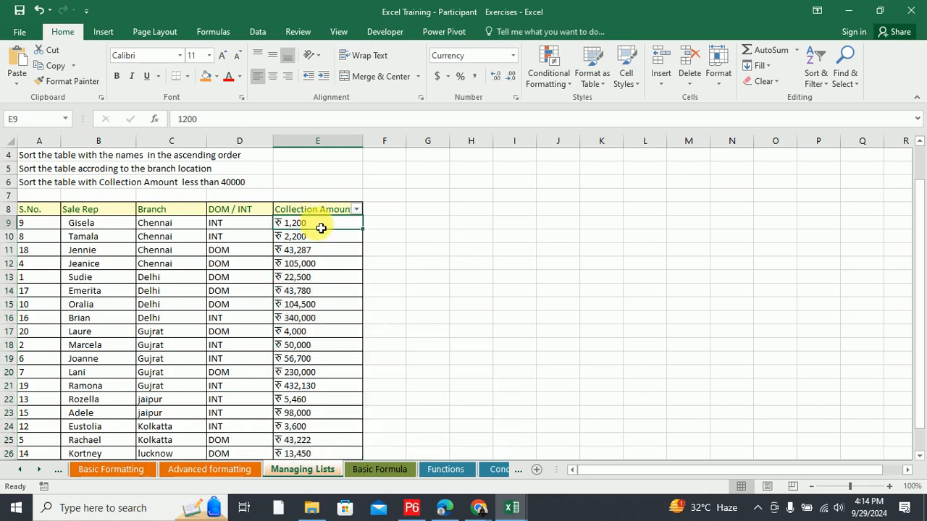
pyautogui.scroll(-3, 344, 305)
pyautogui.keyDown('shift'); pyautogui.click(337, 364); pyautogui.keyUp('shift')
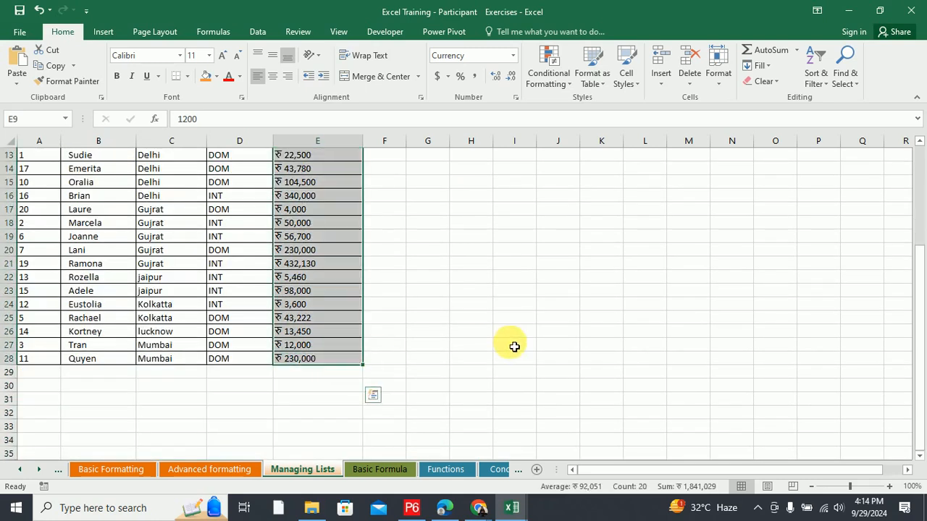
pyautogui.scroll(3, 536, 326)
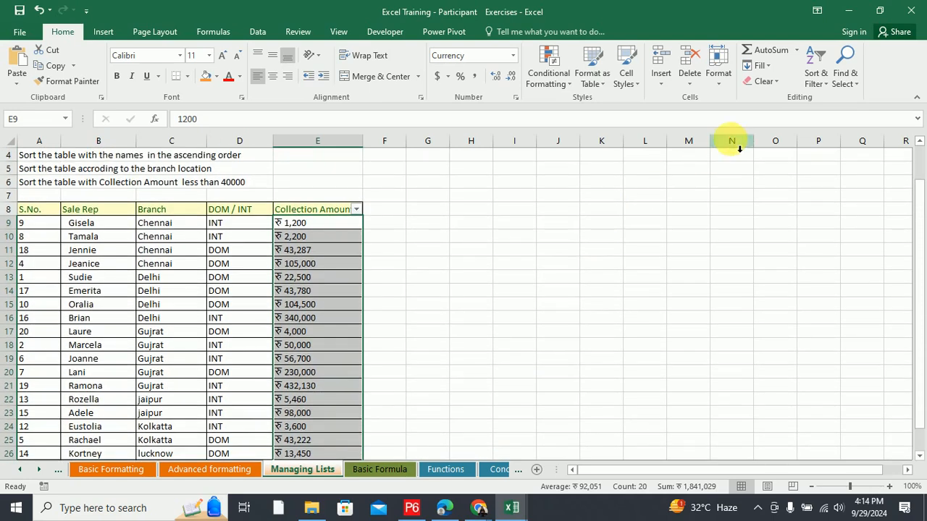
pyautogui.click(820, 85)
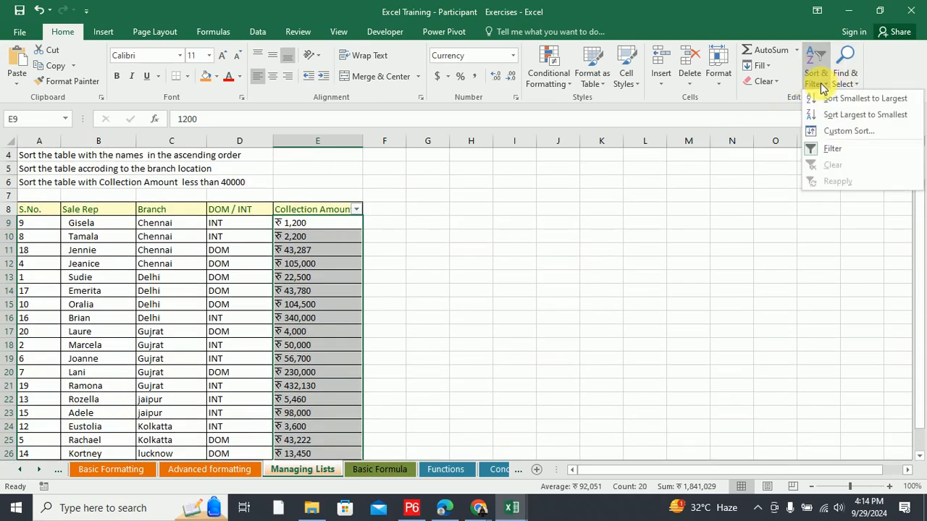
pyautogui.click(829, 132)
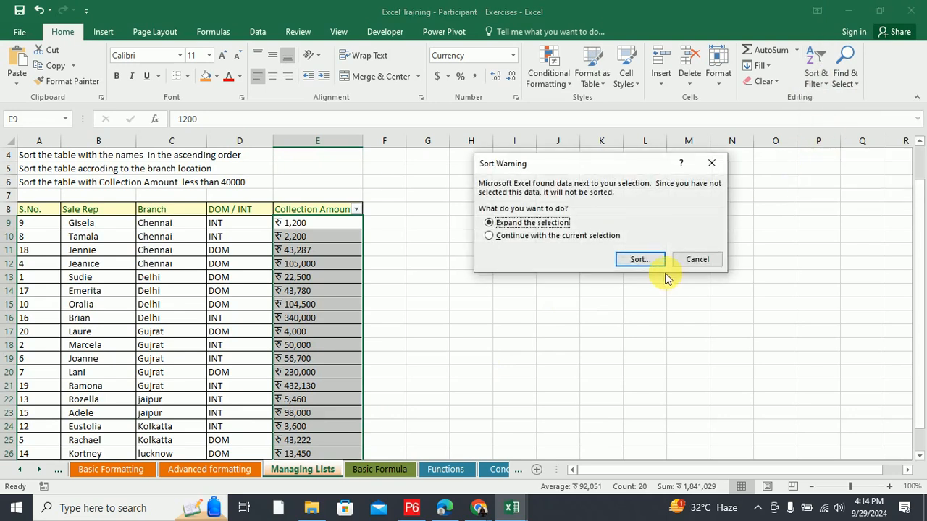
pyautogui.click(695, 260)
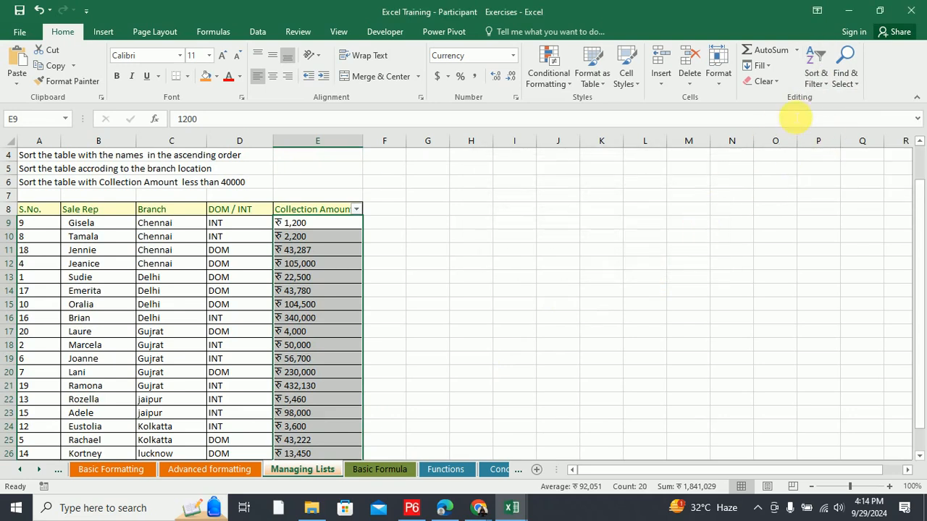
# Examine the custom sort levels for Branch and Collection Amount, including the order choices, custom lists and sort options.
pyautogui.click(818, 81)
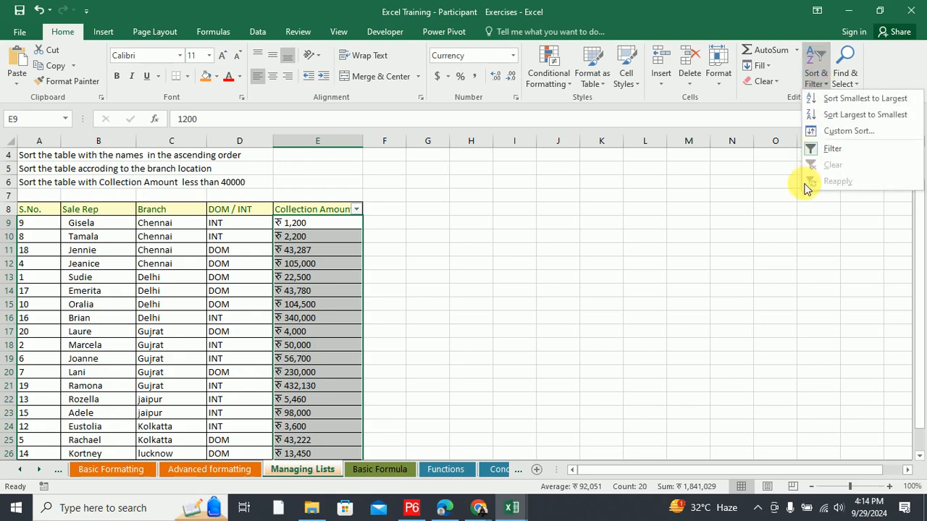
pyautogui.click(831, 131)
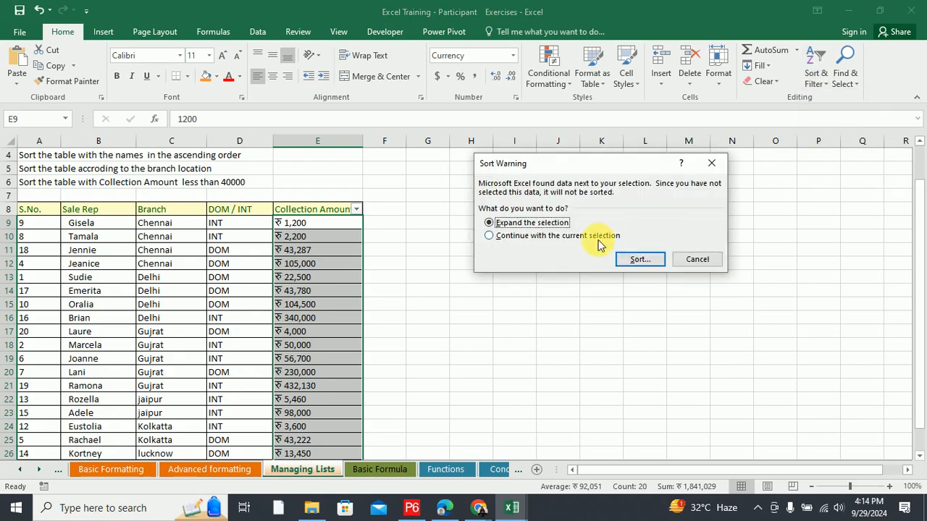
pyautogui.click(638, 259)
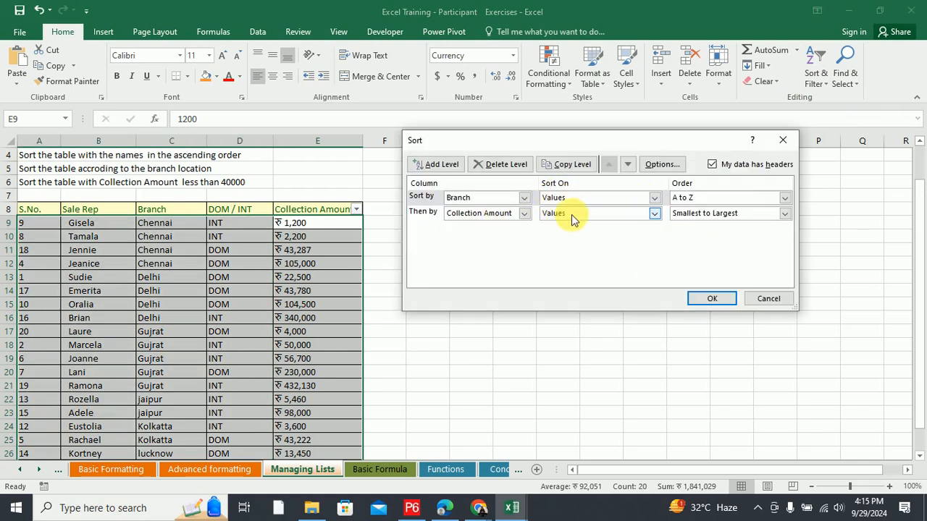
pyautogui.click(655, 213)
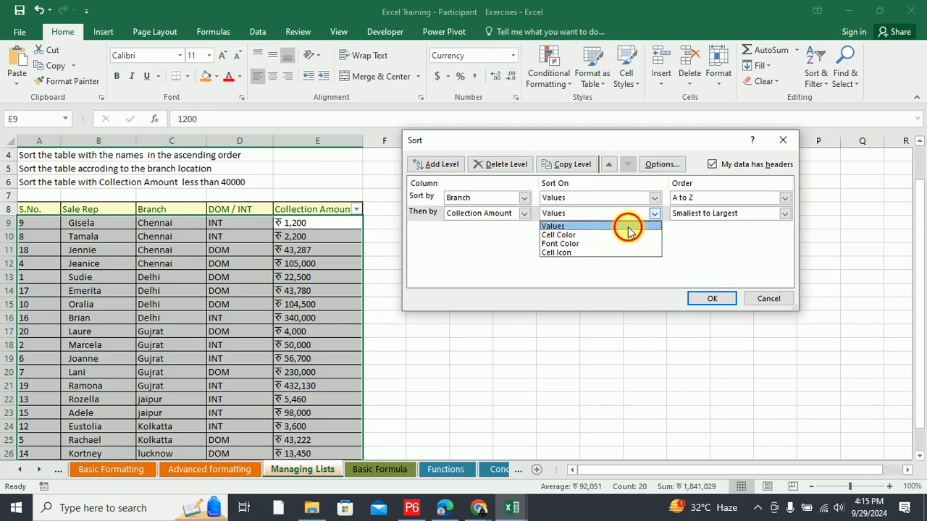
pyautogui.click(628, 226)
pyautogui.click(785, 213)
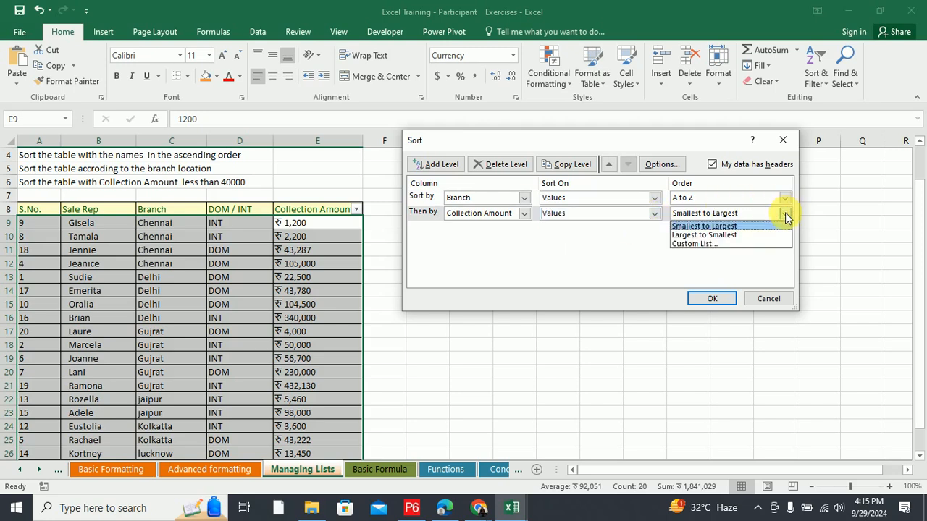
pyautogui.click(713, 244)
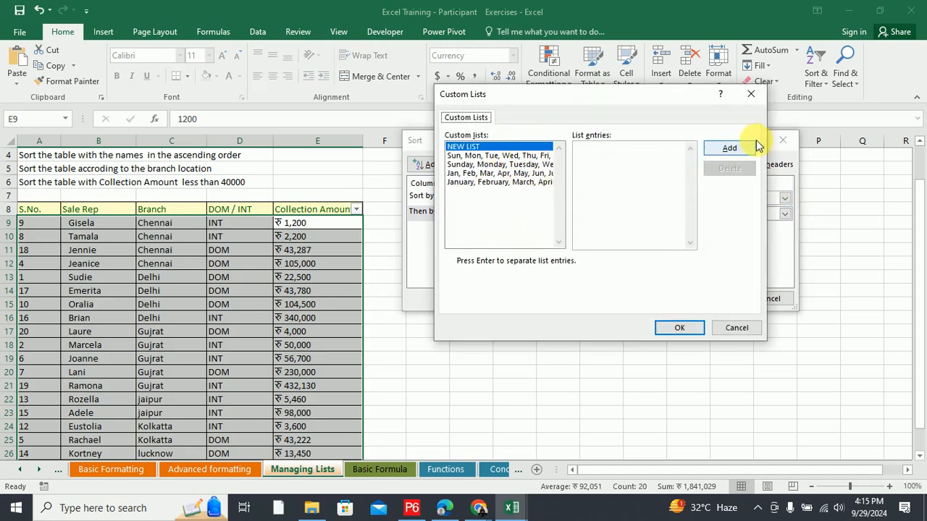
pyautogui.click(757, 88)
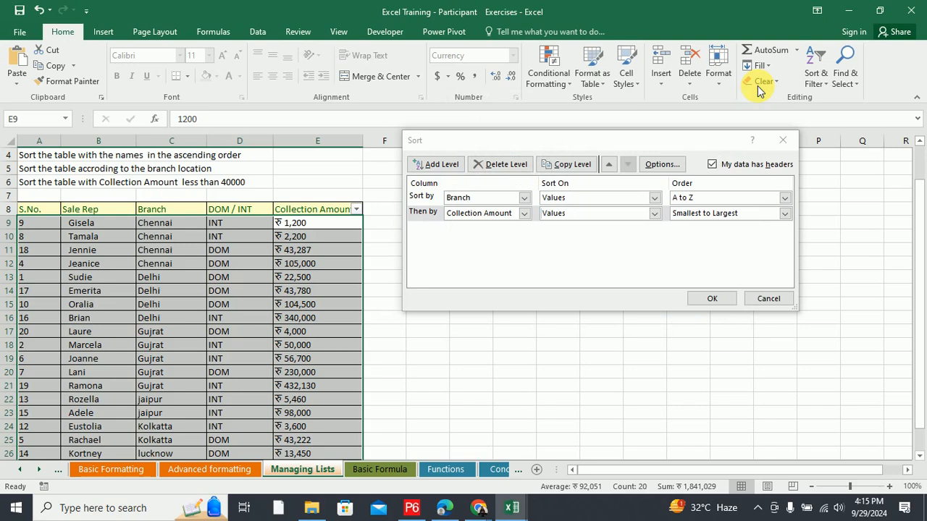
pyautogui.click(662, 165)
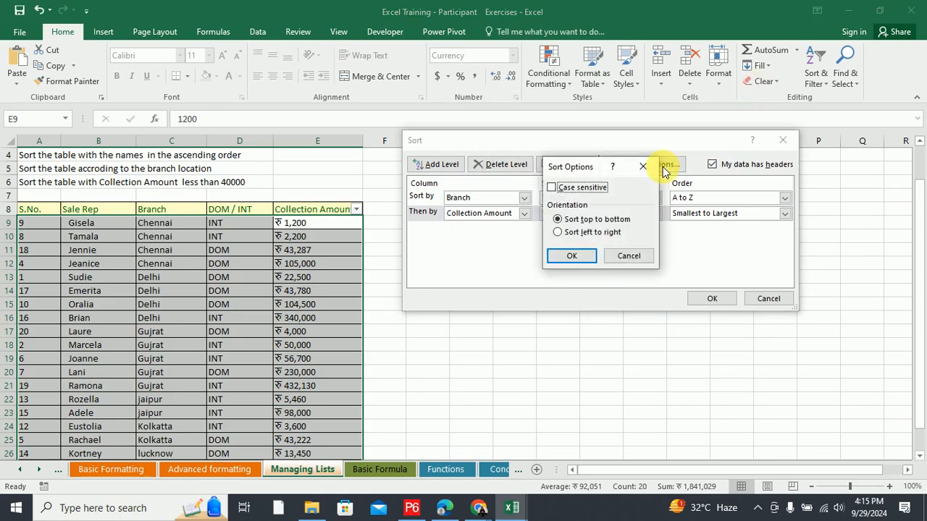
pyautogui.click(642, 166)
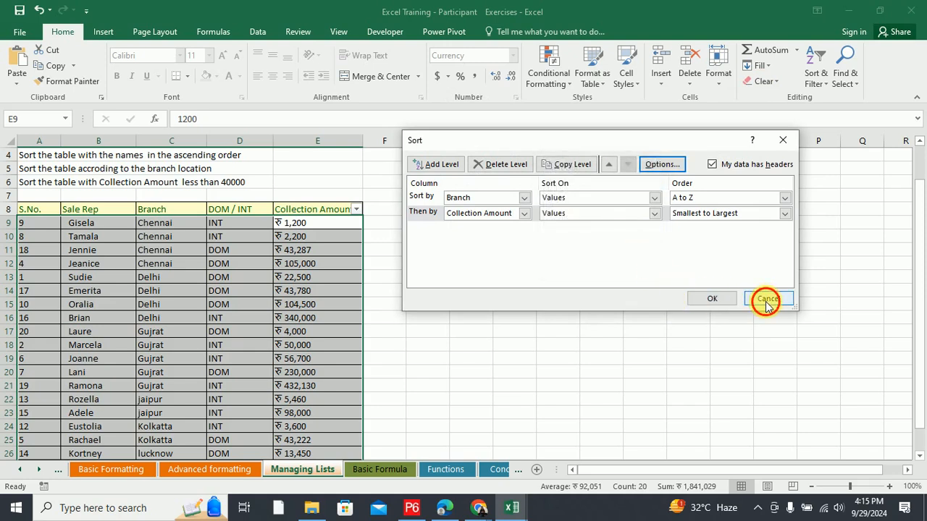
pyautogui.click(767, 300)
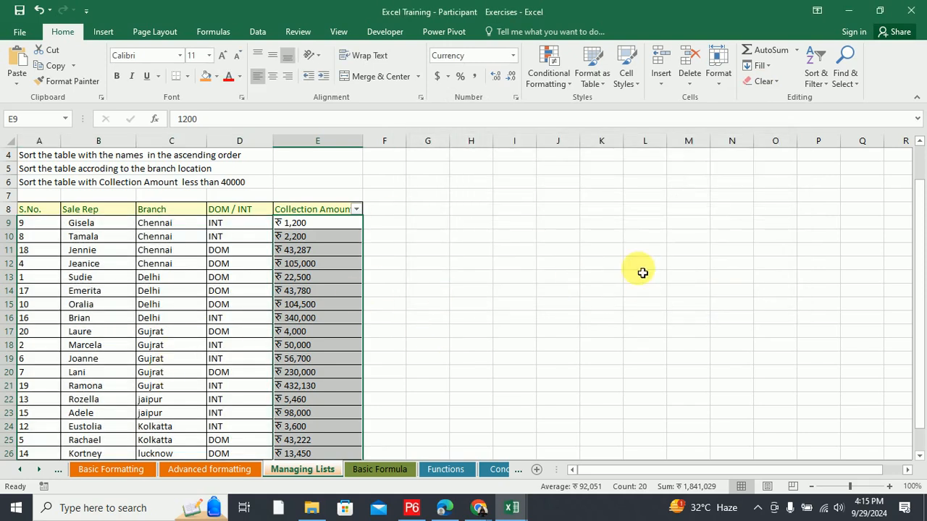
pyautogui.click(549, 78)
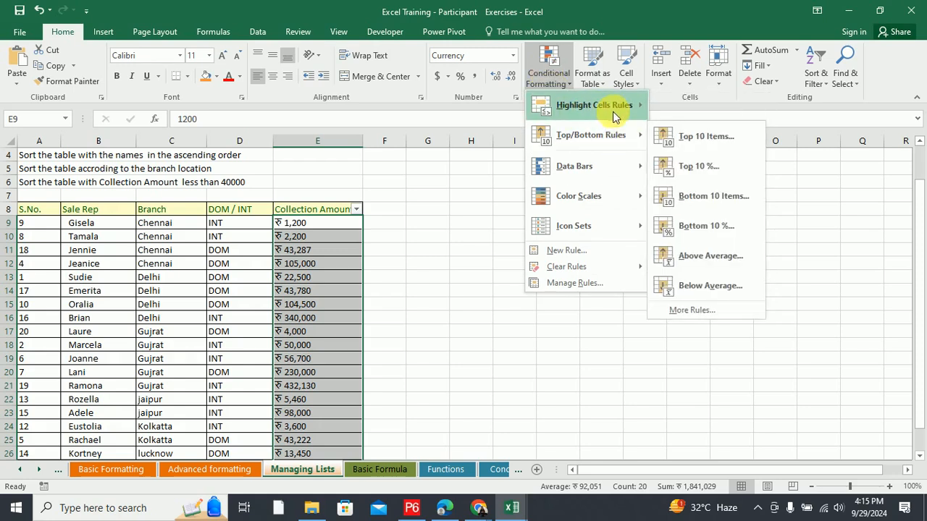
pyautogui.moveTo(612, 111)
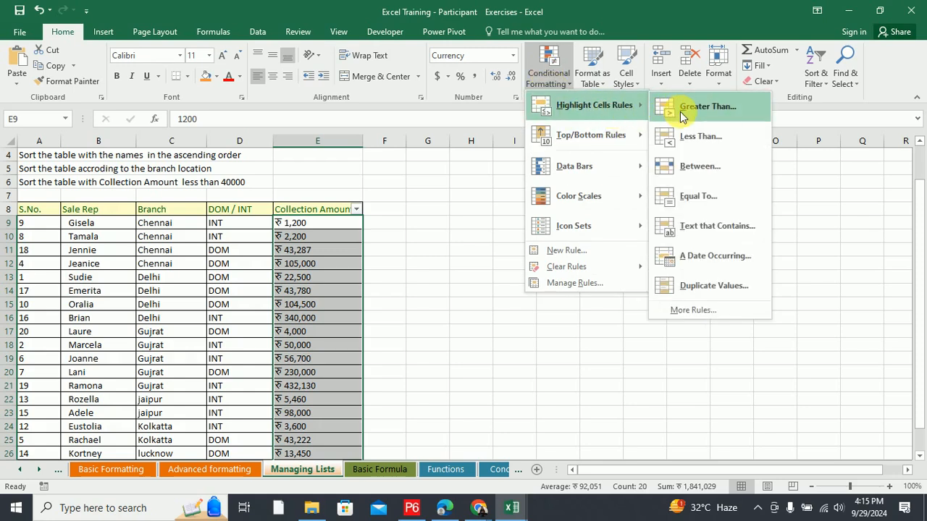
pyautogui.click(680, 111)
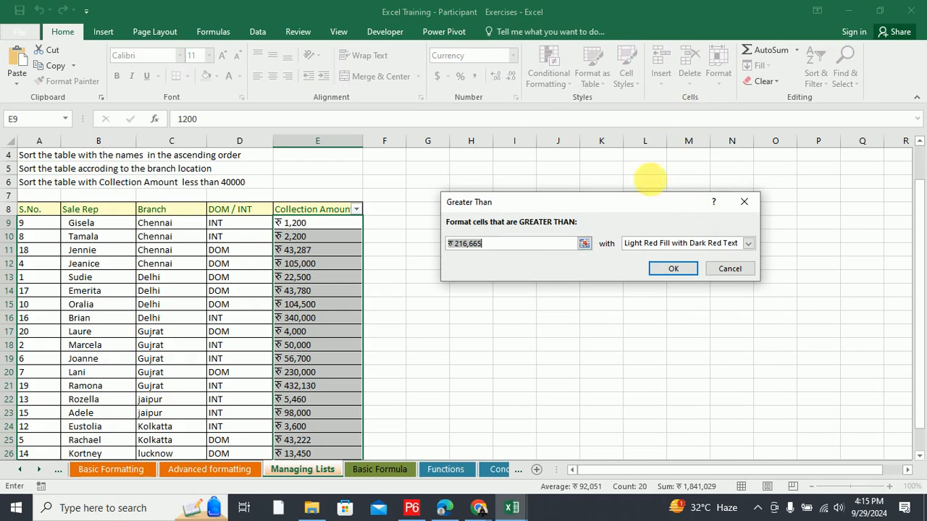
pyautogui.click(735, 273)
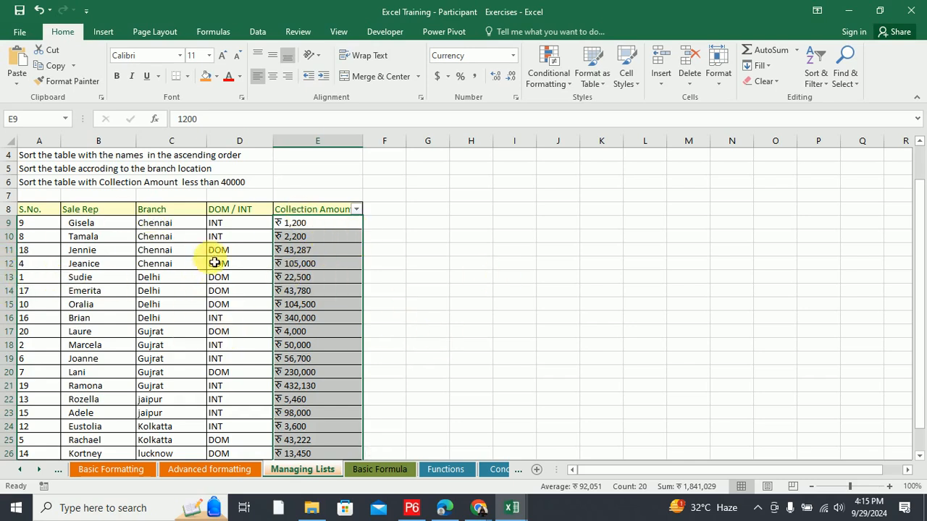
# Filter Collection Amount to exclude the values 1,200, 2,200 and 3,600.
pyautogui.click(242, 183)
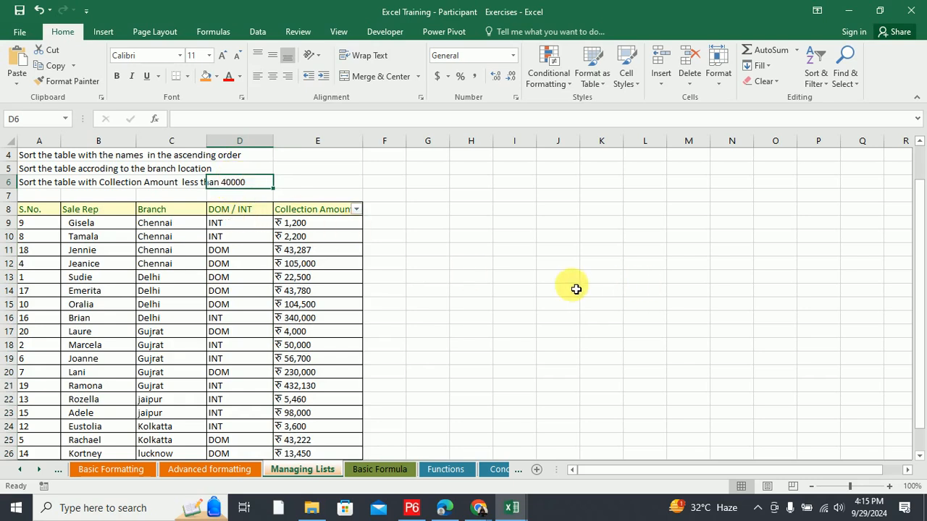
pyautogui.scroll(-3, 539, 304)
pyautogui.scroll(5, 539, 304)
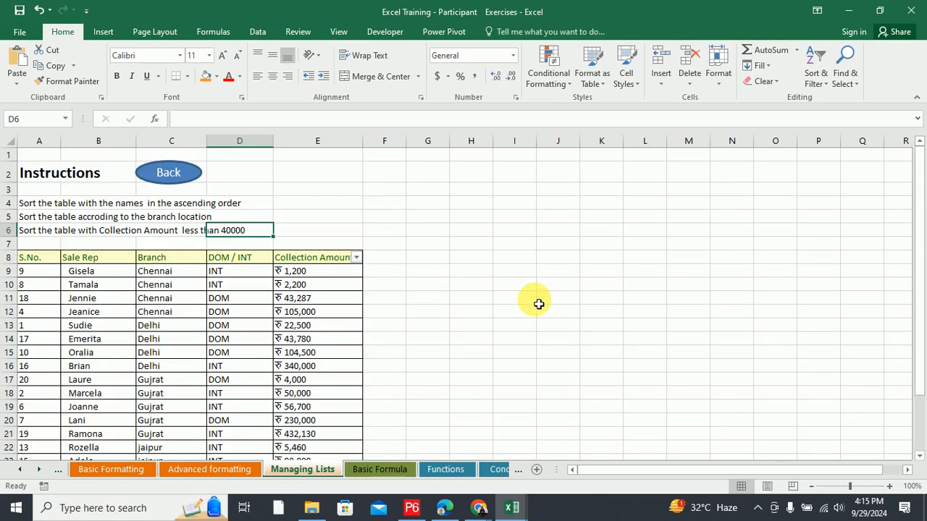
pyautogui.click(357, 258)
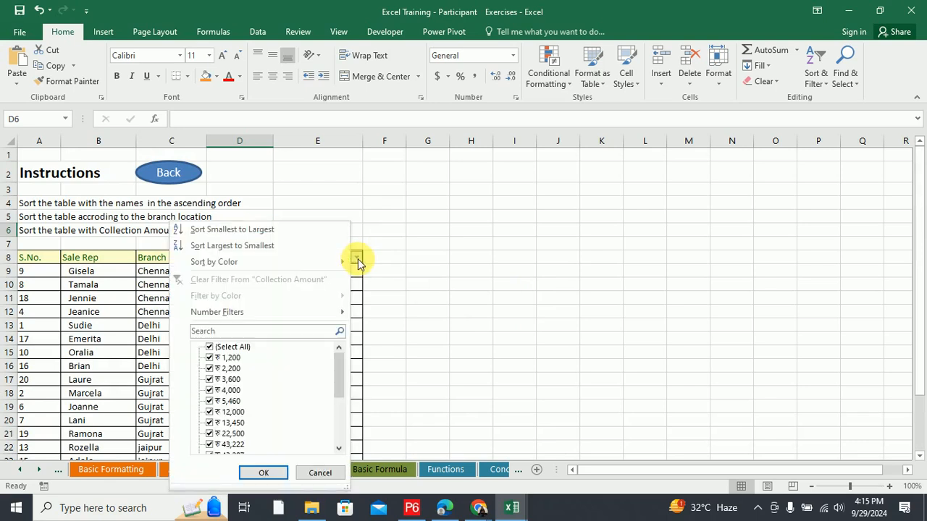
pyautogui.click(358, 258)
pyautogui.click(357, 259)
pyautogui.click(209, 358)
pyautogui.click(209, 369)
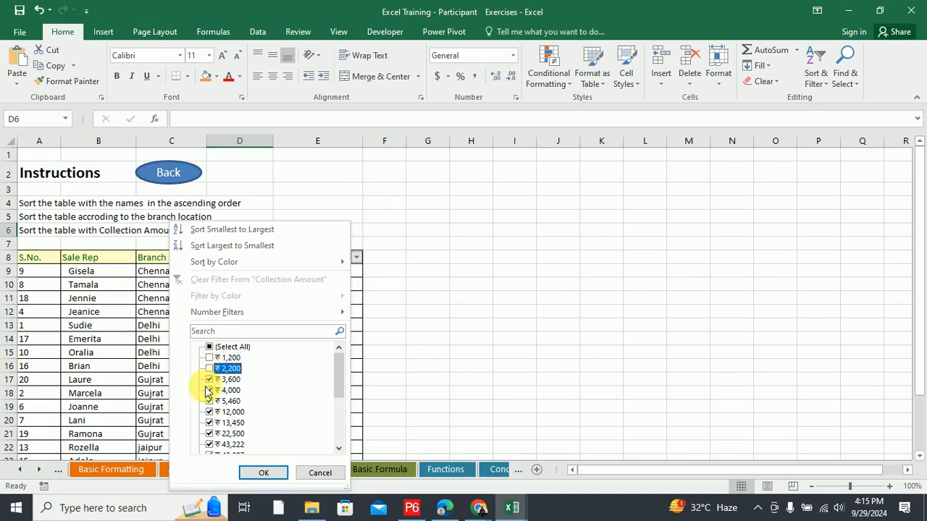
pyautogui.click(209, 380)
pyautogui.click(263, 474)
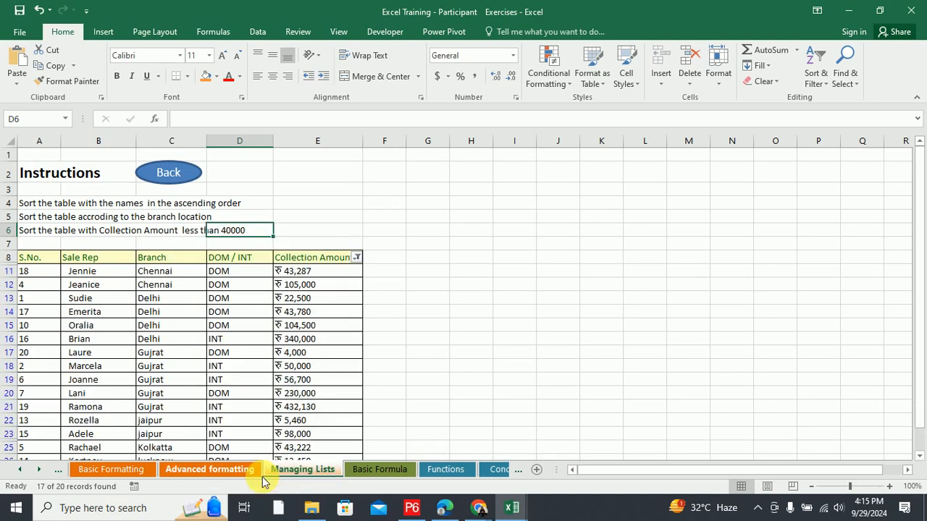
# Apply a number filter to Collection Amount that shows only values greater than 40000.
pyautogui.click(357, 258)
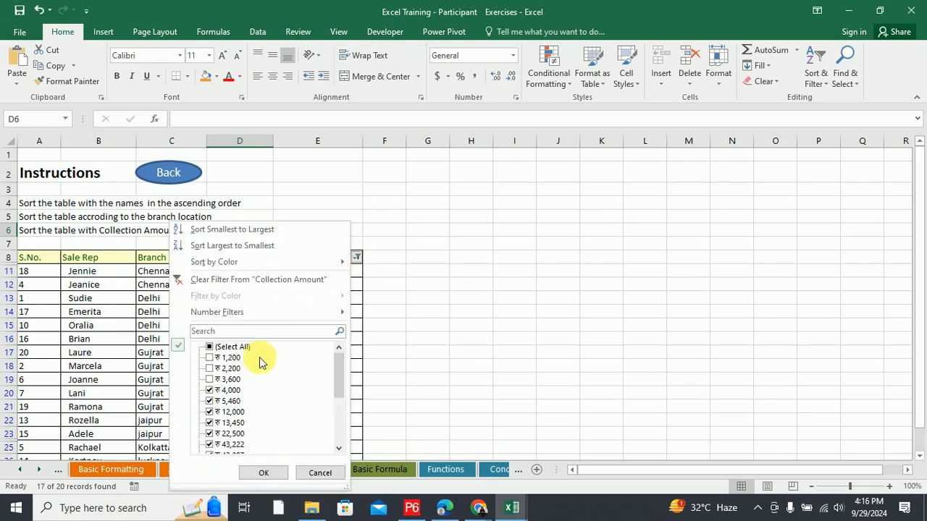
pyautogui.click(233, 404)
pyautogui.click(209, 390)
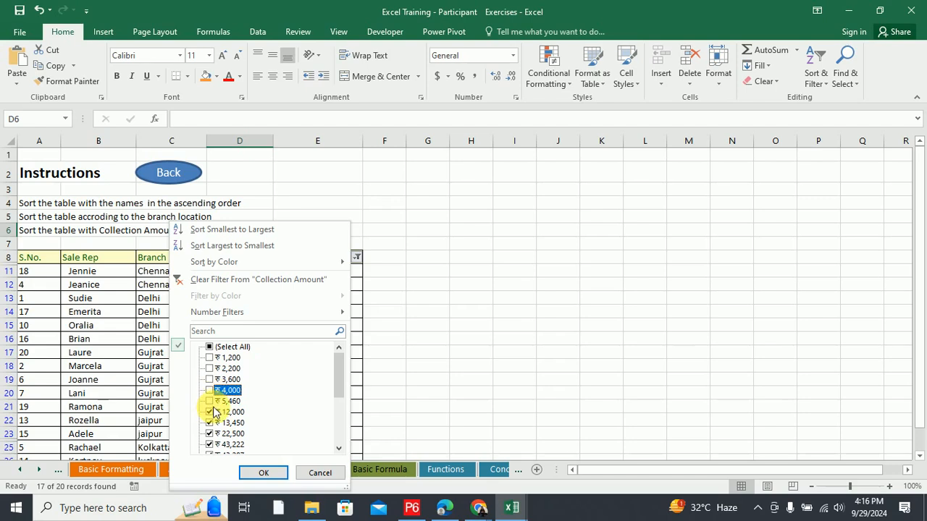
pyautogui.moveTo(226, 314)
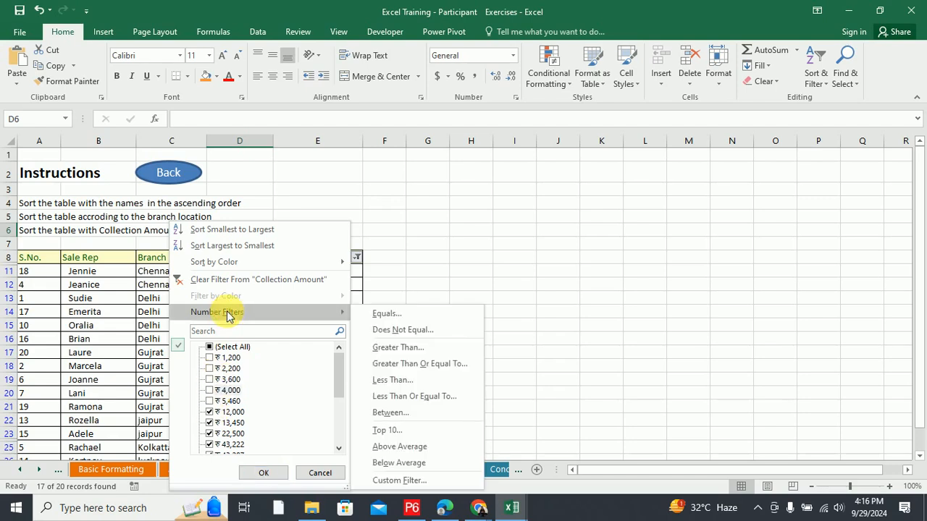
pyautogui.click(395, 348)
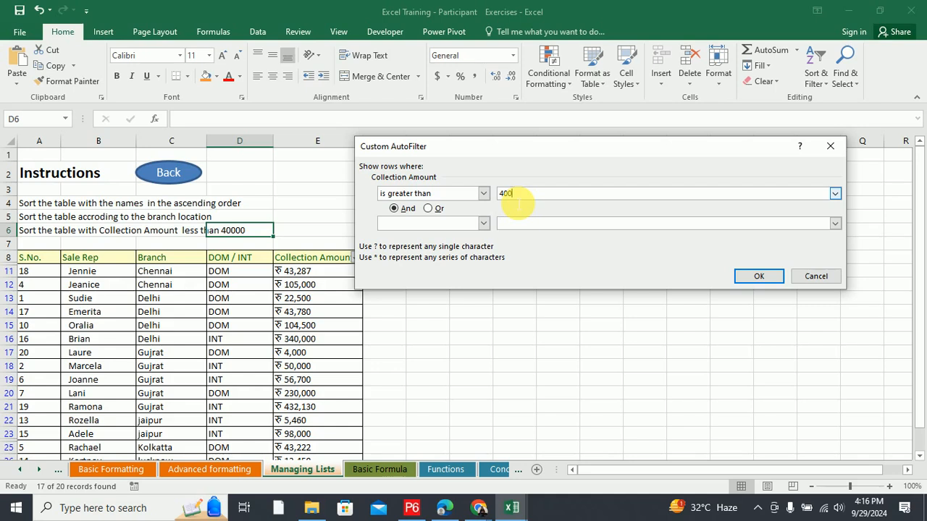
pyautogui.write('40000')
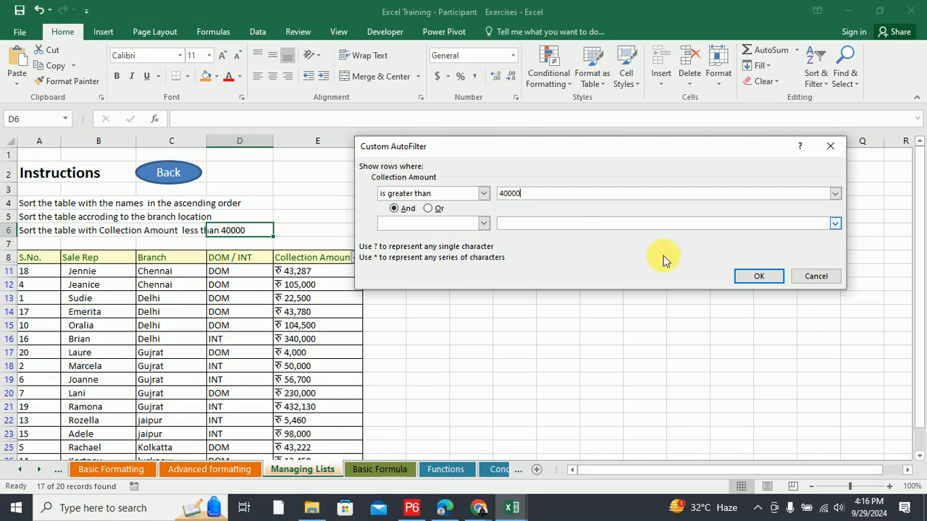
pyautogui.click(759, 276)
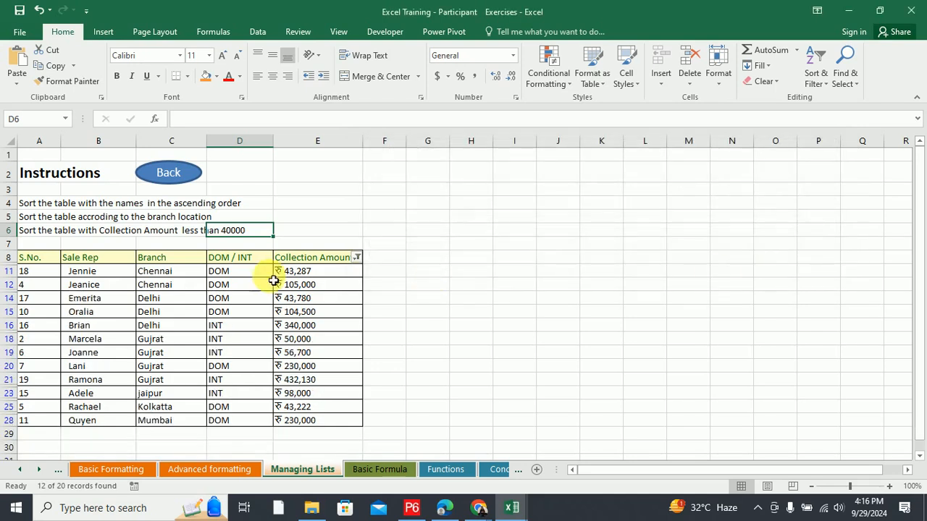
# Sort the filtered collection amounts from smallest to largest, expanding the selection to the whole table.
pyautogui.moveTo(321, 273); pyautogui.dragTo(336, 420)
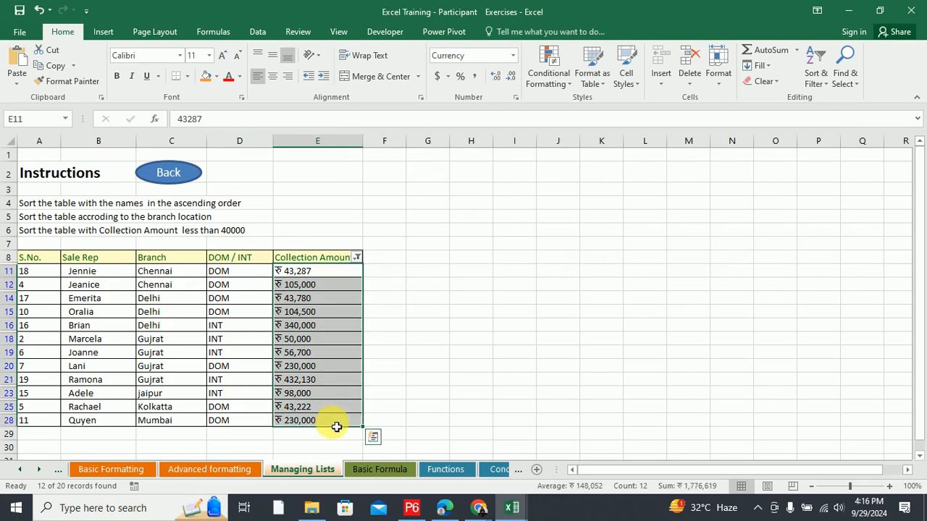
pyautogui.click(813, 85)
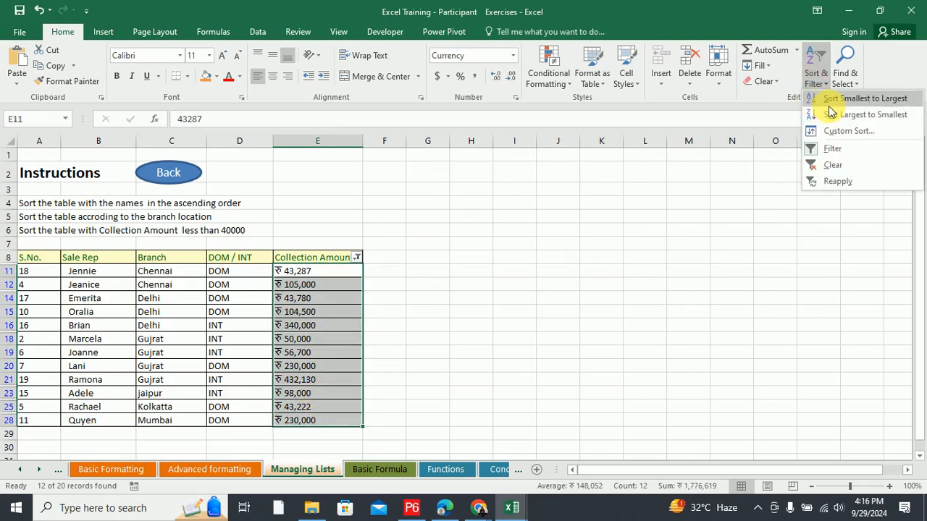
pyautogui.click(829, 99)
pyautogui.click(640, 261)
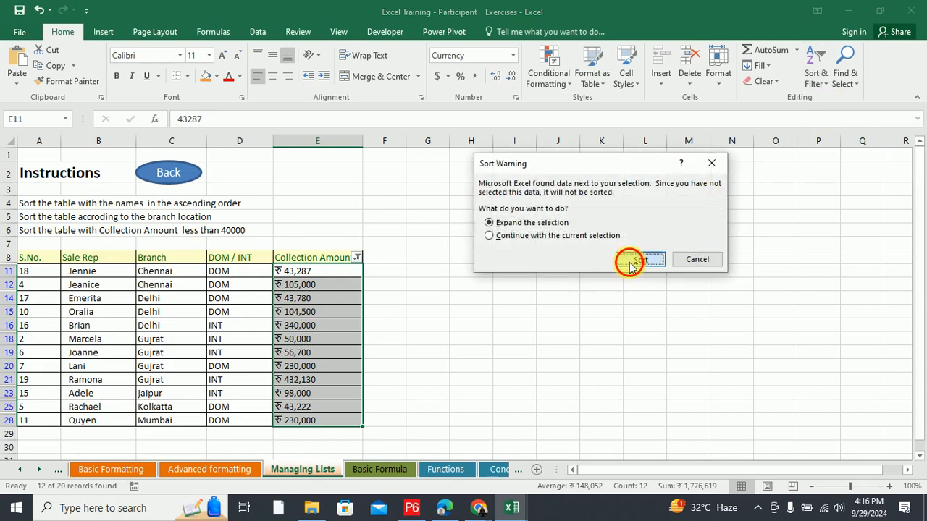
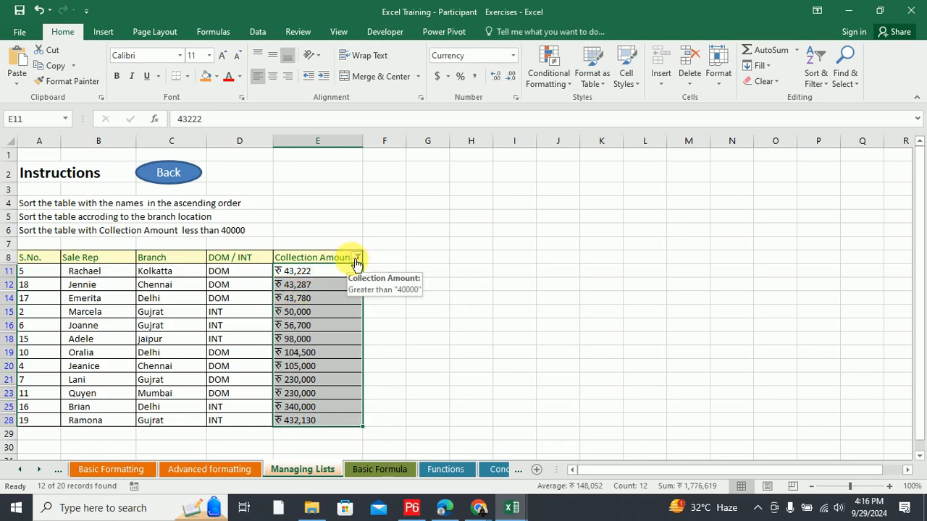
# Review the value list and the number filter comparisons available for Collection Amount.
pyautogui.click(816, 79)
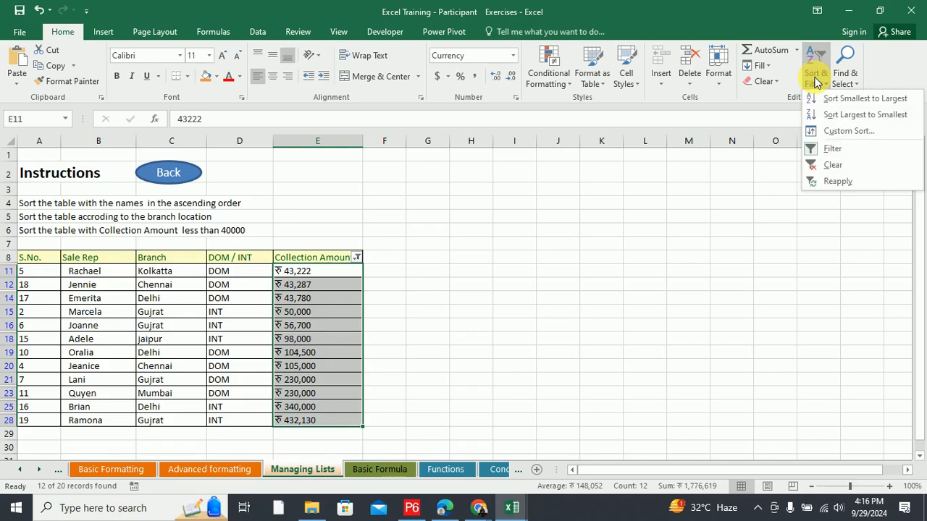
pyautogui.click(354, 254)
pyautogui.click(360, 258)
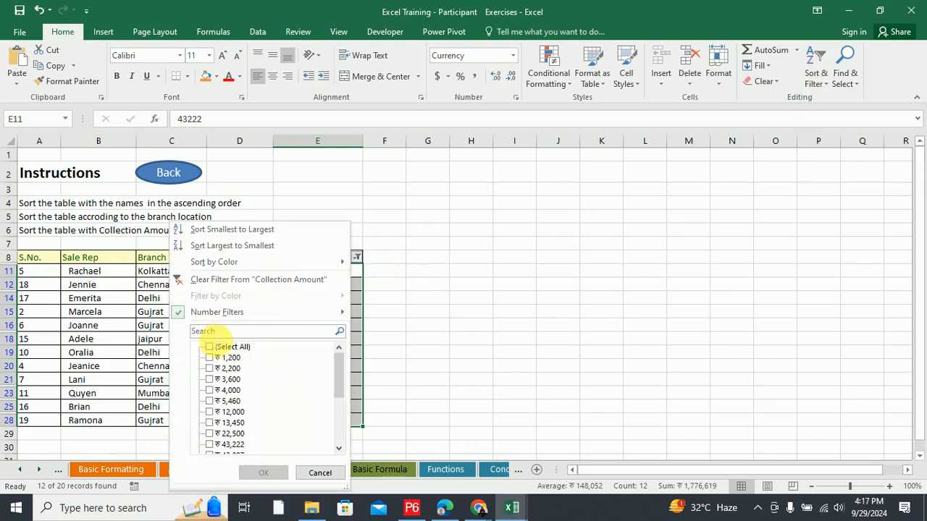
pyautogui.moveTo(221, 317)
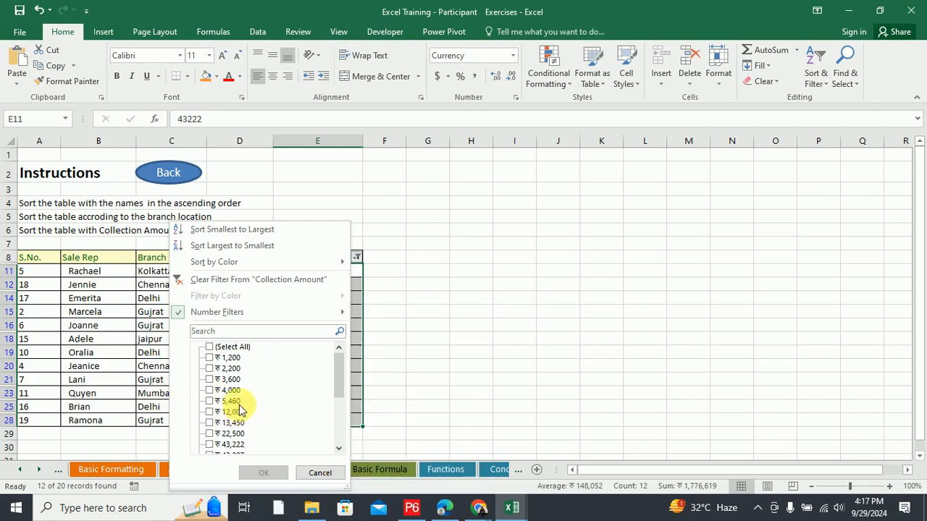
pyautogui.moveTo(337, 379); pyautogui.dragTo(335, 356)
pyautogui.moveTo(344, 316)
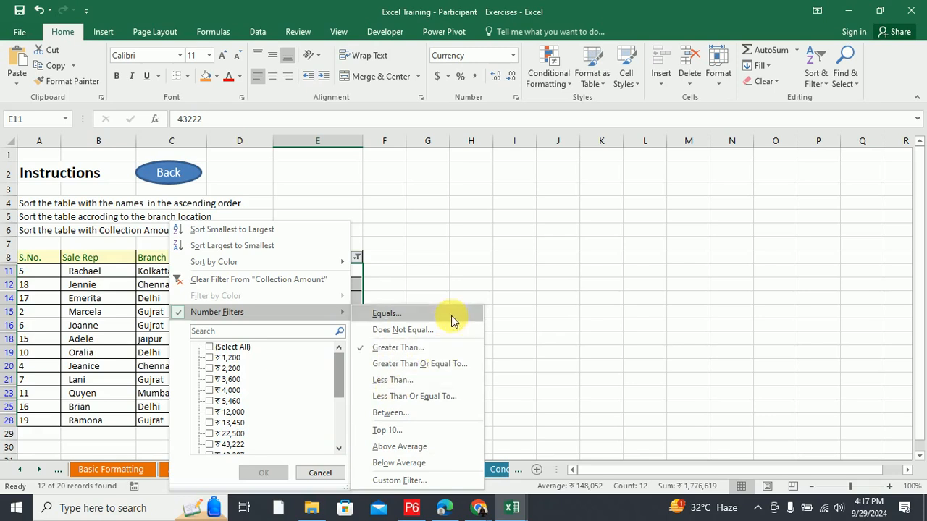
pyautogui.click(500, 271)
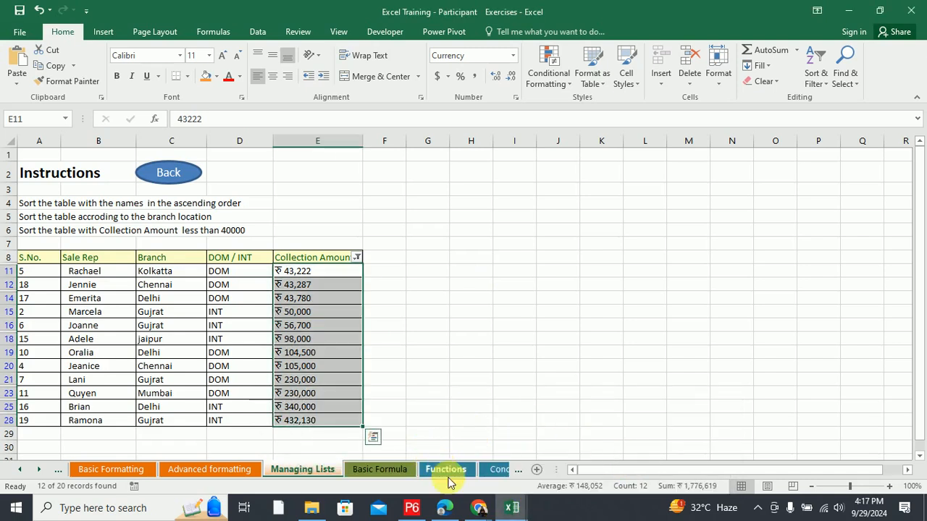
# Switch to the Book1 workbook and show Sheet2.
pyautogui.click(518, 513)
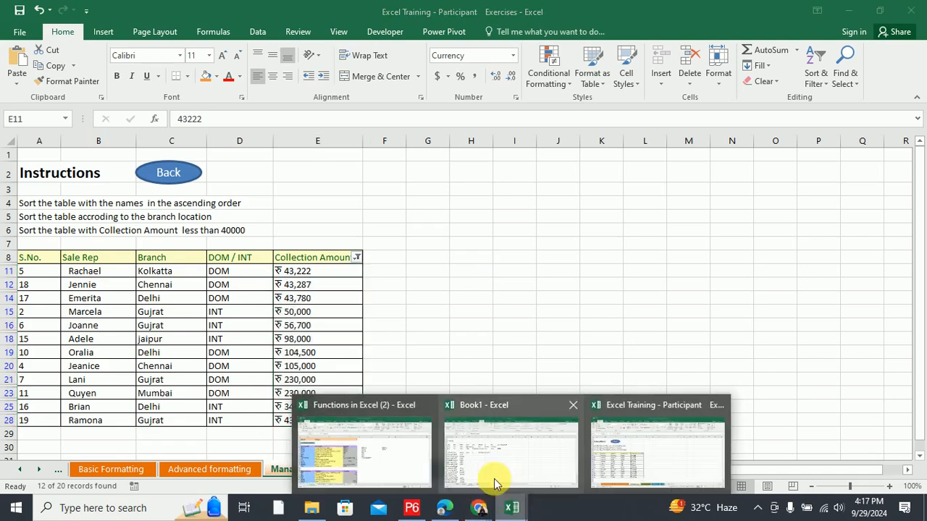
pyautogui.click(482, 459)
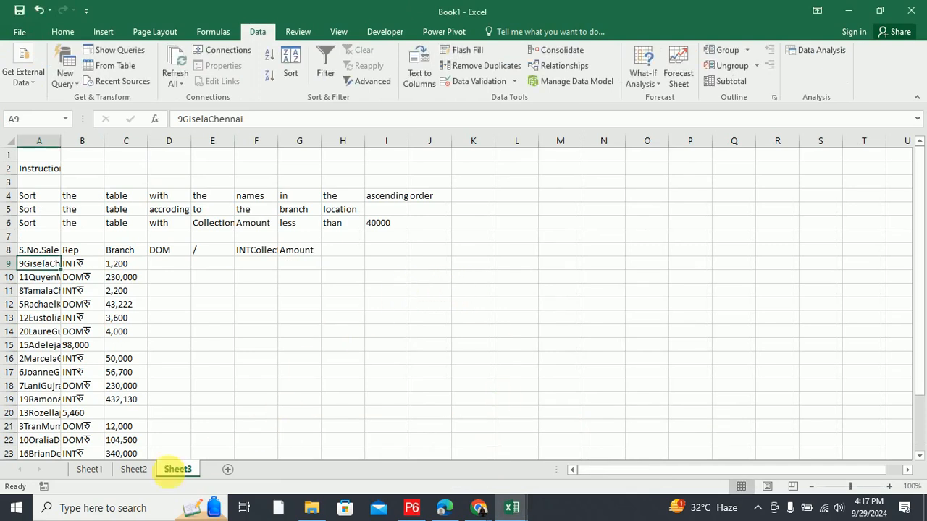
pyautogui.click(134, 470)
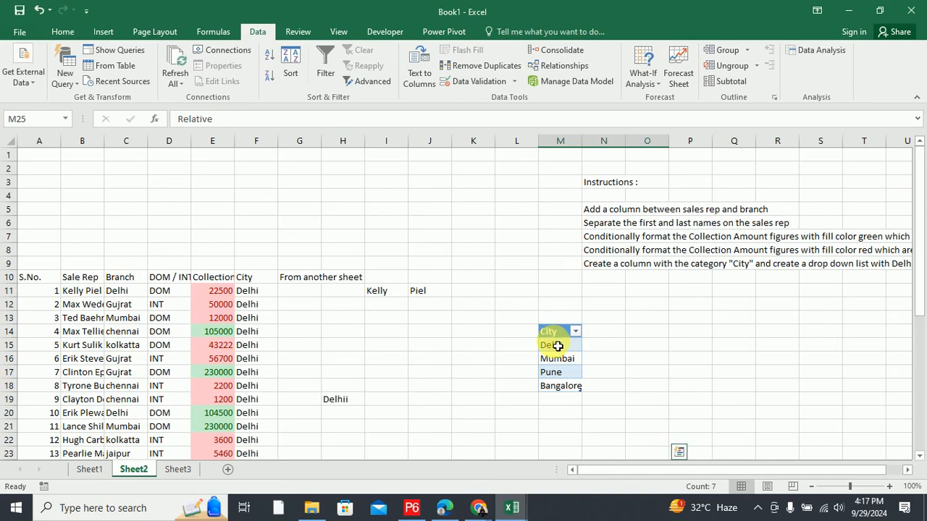
# Define the workbook-level name City for the table cells M15:M18, from Delhi to Bangalore.
pyautogui.moveTo(557, 346); pyautogui.dragTo(559, 386)
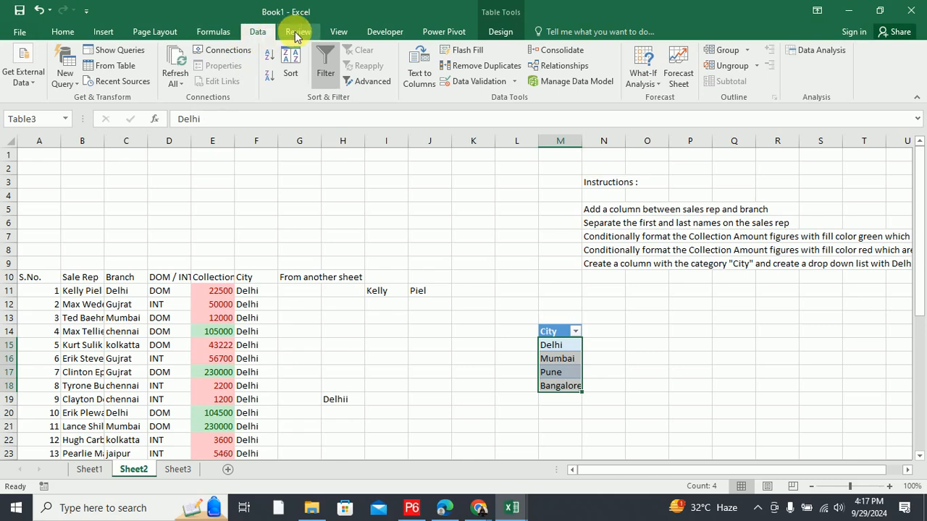
pyautogui.click(100, 35)
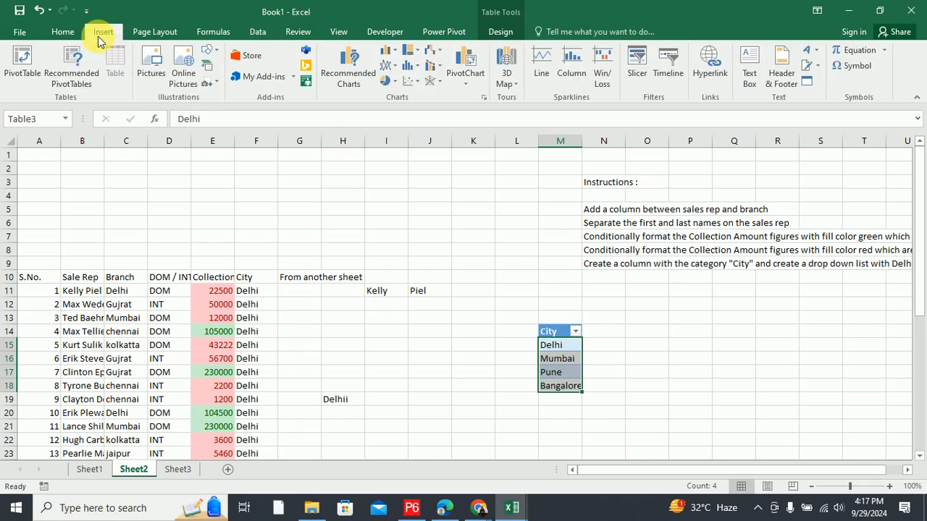
pyautogui.click(221, 34)
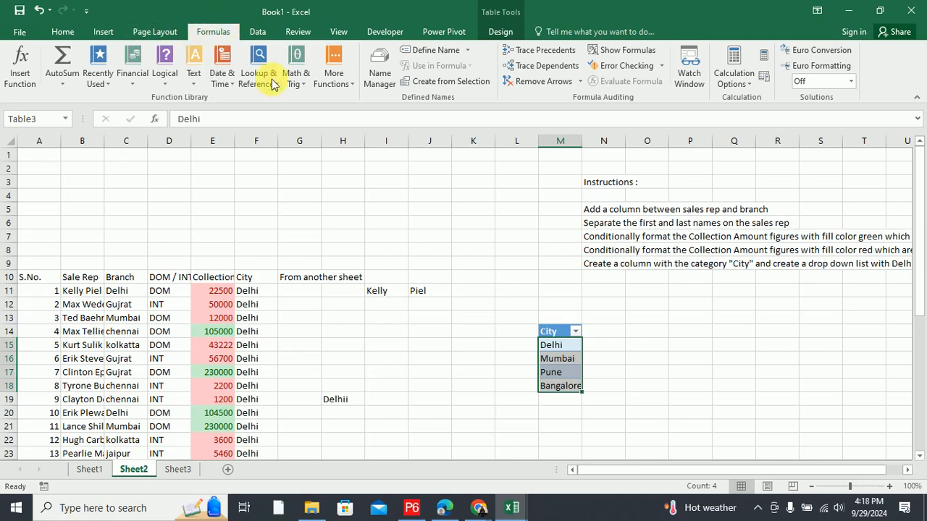
pyautogui.click(425, 52)
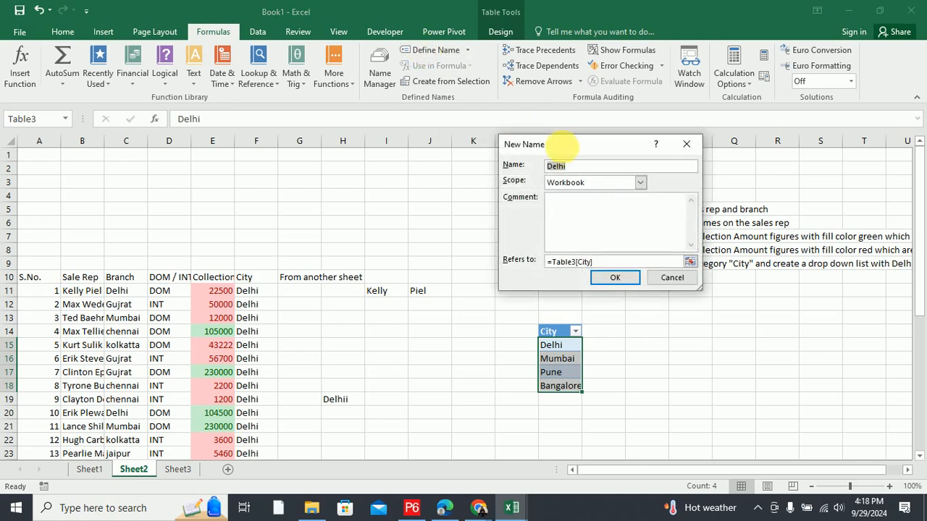
pyautogui.moveTo(573, 148); pyautogui.dragTo(693, 176)
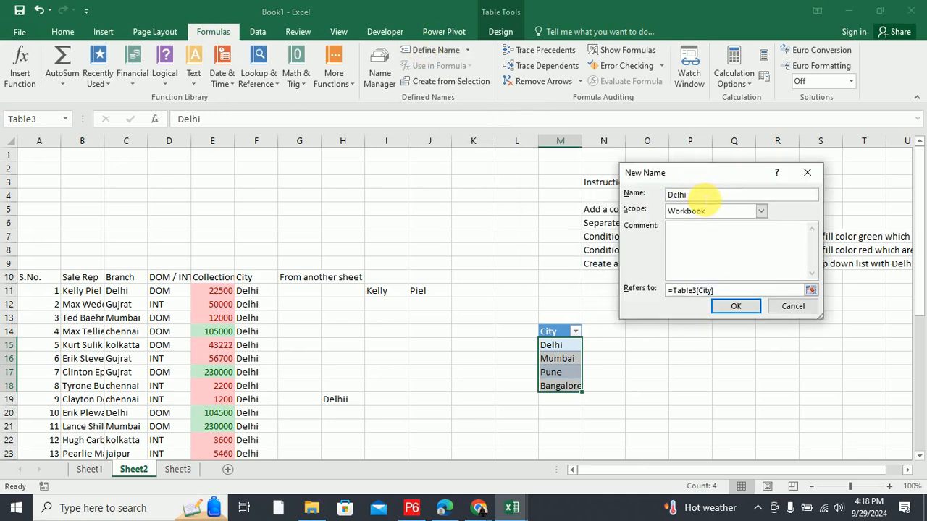
pyautogui.doubleClick(676, 194)
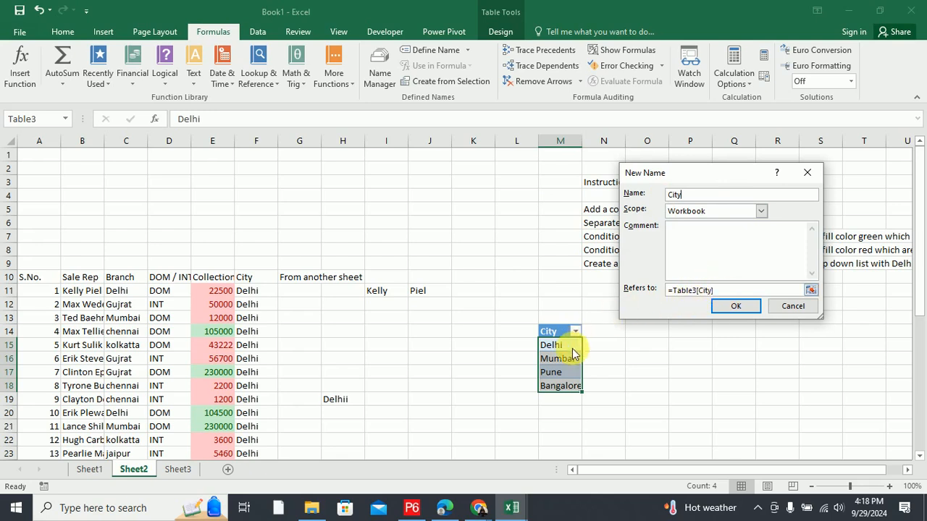
pyautogui.click(735, 310)
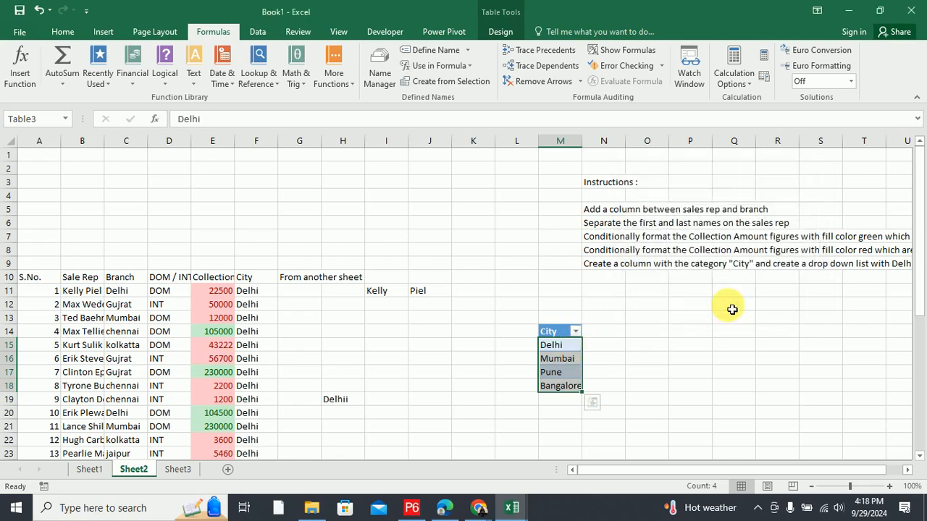
# Try the formula =city in cell P15, clear it, and check which defined names are available for formulas.
pyautogui.click(688, 348)
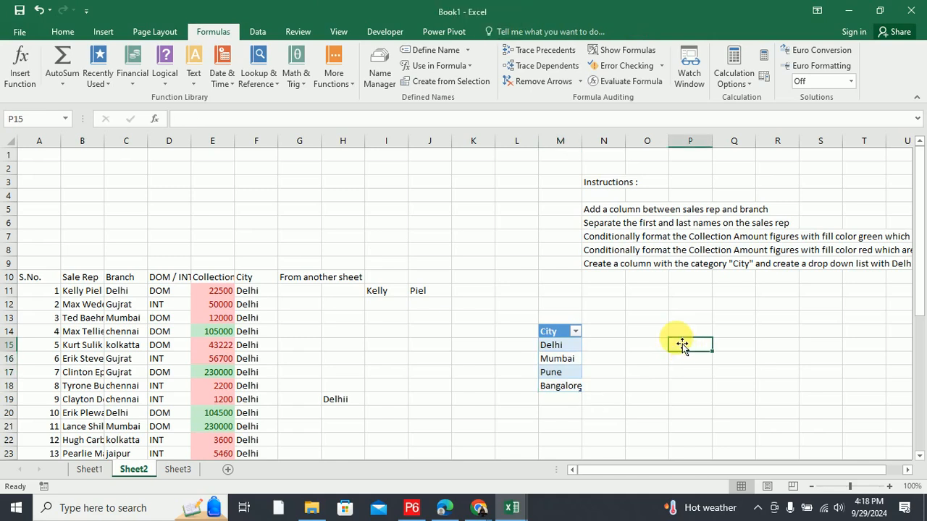
pyautogui.write('=city')
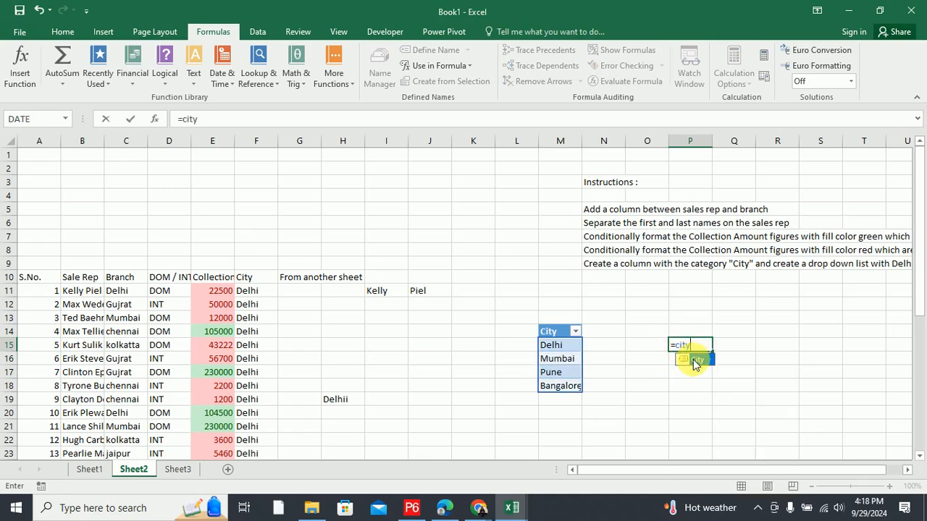
pyautogui.click(695, 349)
pyautogui.moveTo(695, 350); pyautogui.dragTo(671, 347)
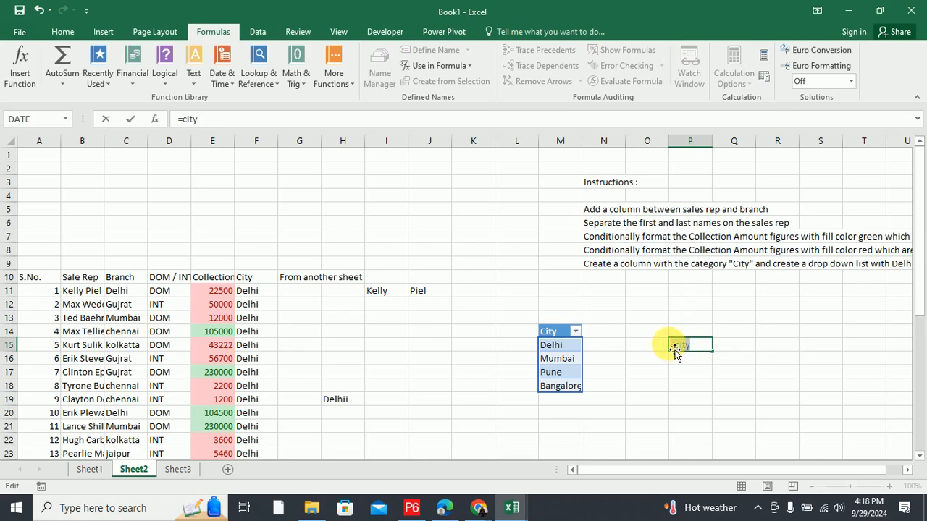
pyautogui.press('BackSpace')
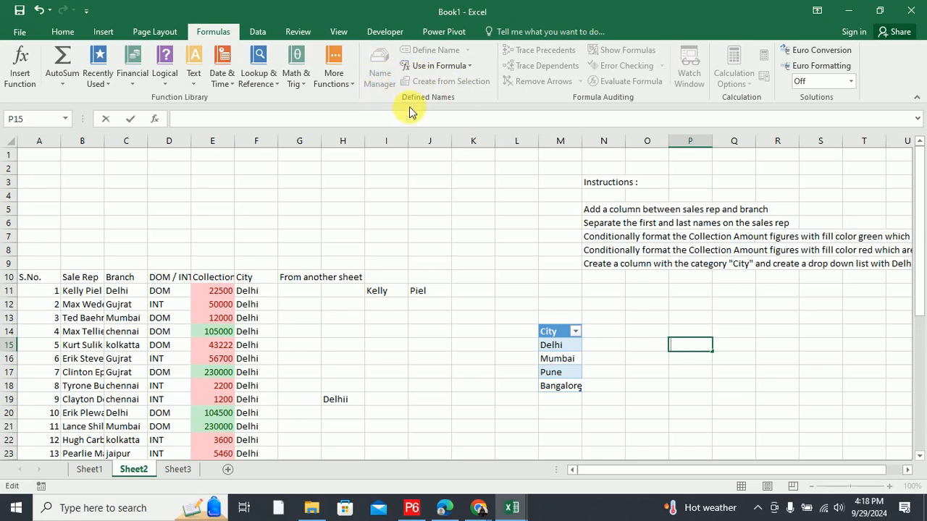
pyautogui.click(428, 66)
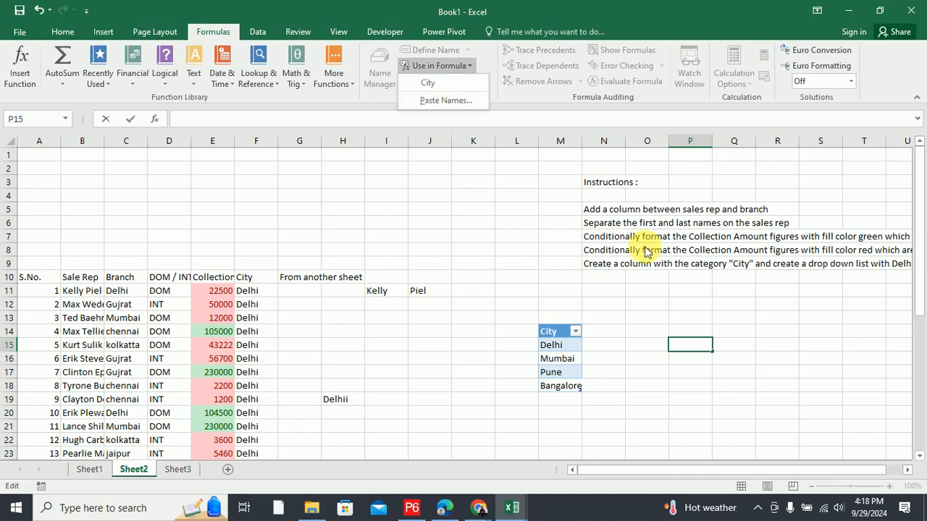
pyautogui.click(741, 346)
# Try the formula =city in cell Q15 and erase the entry.
pyautogui.click(740, 346)
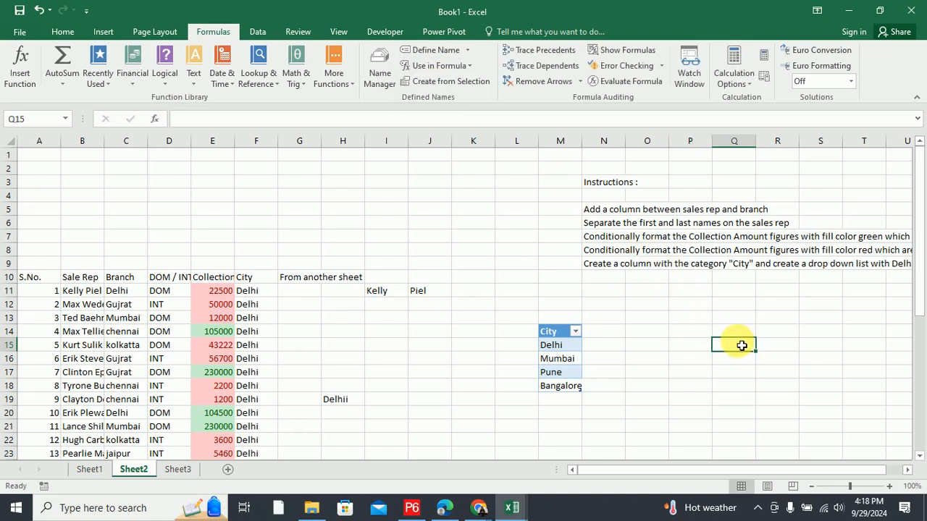
pyautogui.write('c')
pyautogui.press('BackSpace')
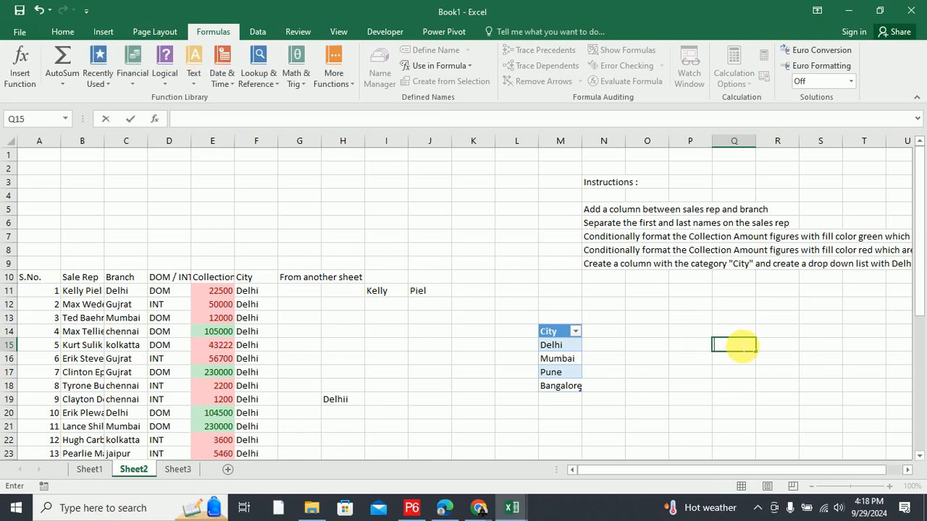
pyautogui.write('=city')
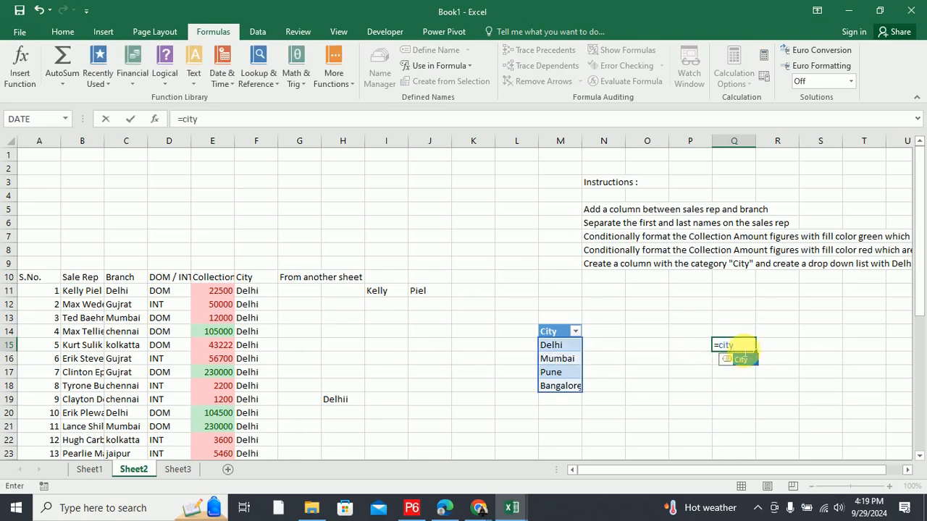
pyautogui.moveTo(741, 346); pyautogui.dragTo(711, 341)
pyautogui.press('BackSpace')
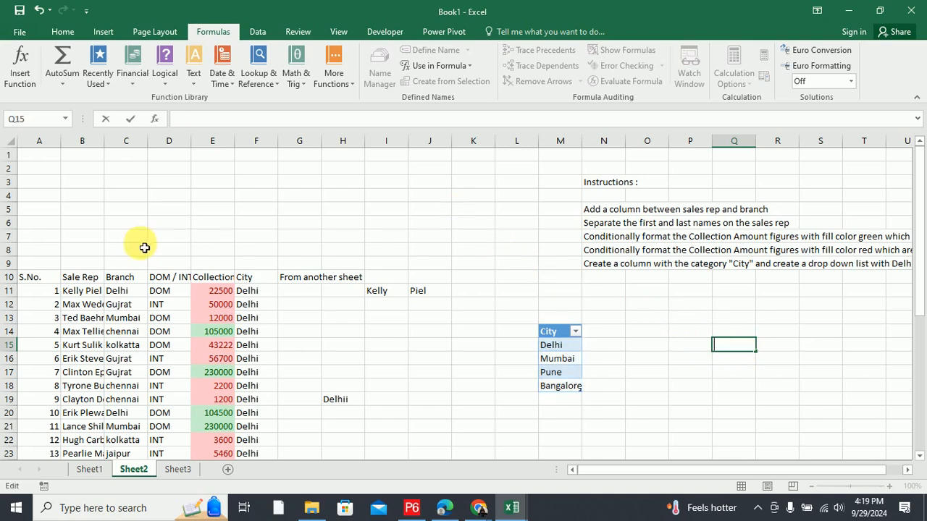
# Switch to the Participant Exercises file in Chrome and review the Basic Formatting, Advanced formatting and Managing Lists sheets.
pyautogui.click(101, 32)
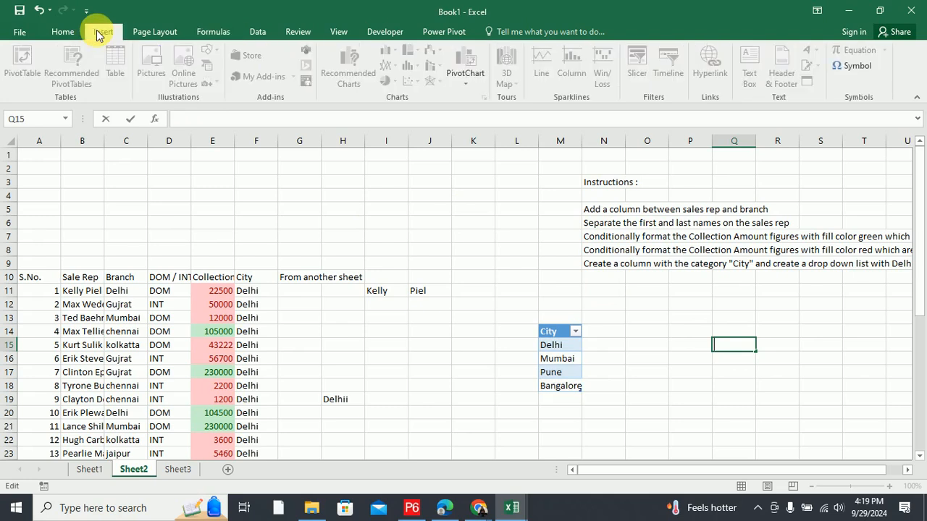
pyautogui.scroll(-10, 254, 345)
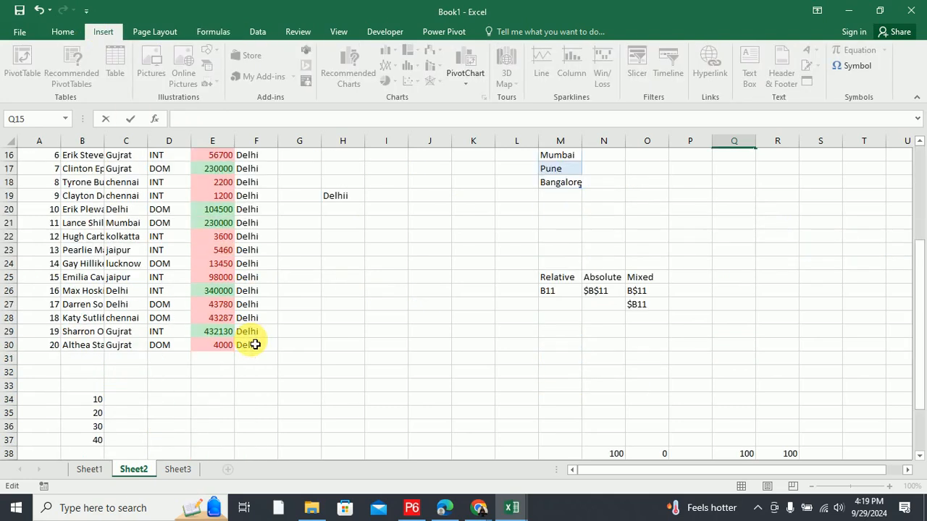
pyautogui.moveTo(484, 509)
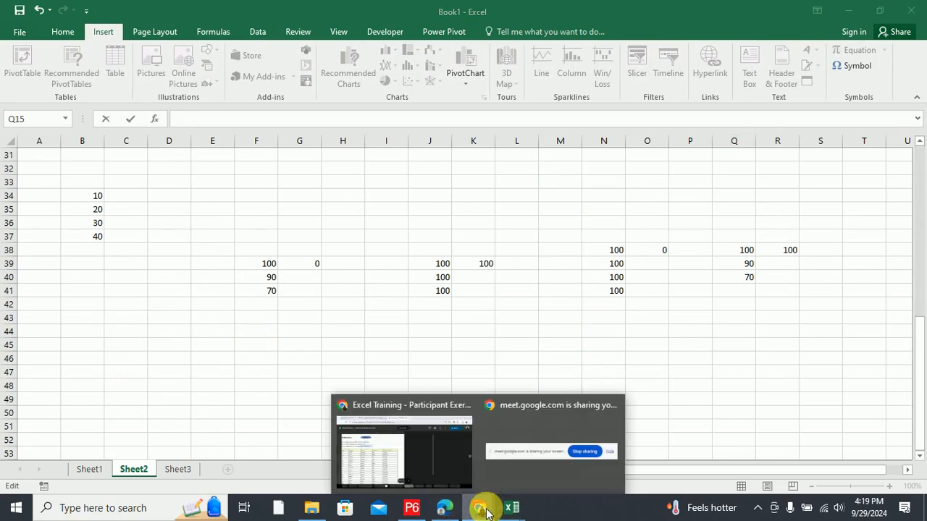
pyautogui.click(425, 465)
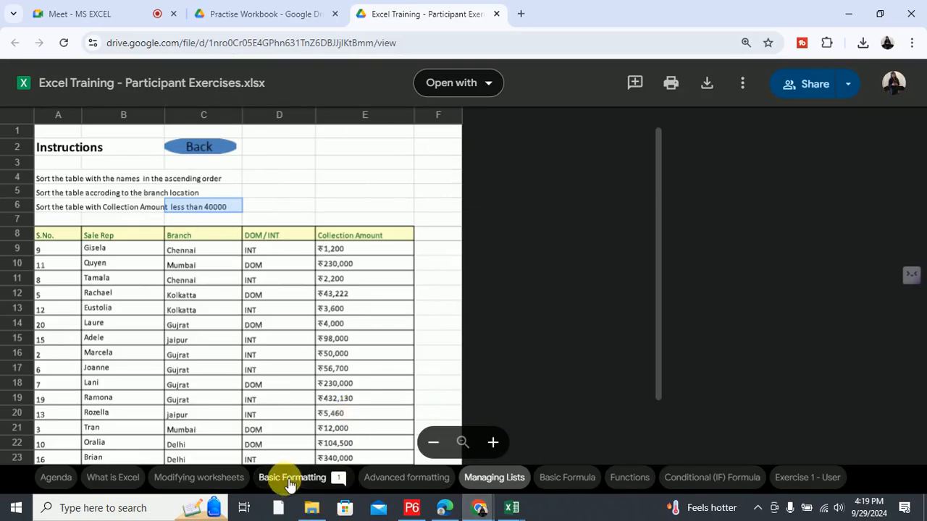
pyautogui.click(331, 478)
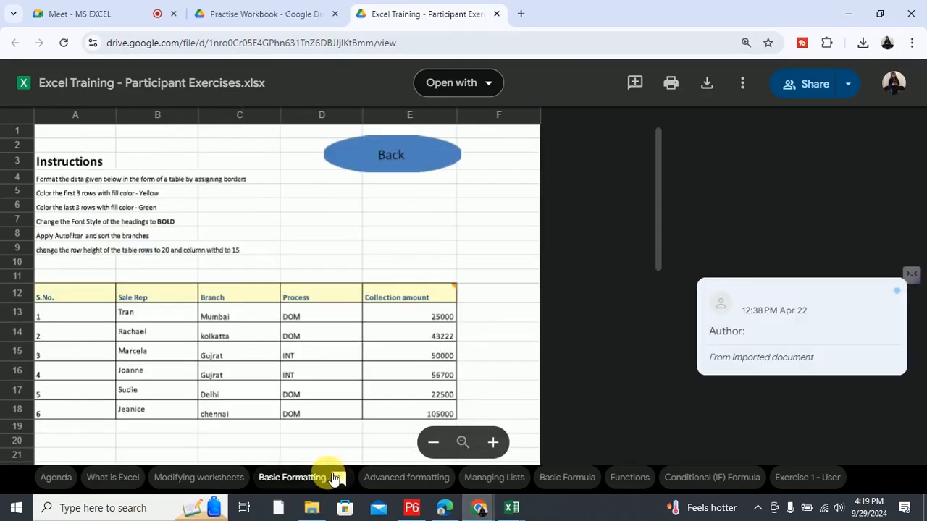
pyautogui.click(388, 478)
pyautogui.click(489, 480)
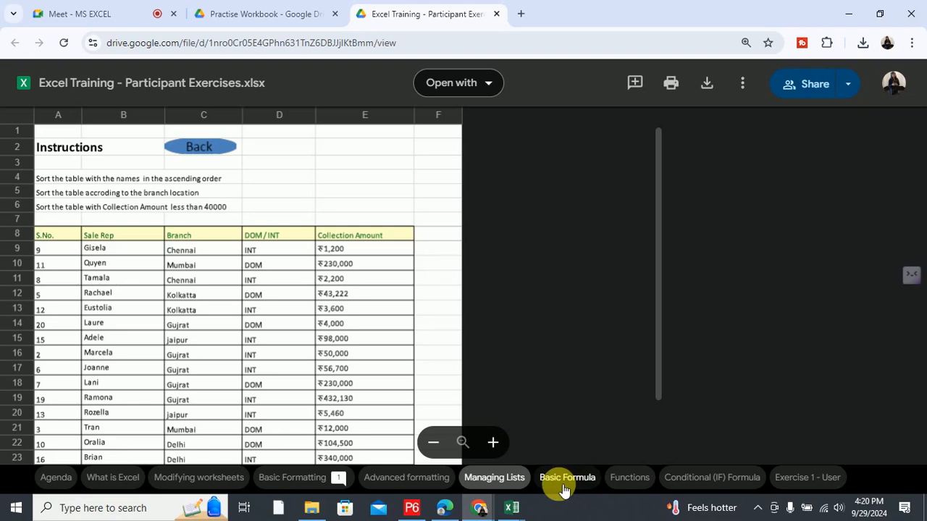
# Return to the Book1 workbook in Excel and bring up the formula function library.
pyautogui.click(512, 508)
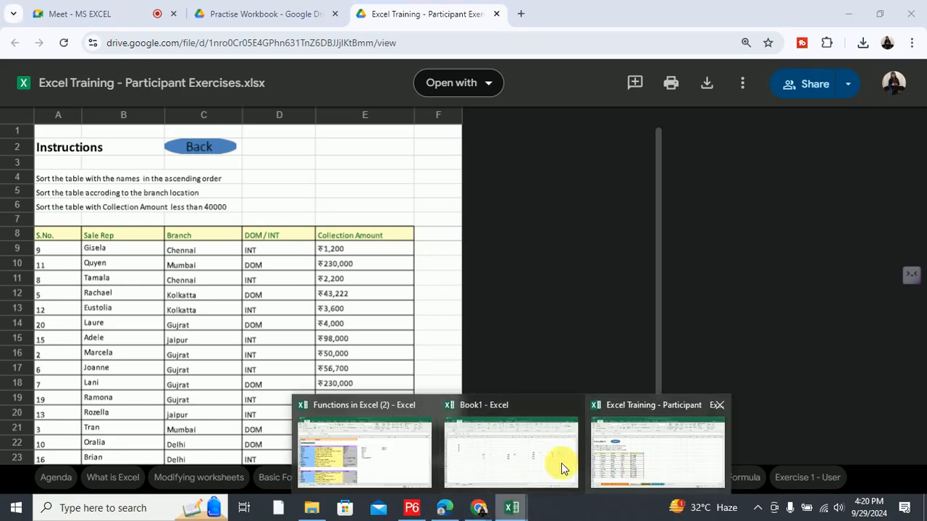
pyautogui.click(564, 469)
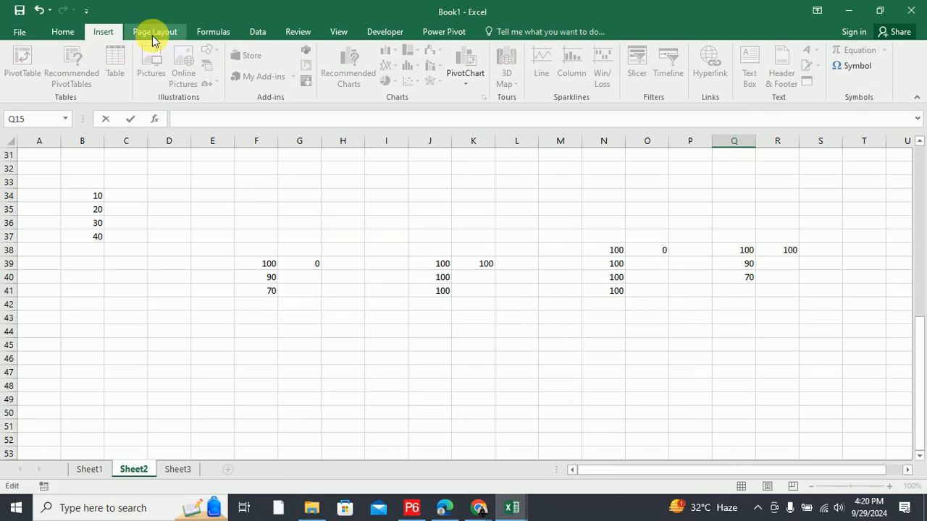
pyautogui.click(209, 31)
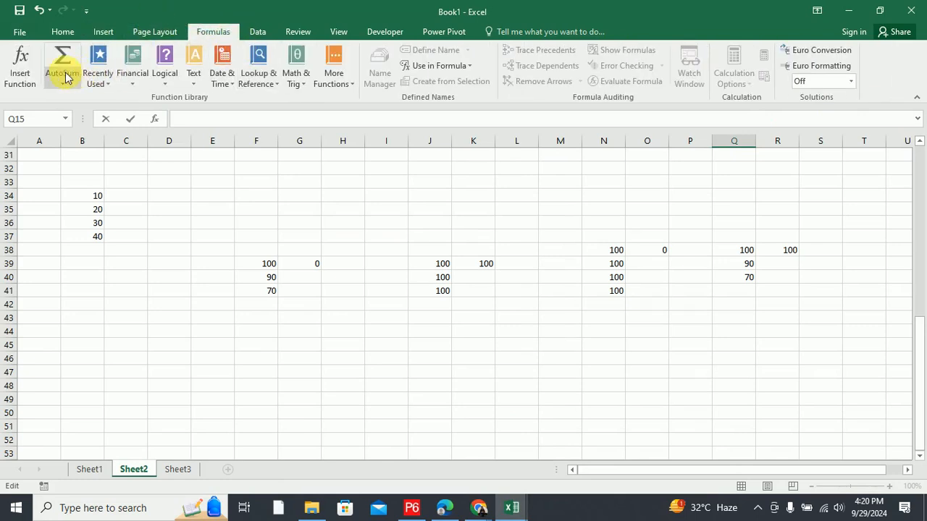